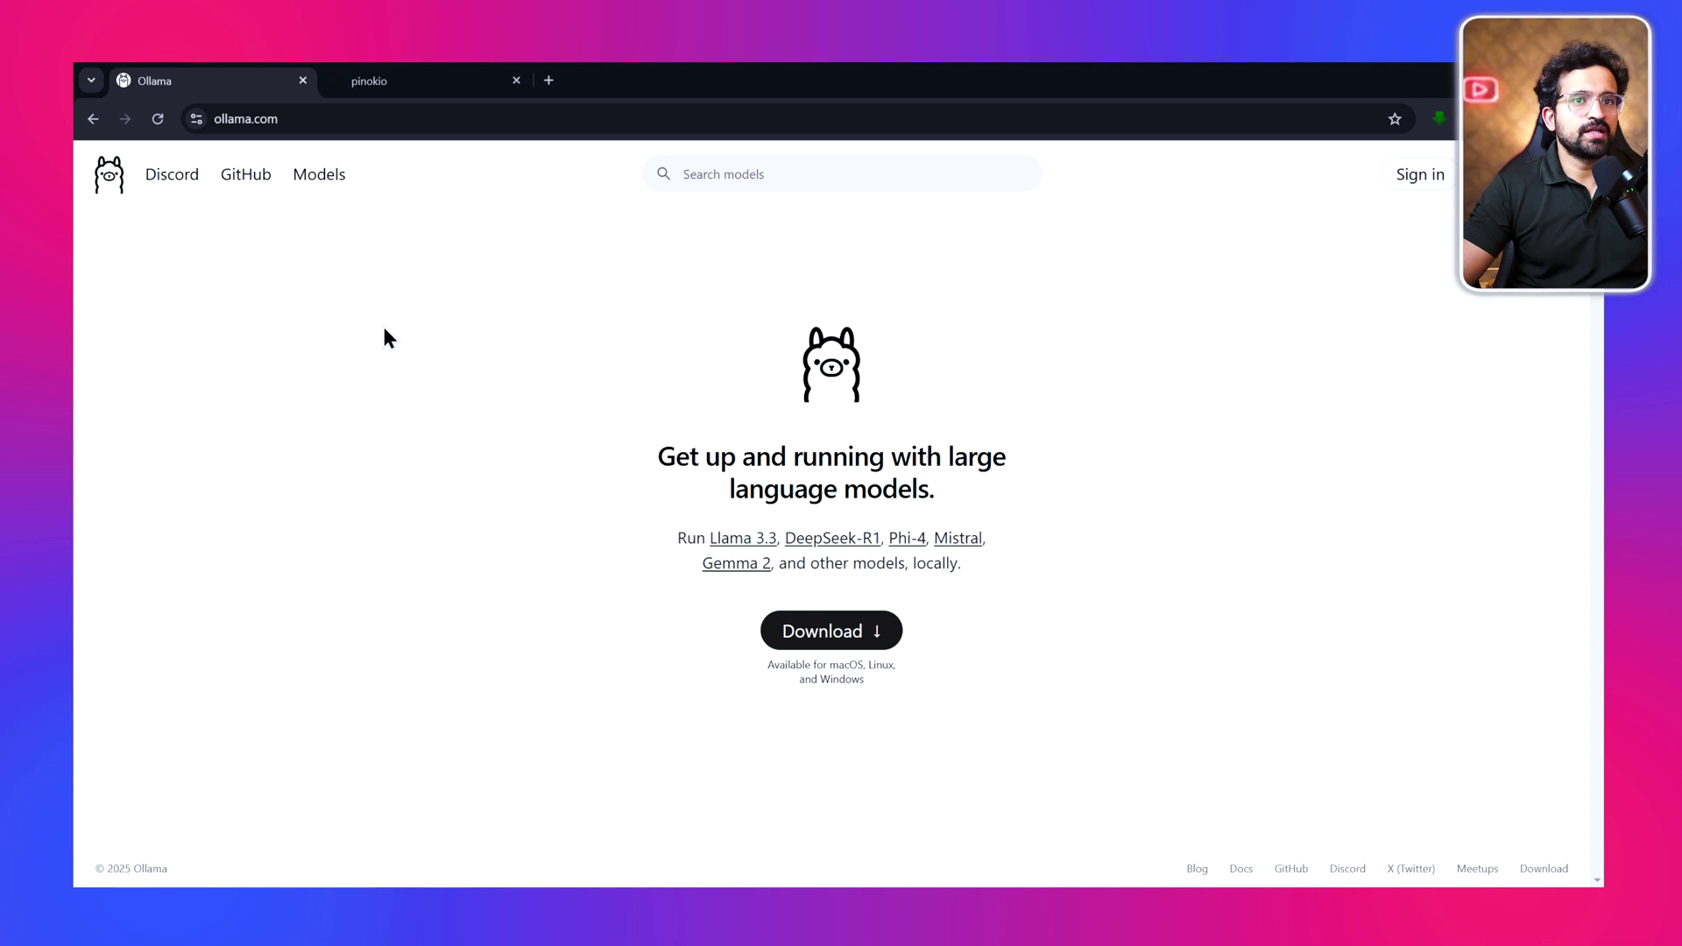
# Start the Ollama Windows installer download, then switch to the Pinokio website tab
pyautogui.click(846, 645)
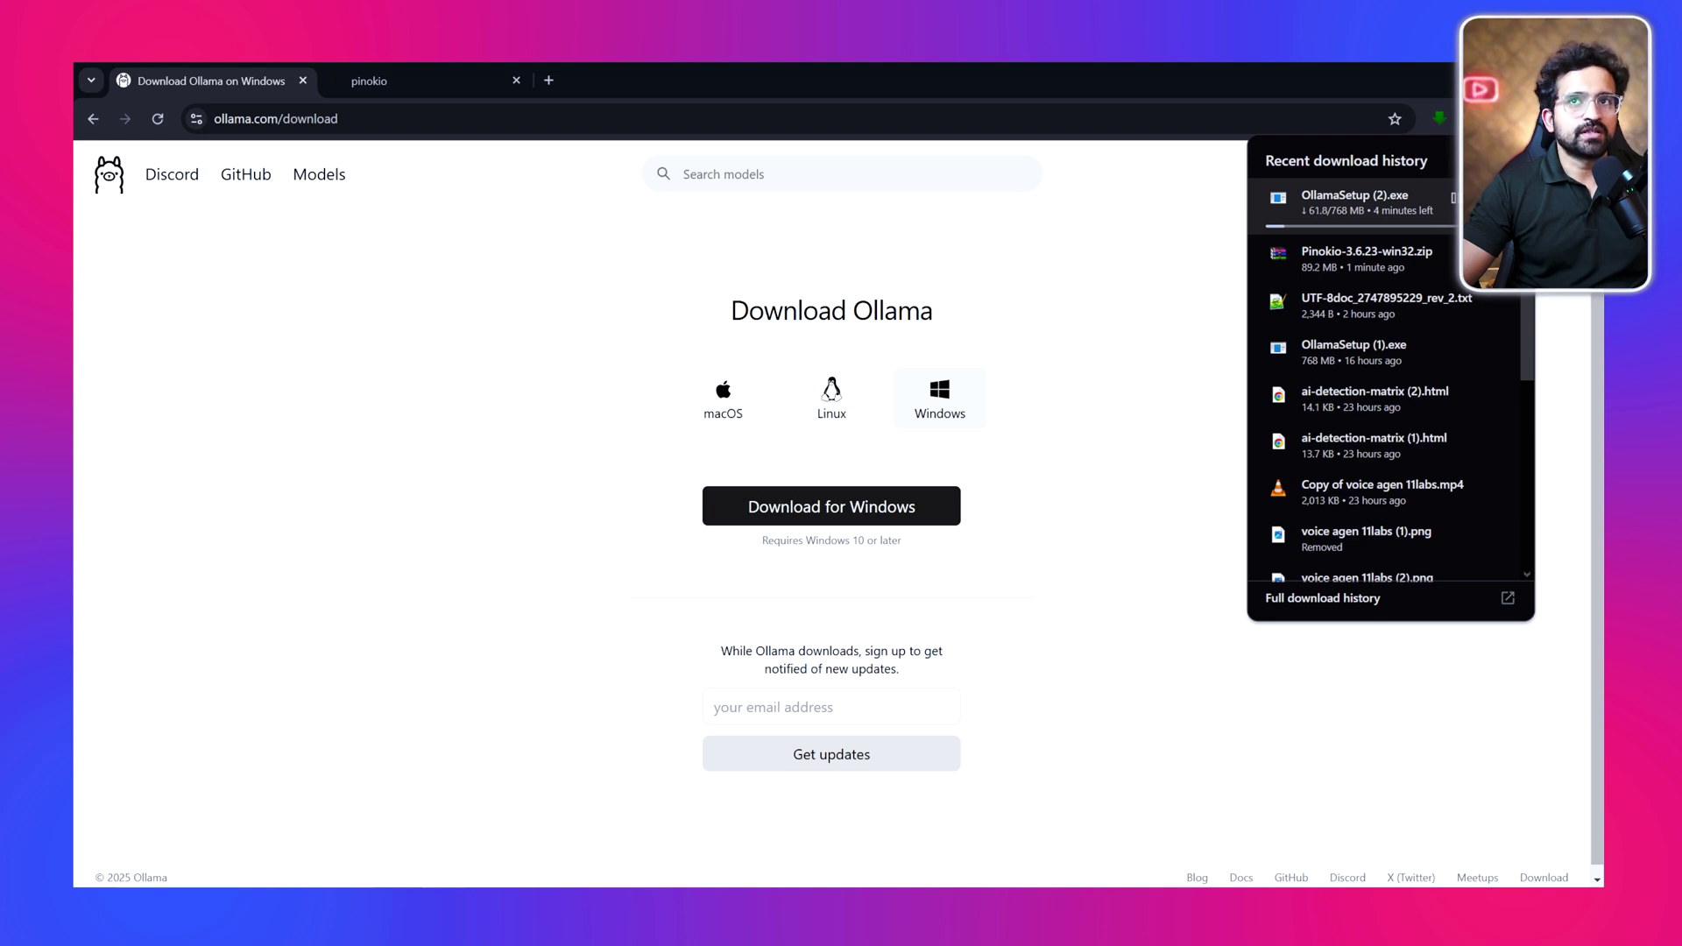
pyautogui.click(378, 80)
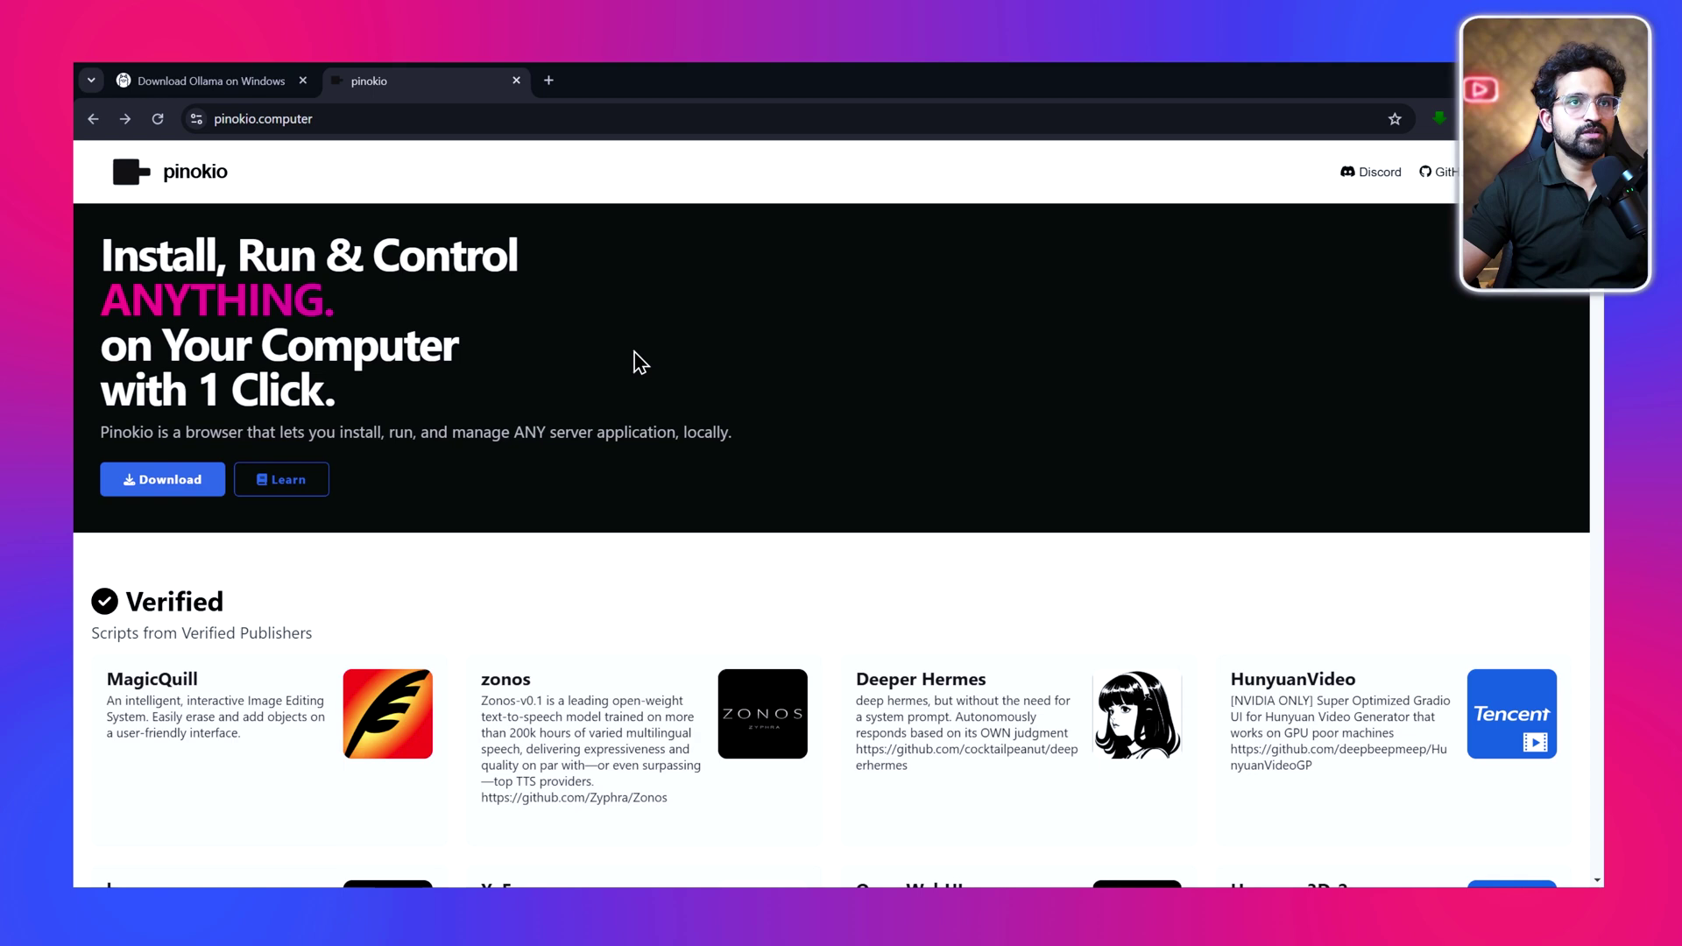
# Open Pinokio's Windows install instructions and show the downloaded installers in their folder
pyautogui.click(182, 491)
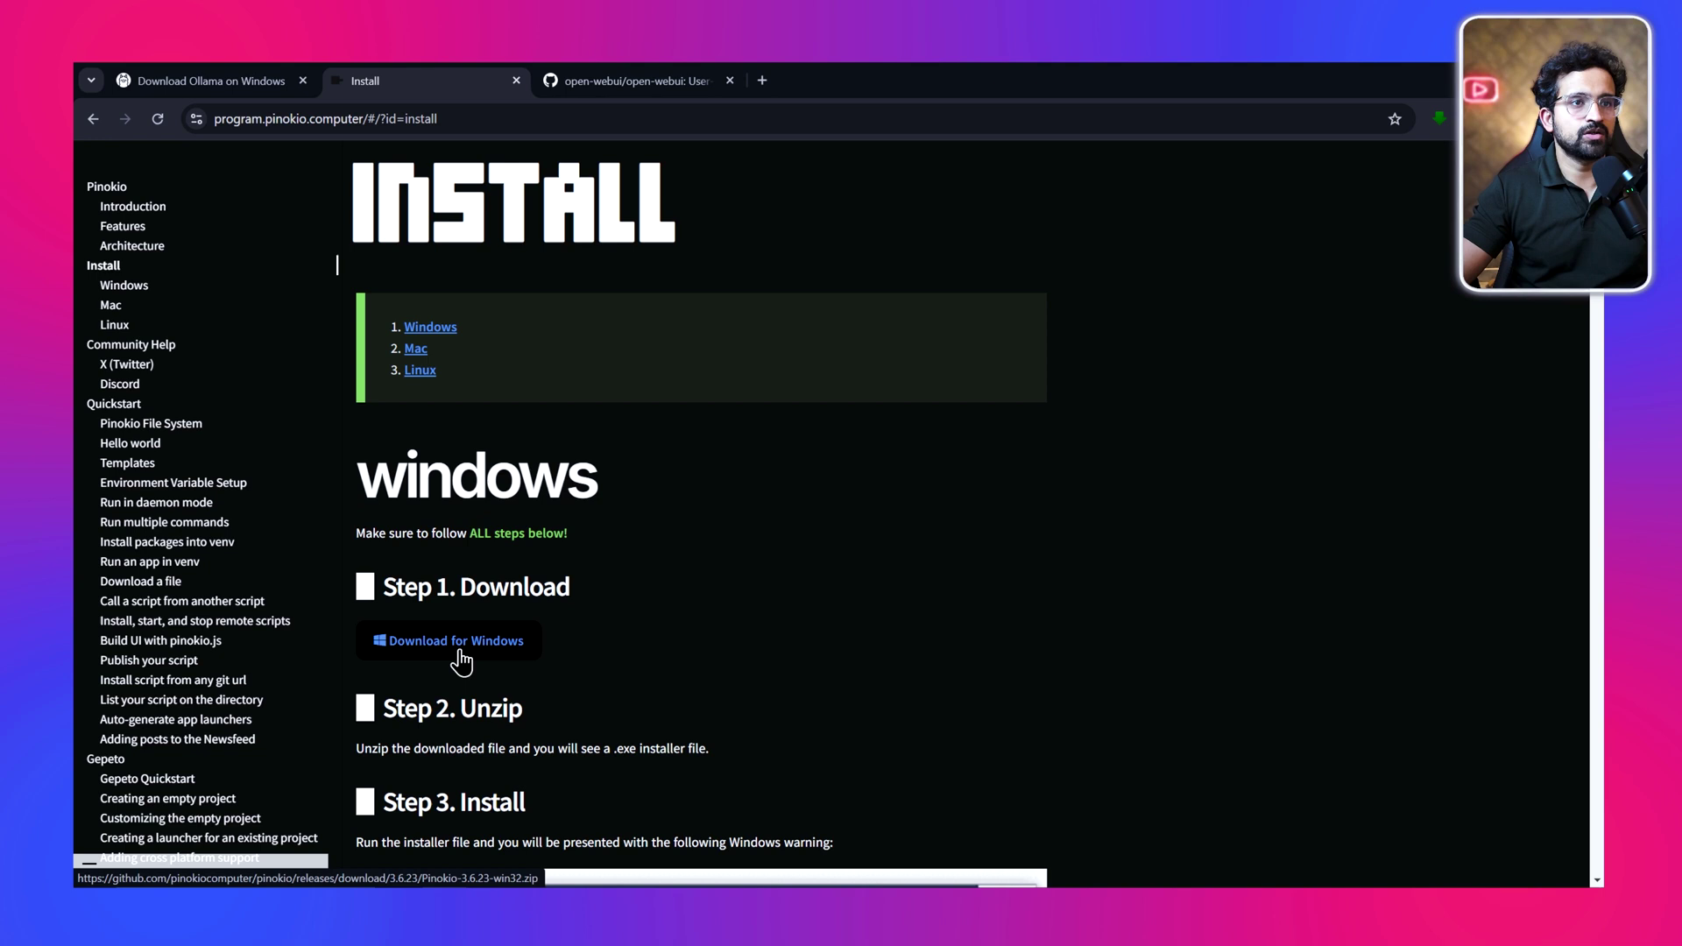
pyautogui.click(1438, 118)
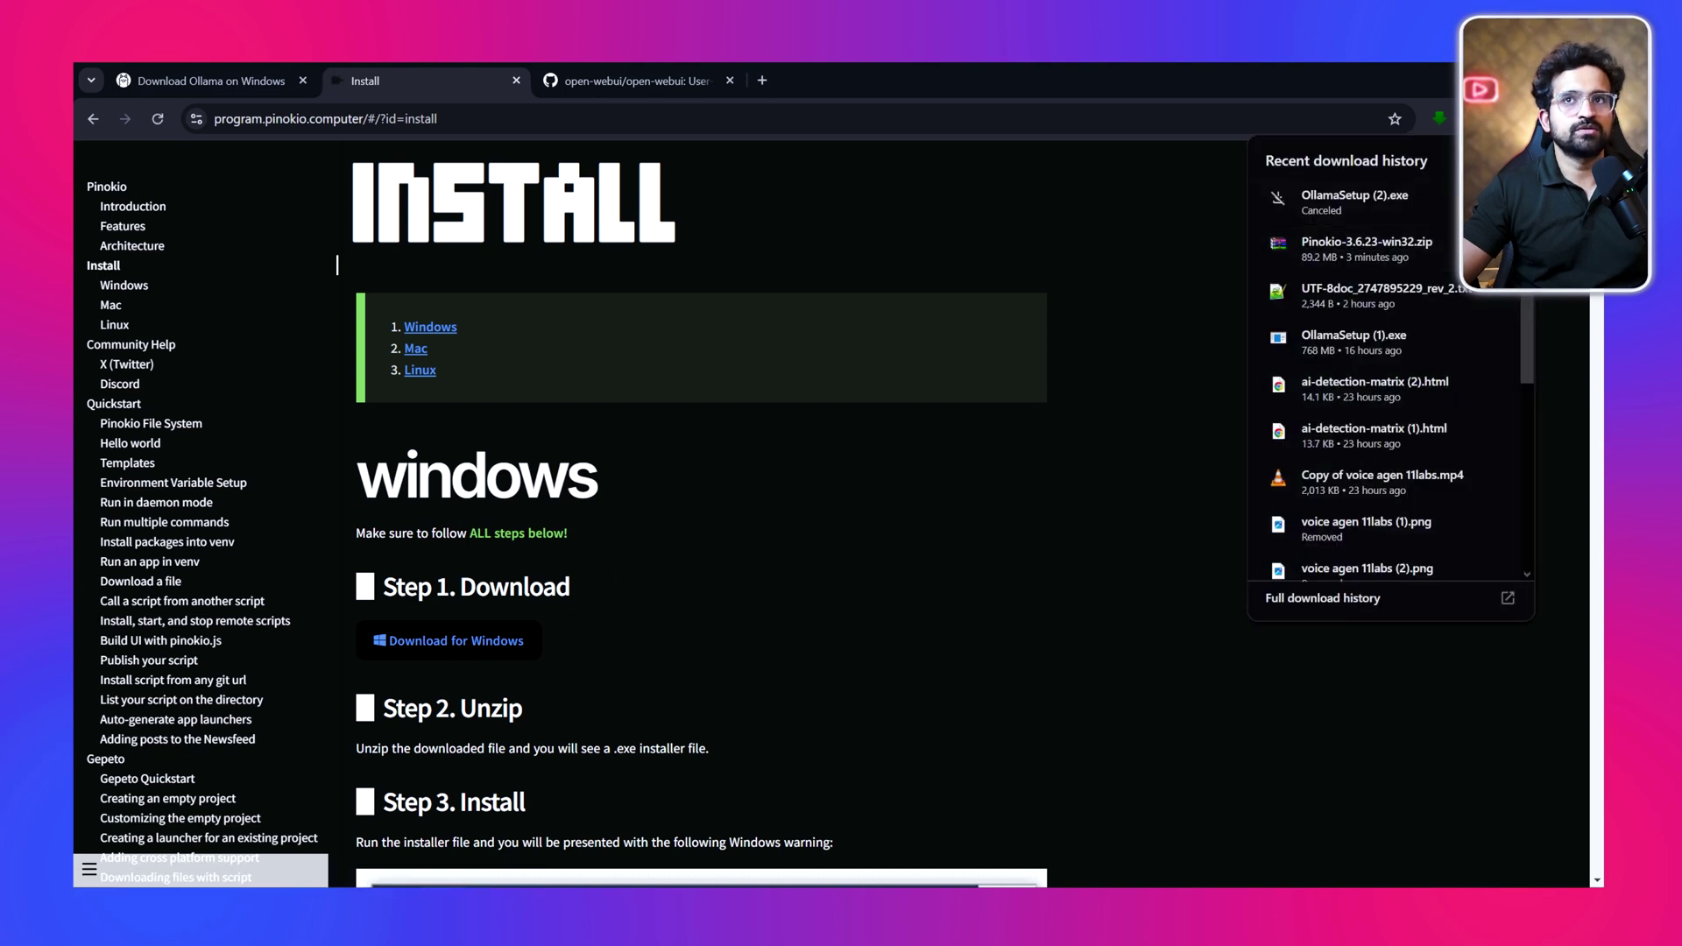
pyautogui.click(1454, 246)
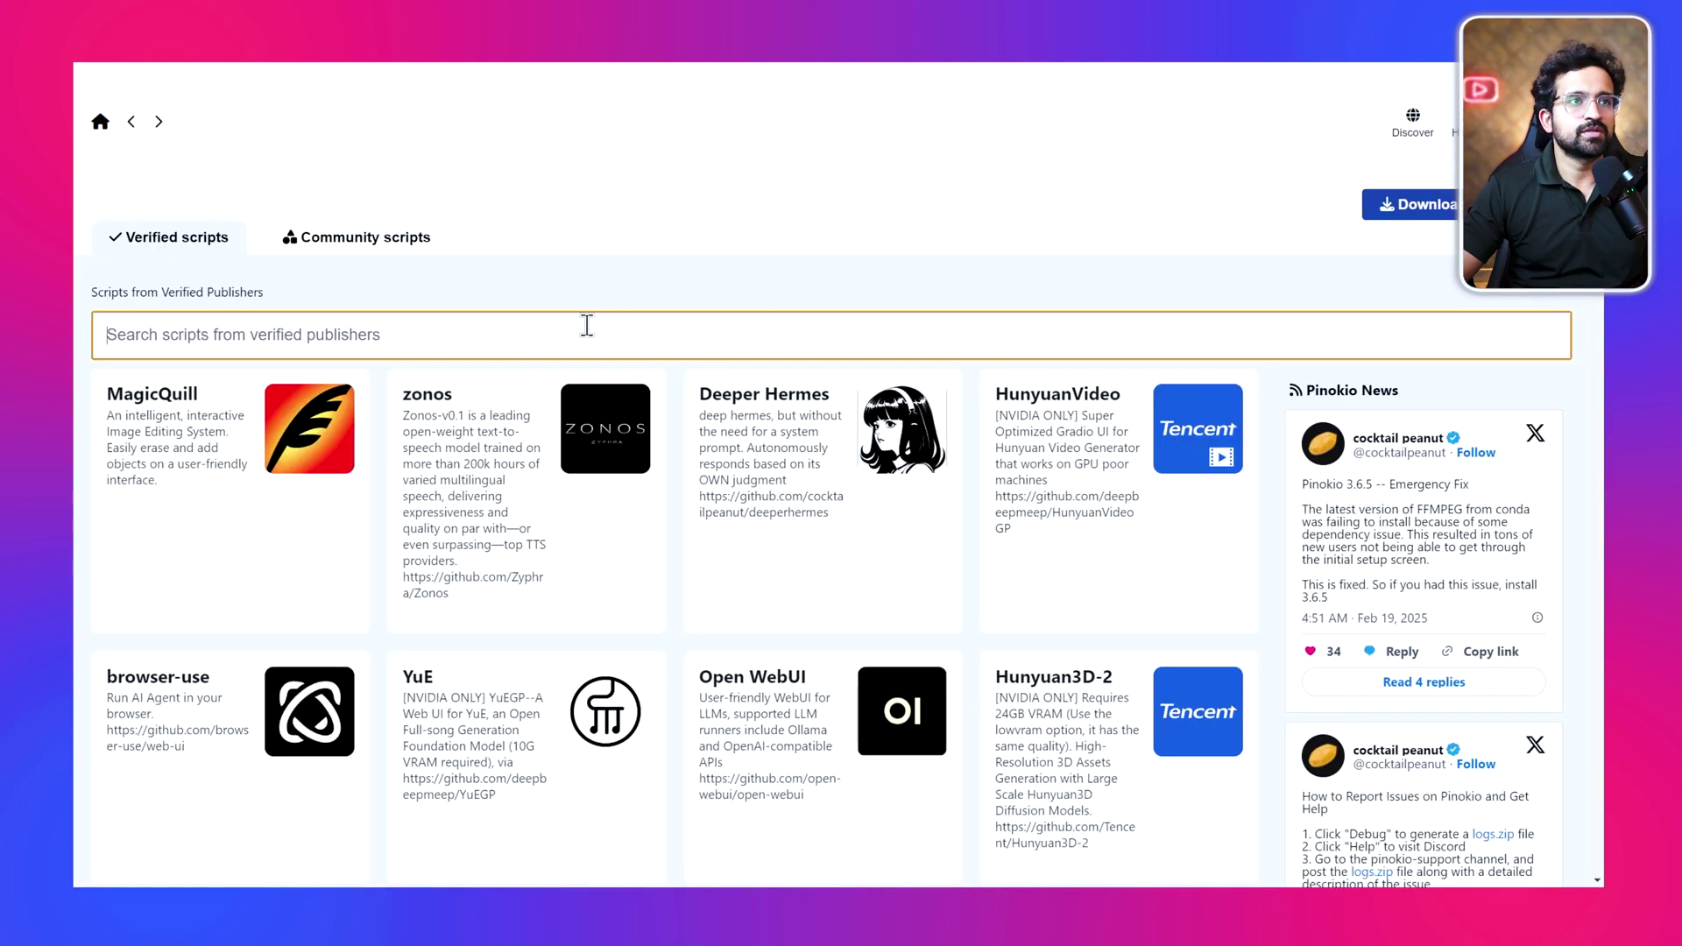
# Search verified scripts for 'open' and start downloading the Open WebUI script
pyautogui.write('open')
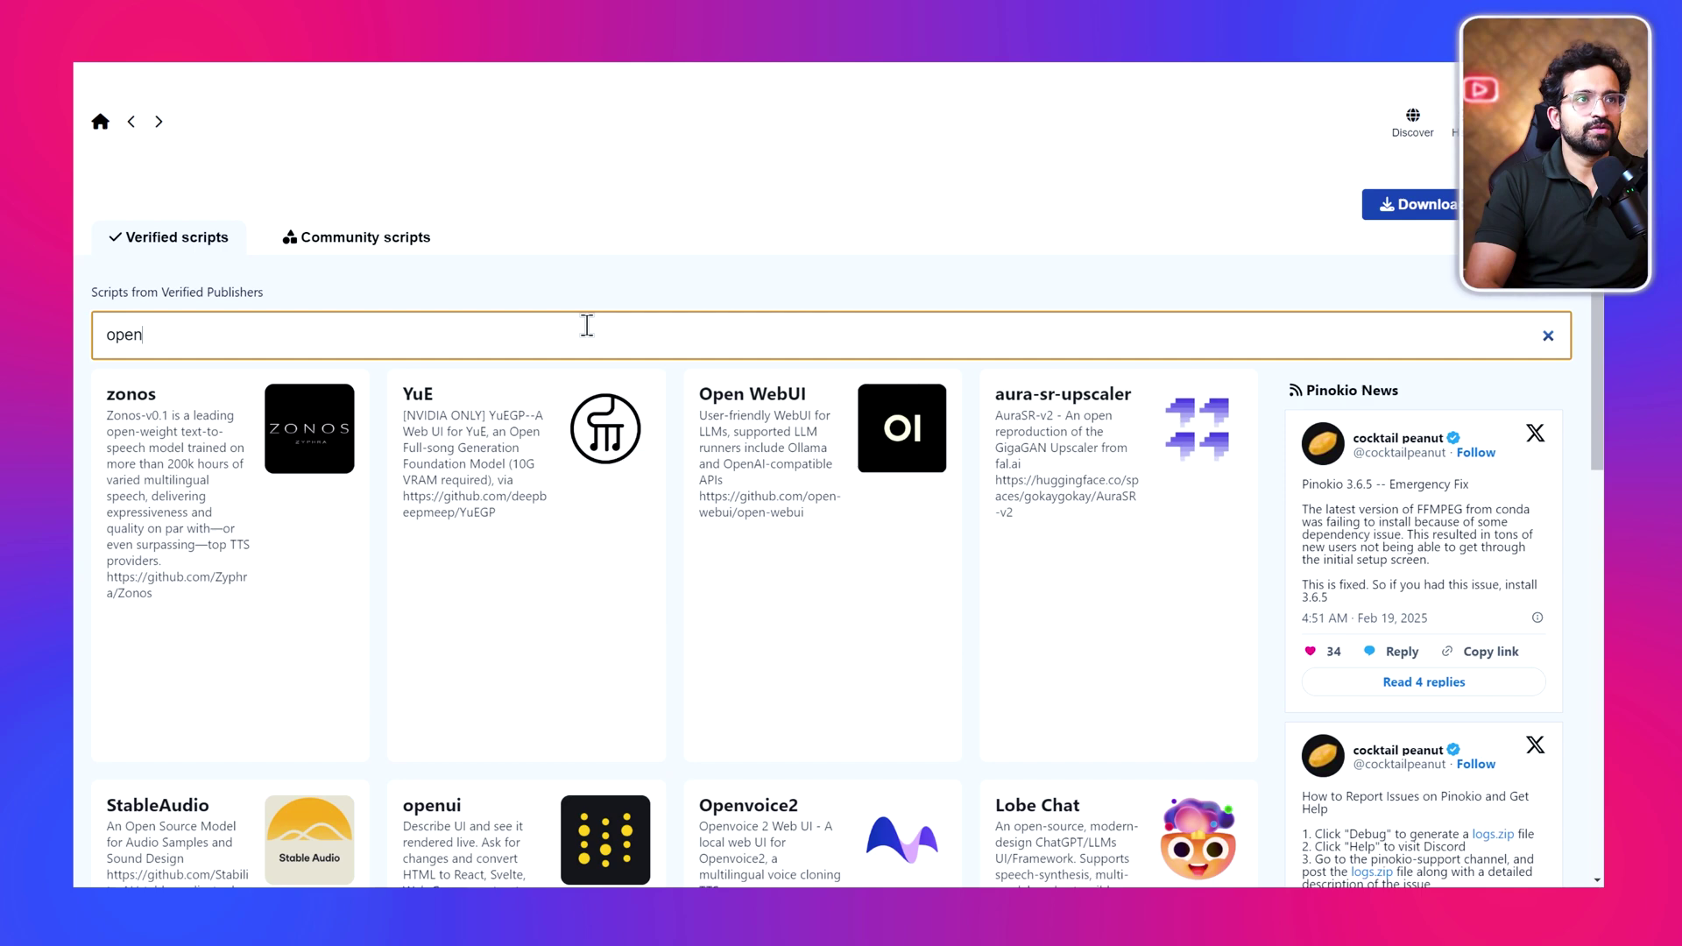
pyautogui.click(800, 473)
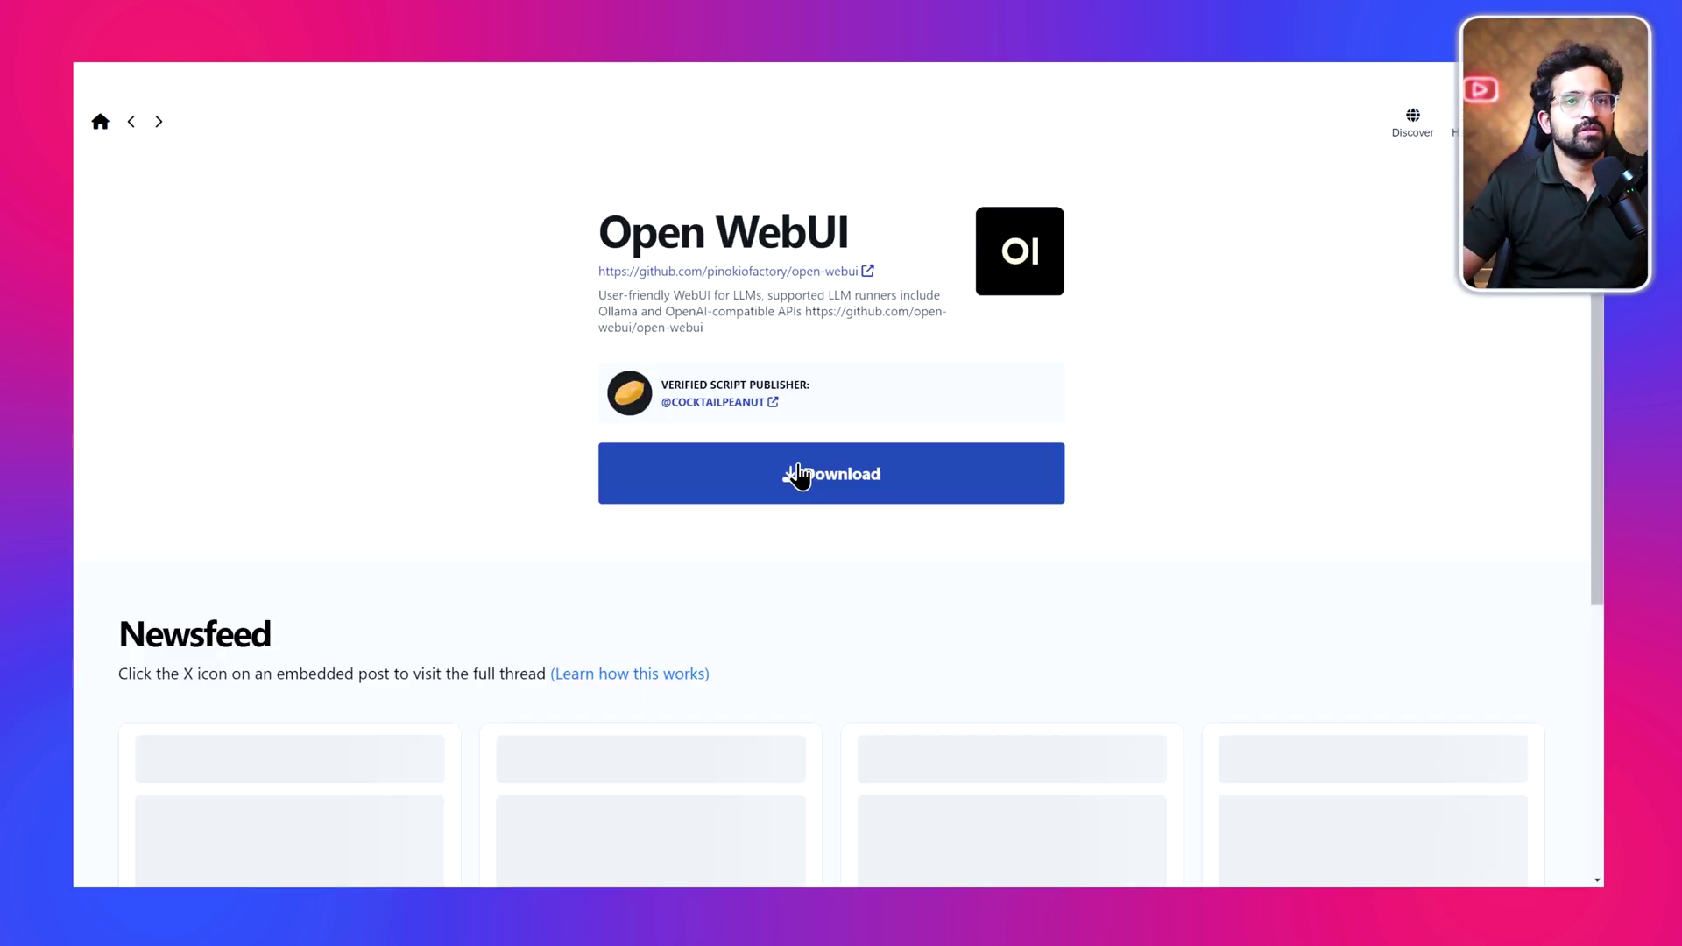
pyautogui.click(856, 490)
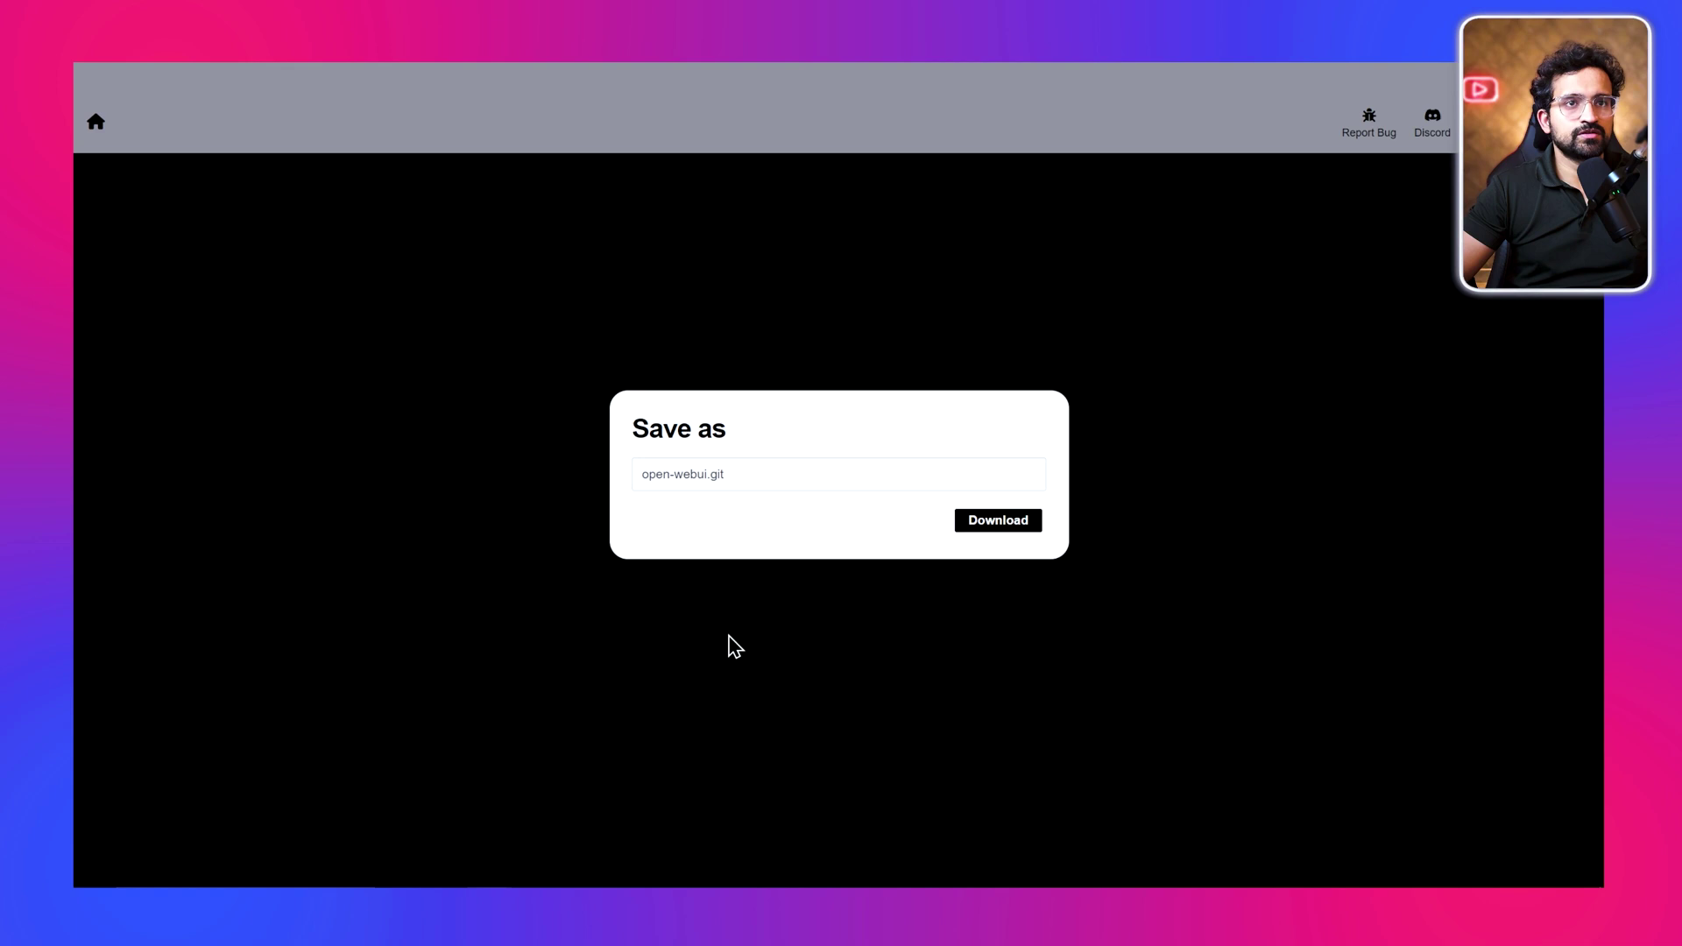
# Save the script as open-webui.git, confirm Ollama is installed, and install Open WebUI
pyautogui.click(1007, 524)
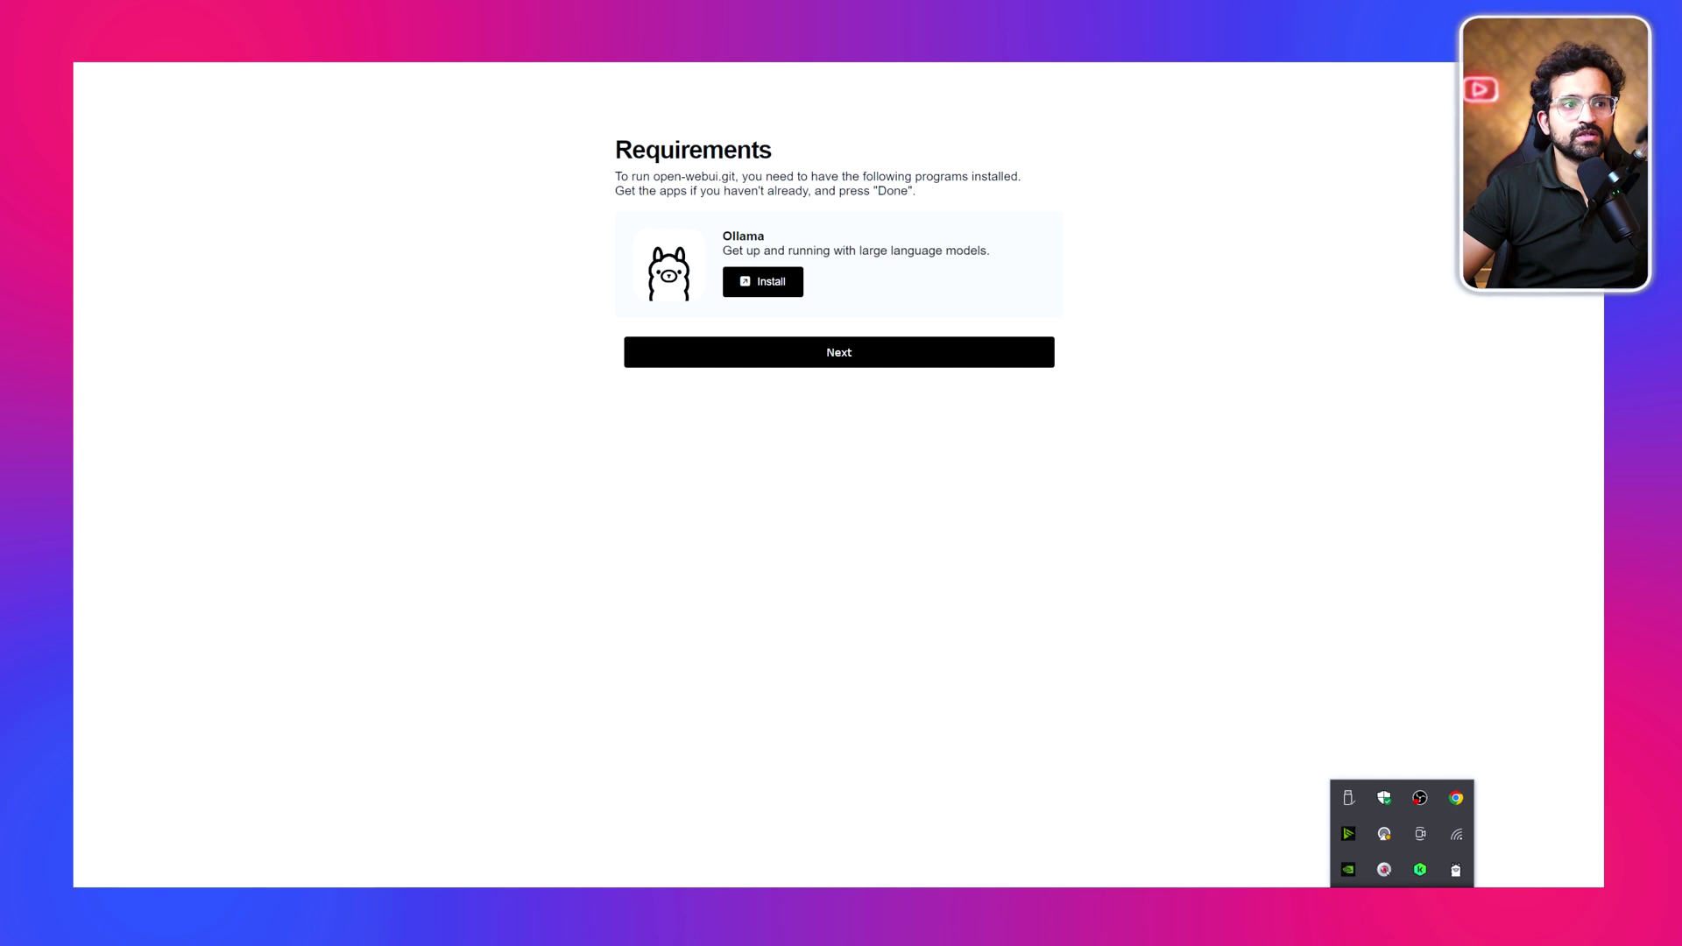
pyautogui.press('super')
pyautogui.write('ol')
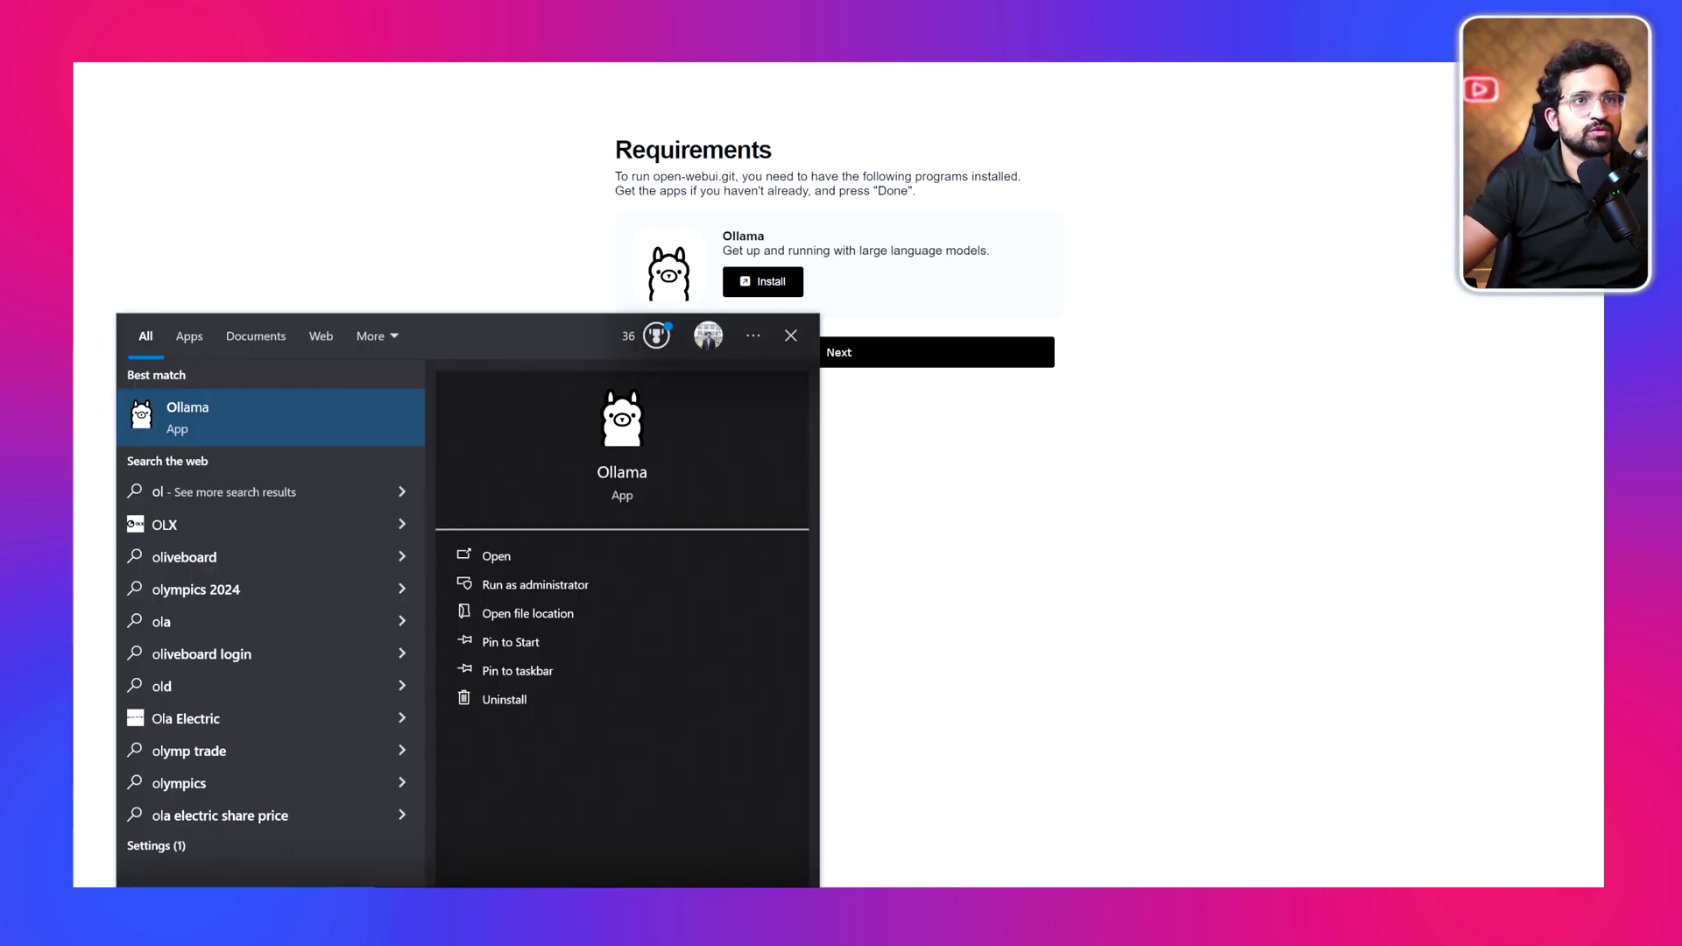
pyautogui.click(1022, 576)
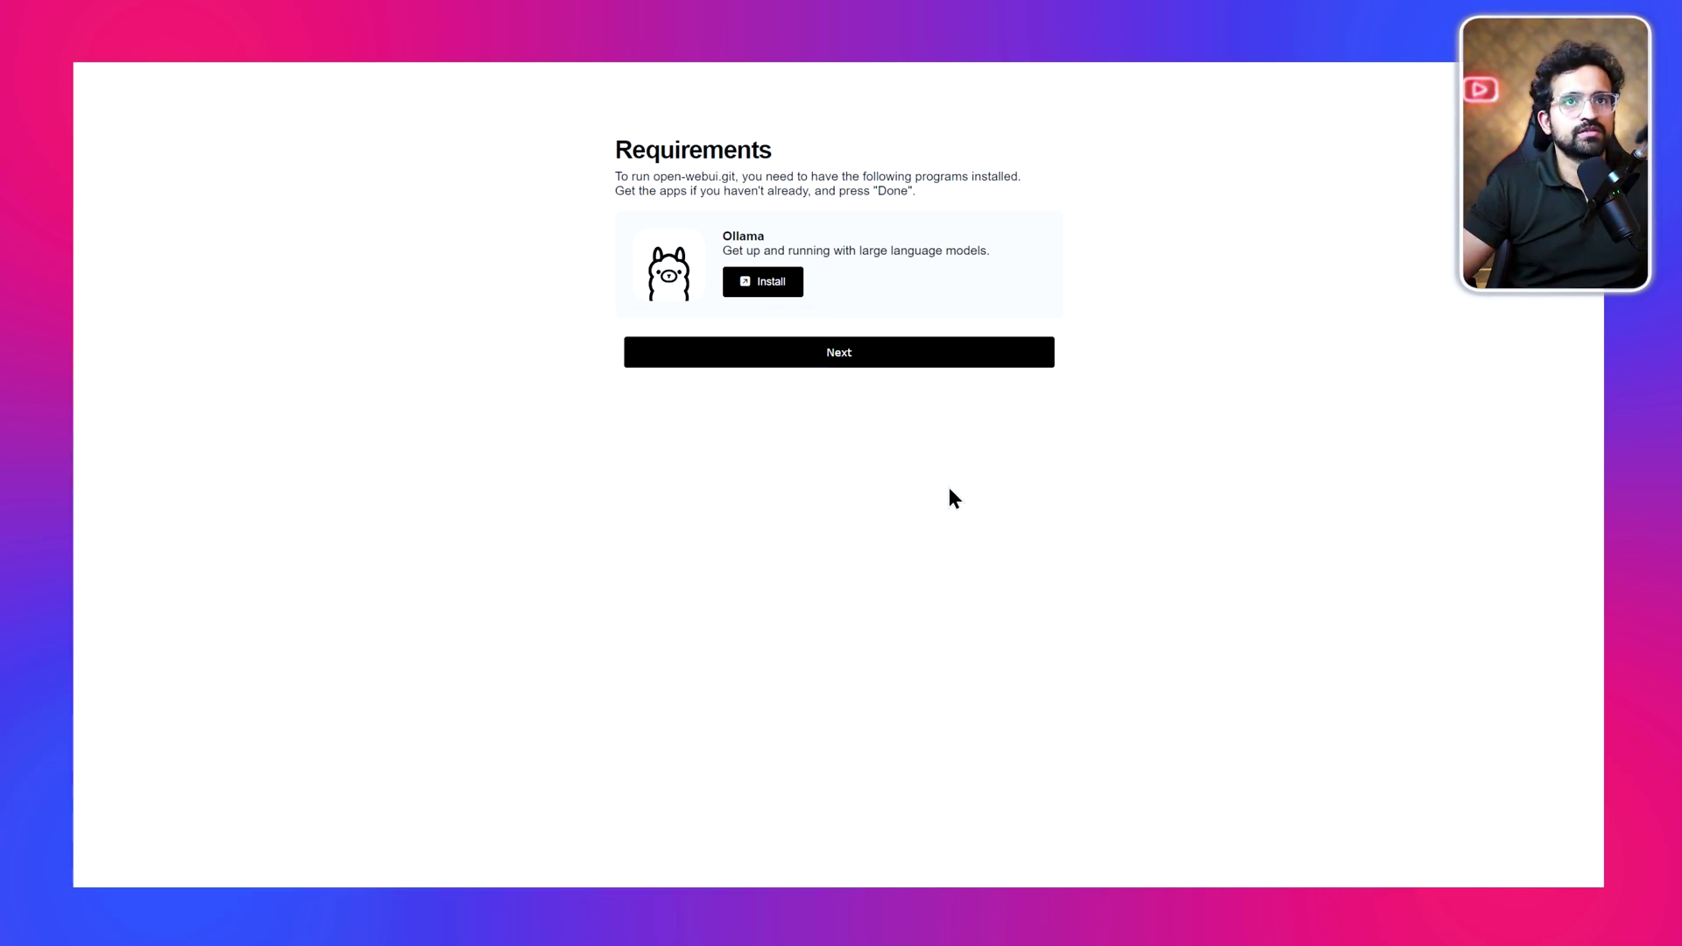
pyautogui.click(871, 356)
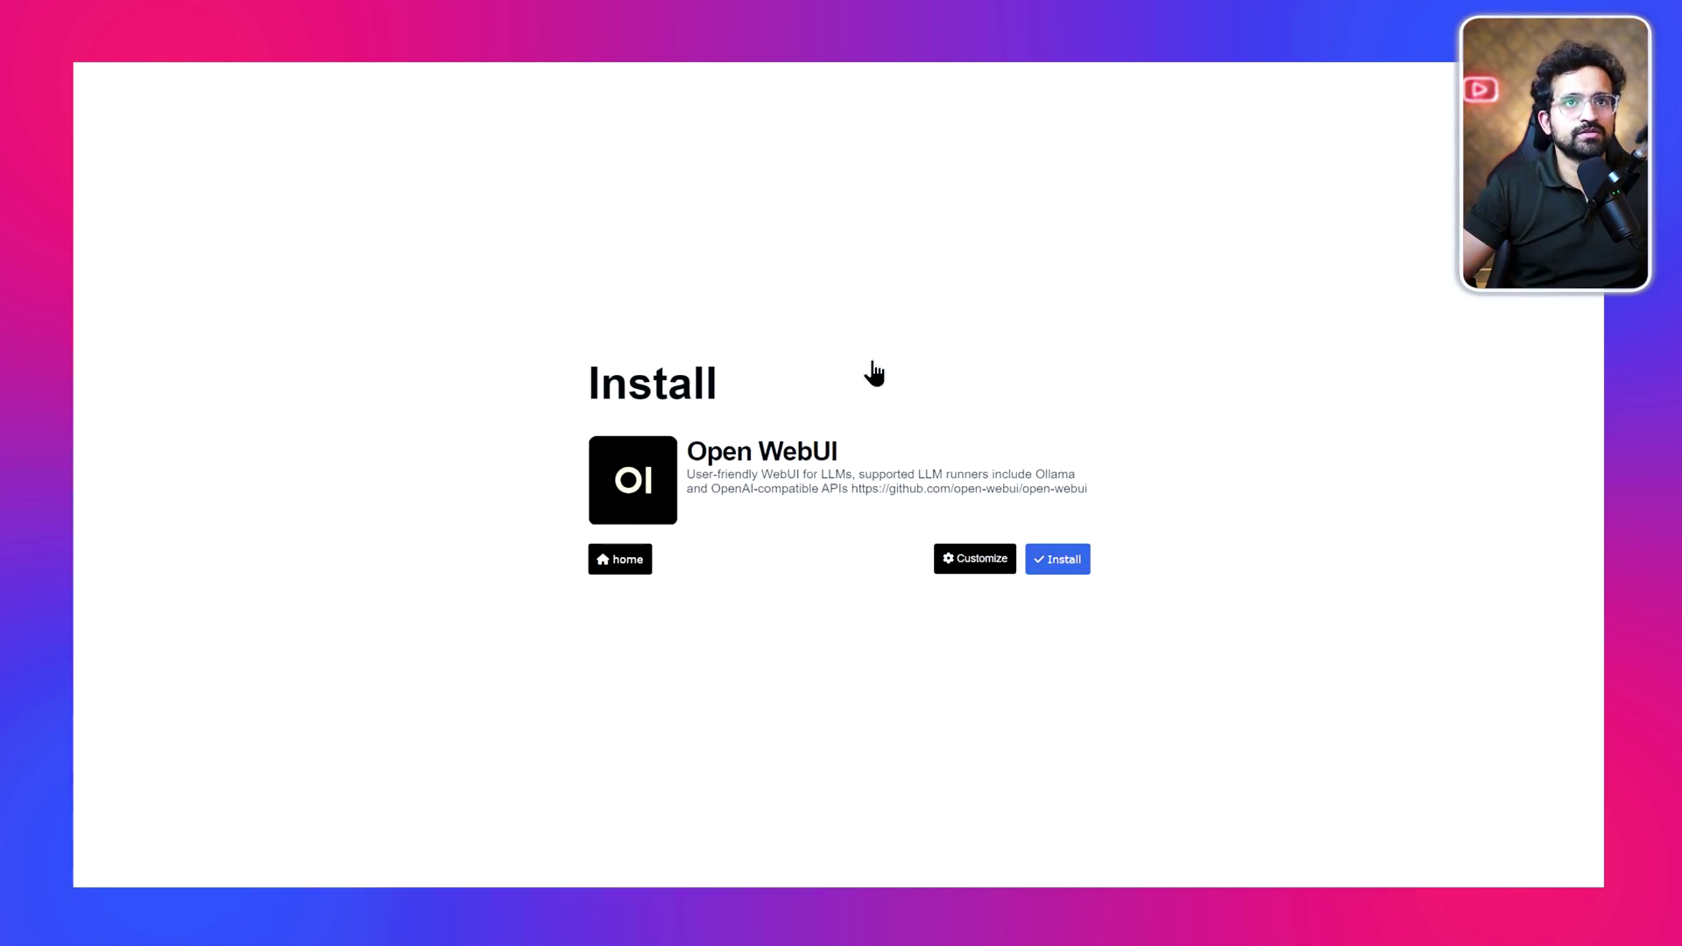
pyautogui.click(1079, 557)
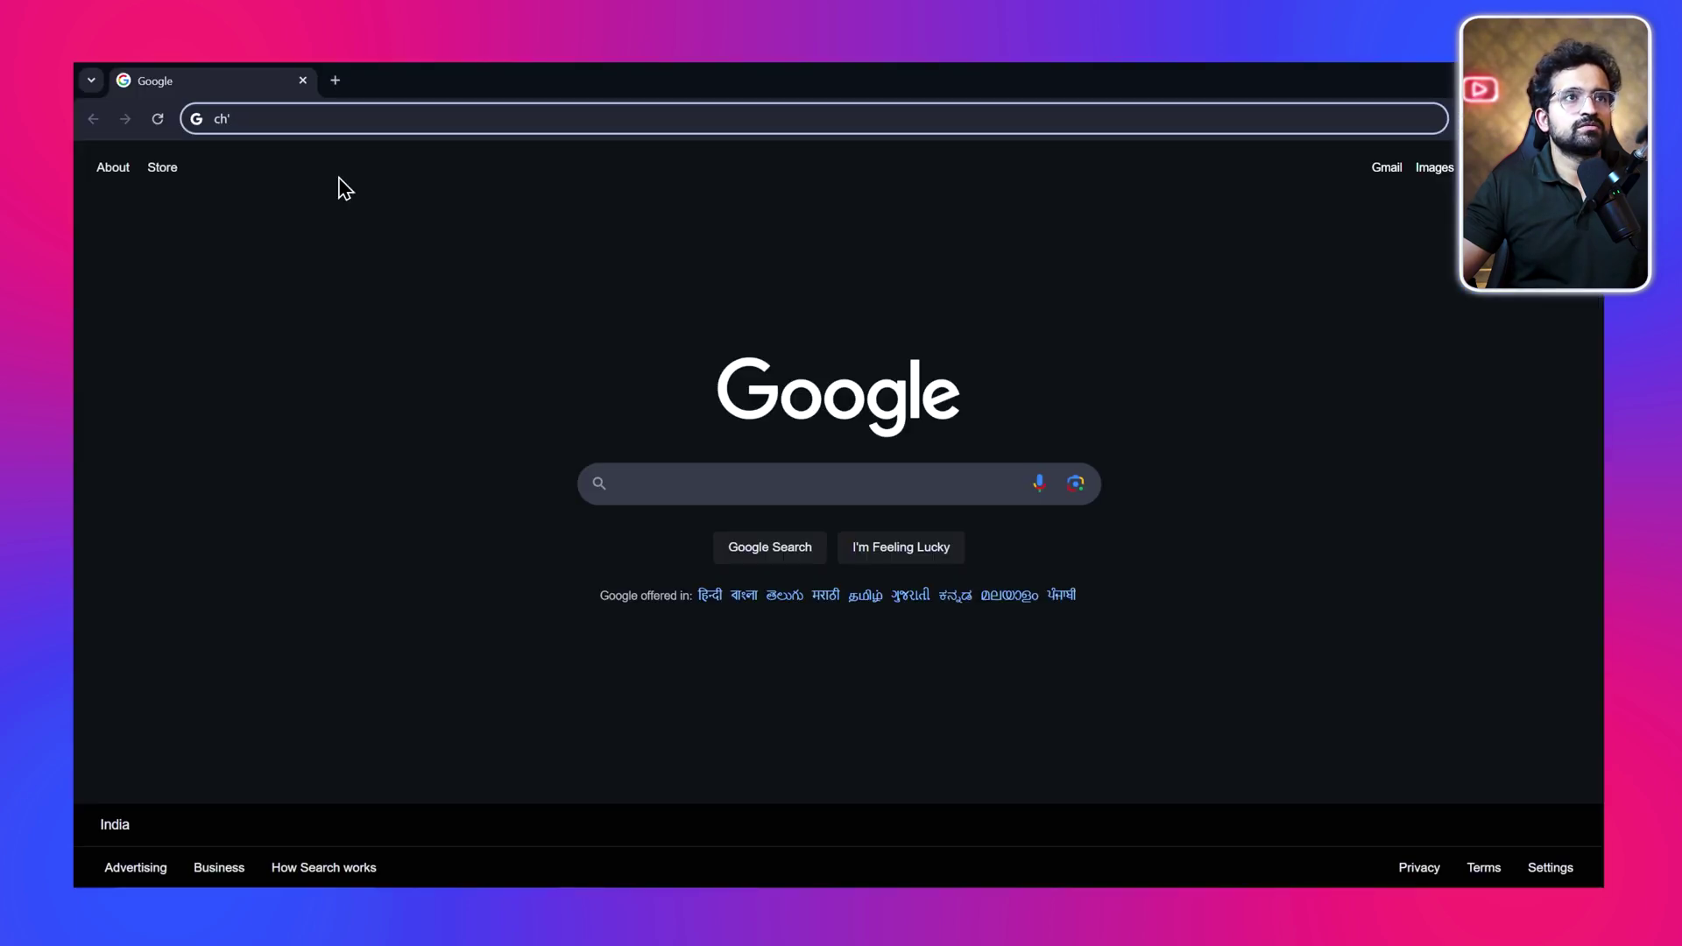
pyautogui.click(330, 120)
pyautogui.write('http://127.0.0.1:42003')
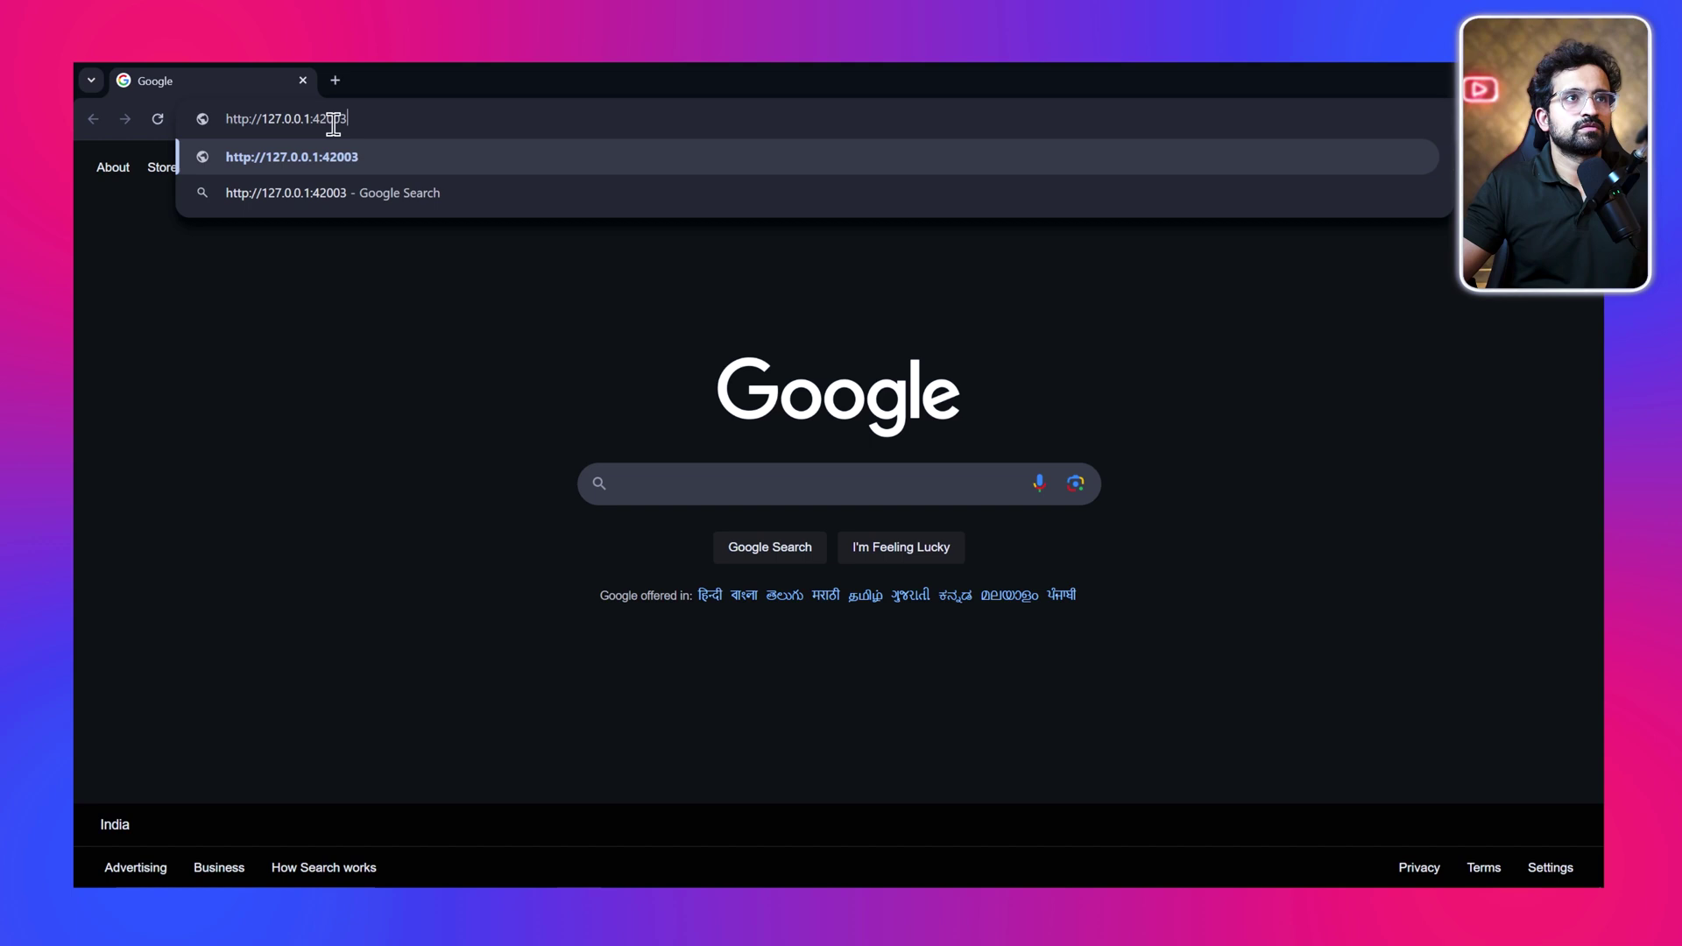
pyautogui.press('Return')
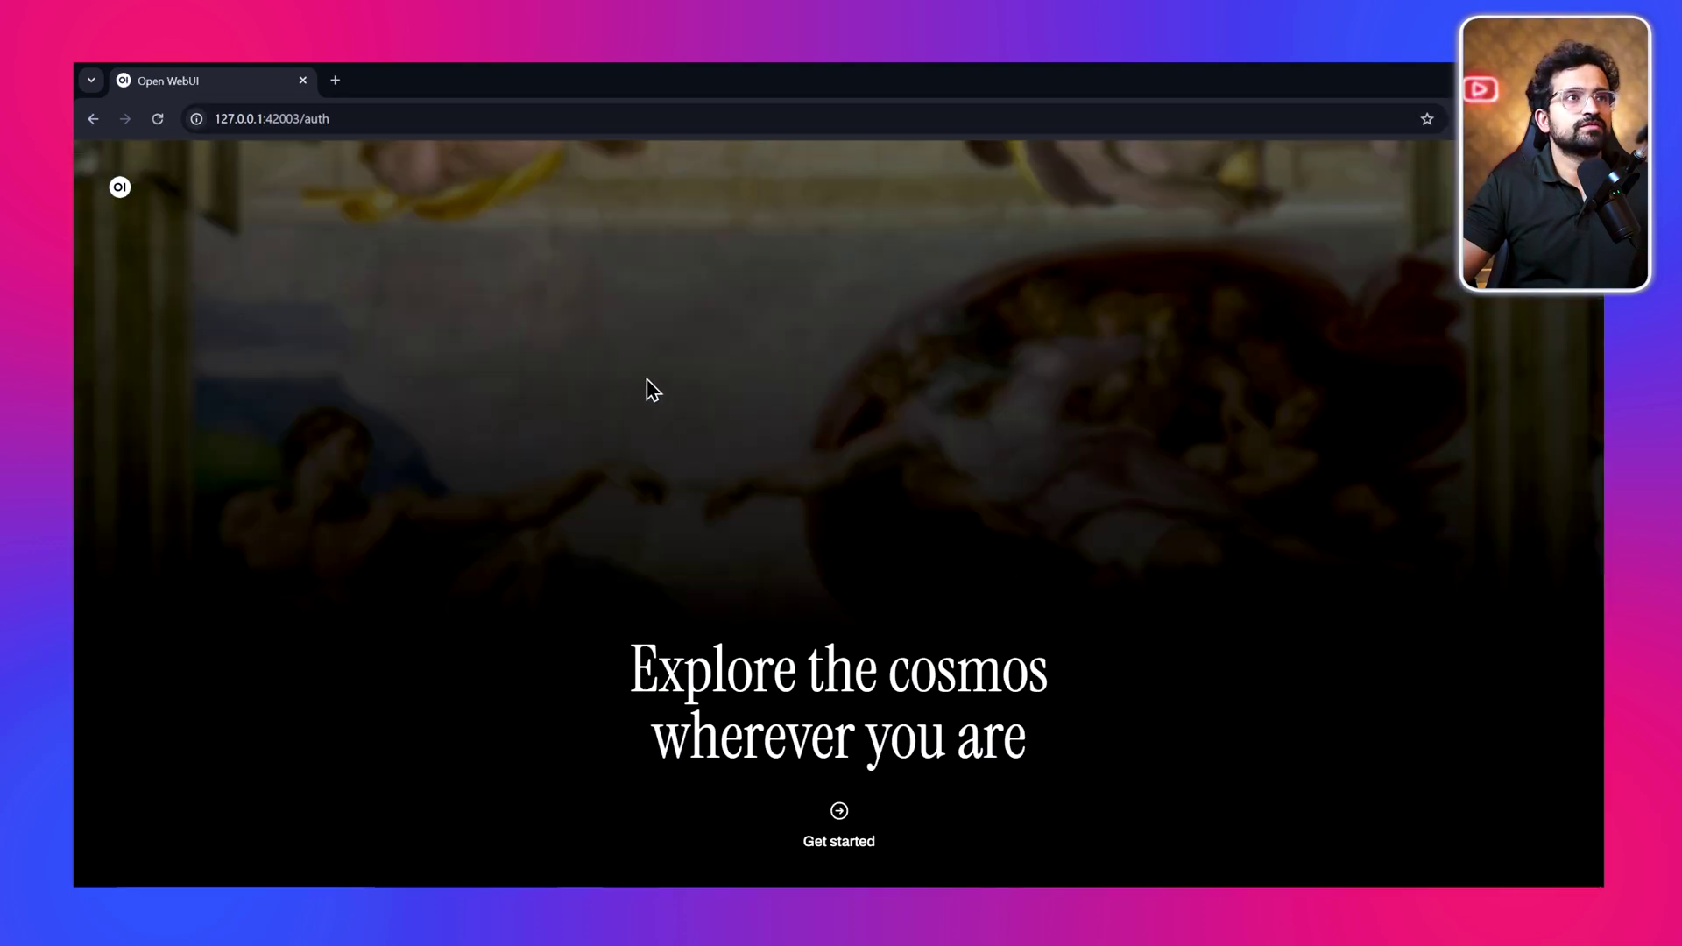
pyautogui.click(844, 826)
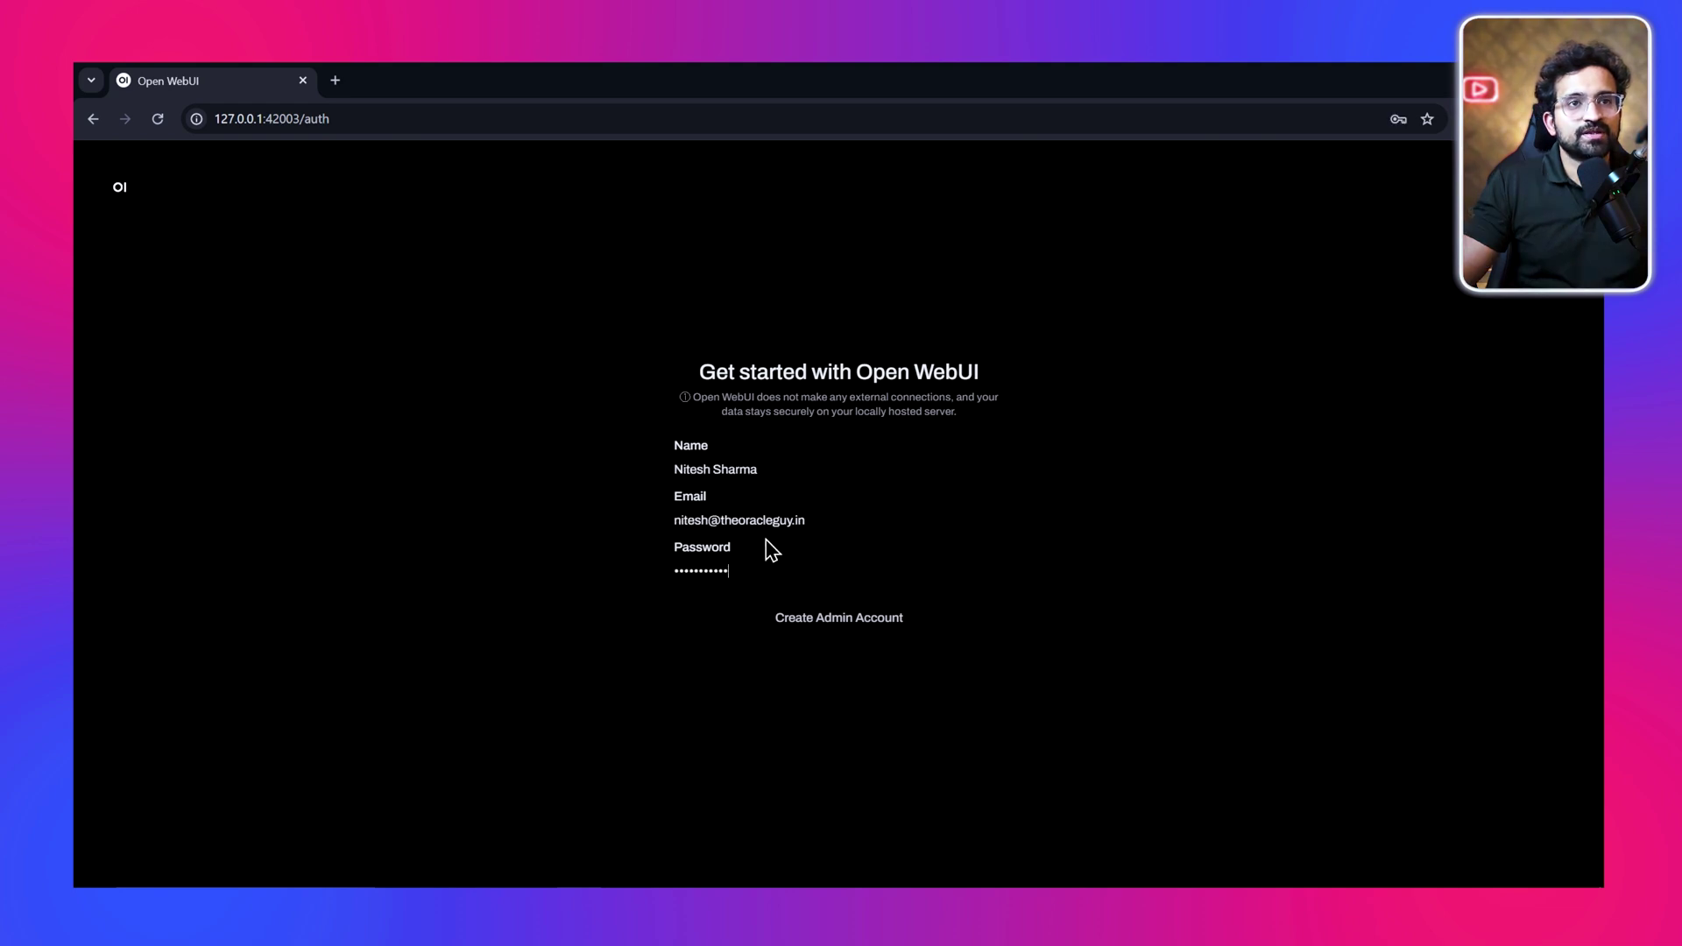
# Create the admin account, select llama3.2:latest, and send the kids' artwork ideas prompt
pyautogui.click(839, 624)
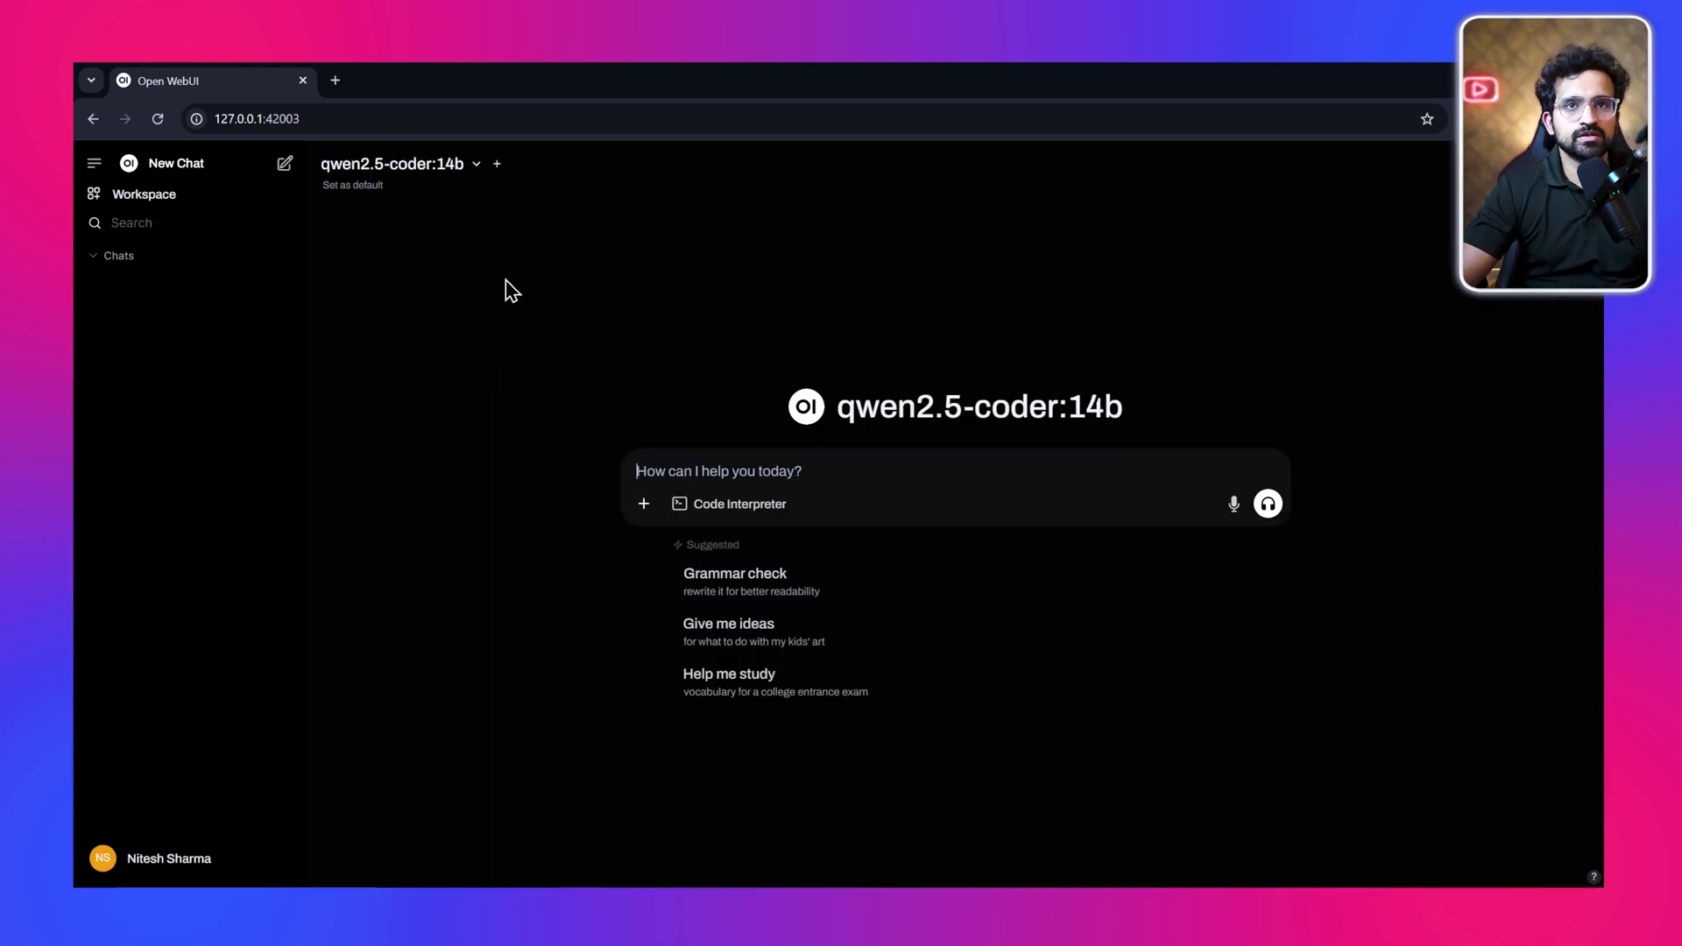
pyautogui.click(441, 173)
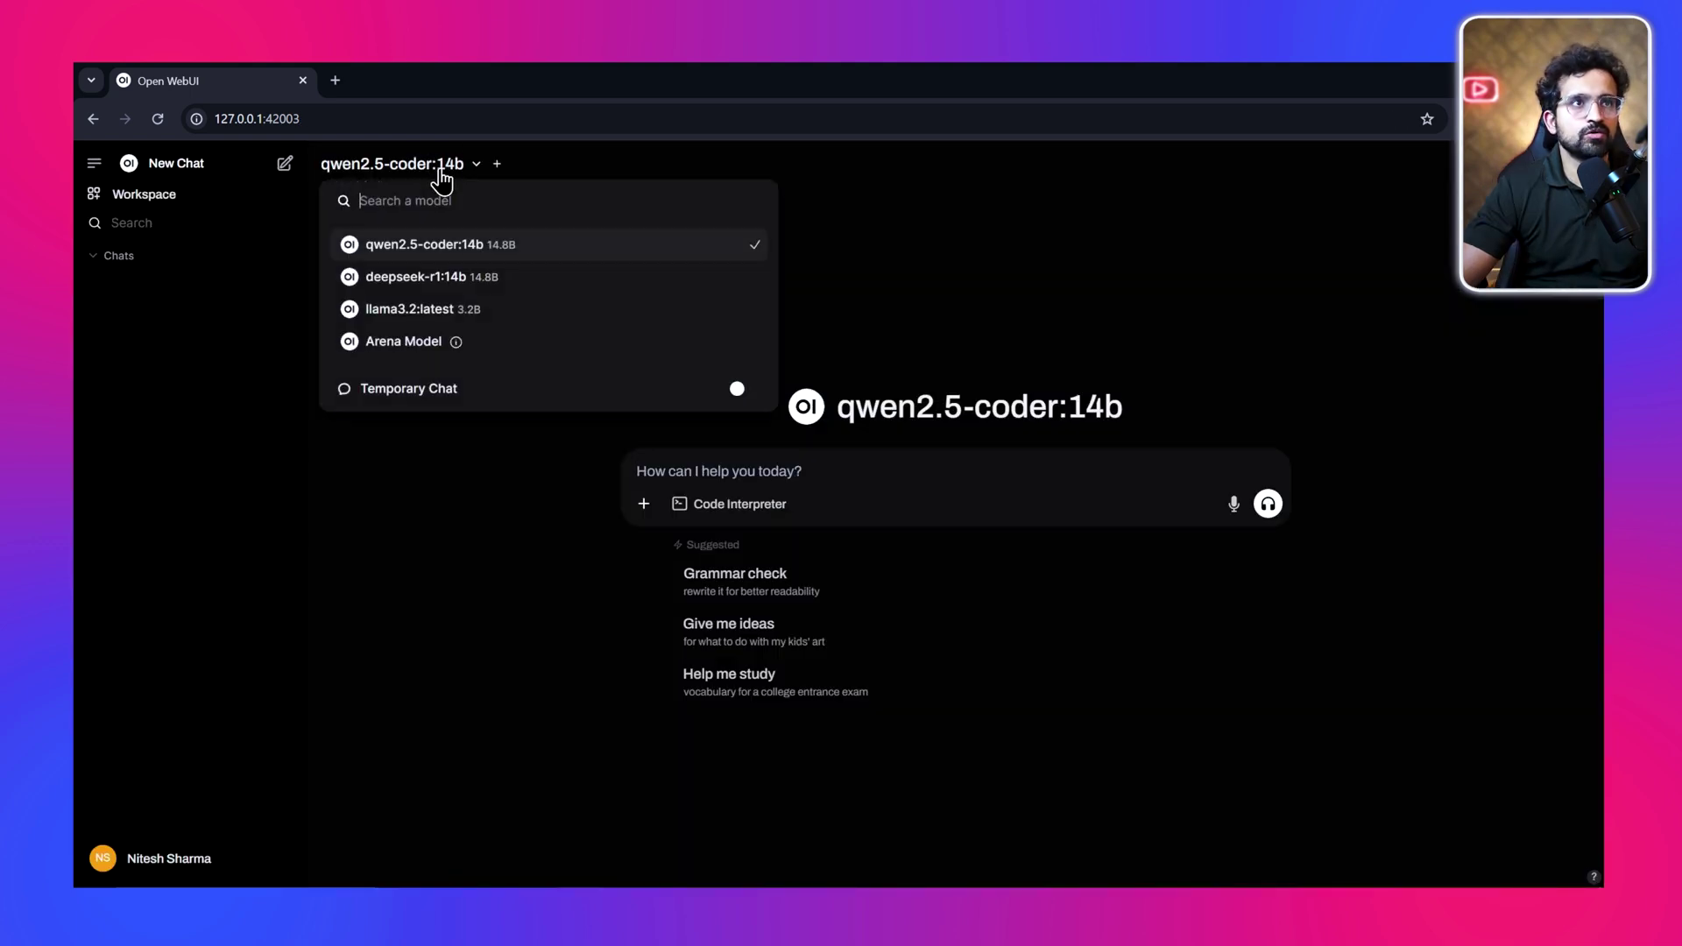
pyautogui.click(501, 311)
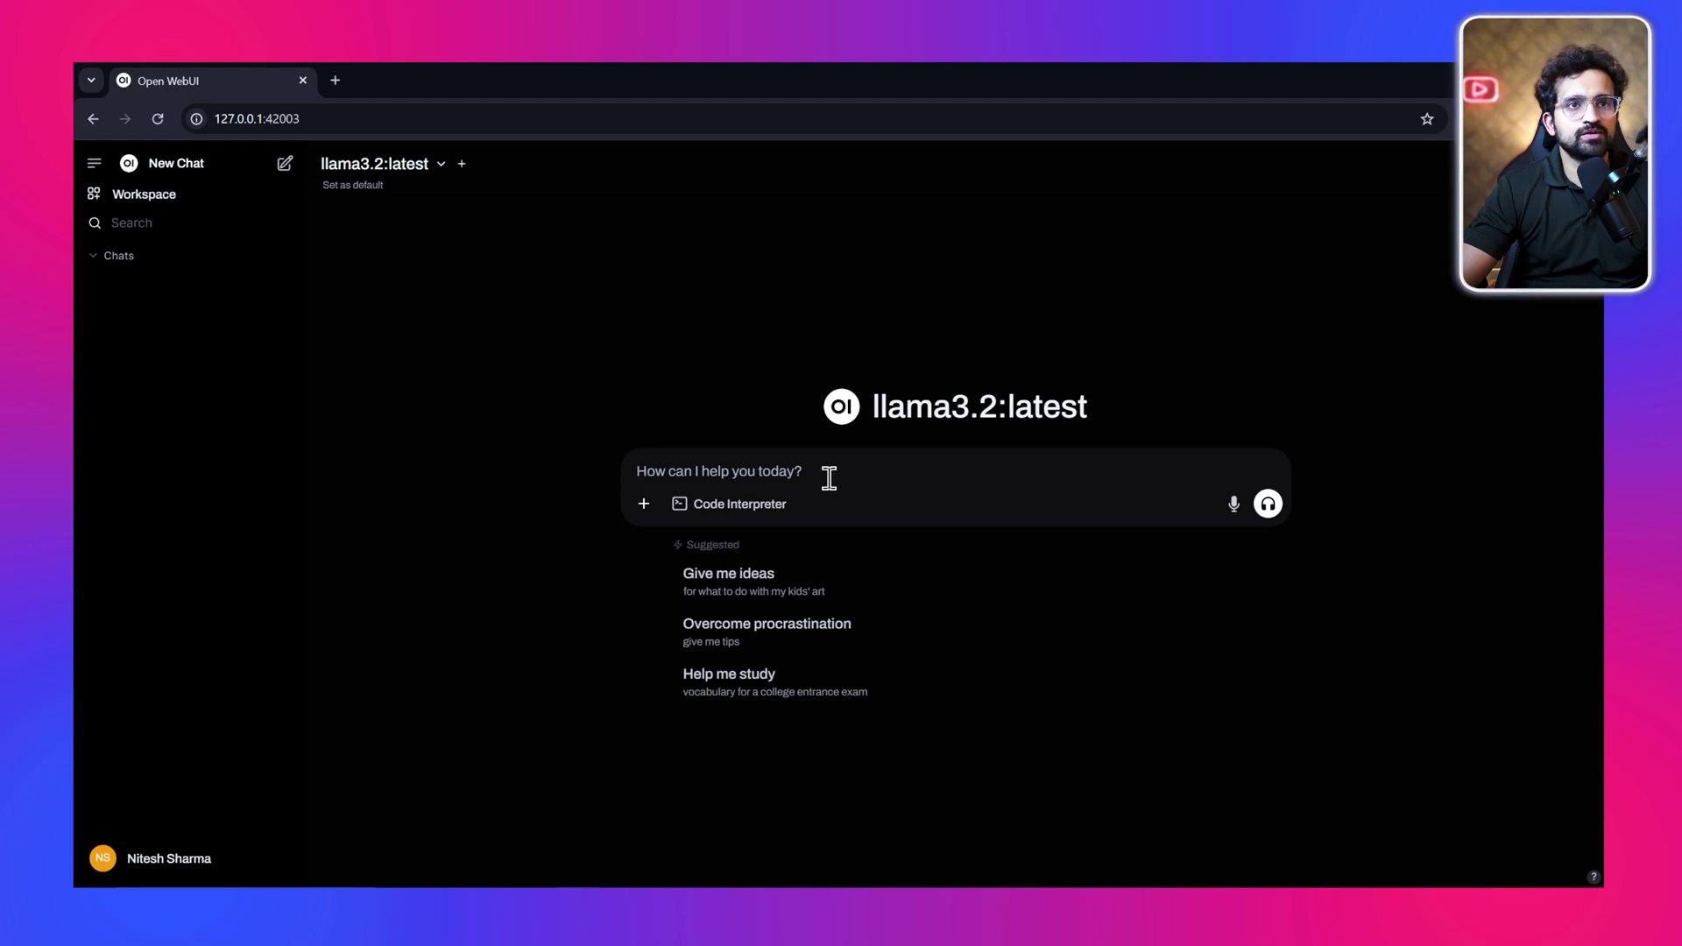
pyautogui.click(839, 591)
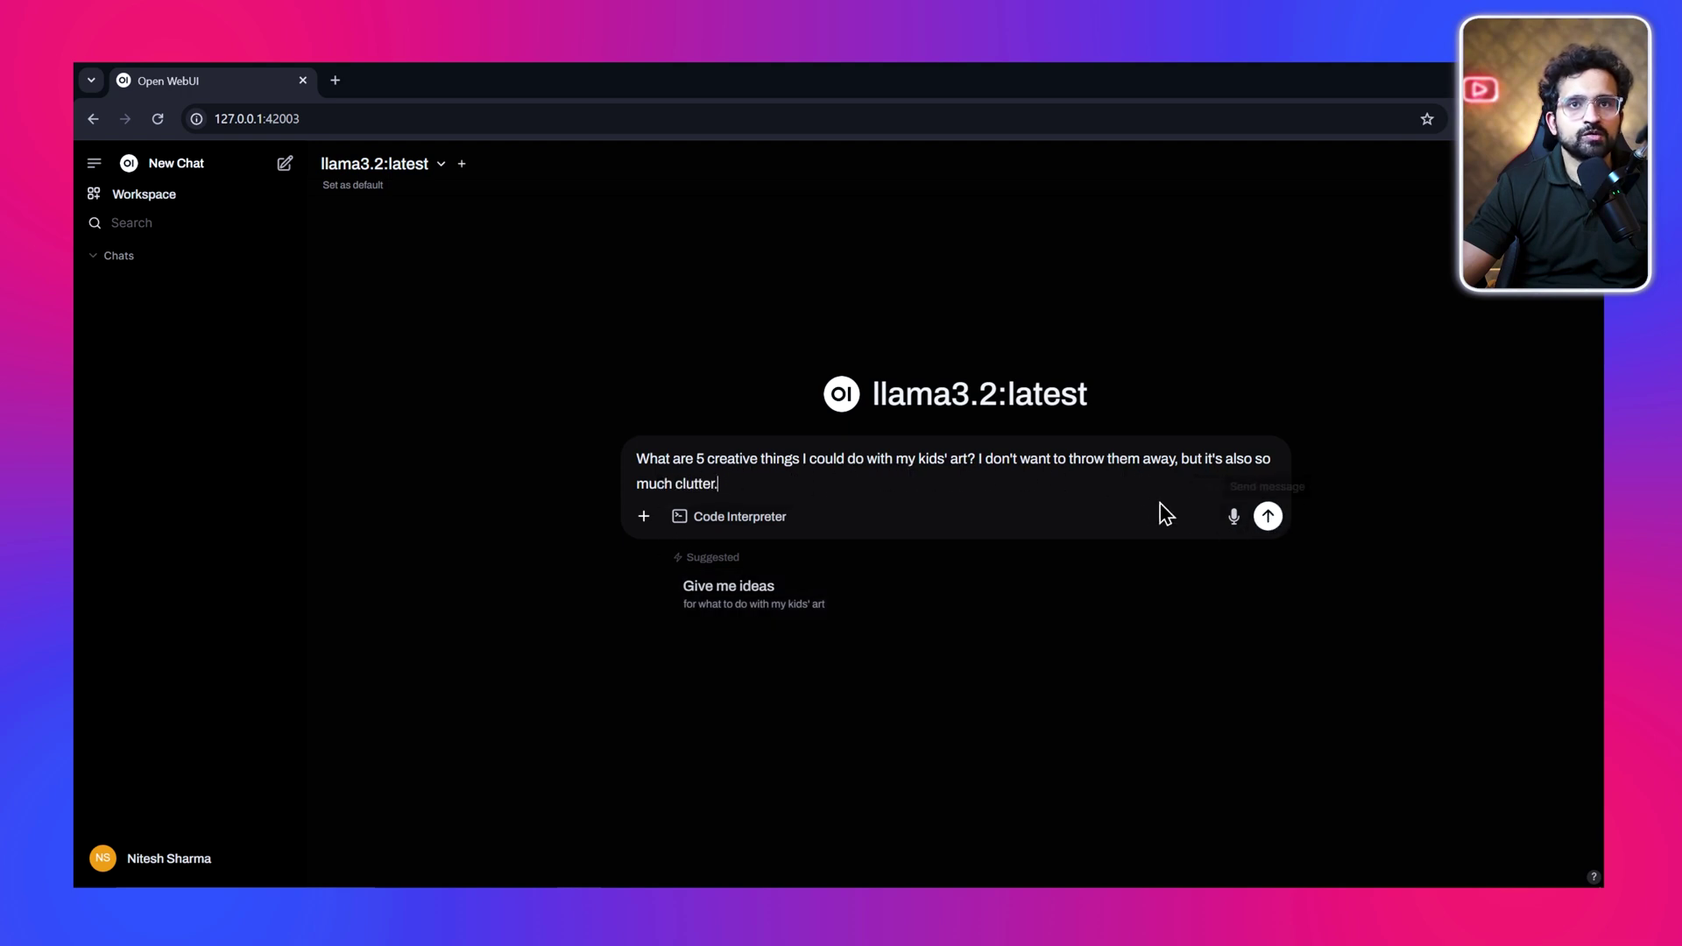
pyautogui.click(1266, 516)
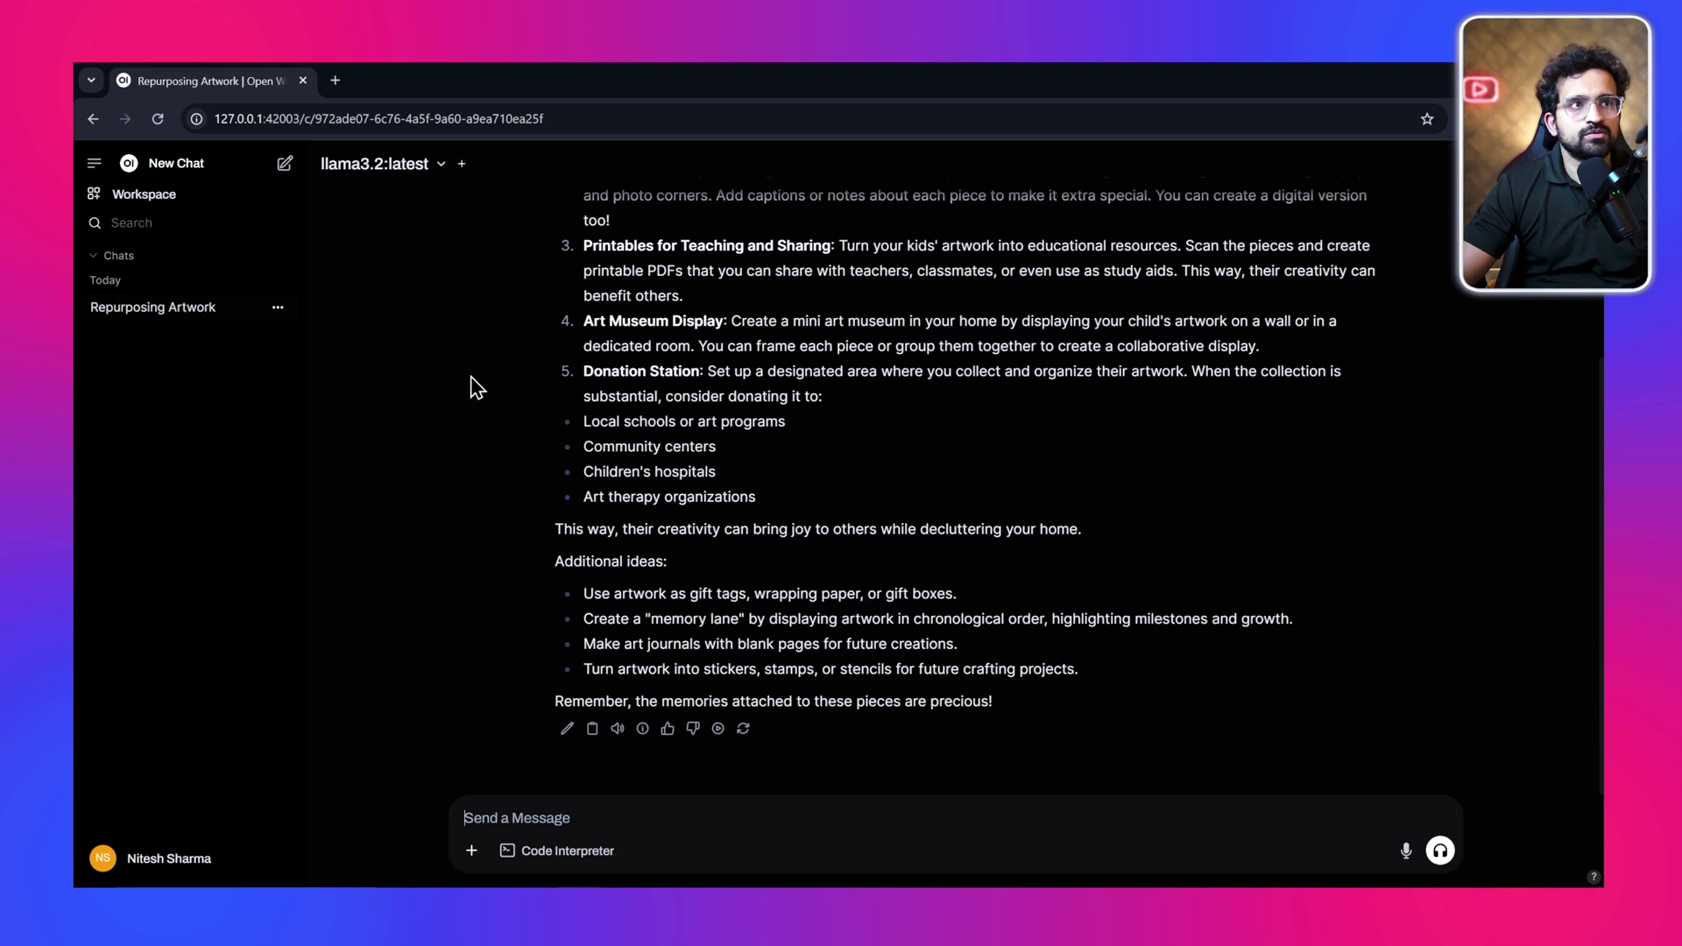
# In a new chat with Code Interpreter on, request a travel agency HTML landing page and preview it full screen
pyautogui.click(286, 164)
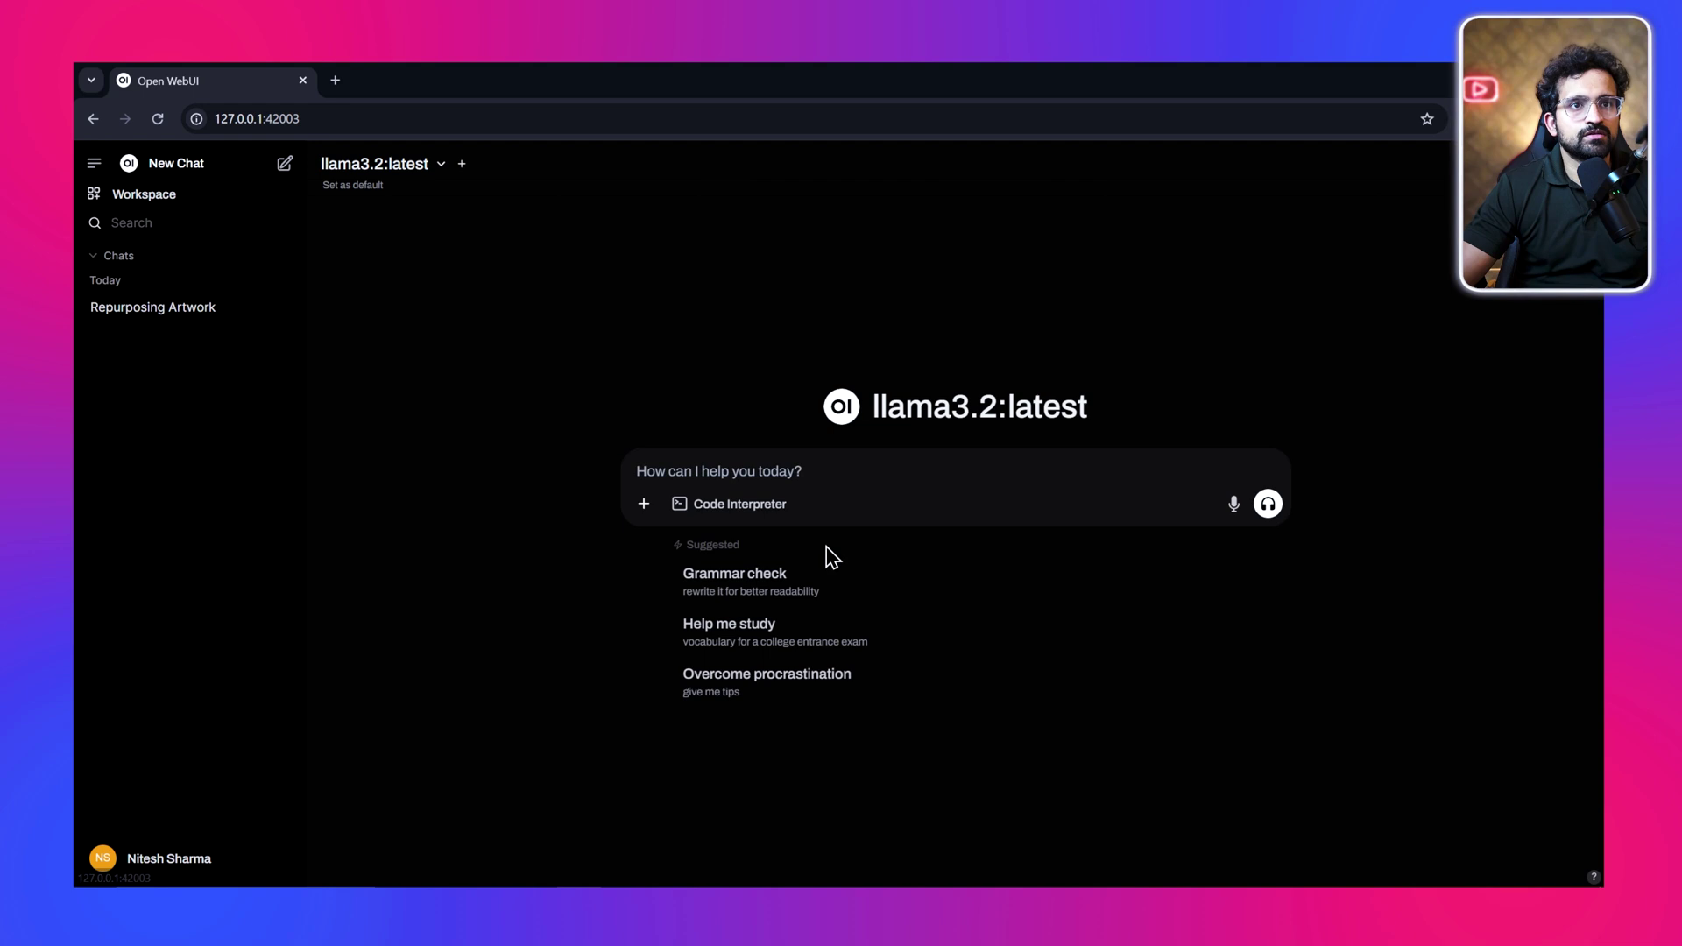
pyautogui.click(736, 513)
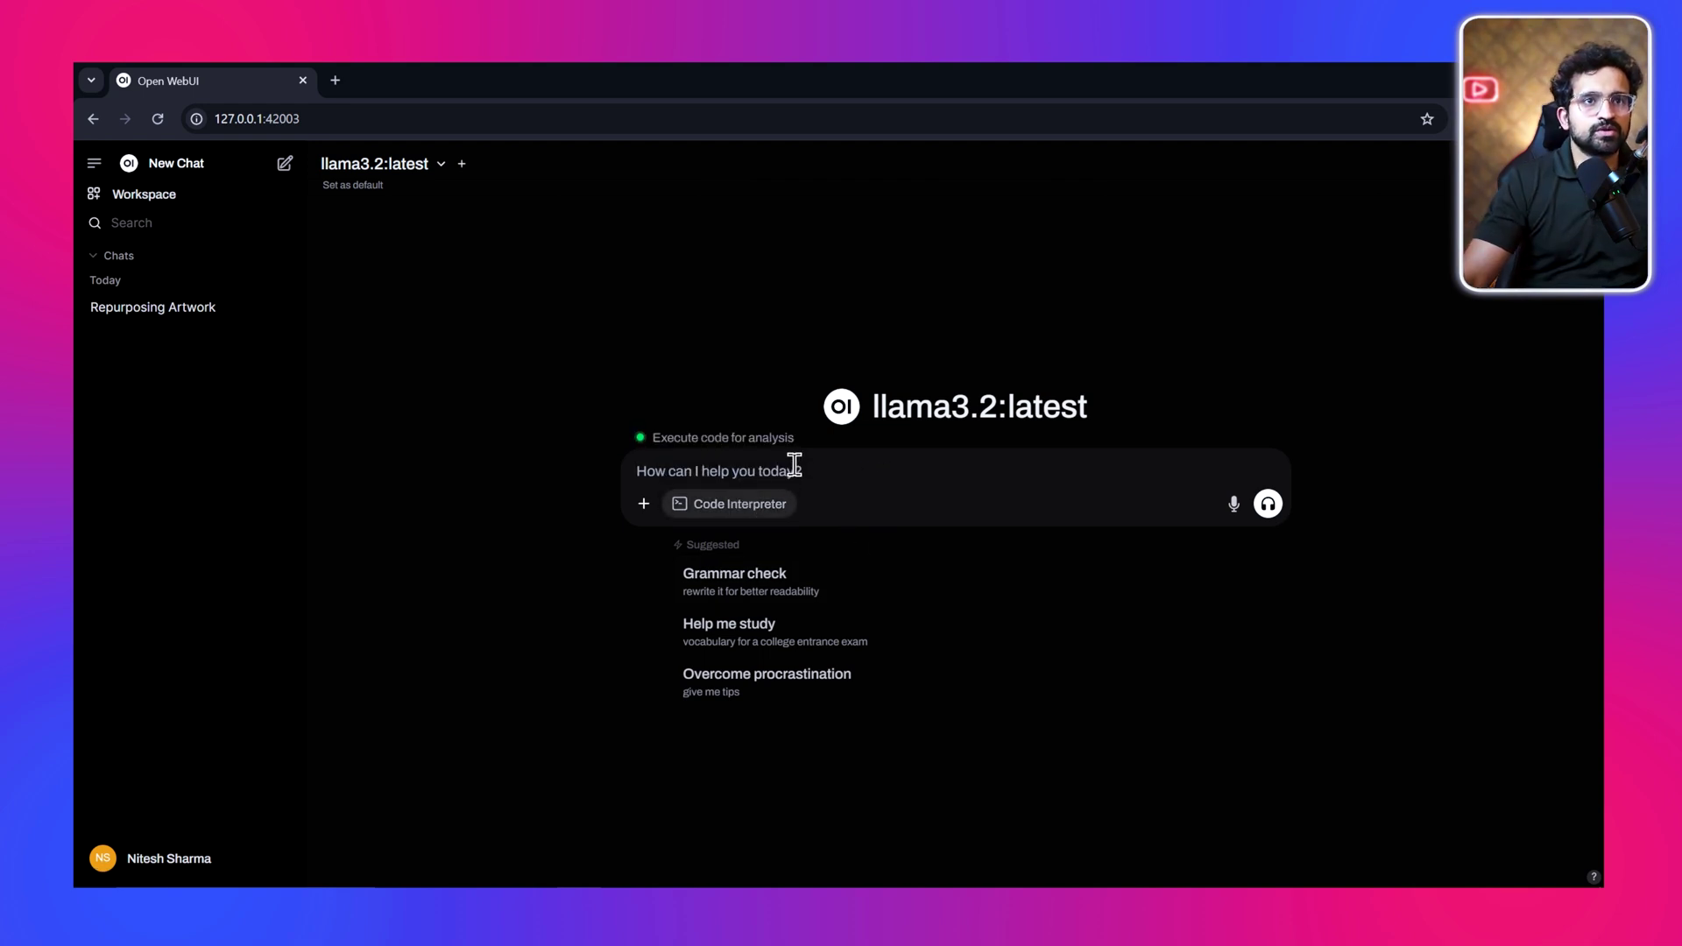
pyautogui.write('Write an ht')
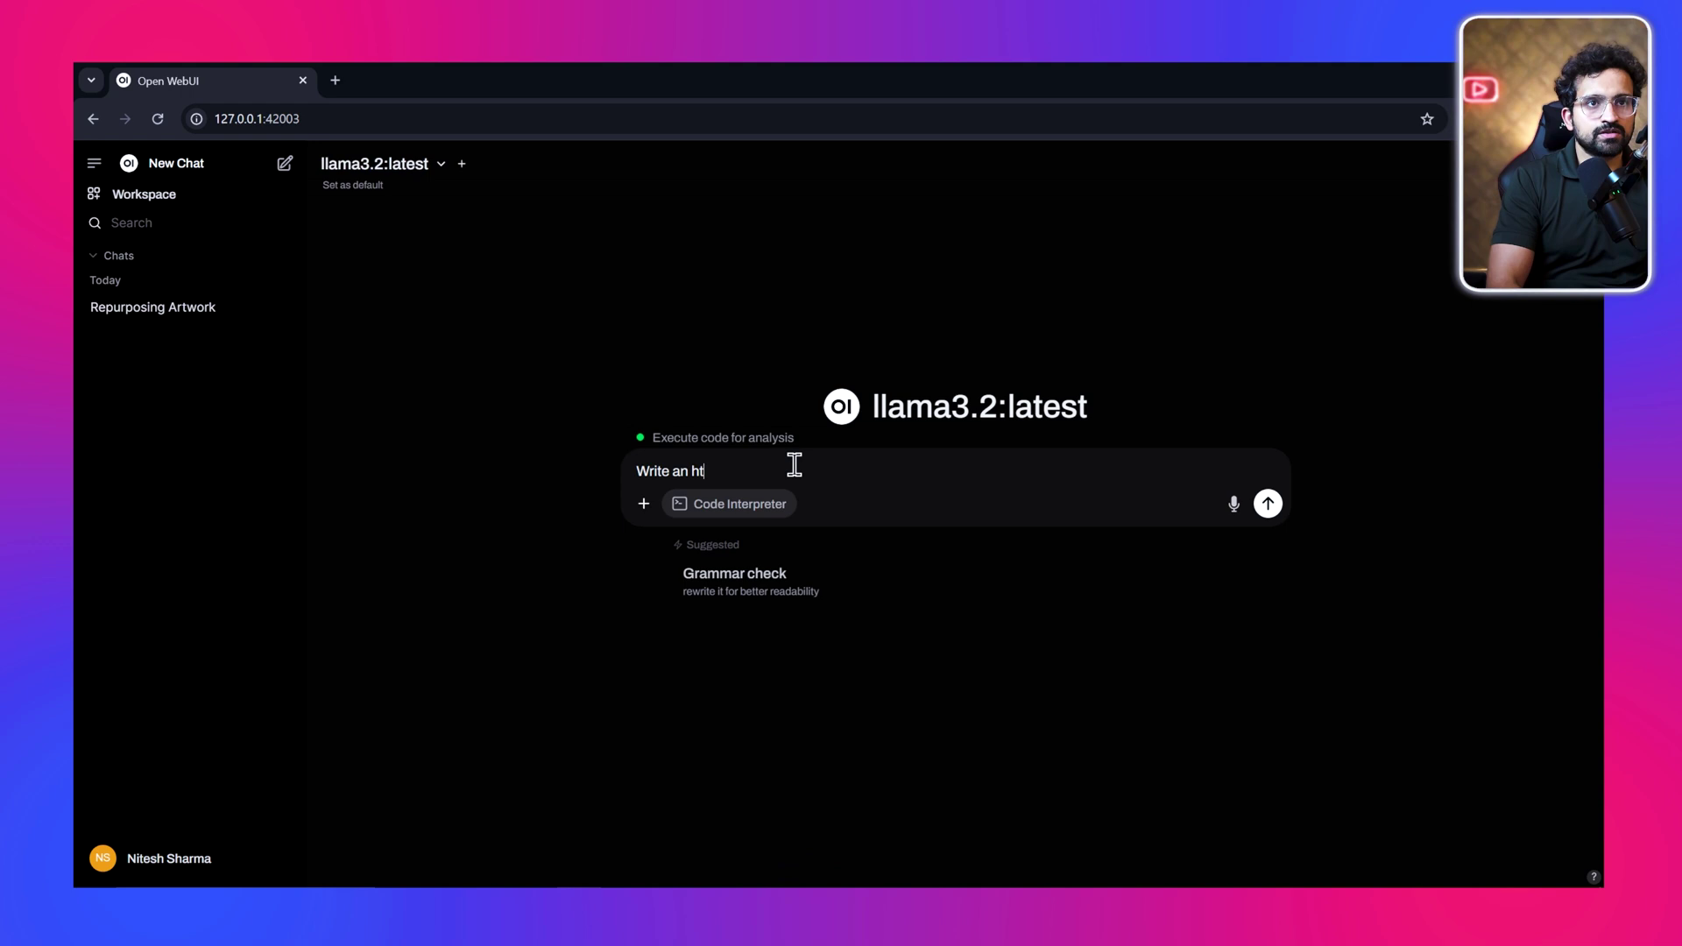
pyautogui.write('ml code for la')
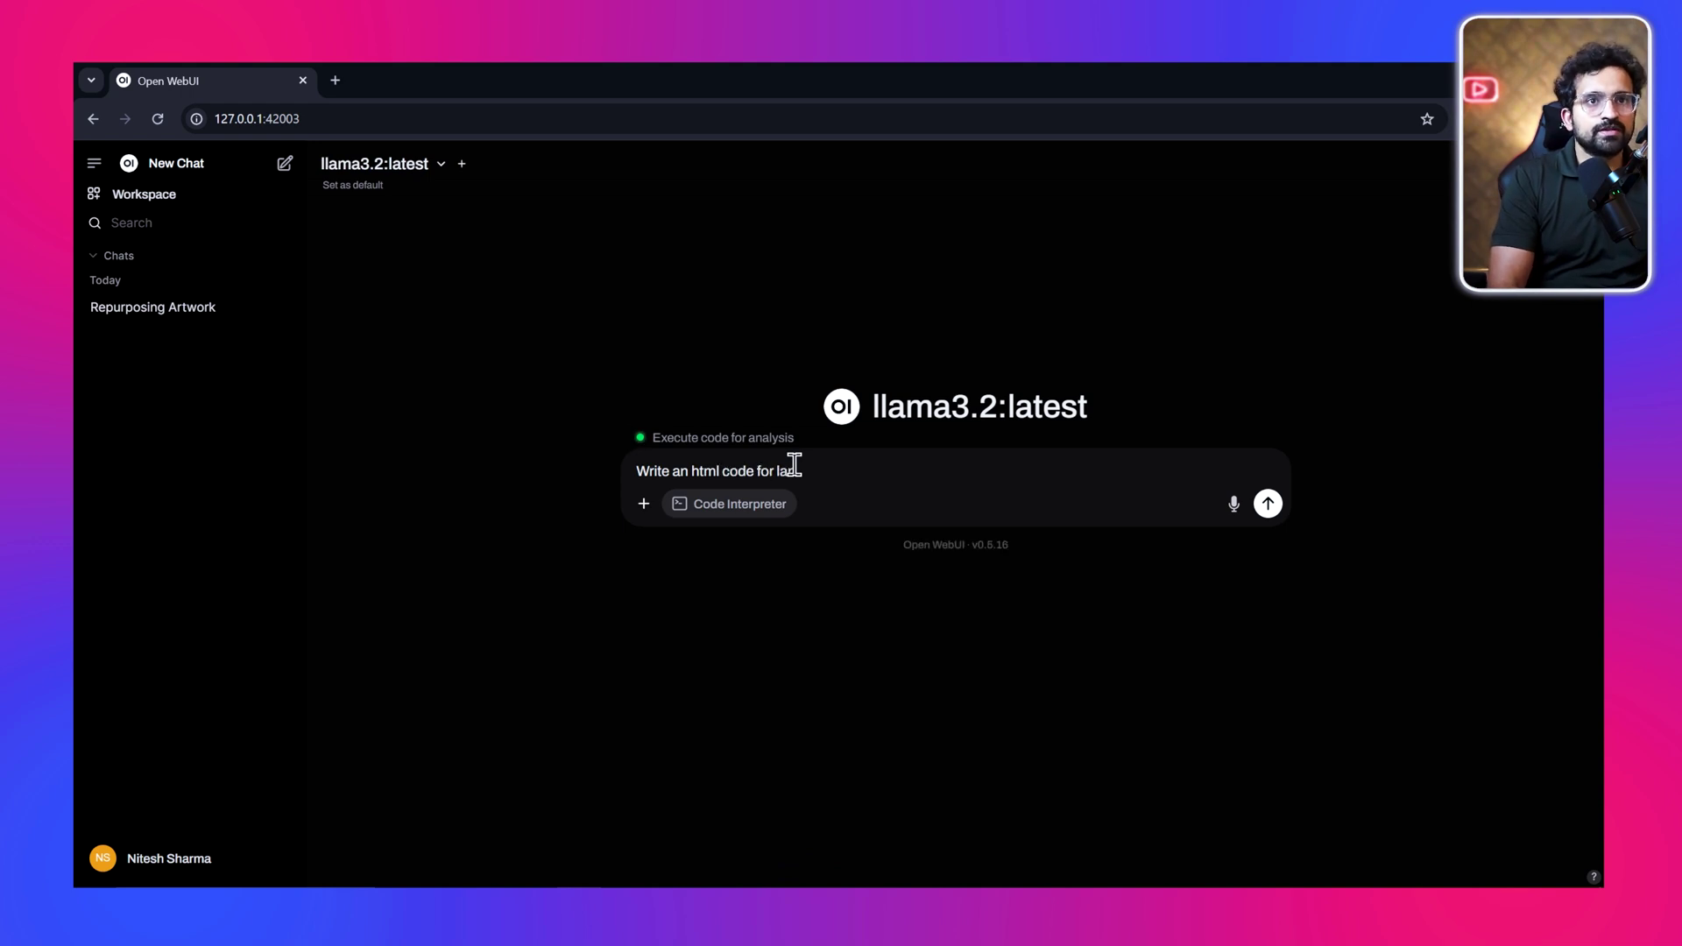
pyautogui.write('nding page for ')
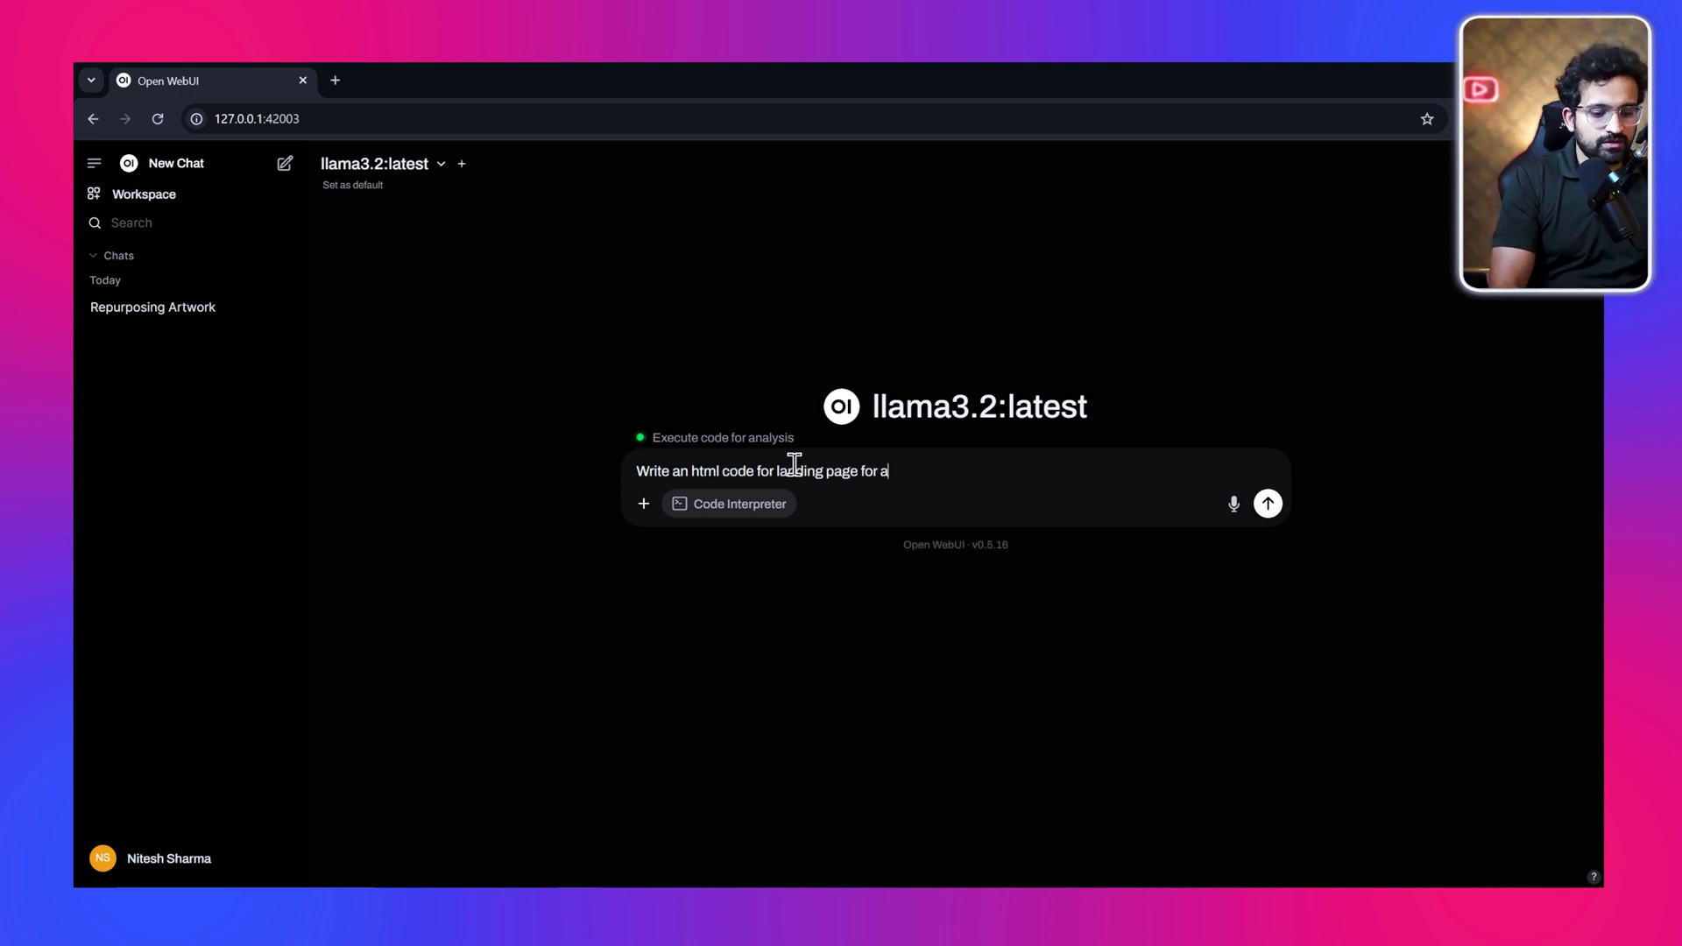
pyautogui.write('a travel agency')
pyautogui.press('Return')
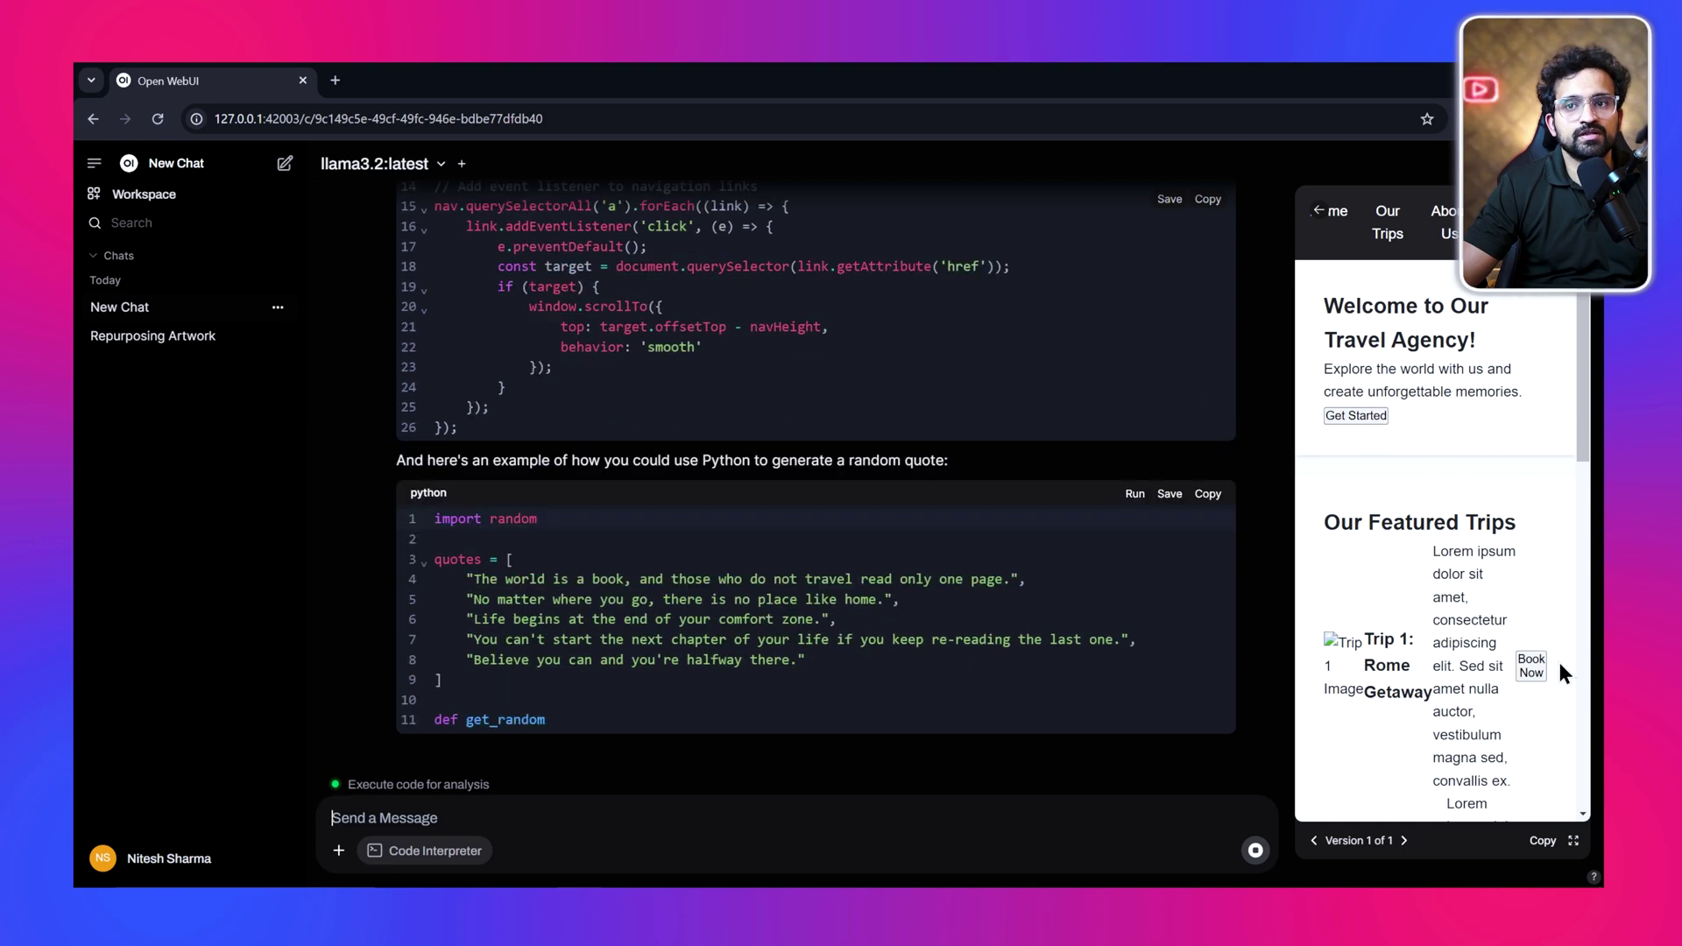
pyautogui.click(1573, 840)
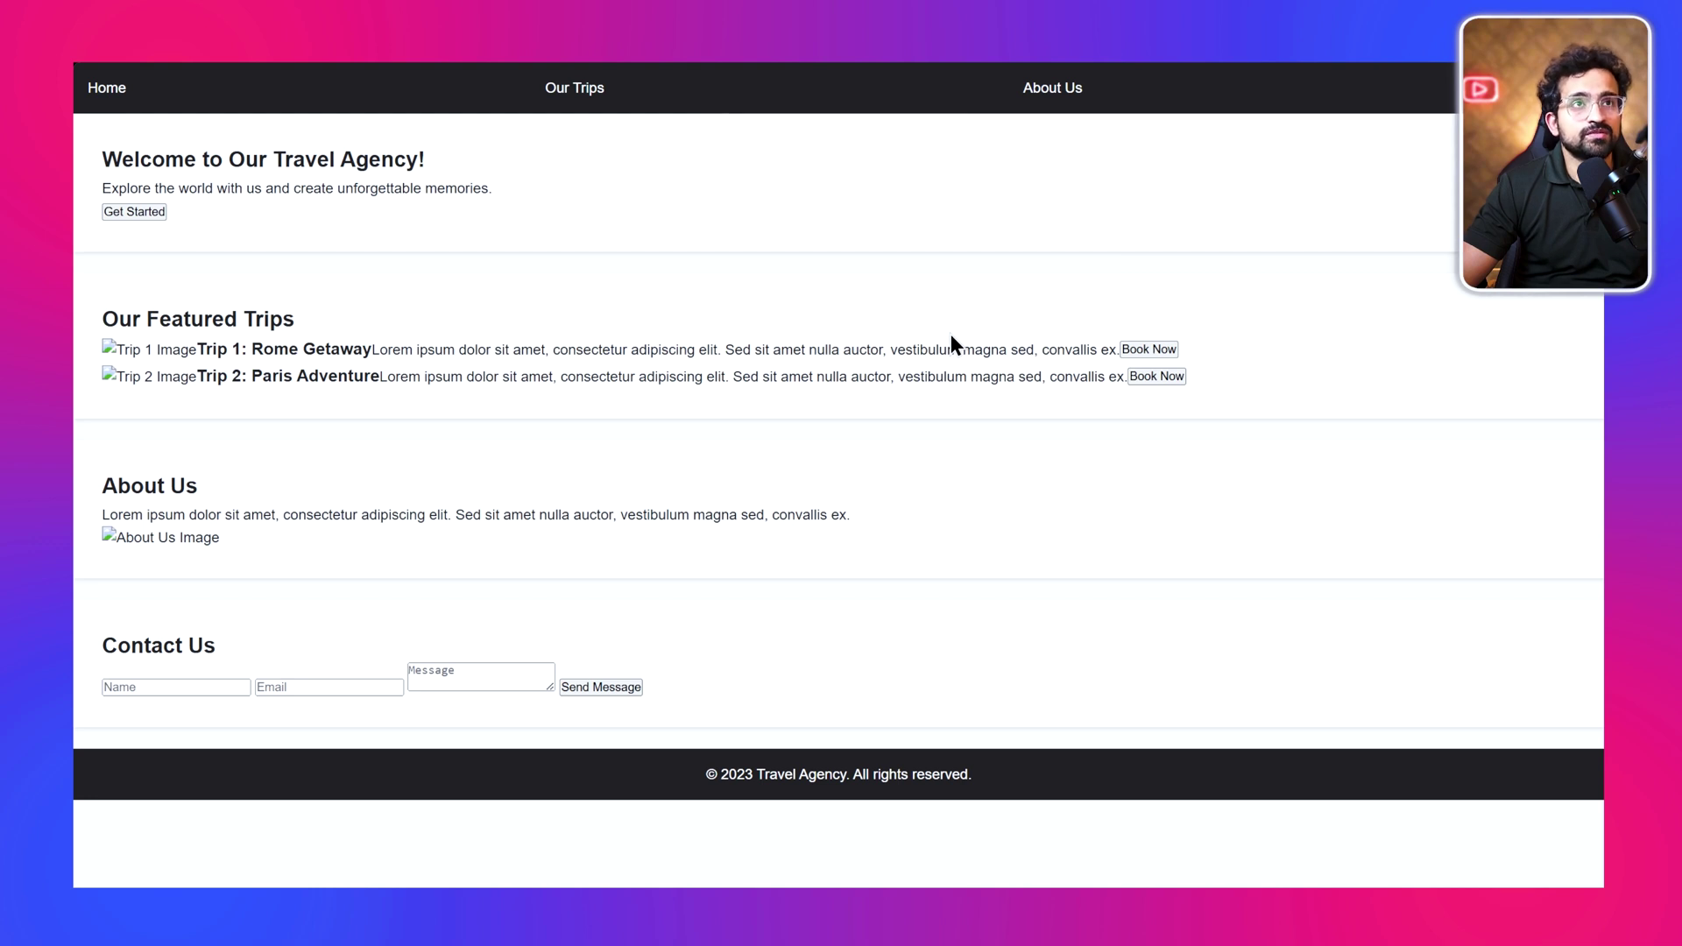
pyautogui.press('Escape')
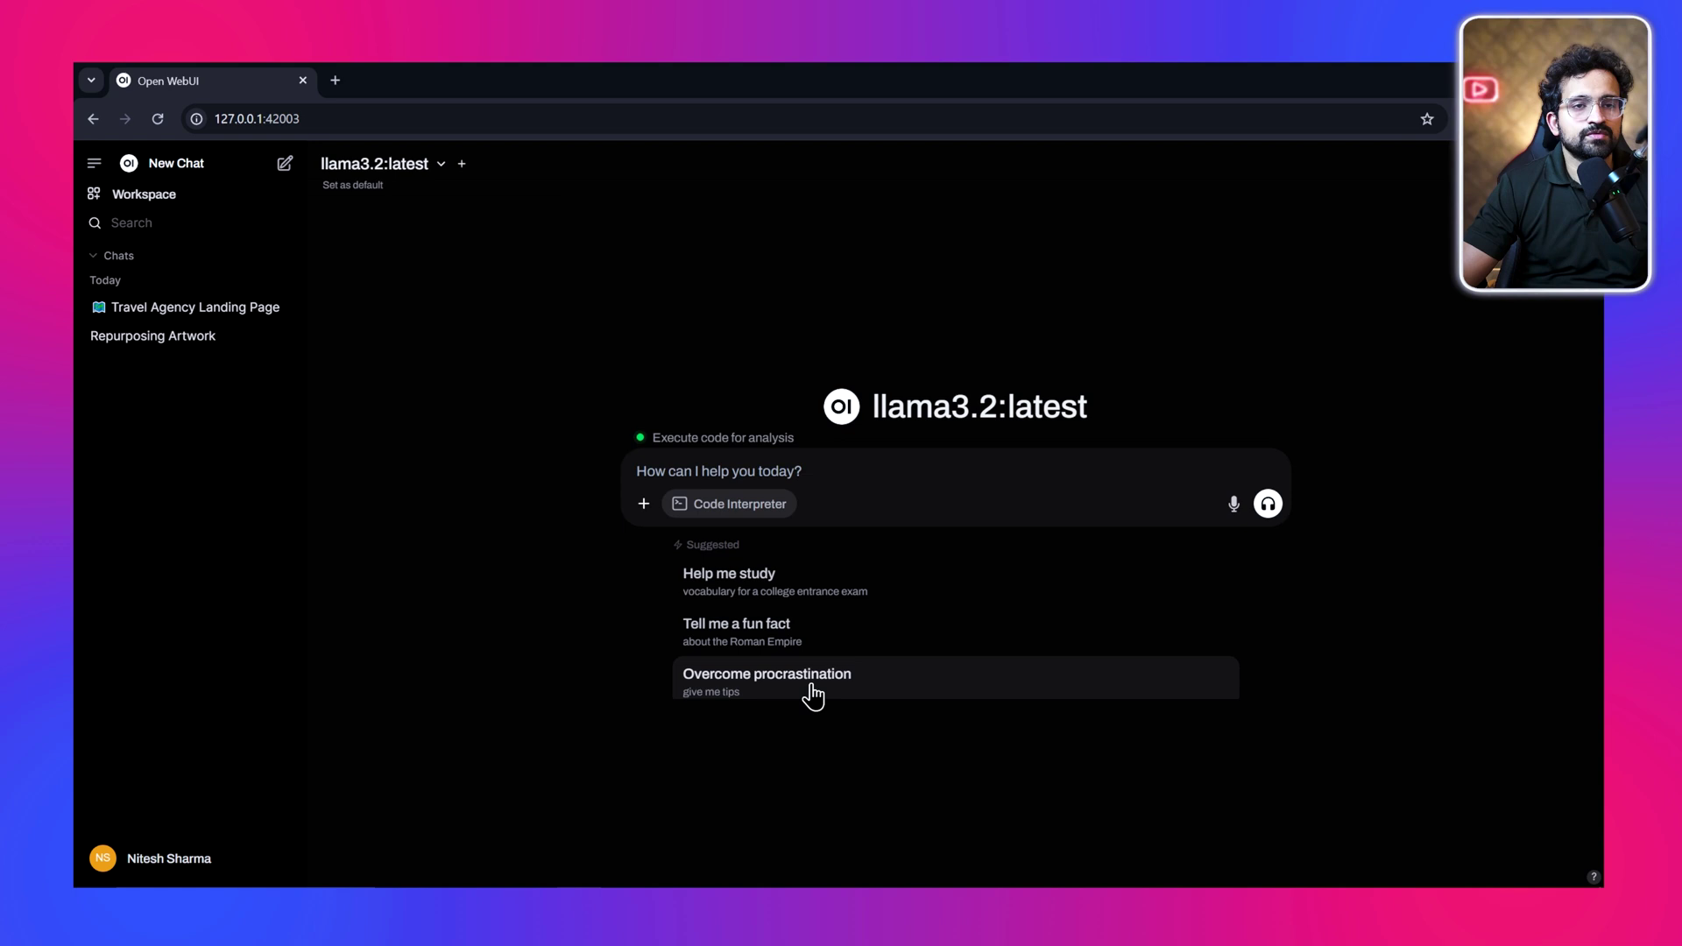
# Send the procrastination suggestion to llama3.2, then switch the model to qwen2.5-coder:14b
pyautogui.click(812, 694)
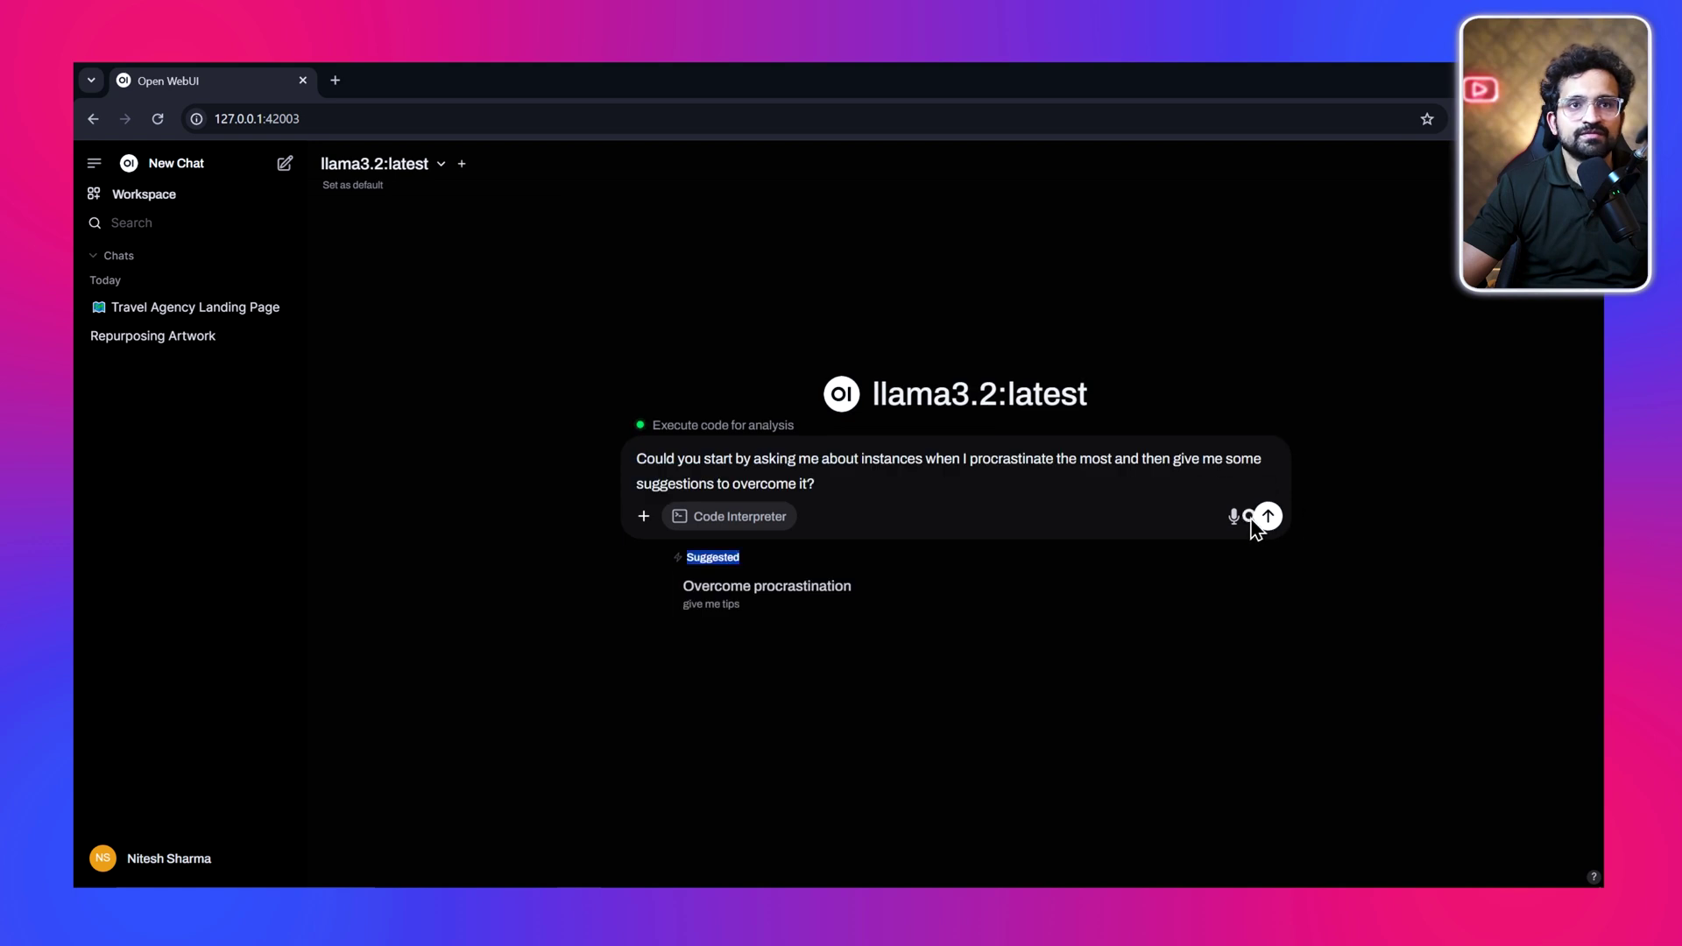
pyautogui.click(1265, 517)
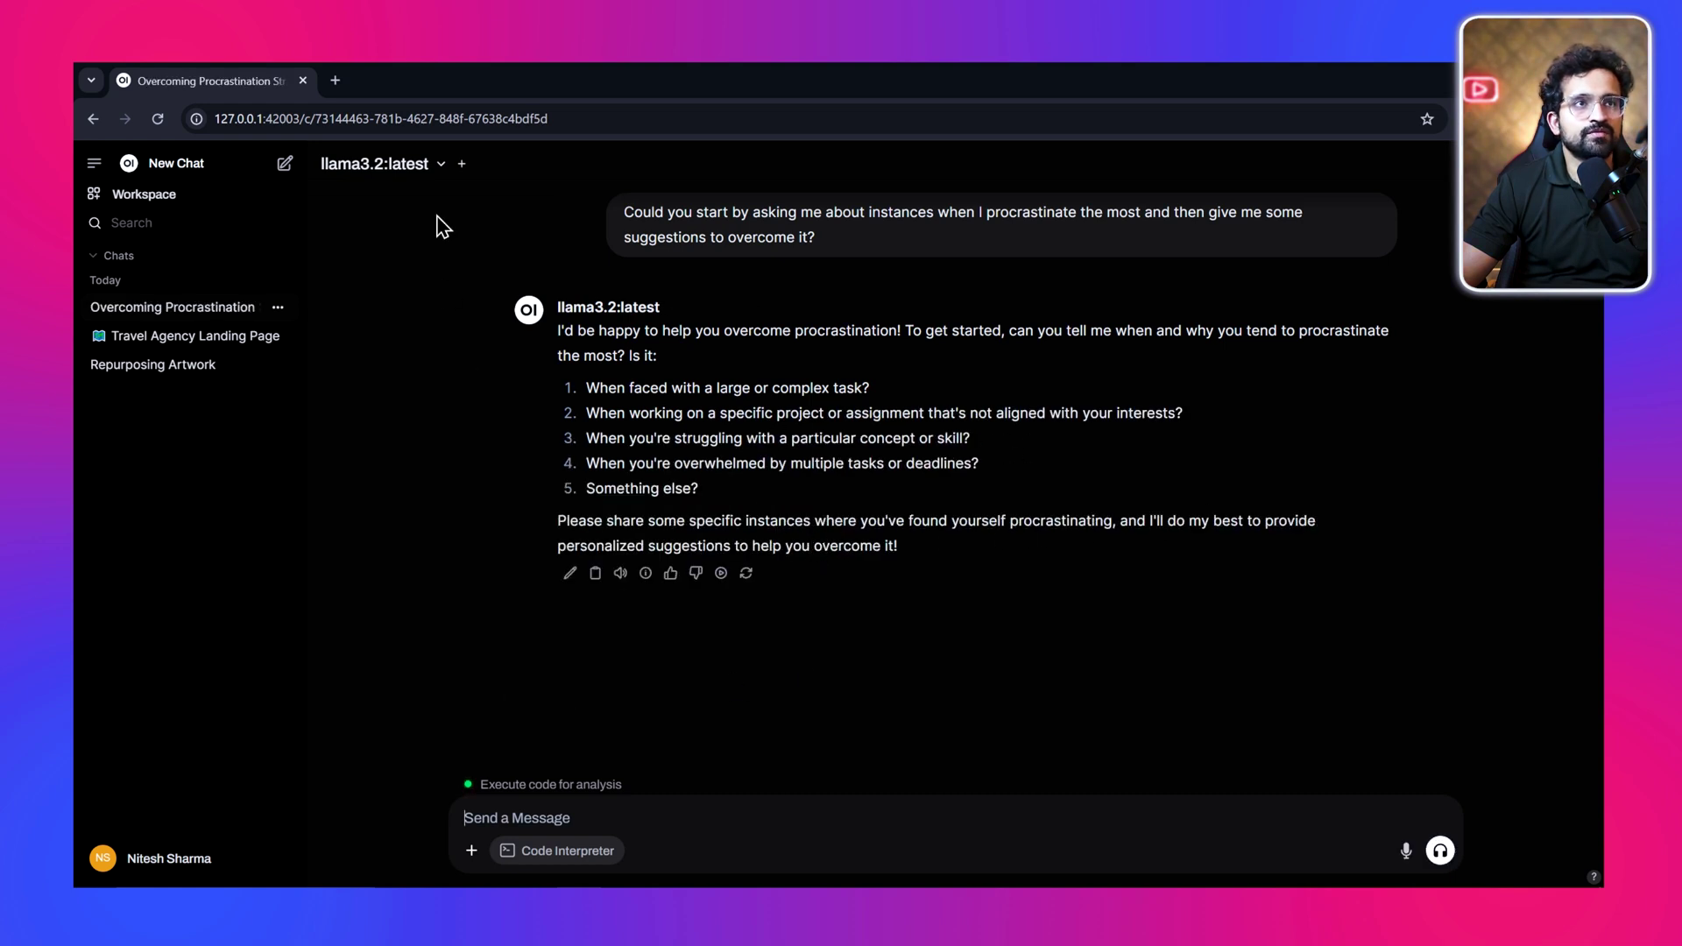
pyautogui.click(424, 167)
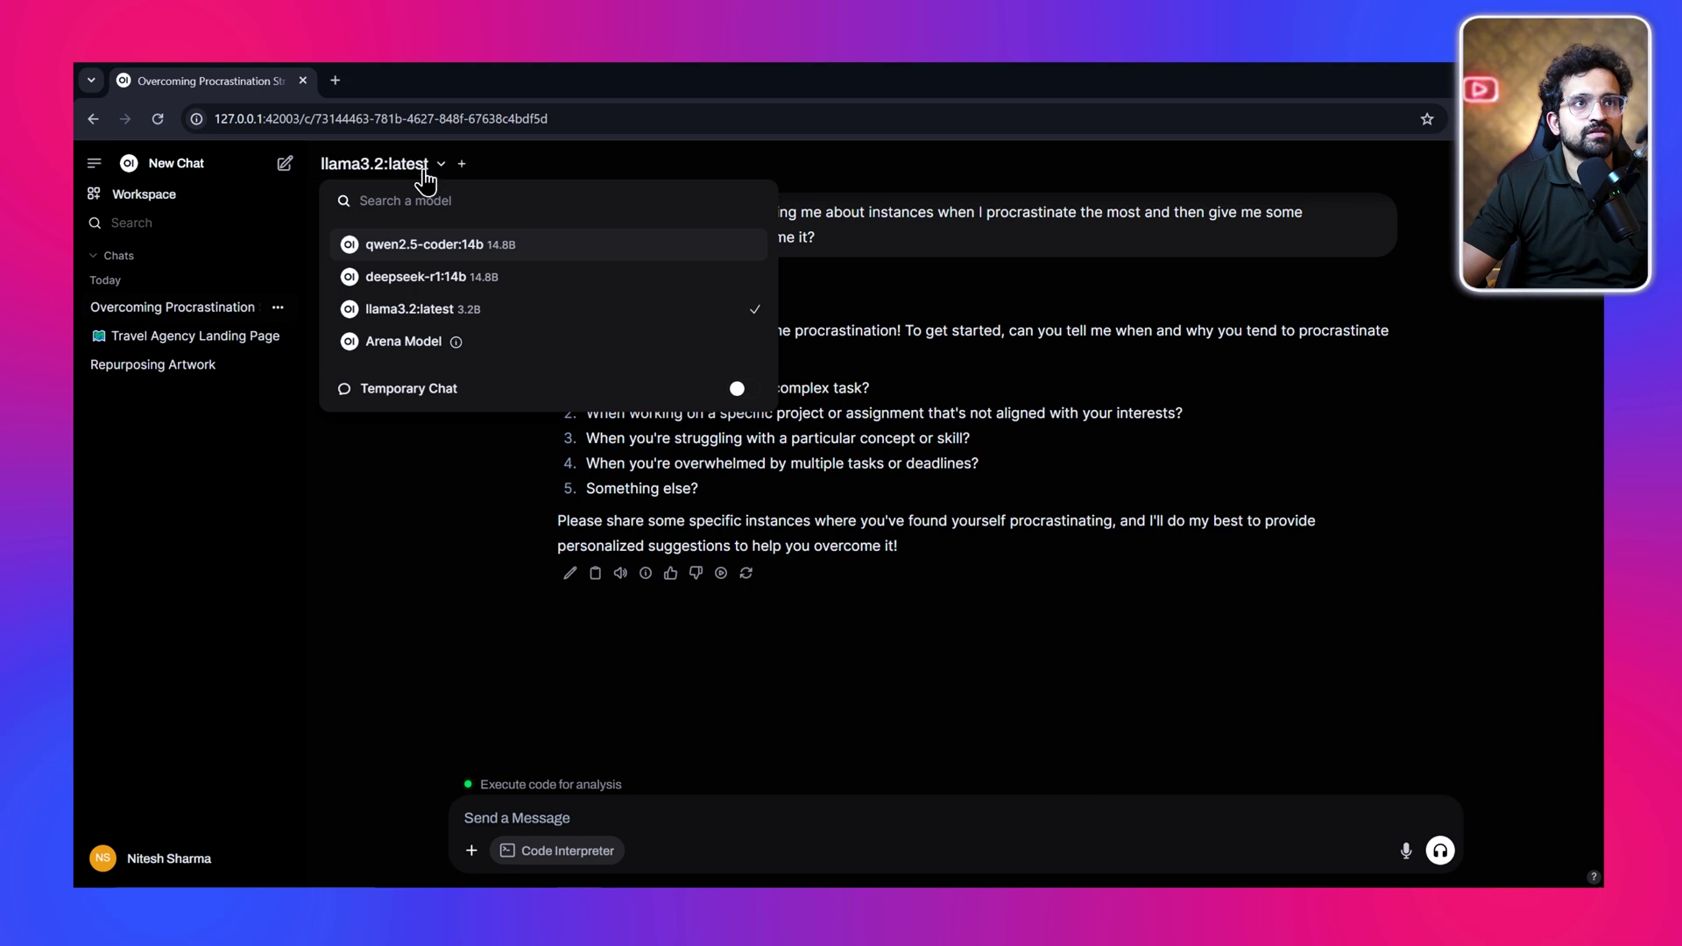
pyautogui.click(443, 254)
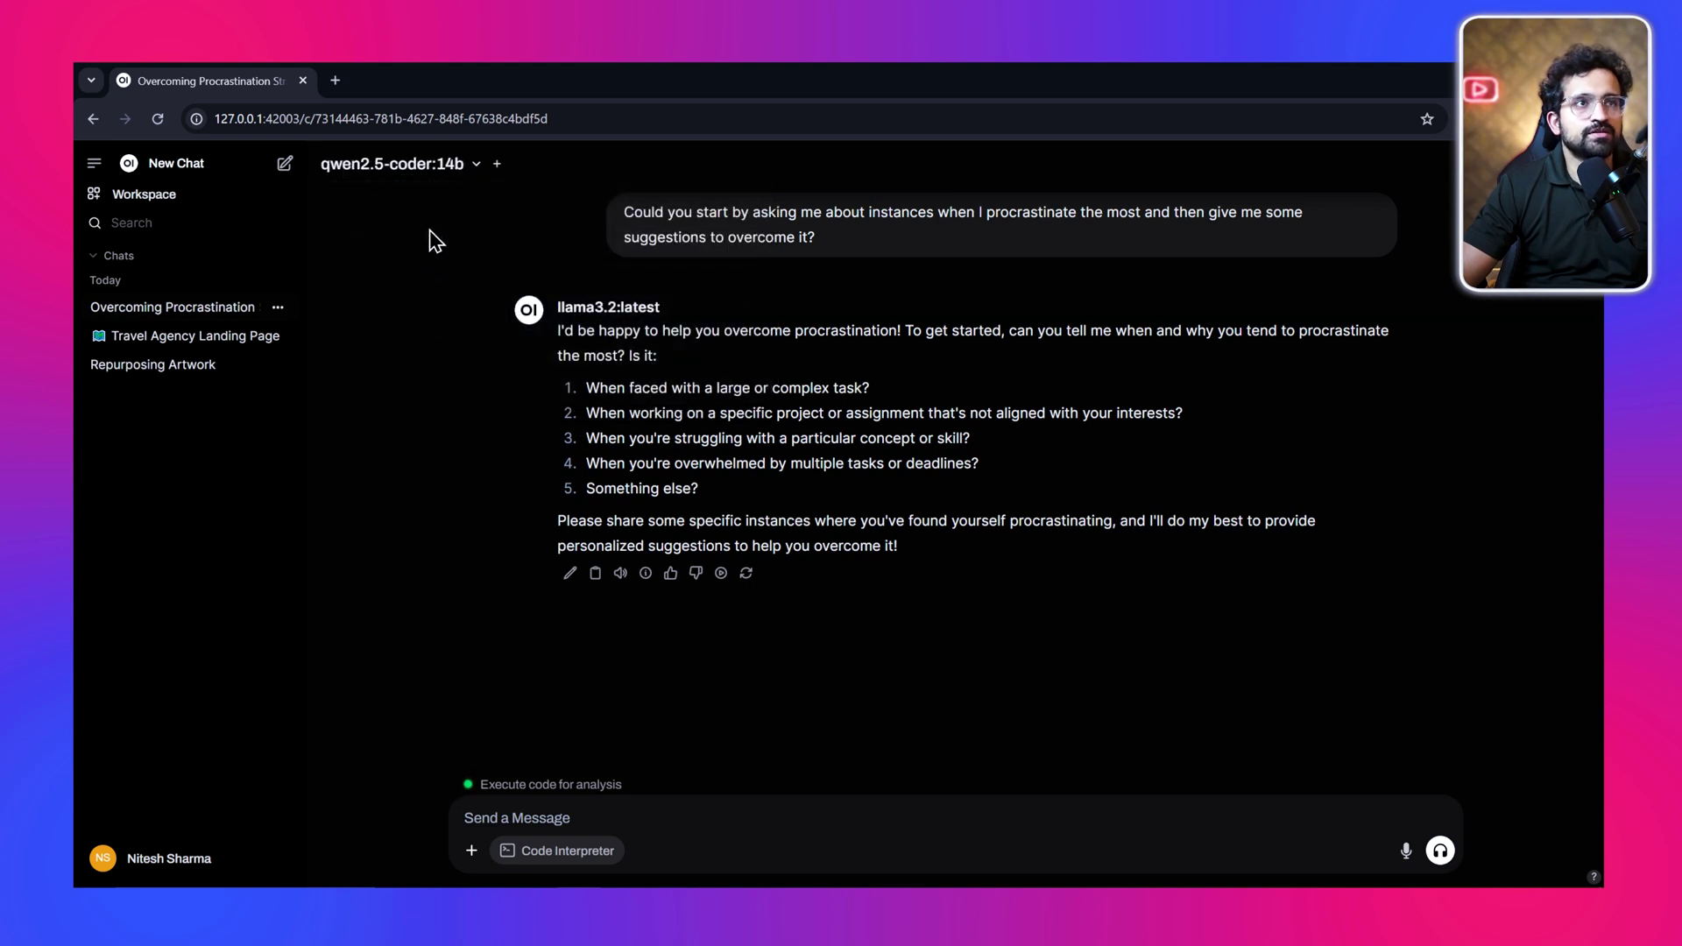
# Start a new chat set to qwen2.5-coder:14b
pyautogui.click(285, 163)
pyautogui.click(376, 174)
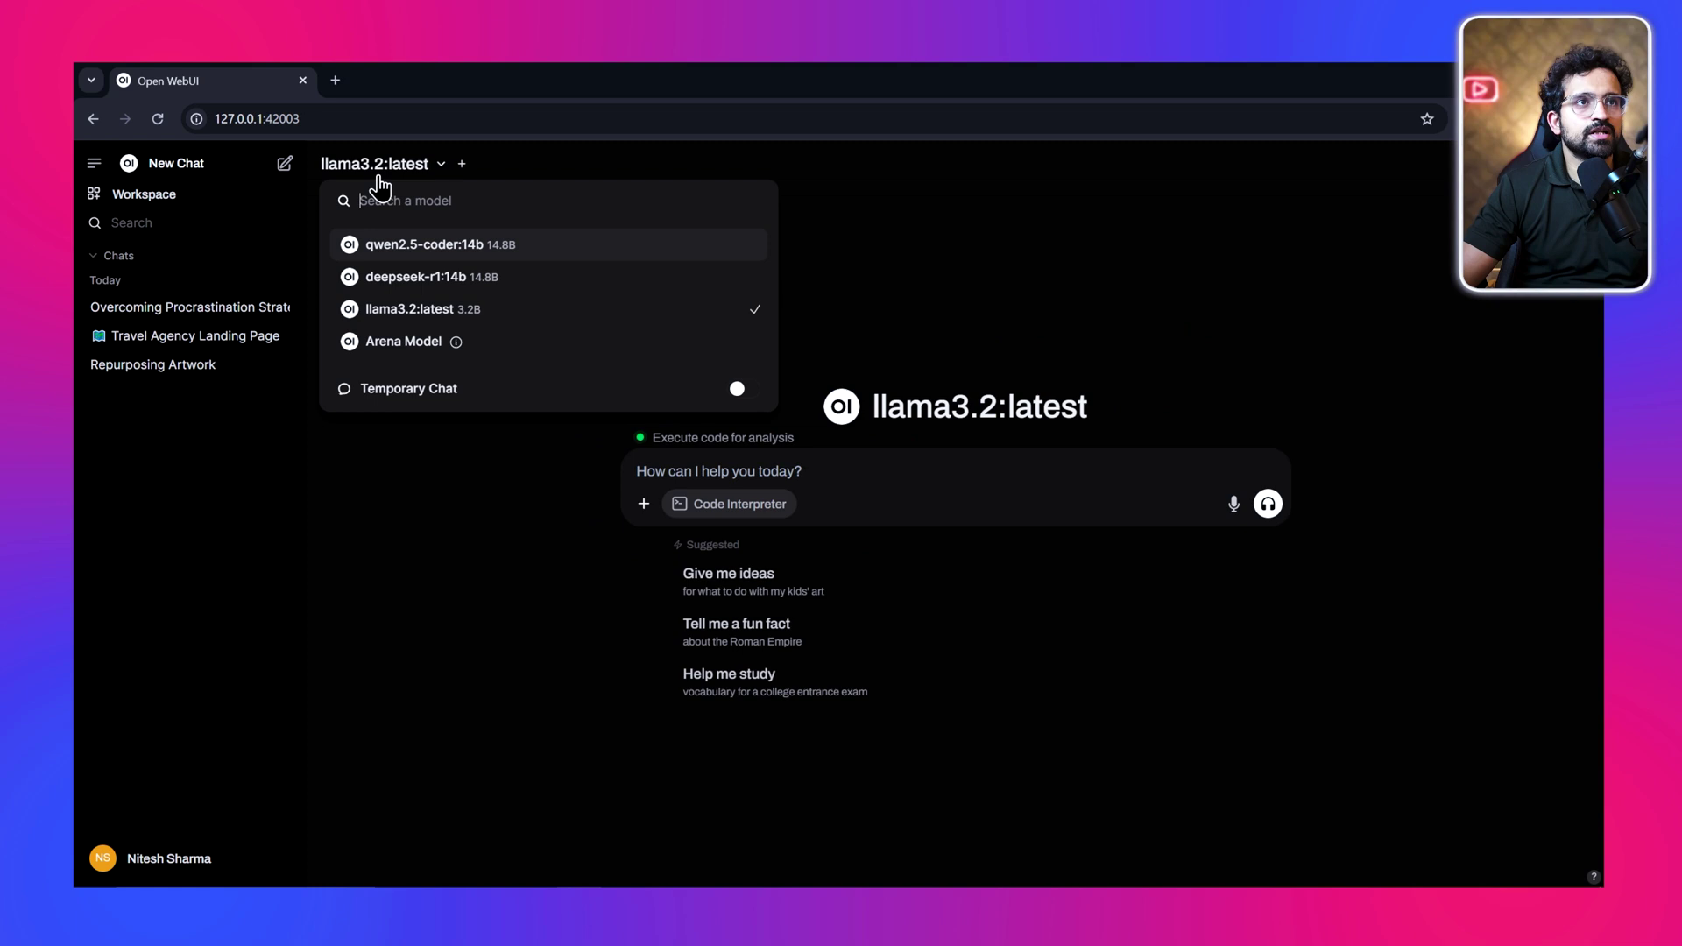
pyautogui.click(473, 248)
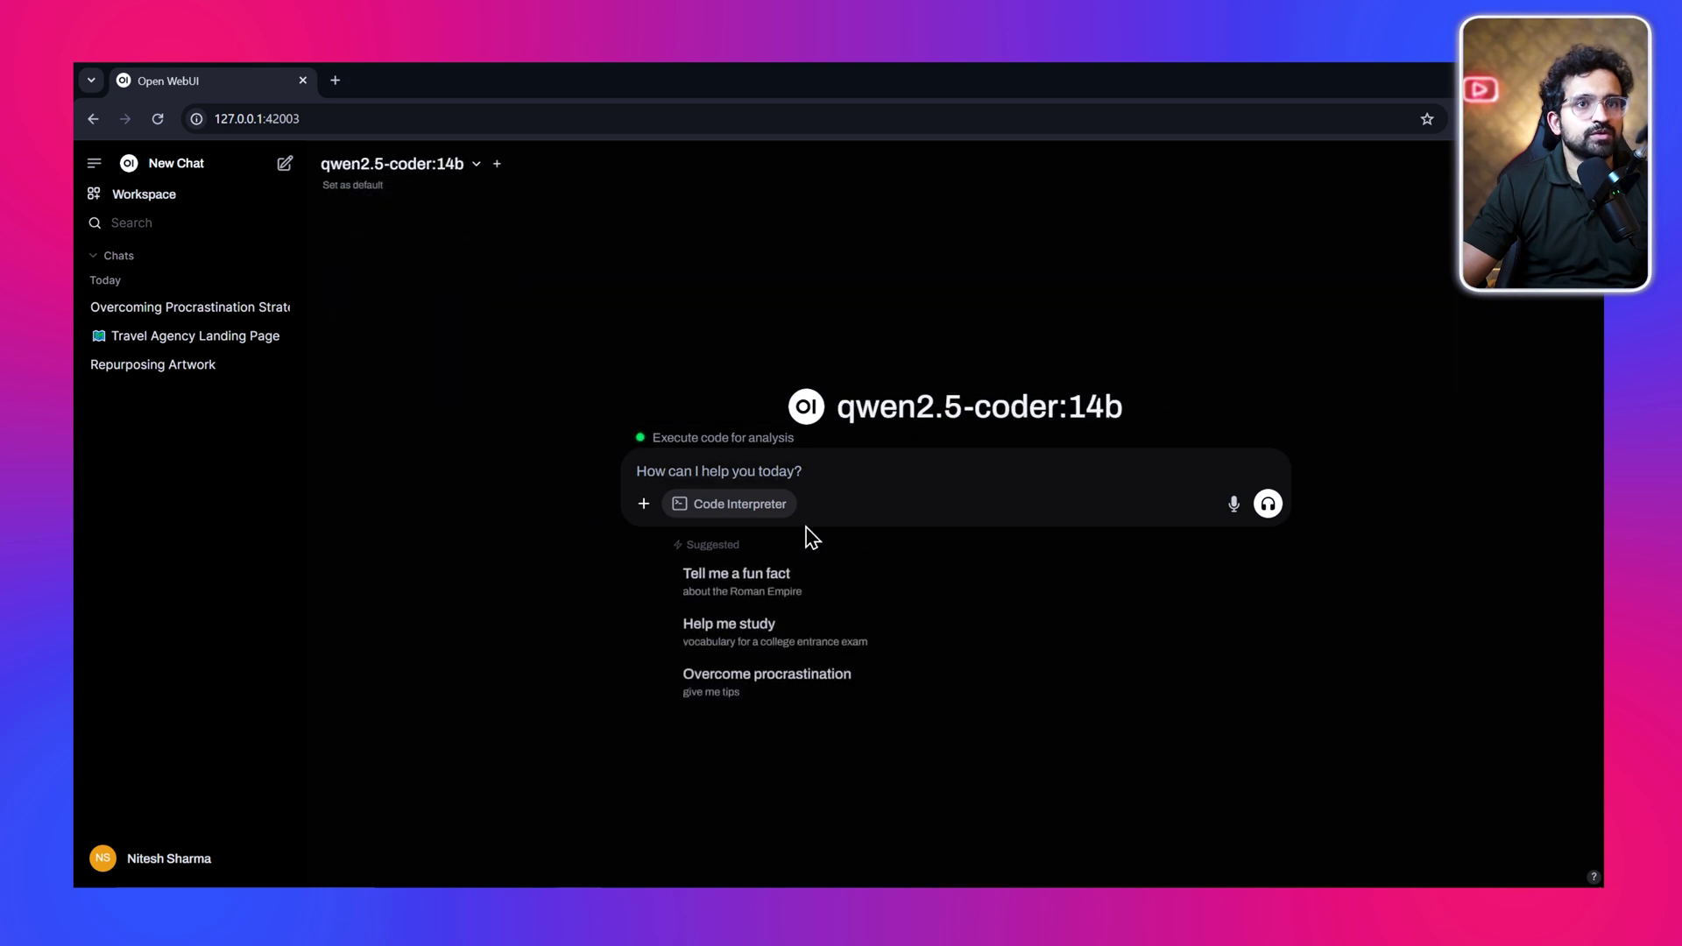
# Ask qwen2.5-coder:14b to 'write html code for landing page of a travel agency', checking GPU load meanwhile
pyautogui.write('wri')
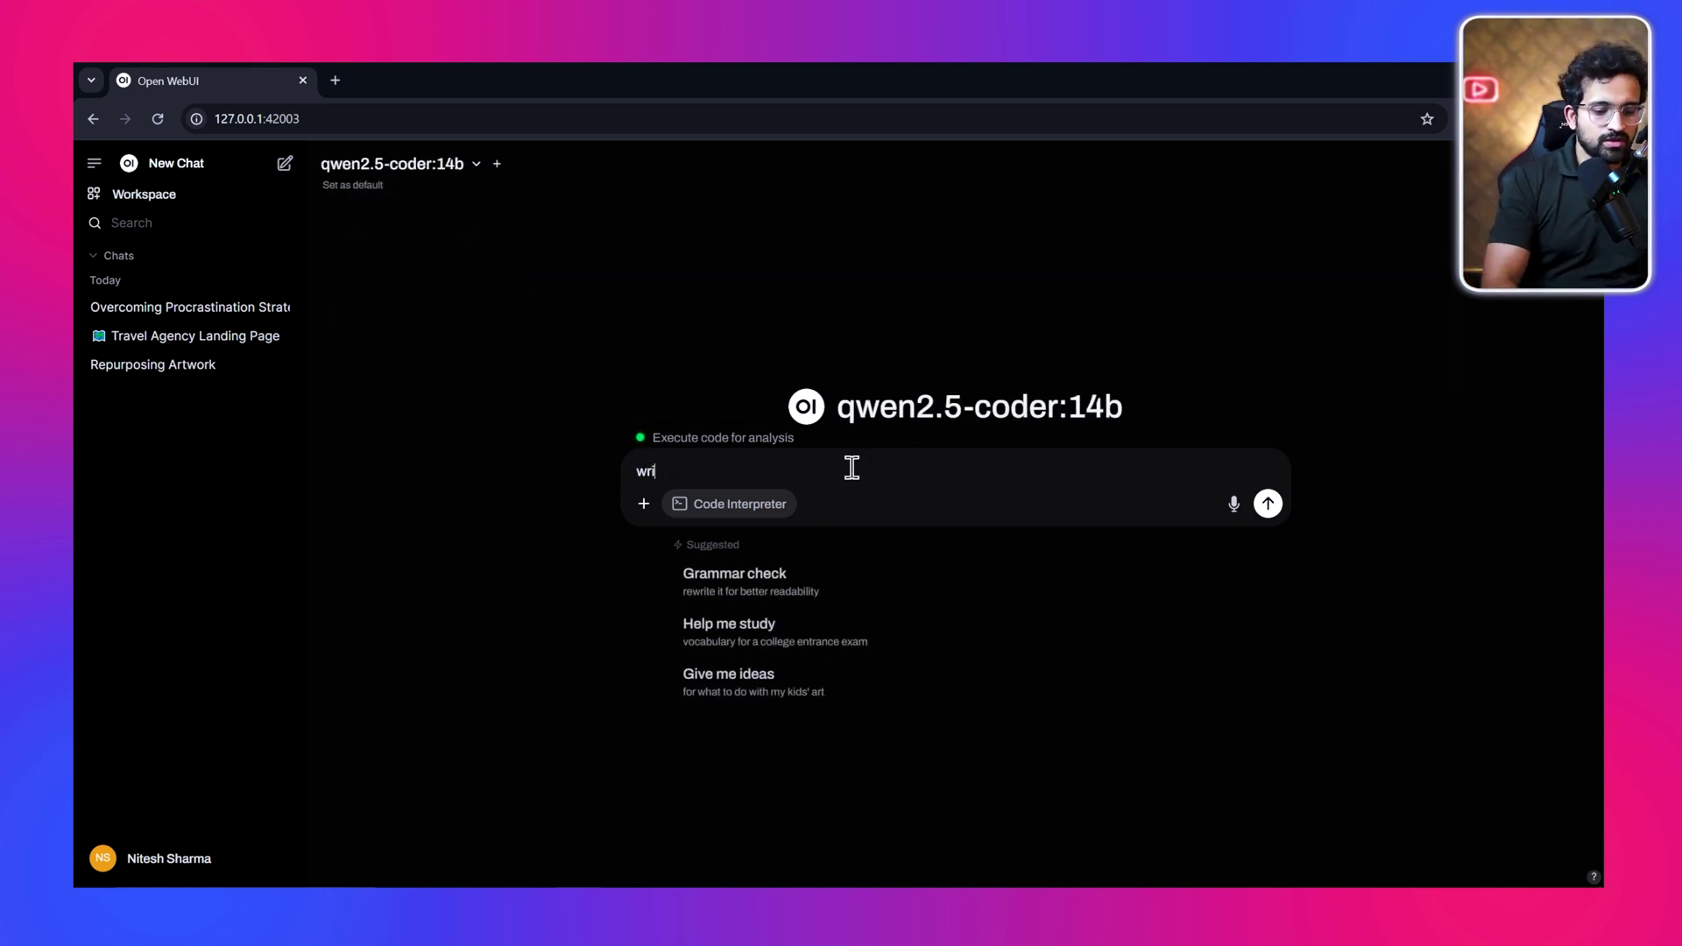
pyautogui.write('te html code for land')
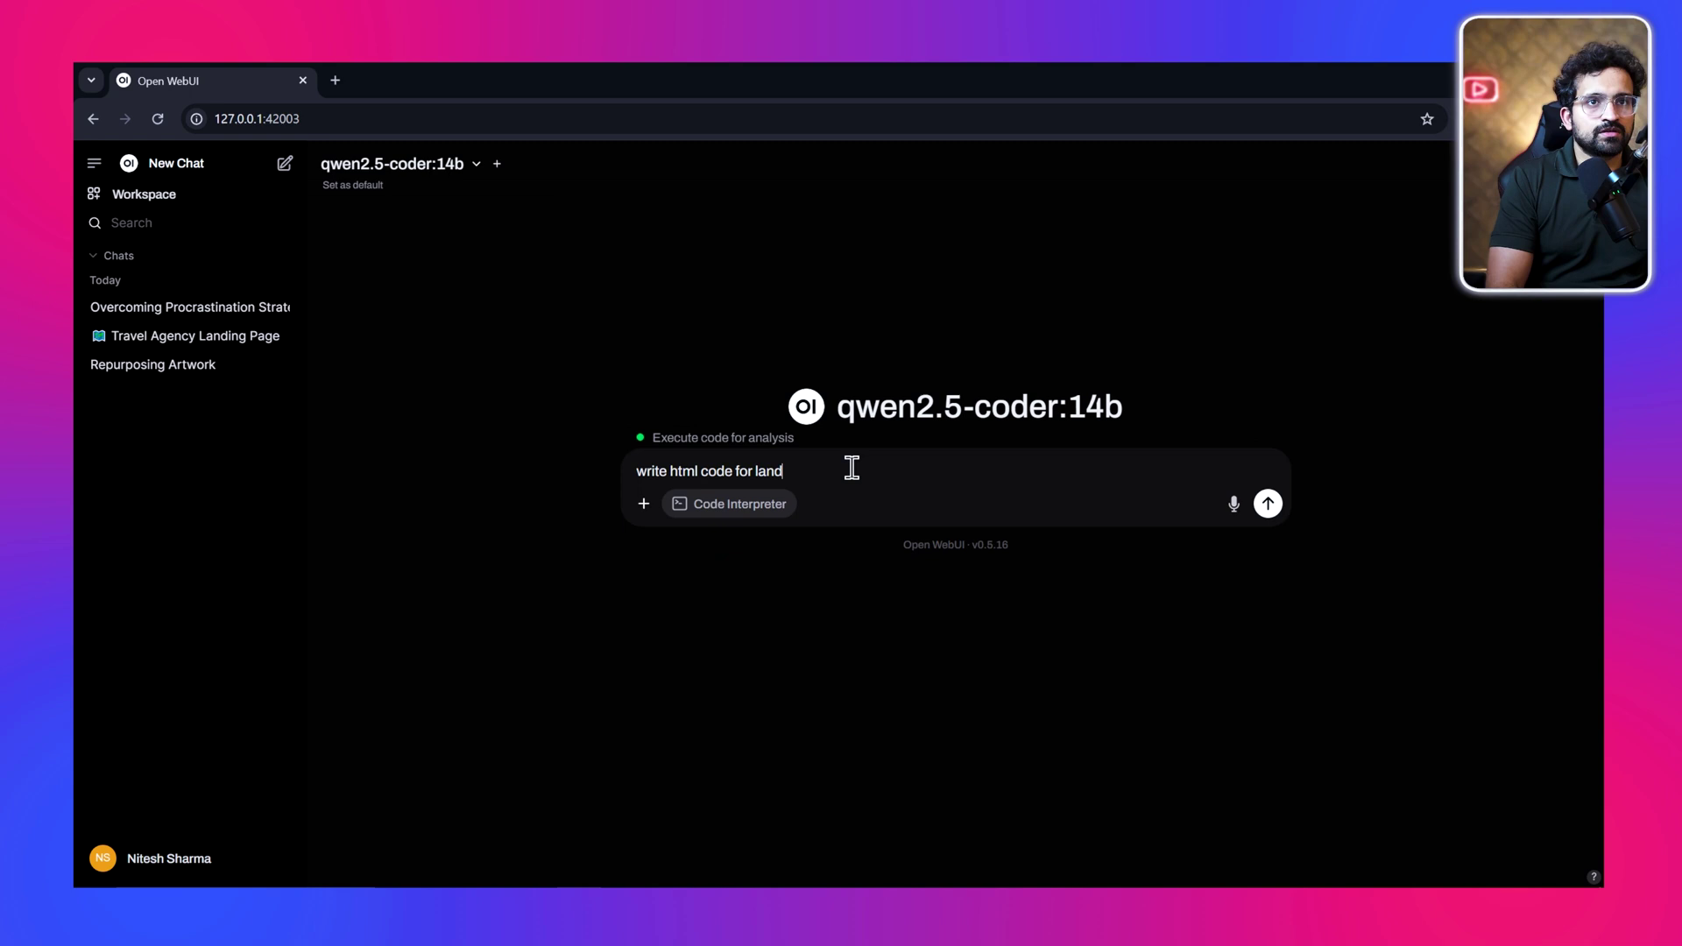
pyautogui.write('ing page of a travel agency')
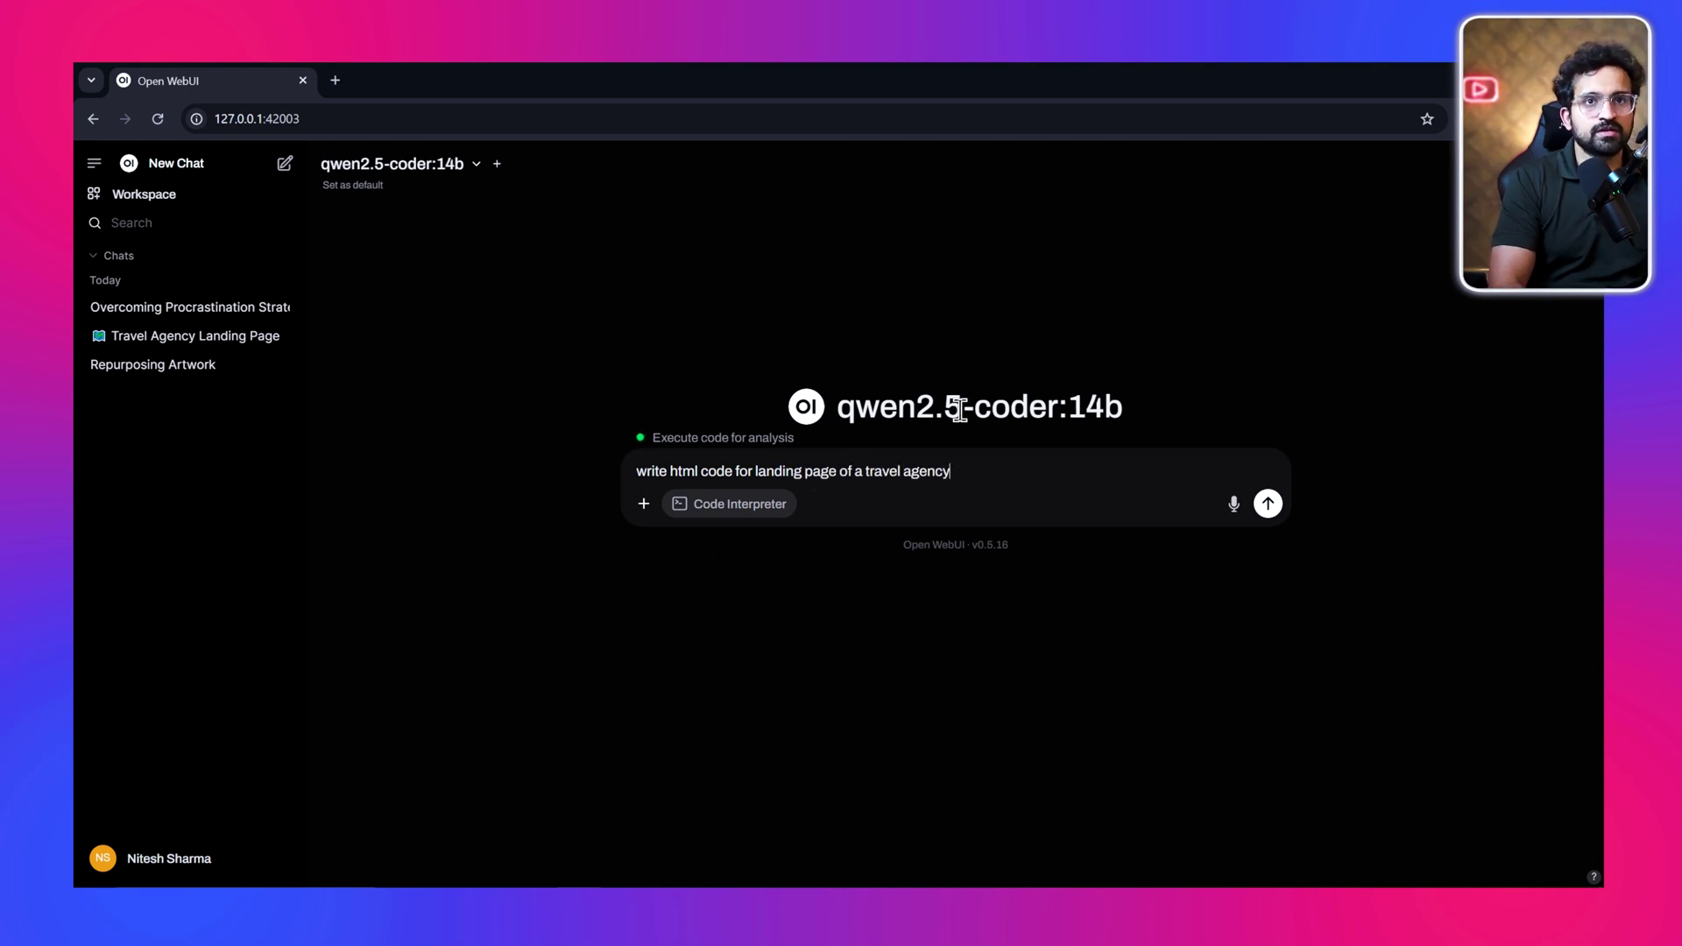
pyautogui.press('Return')
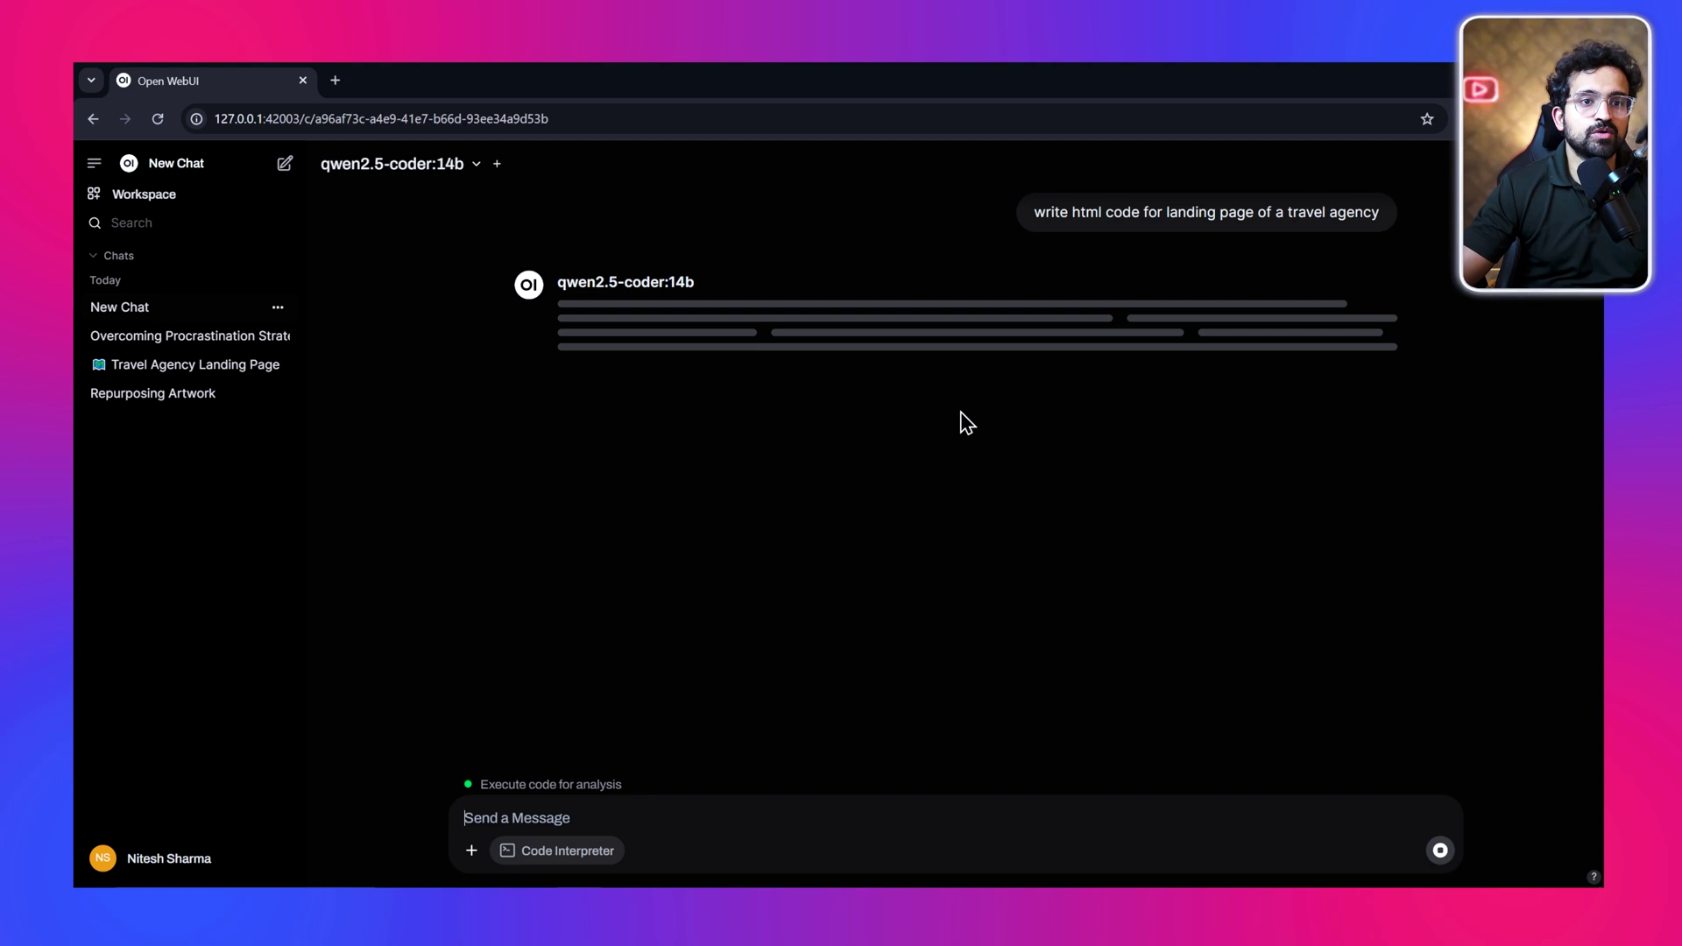
pyautogui.hotkey('ctrl', 'shift', 'Escape')
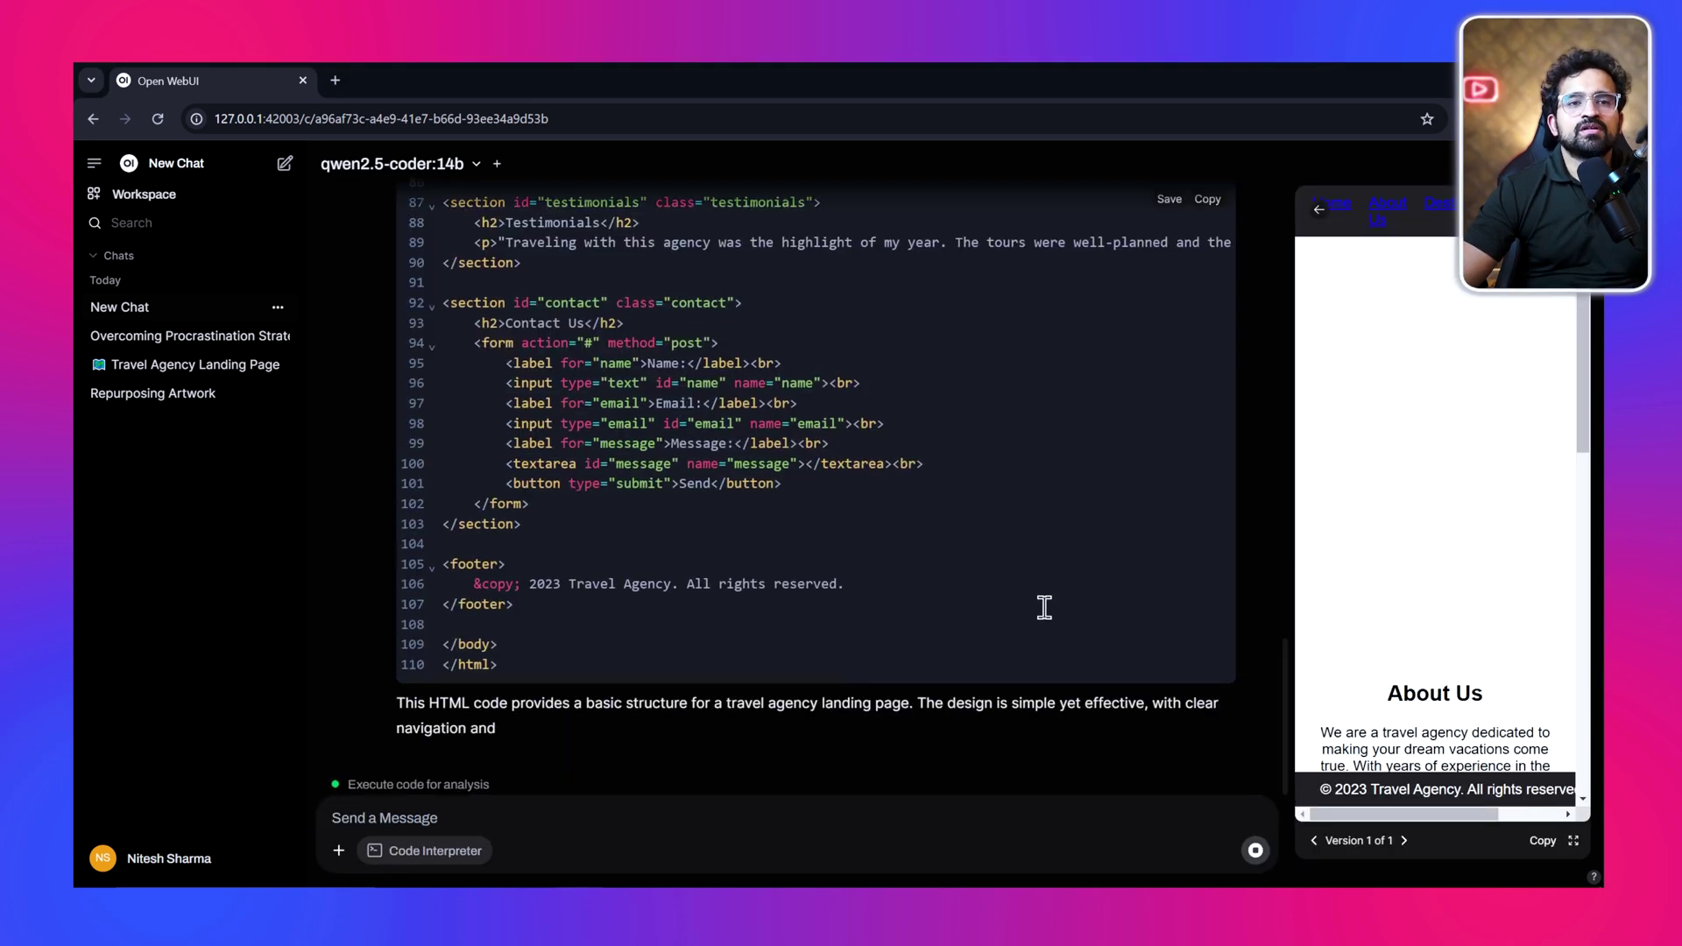
pyautogui.scroll(20, 1044, 607)
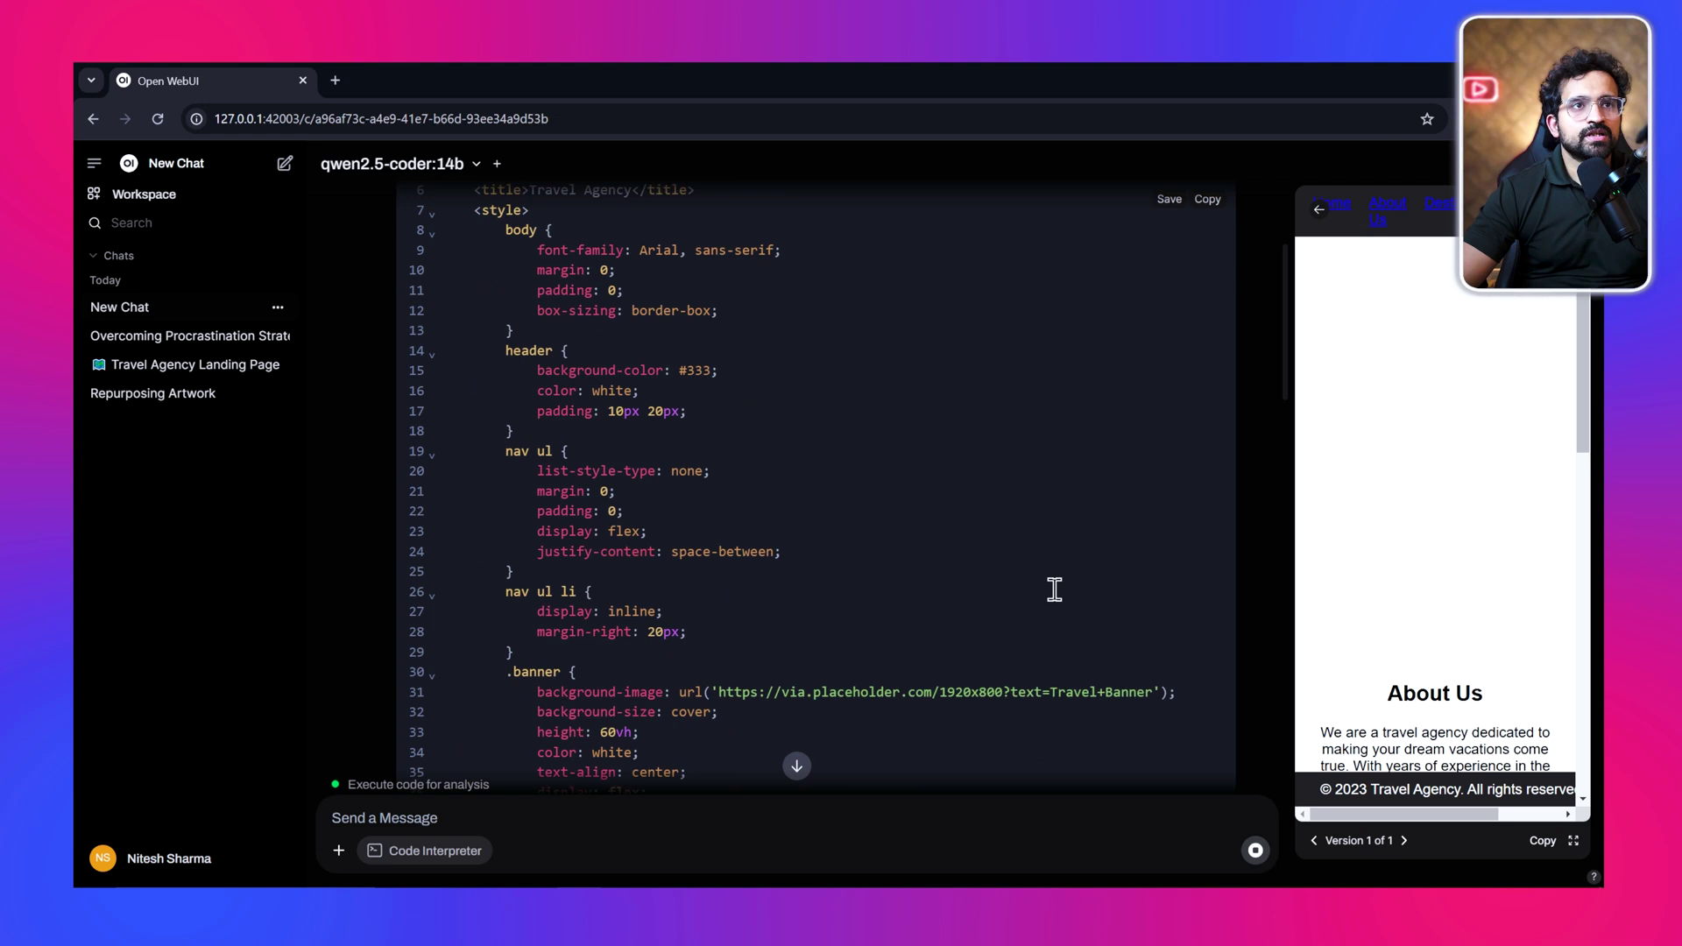
pyautogui.scroll(4, 1054, 590)
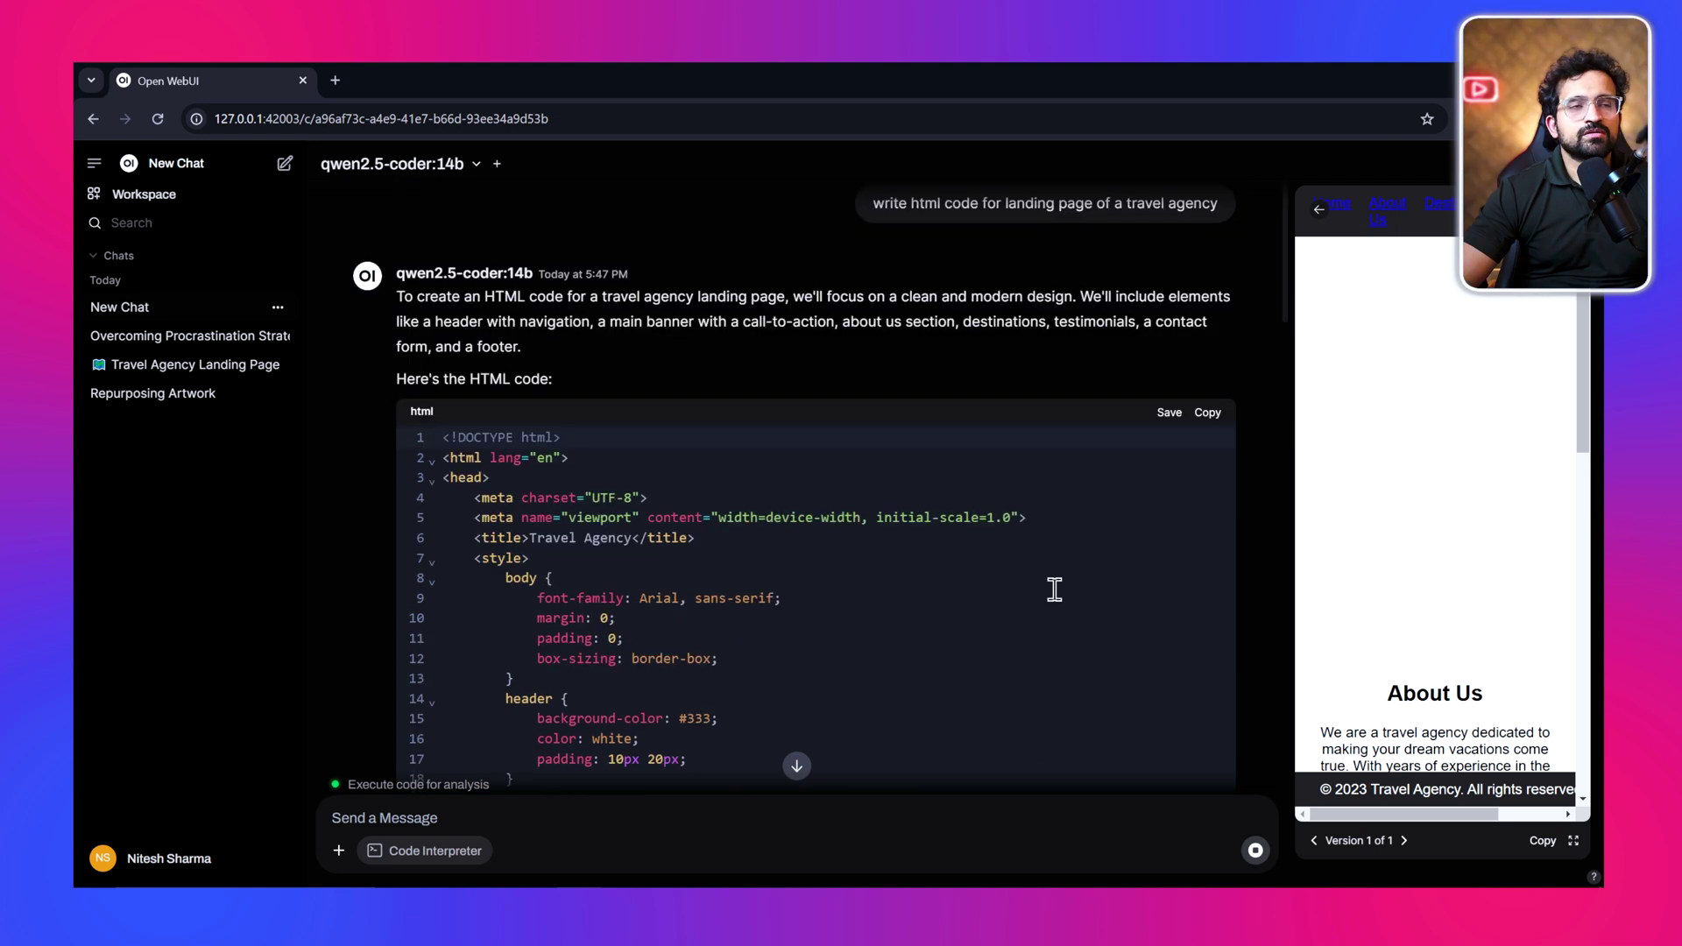
pyautogui.scroll(1, 1053, 589)
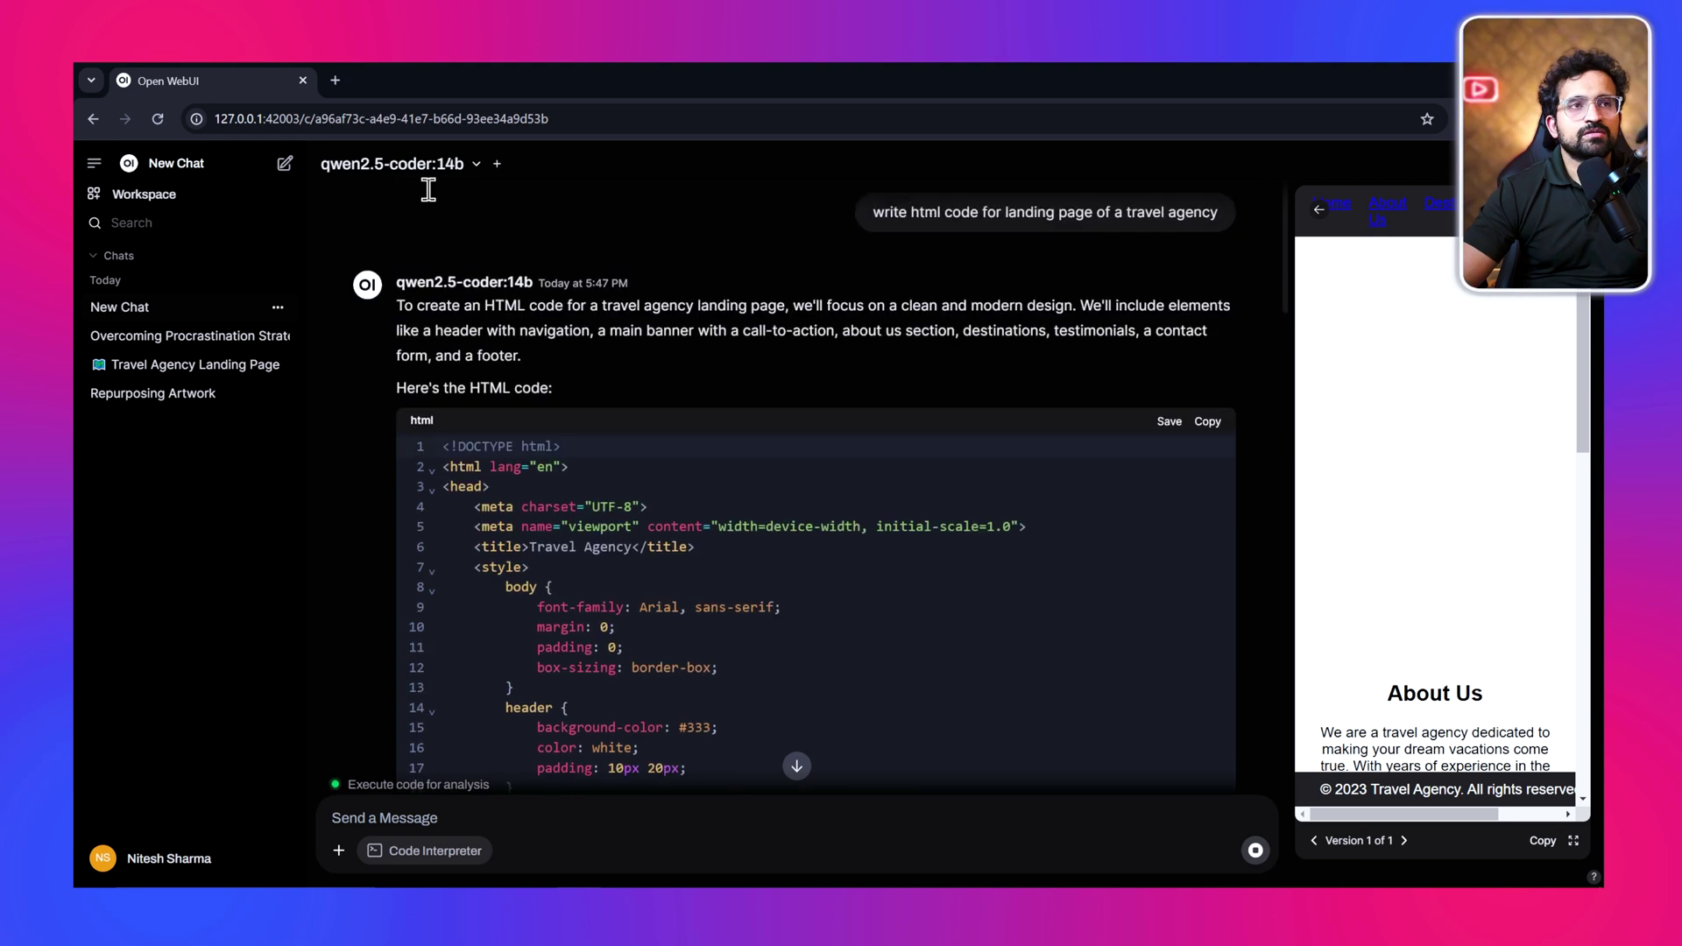
pyautogui.scroll(-3, 1145, 601)
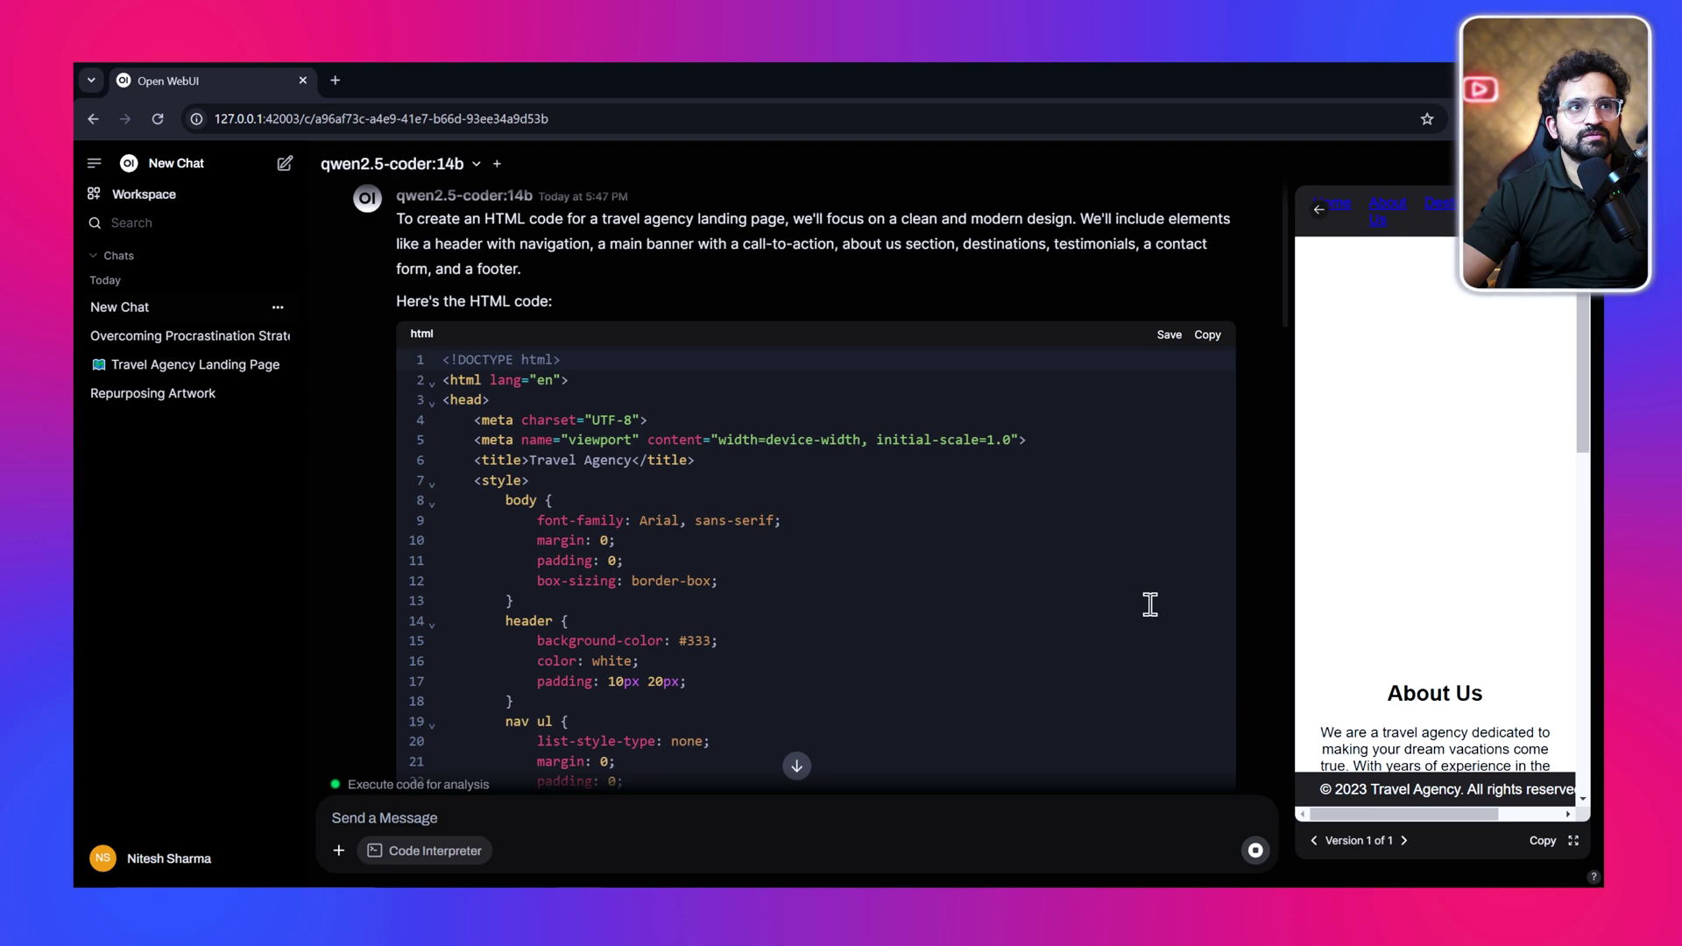
# Preview the rendered landing page full screen, then reopen the earlier Travel Agency Landing Page chat
pyautogui.click(1573, 840)
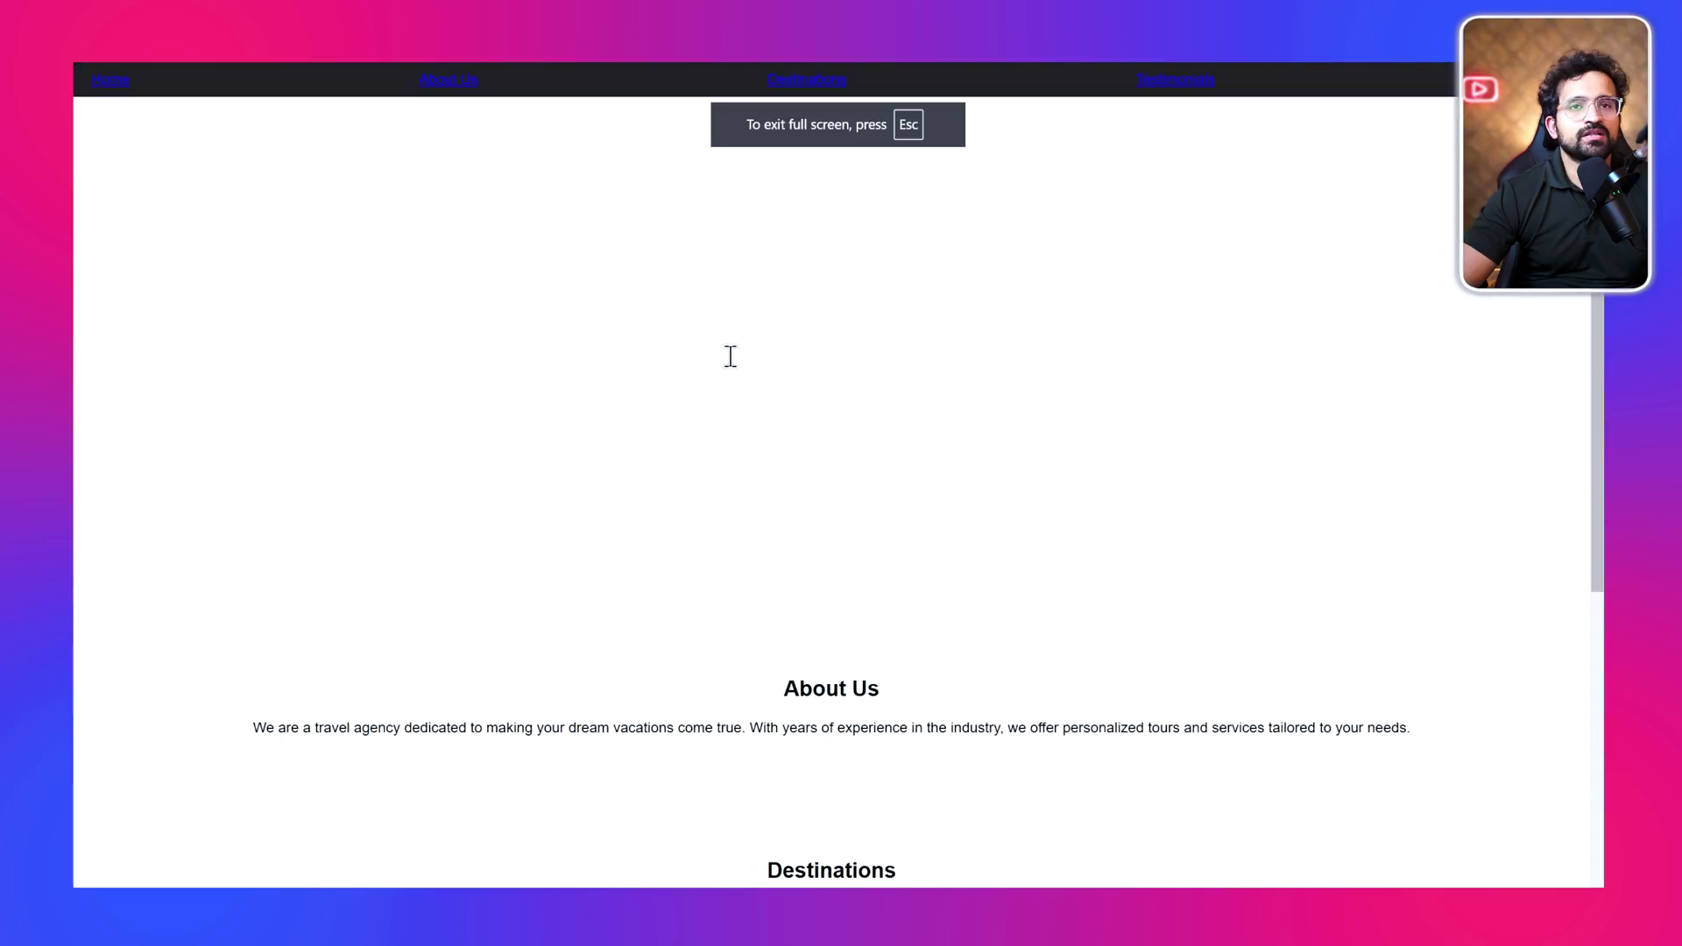
pyautogui.press('Escape')
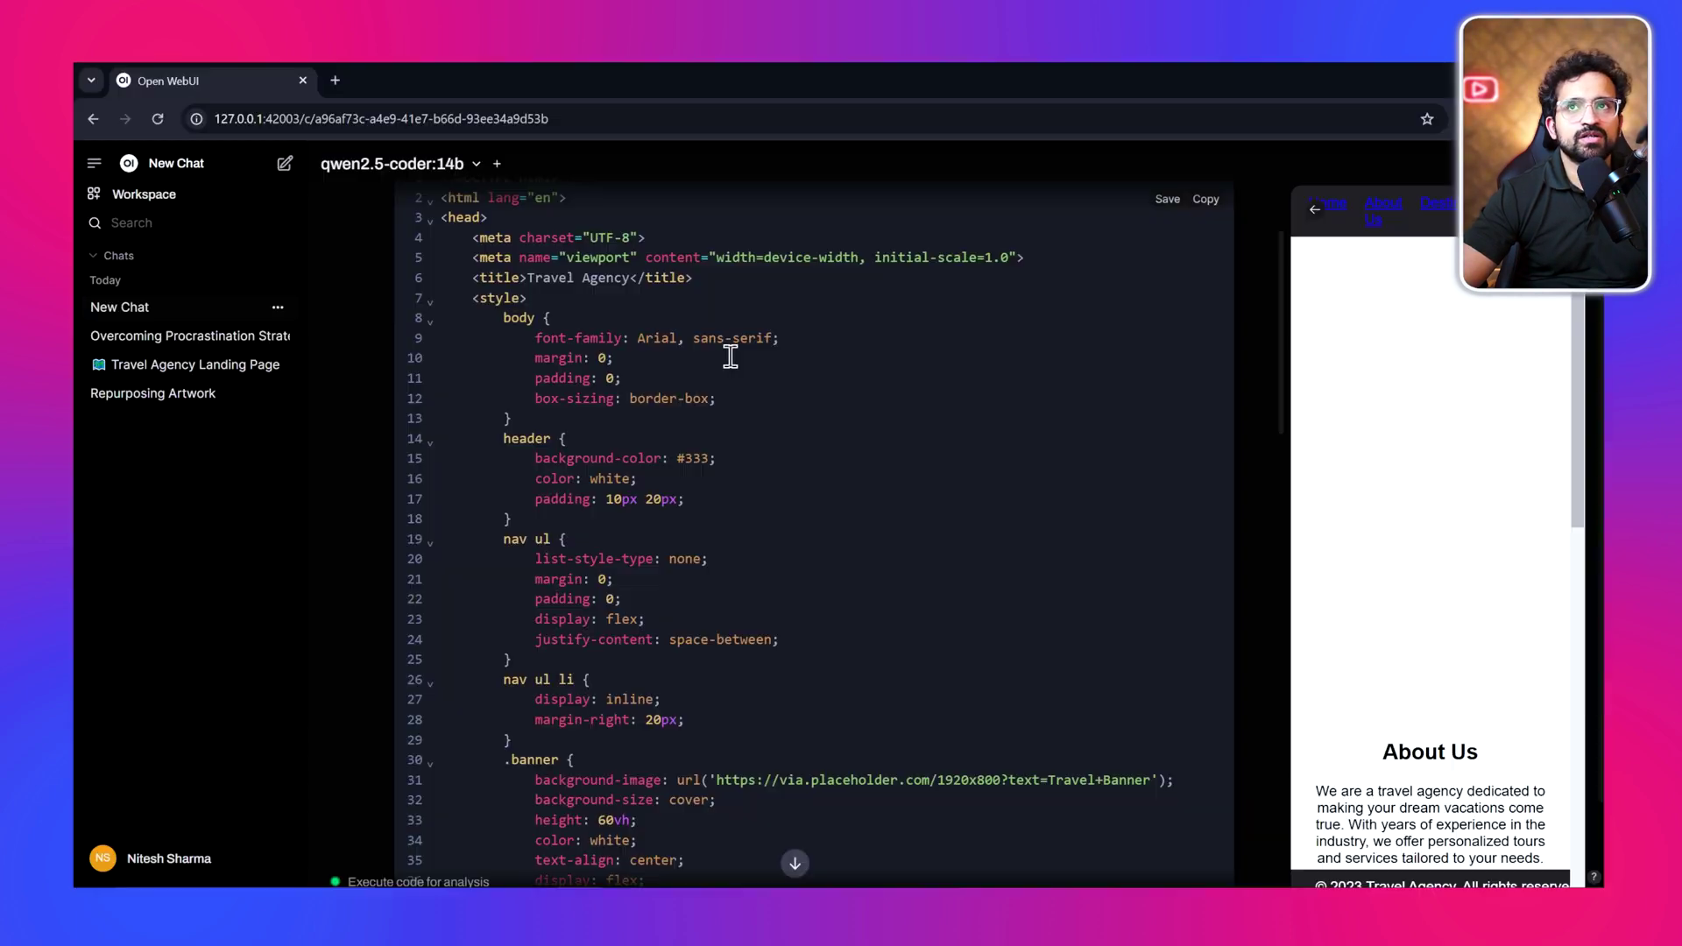
pyautogui.click(167, 359)
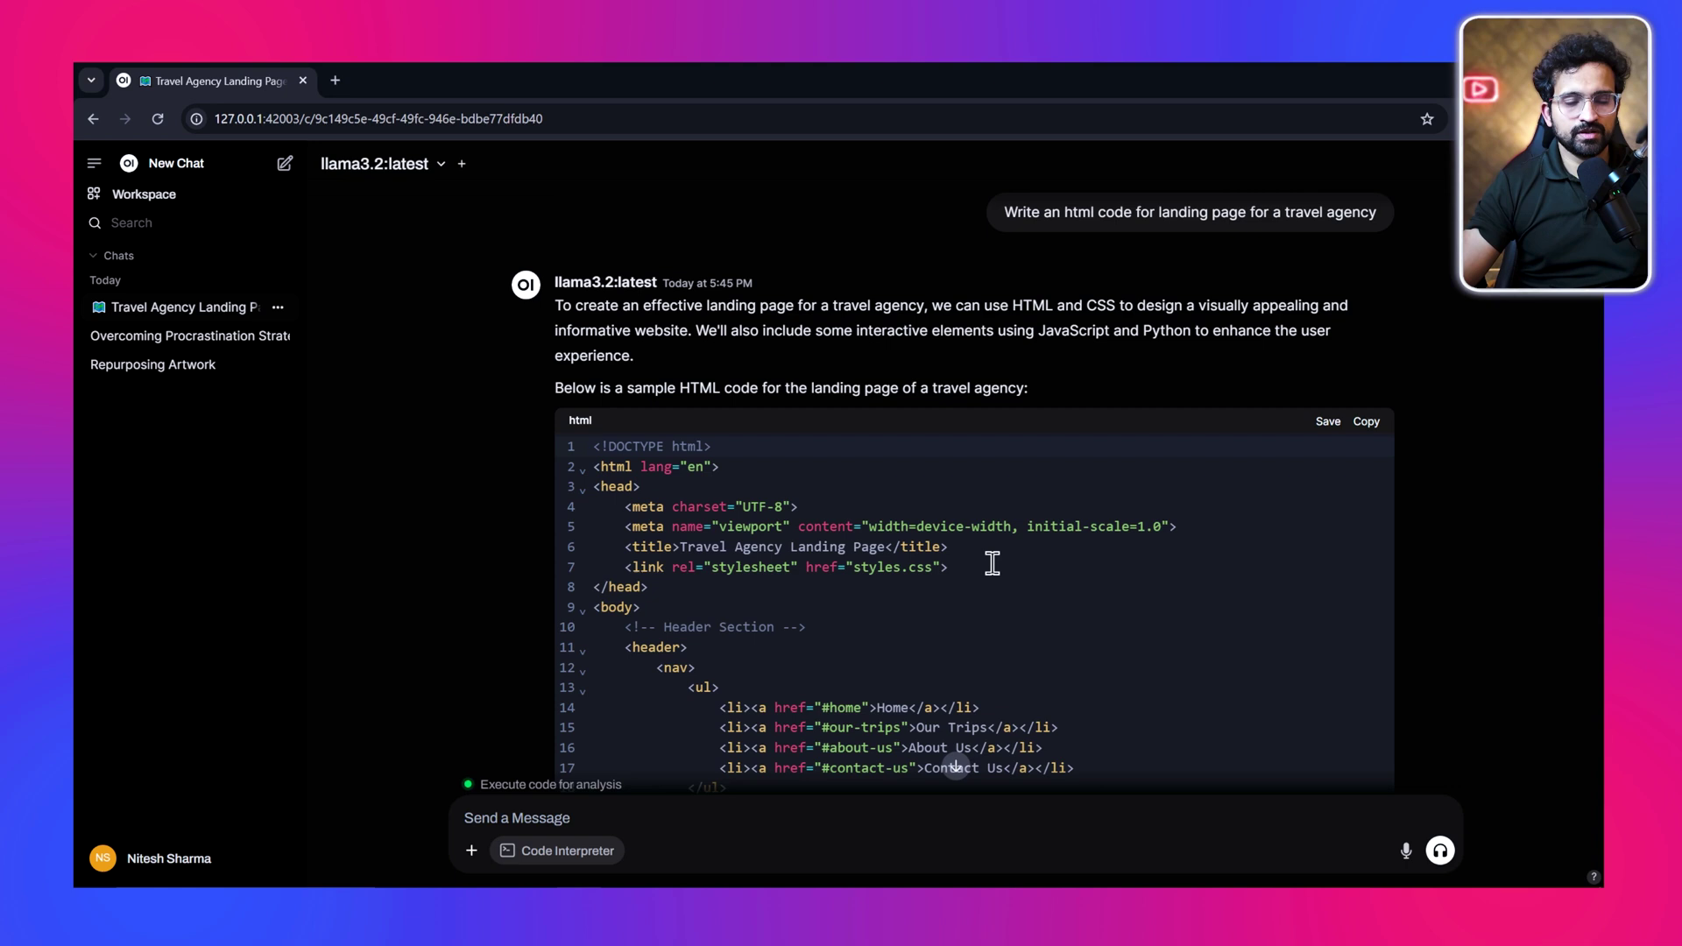
# Begin a follow-up message, then set the admin Web Search engine to google_pse
pyautogui.click(592, 814)
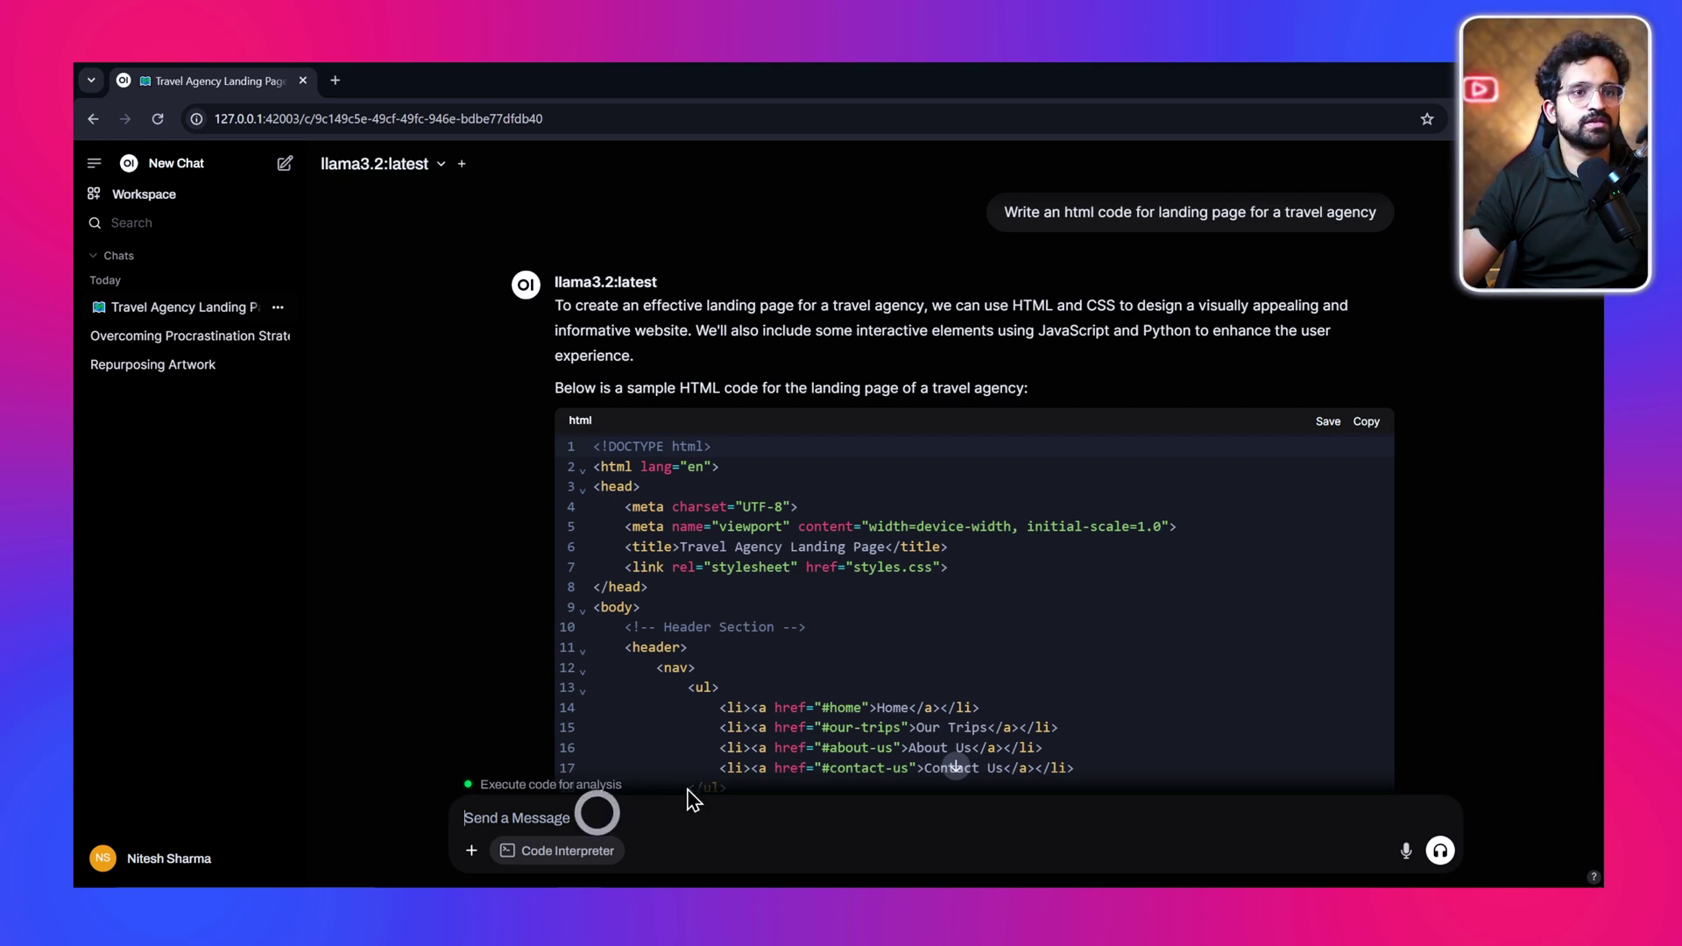
pyautogui.write('do you')
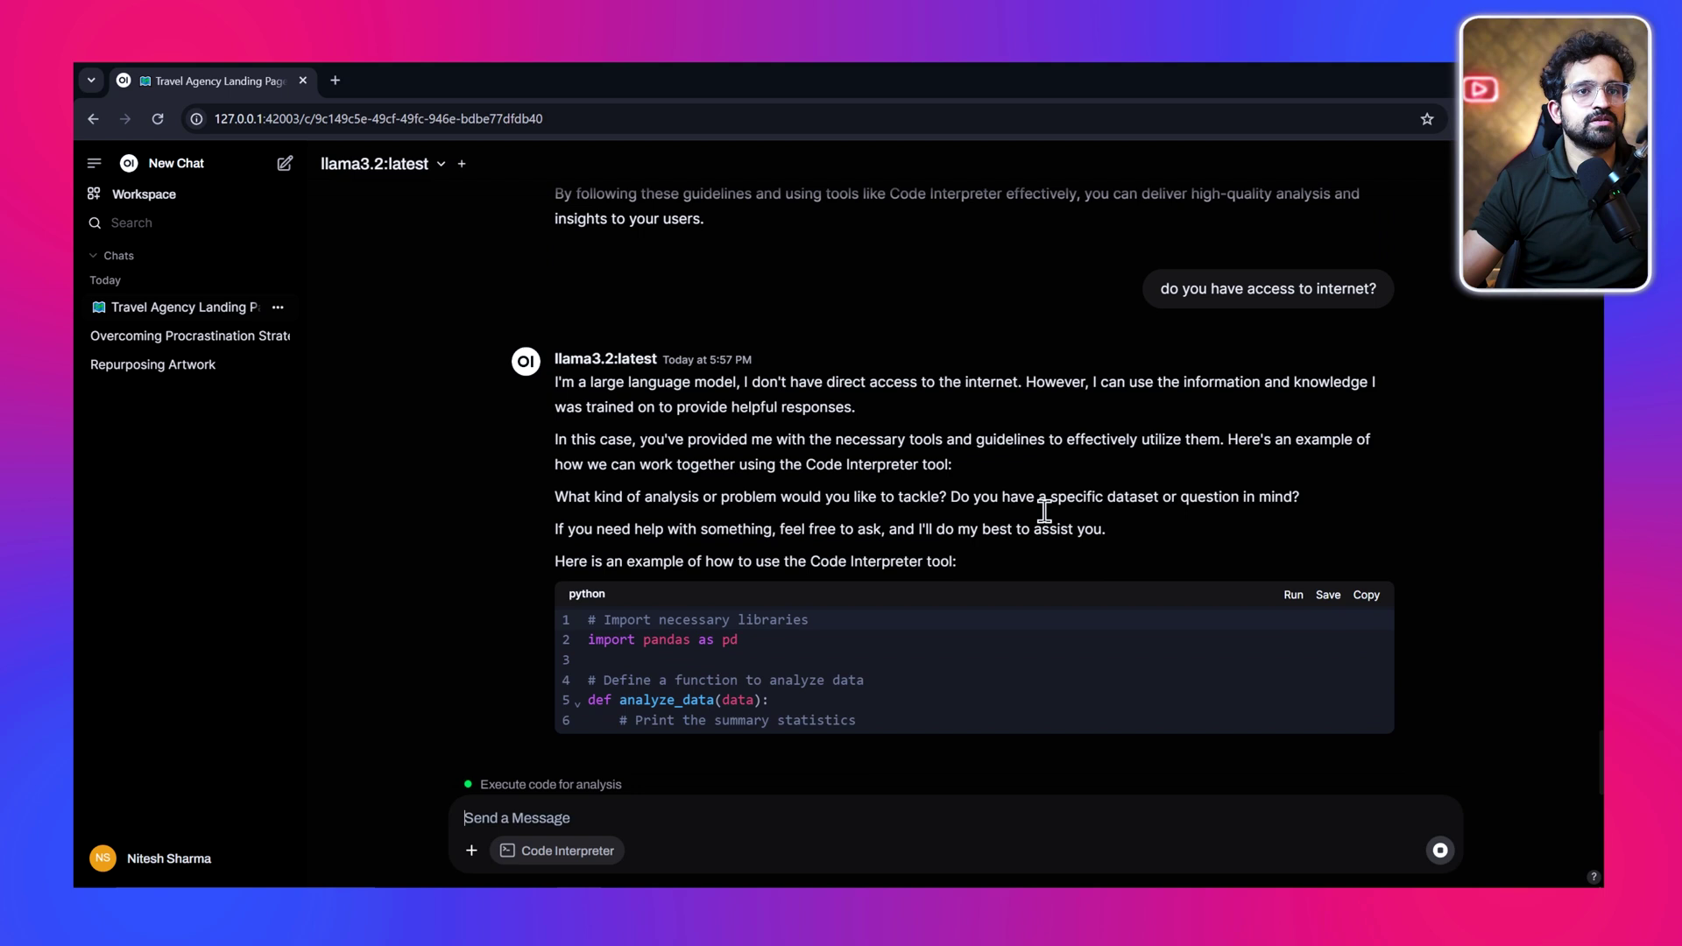
pyautogui.click(98, 863)
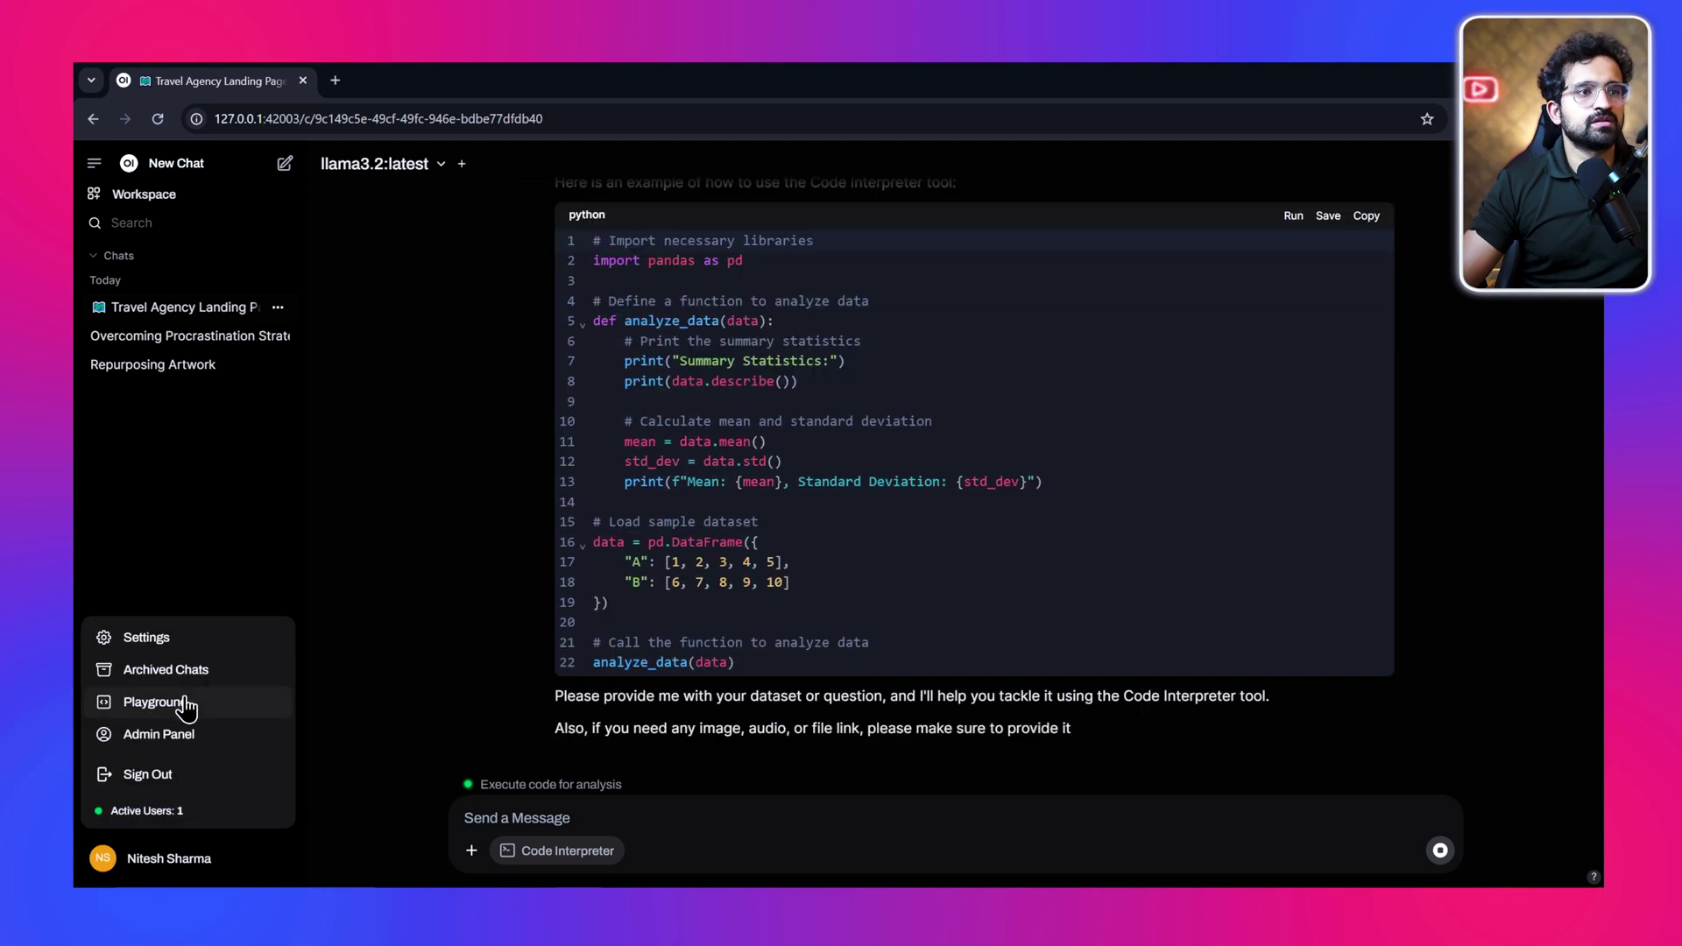
pyautogui.click(179, 744)
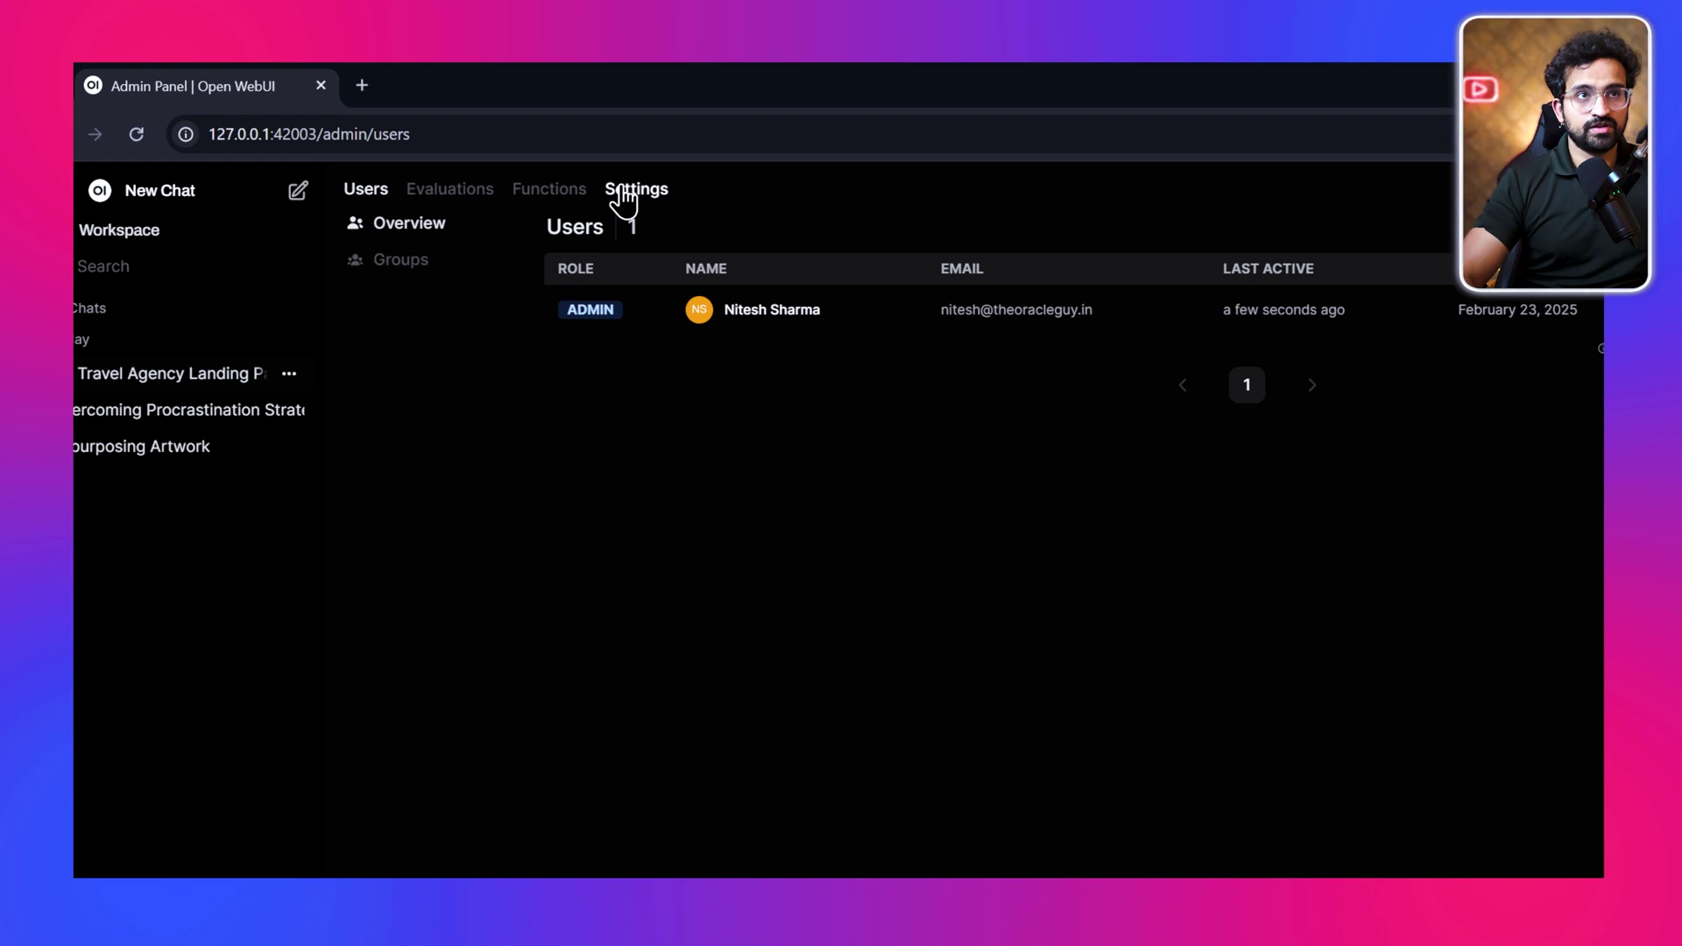
pyautogui.click(843, 278)
pyautogui.click(401, 344)
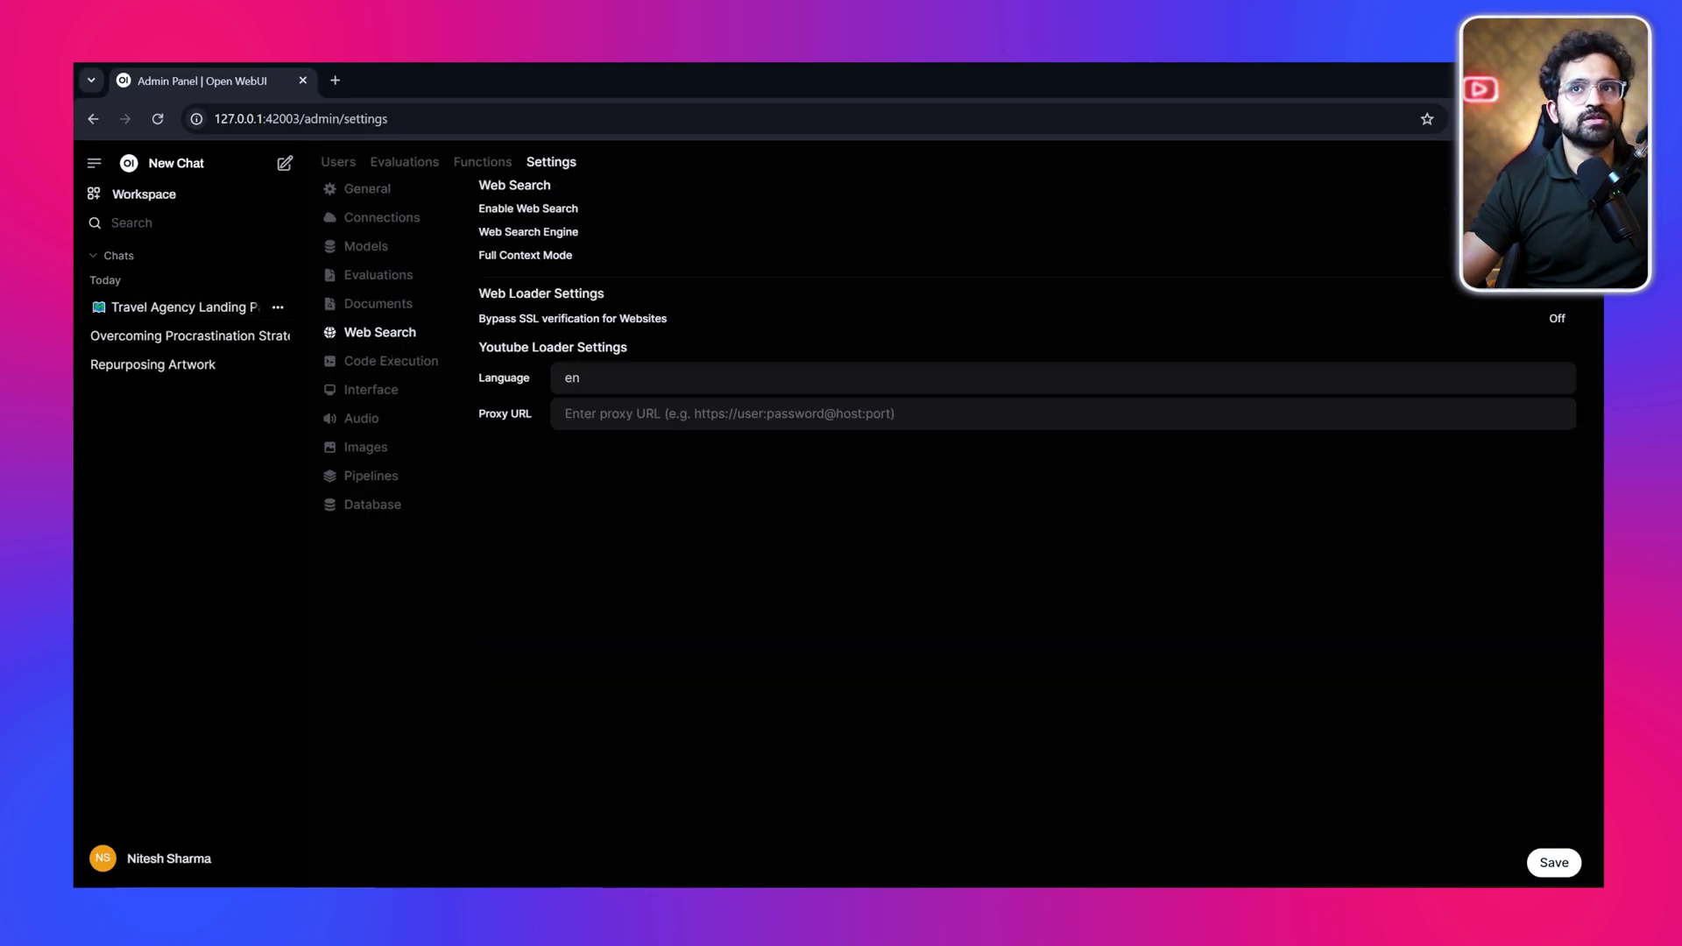
pyautogui.click(1541, 231)
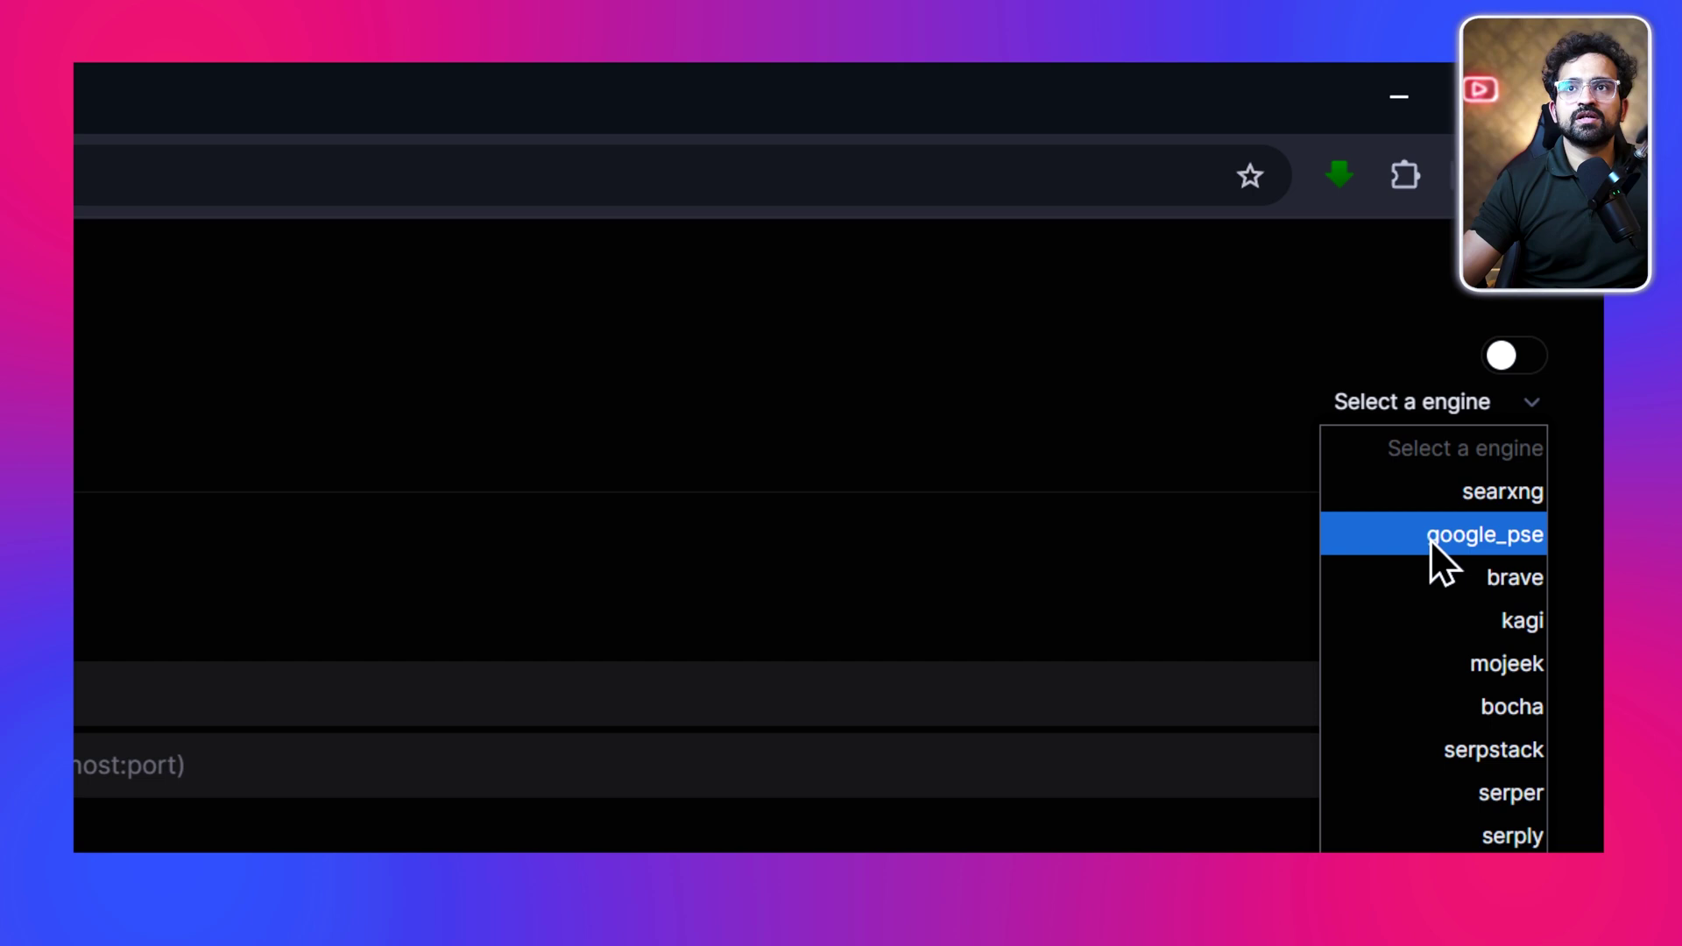
pyautogui.click(1429, 536)
pyautogui.hotkey('ctrl', 'c')
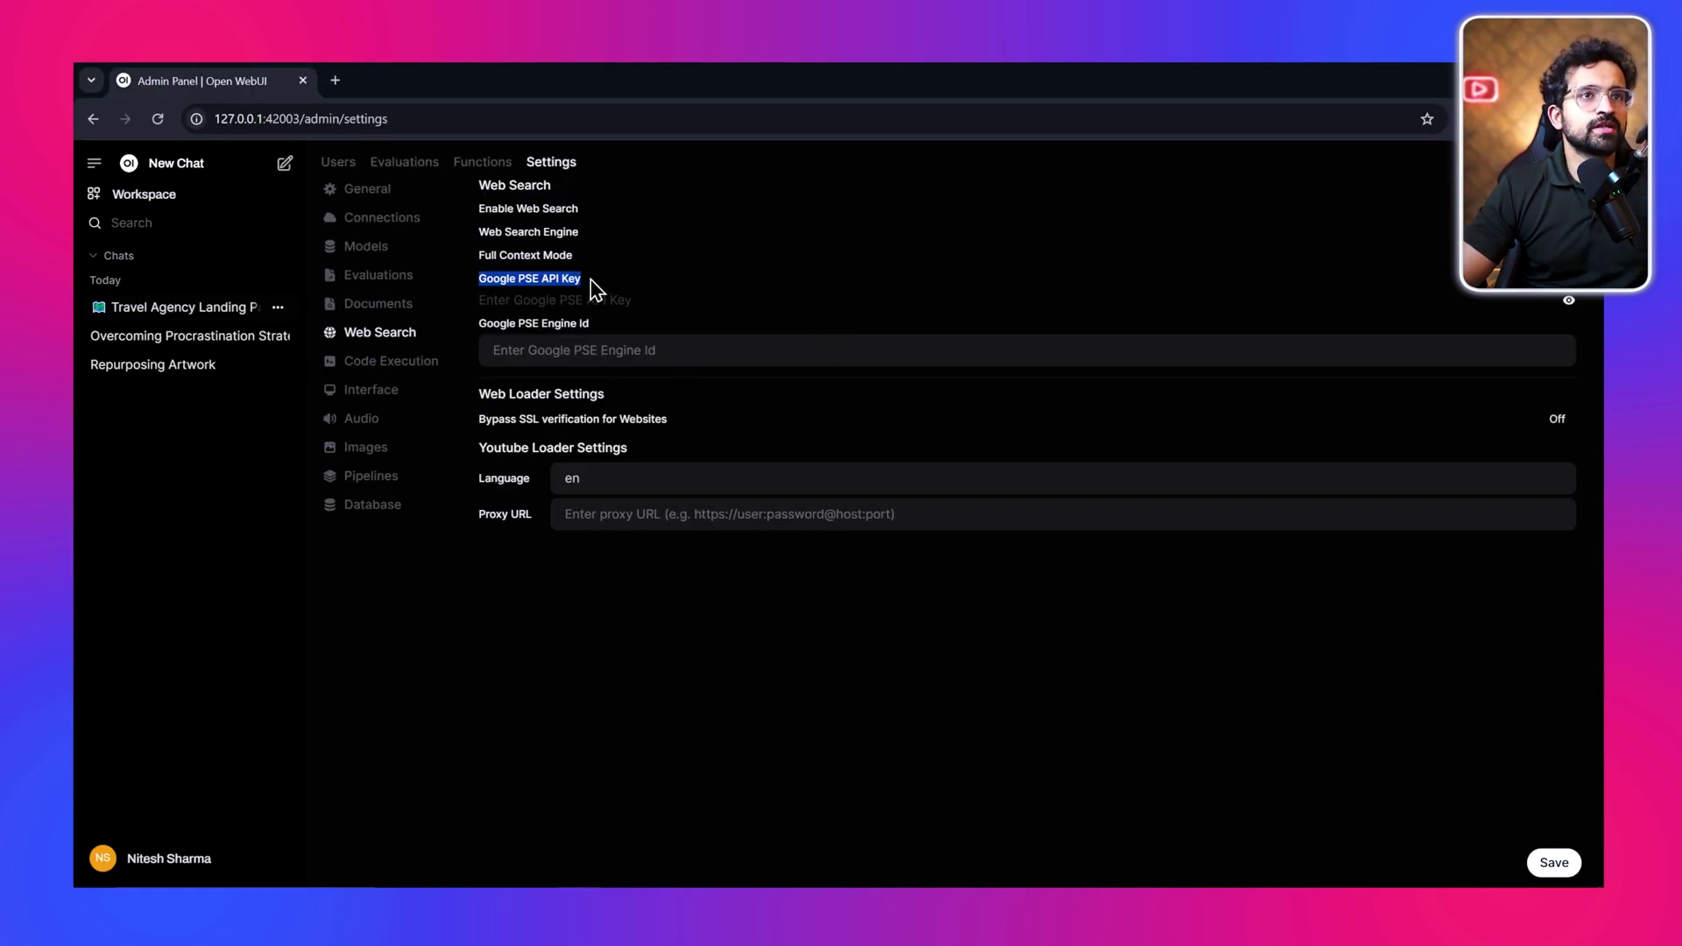
# Search Google for 'google pse api key' in a new browser tab
pyautogui.click(334, 80)
pyautogui.hotkey('ctrl', 'v')
pyautogui.press('Return')
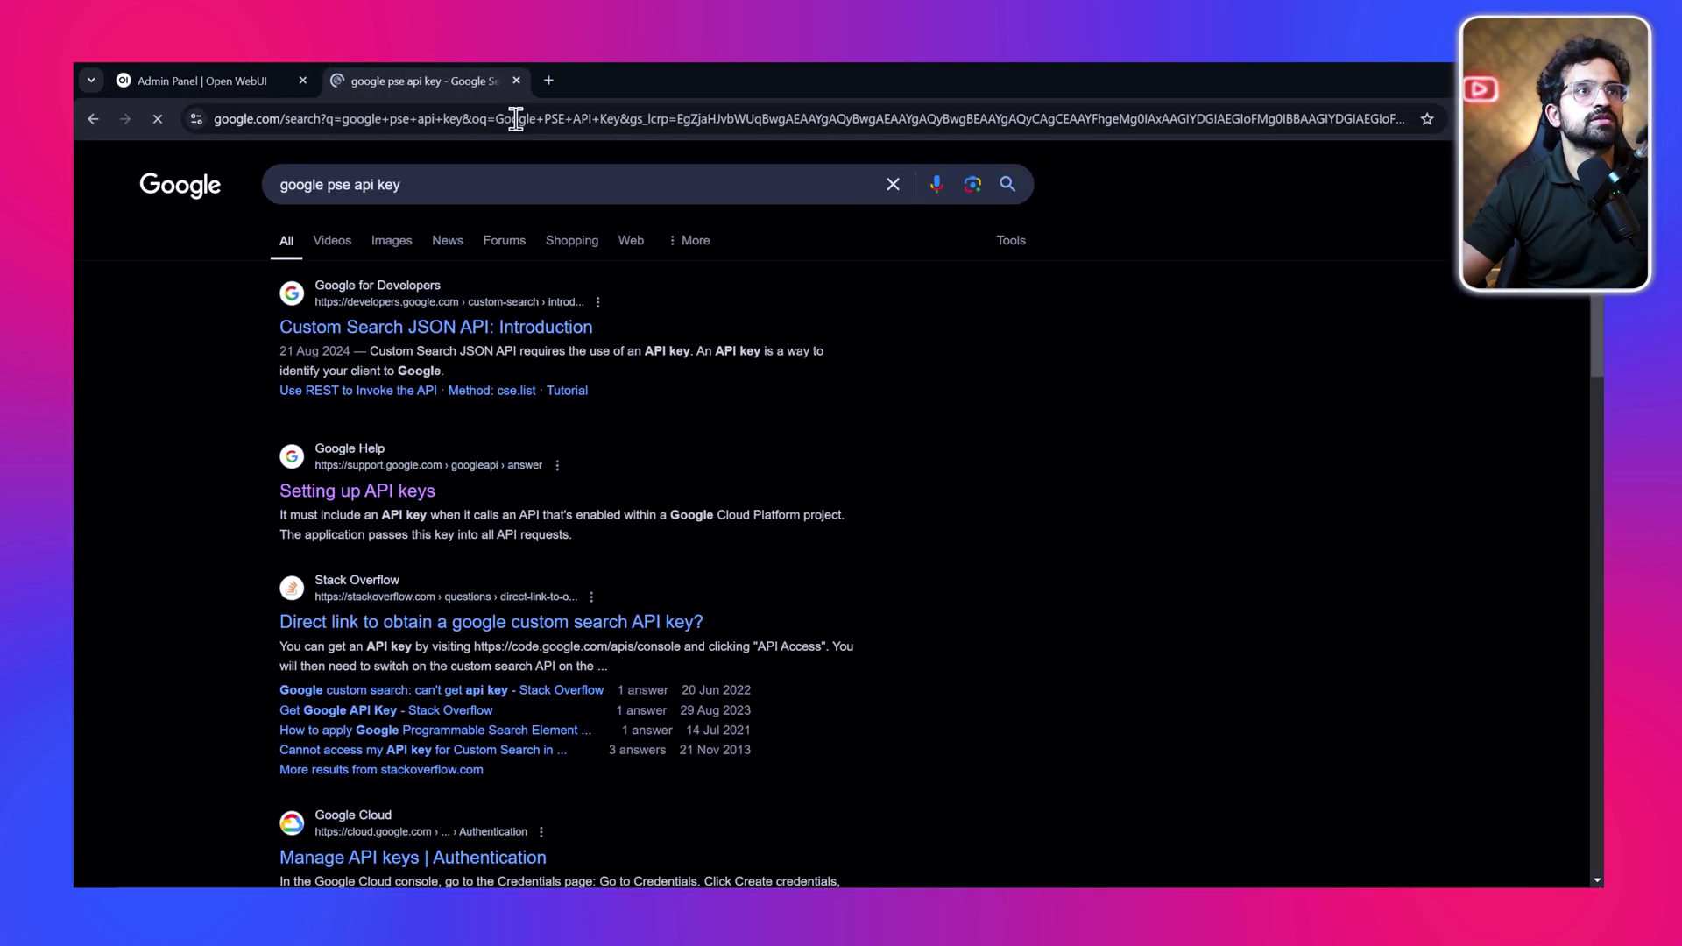
# Open the Custom Search JSON API introduction and start getting a key under a new project
pyautogui.click(495, 336)
pyautogui.scroll(-1, 832, 590)
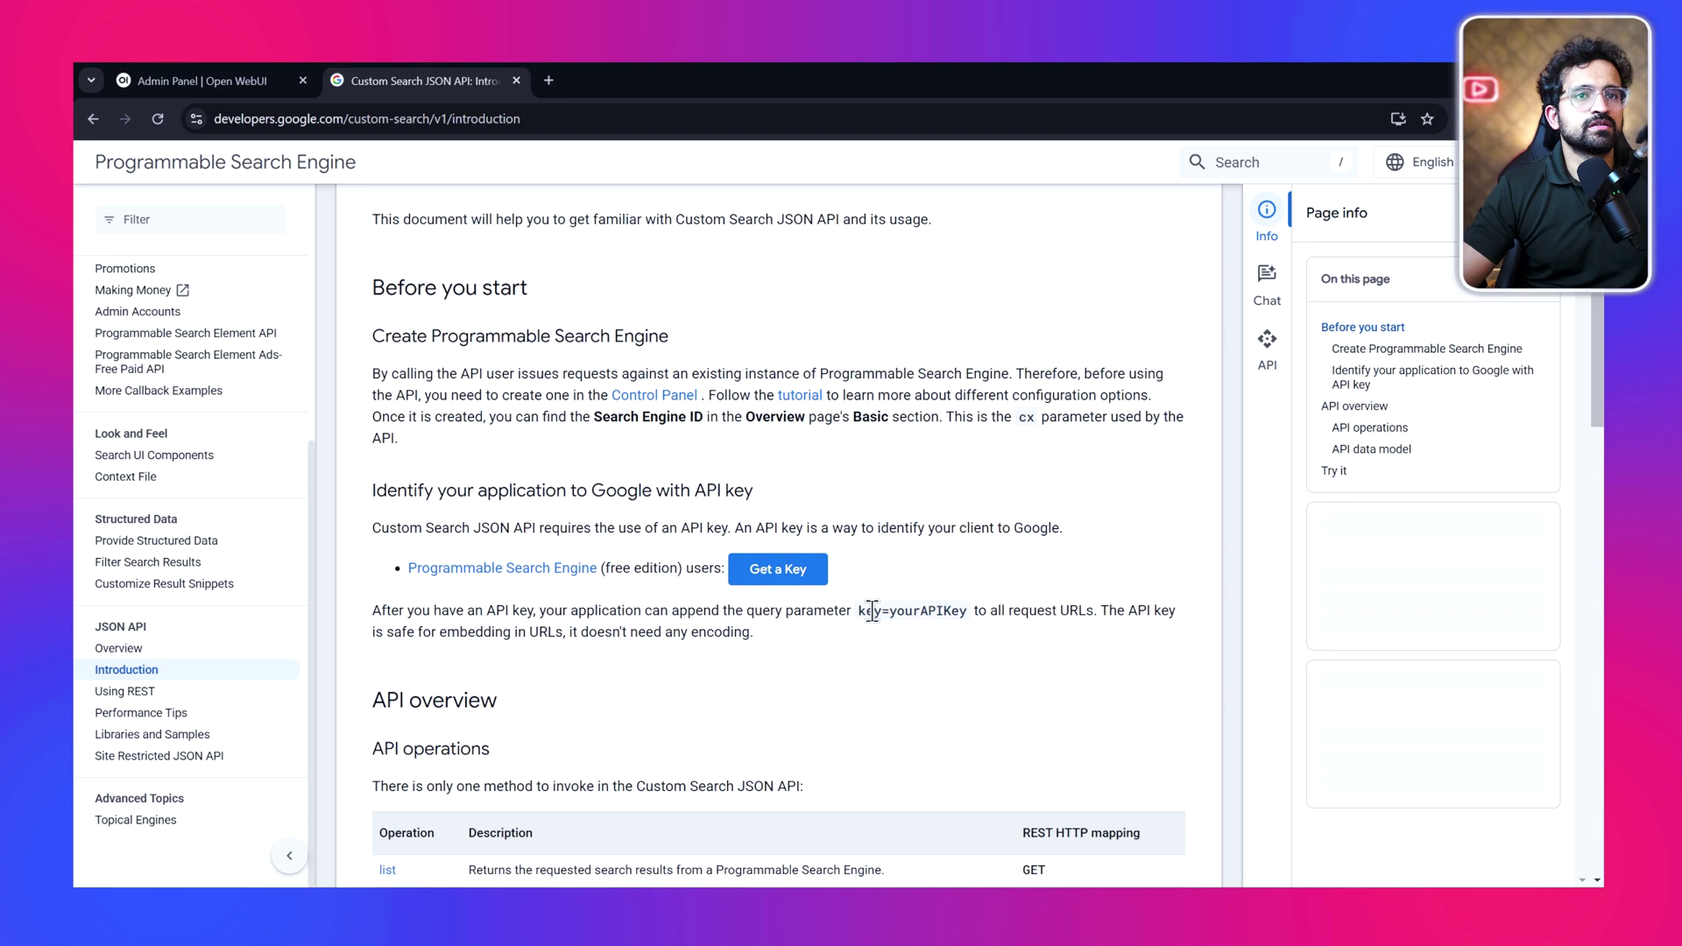
pyautogui.click(776, 568)
pyautogui.click(698, 491)
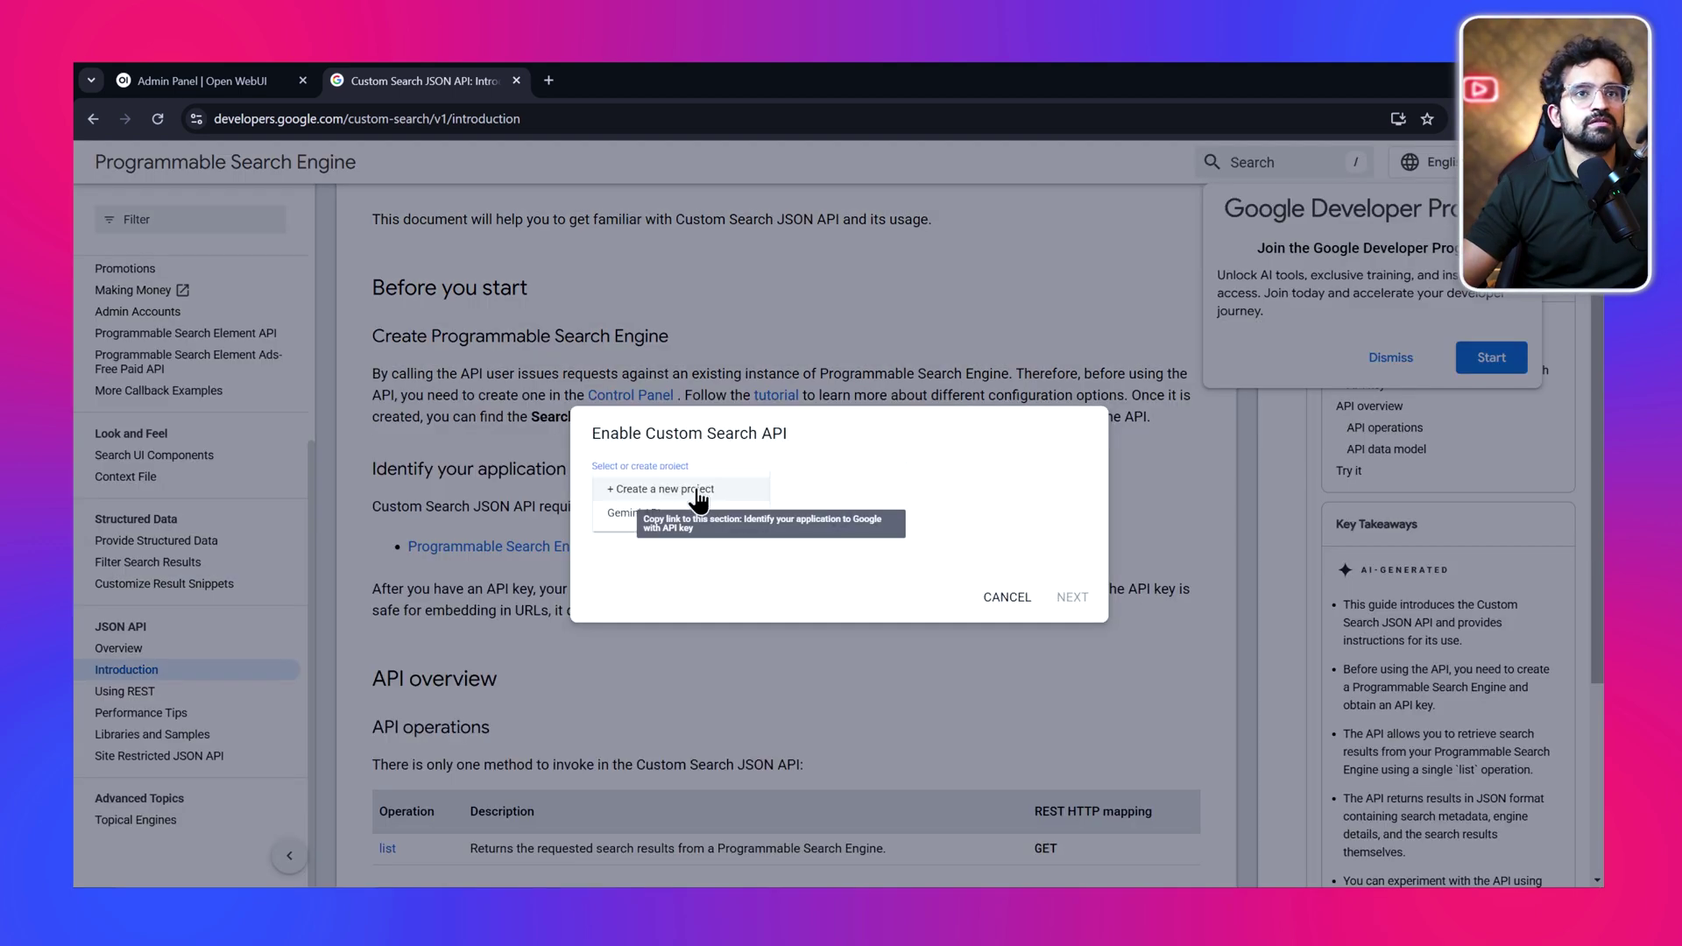
pyautogui.click(697, 490)
# Name the project OpenwebUI, copy its Custom Search API key, and return to Open WebUI
pyautogui.moveTo(670, 487); pyautogui.dragTo(563, 478)
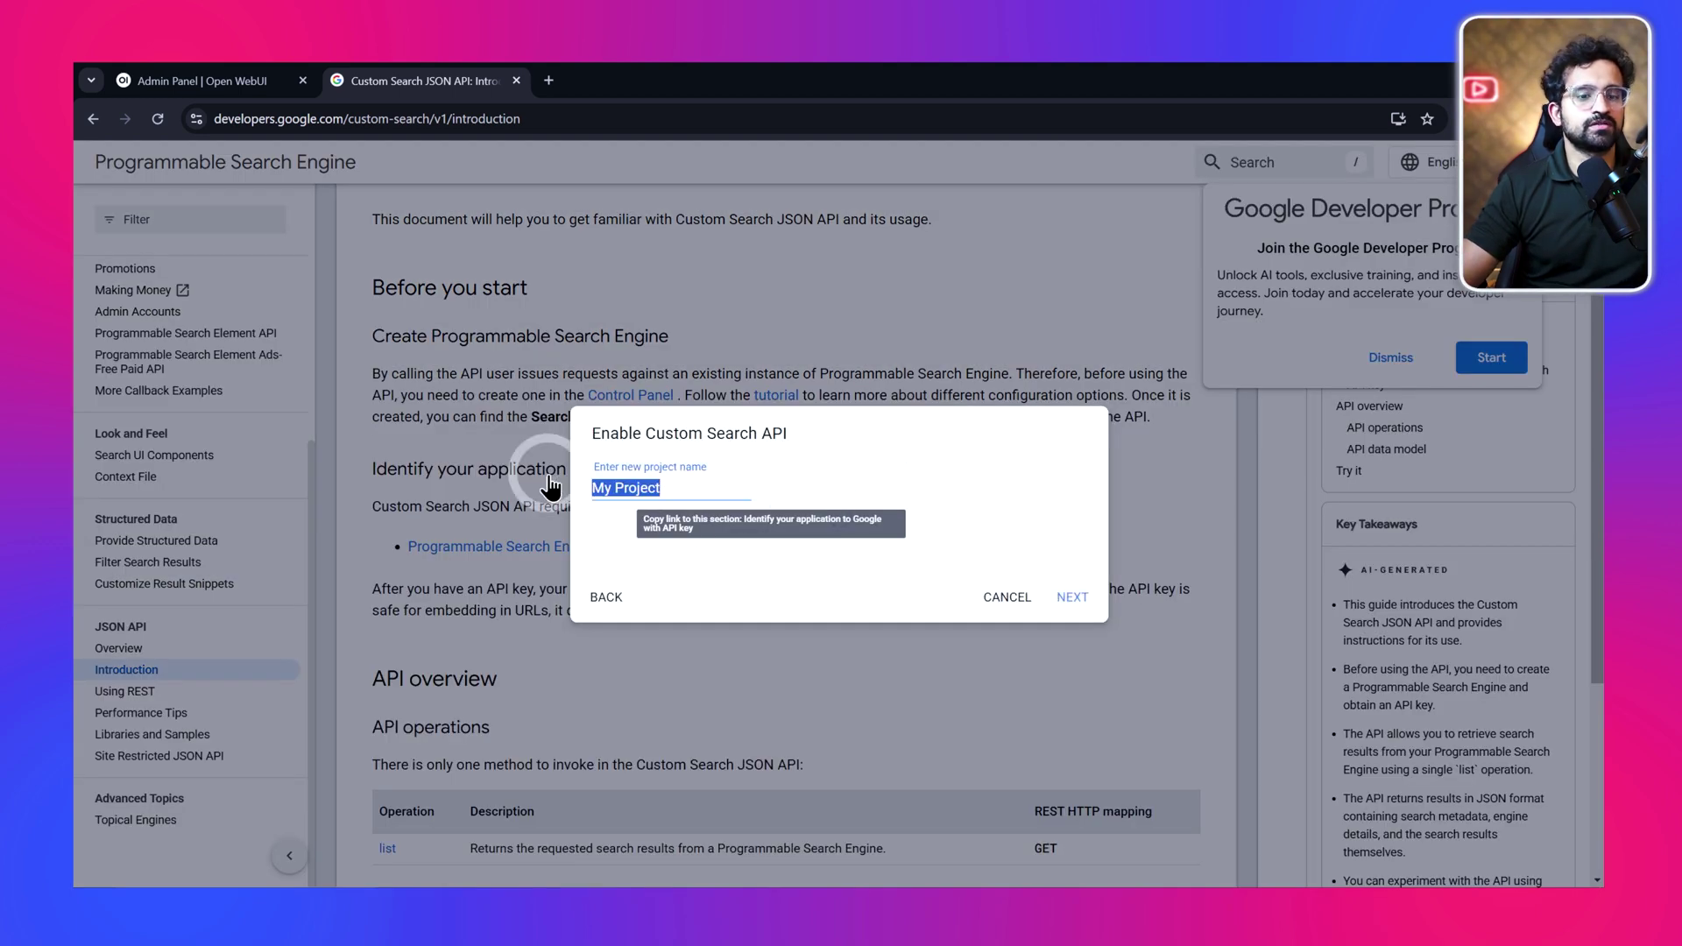
pyautogui.write('Open W')
pyautogui.press('BackSpace')
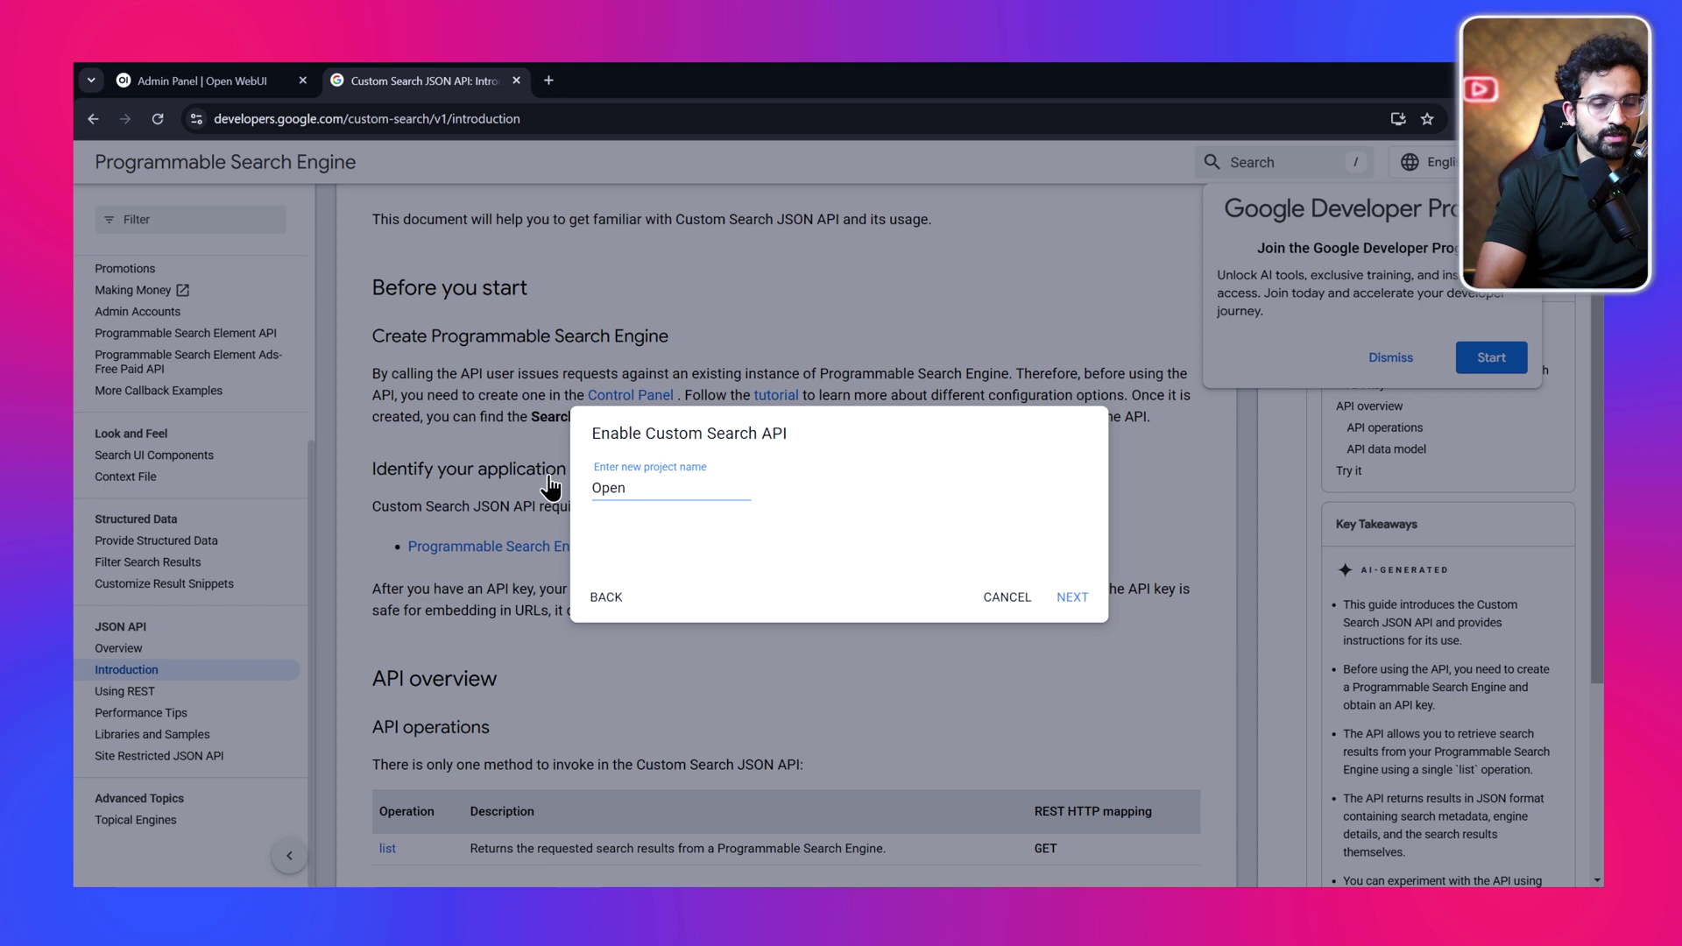
pyautogui.write('webUI')
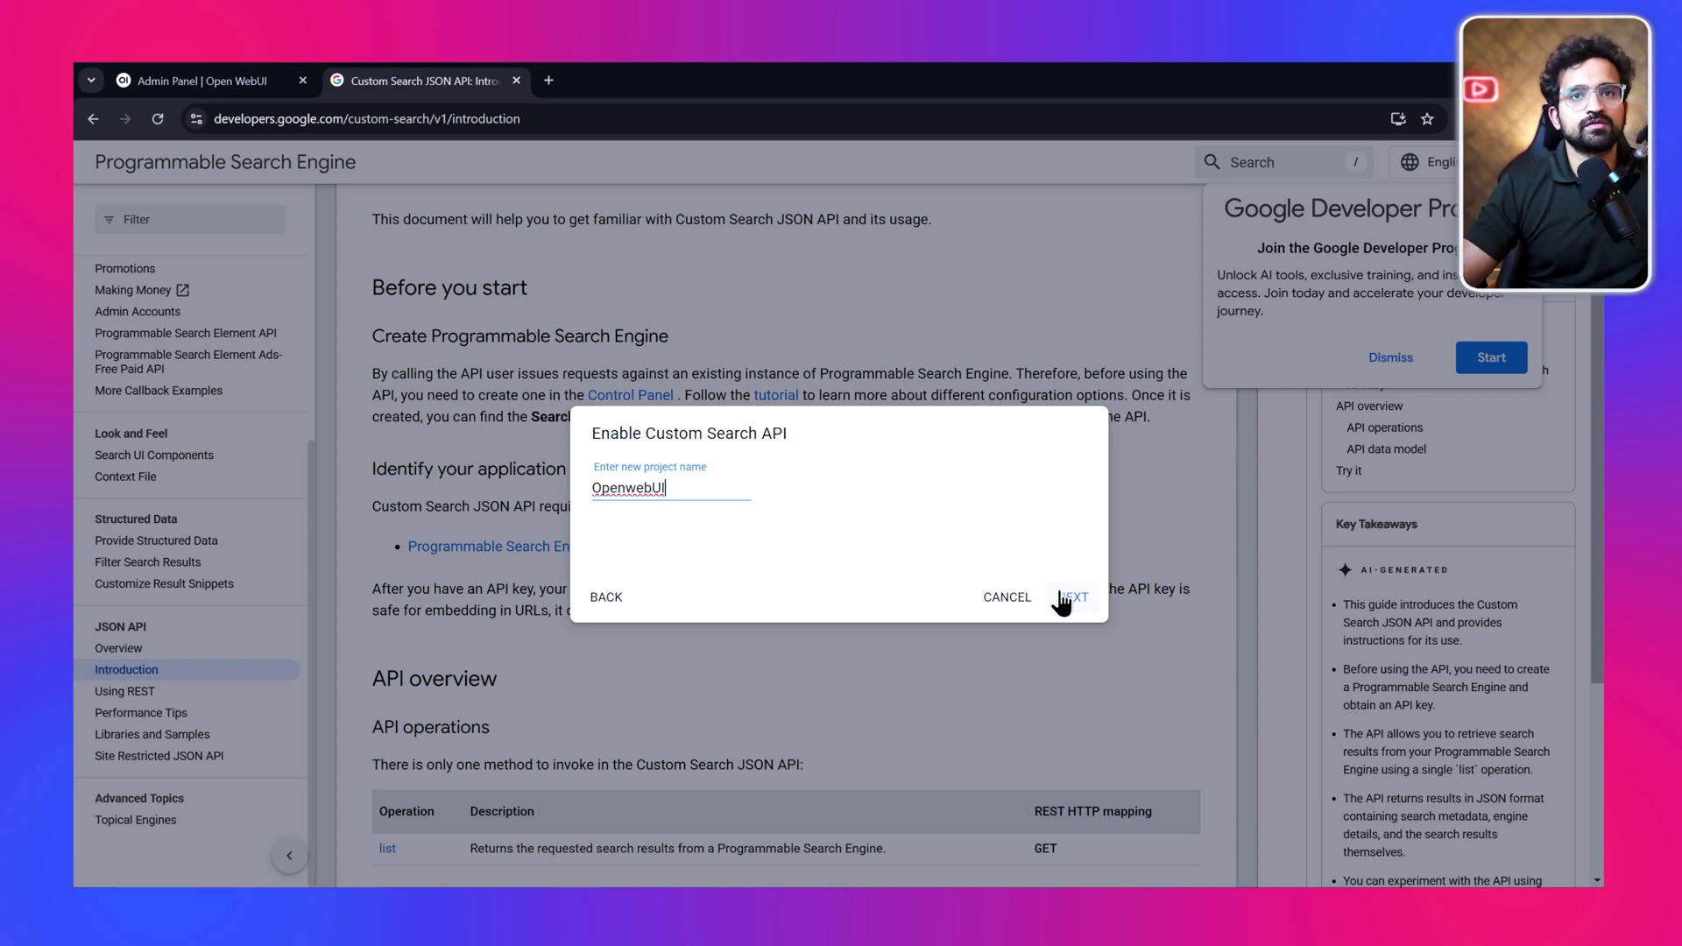
pyautogui.click(1065, 599)
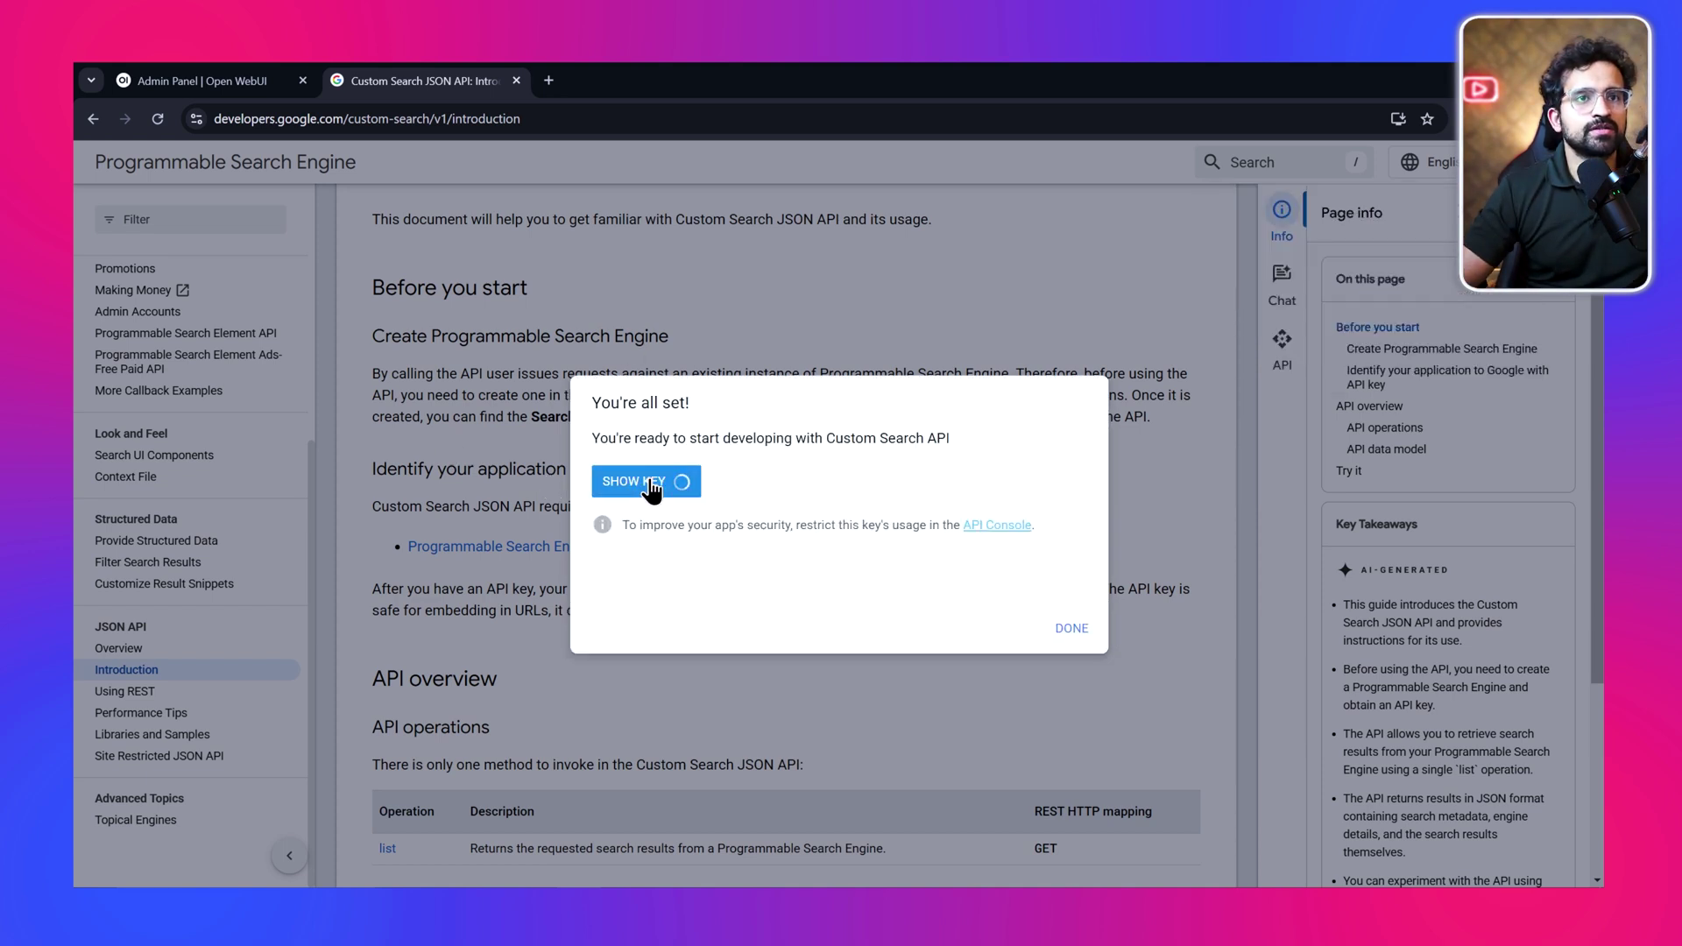
pyautogui.click(647, 482)
pyautogui.click(1047, 505)
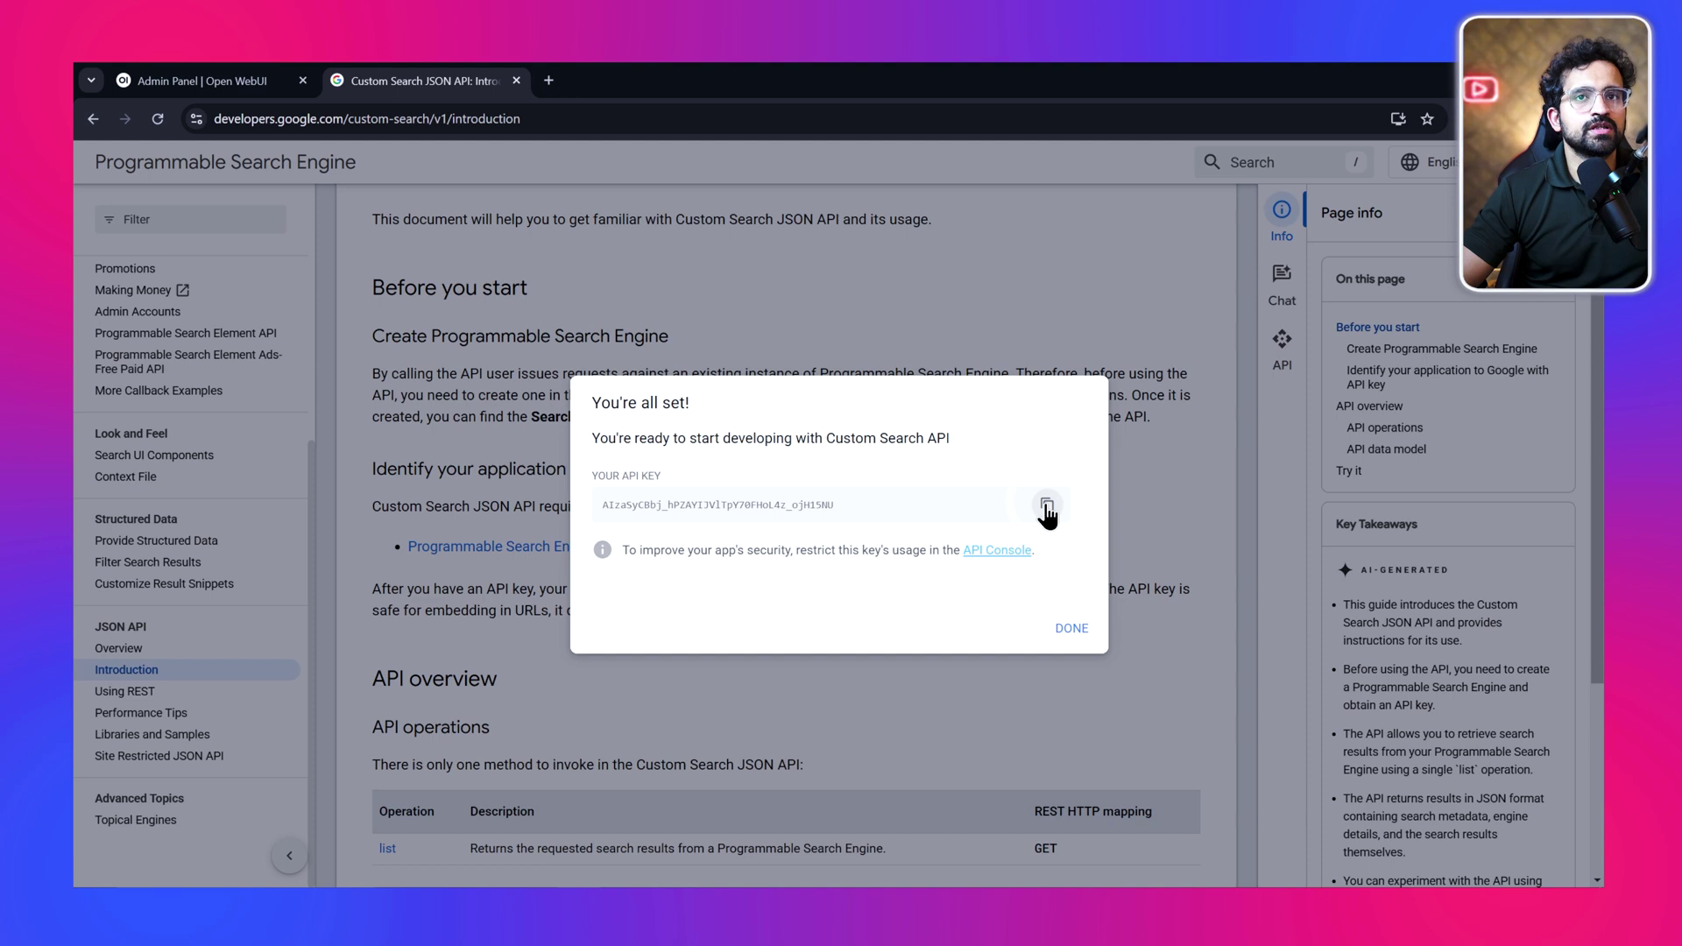
pyautogui.click(225, 78)
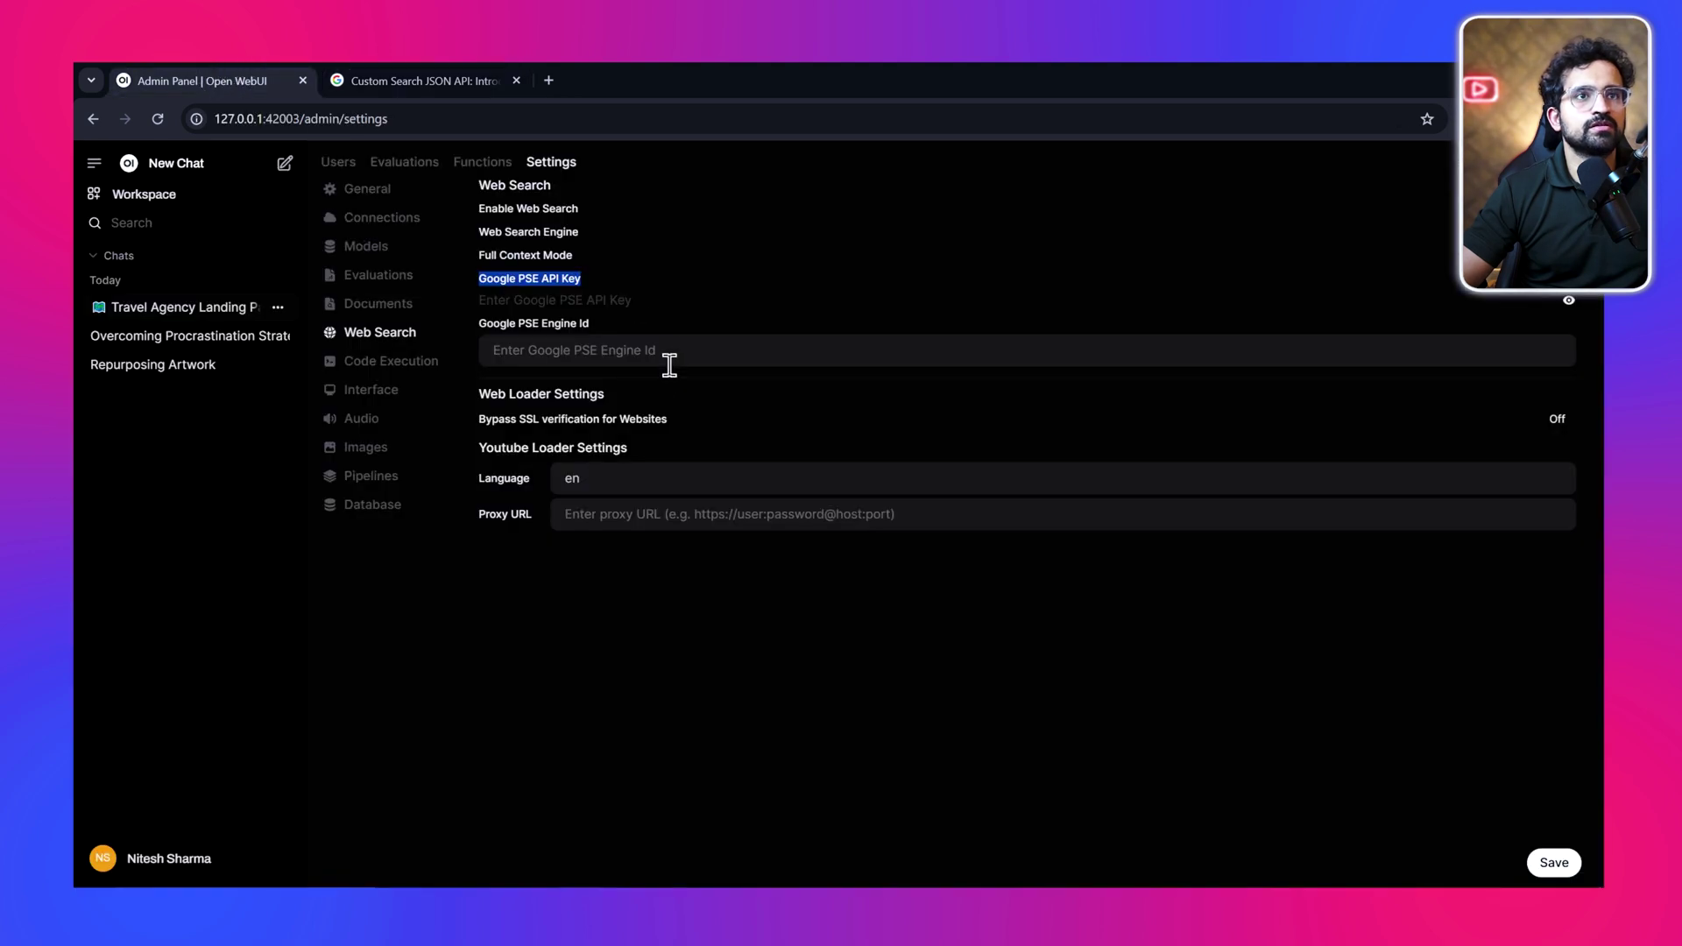
pyautogui.click(632, 300)
# Paste the Google PSE API key, then web-search 'Google PSE Engine Id' and open Programmable Search Engine
pyautogui.hotkey('ctrl', 'v')
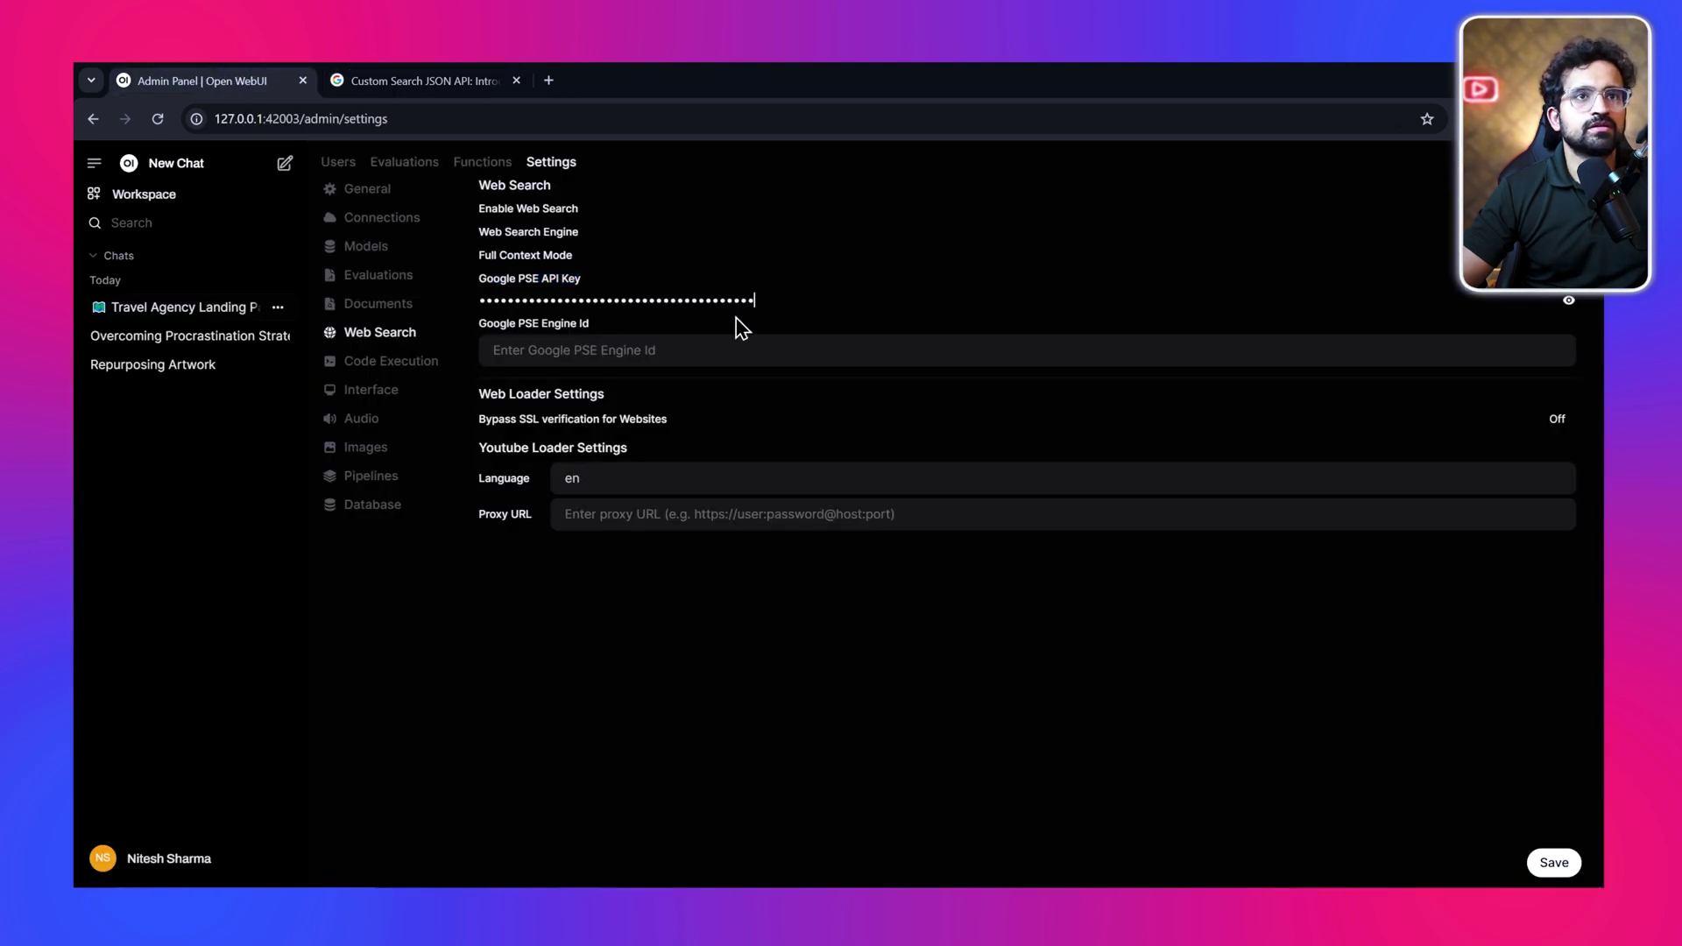
pyautogui.click(650, 349)
pyautogui.moveTo(604, 328); pyautogui.dragTo(483, 326)
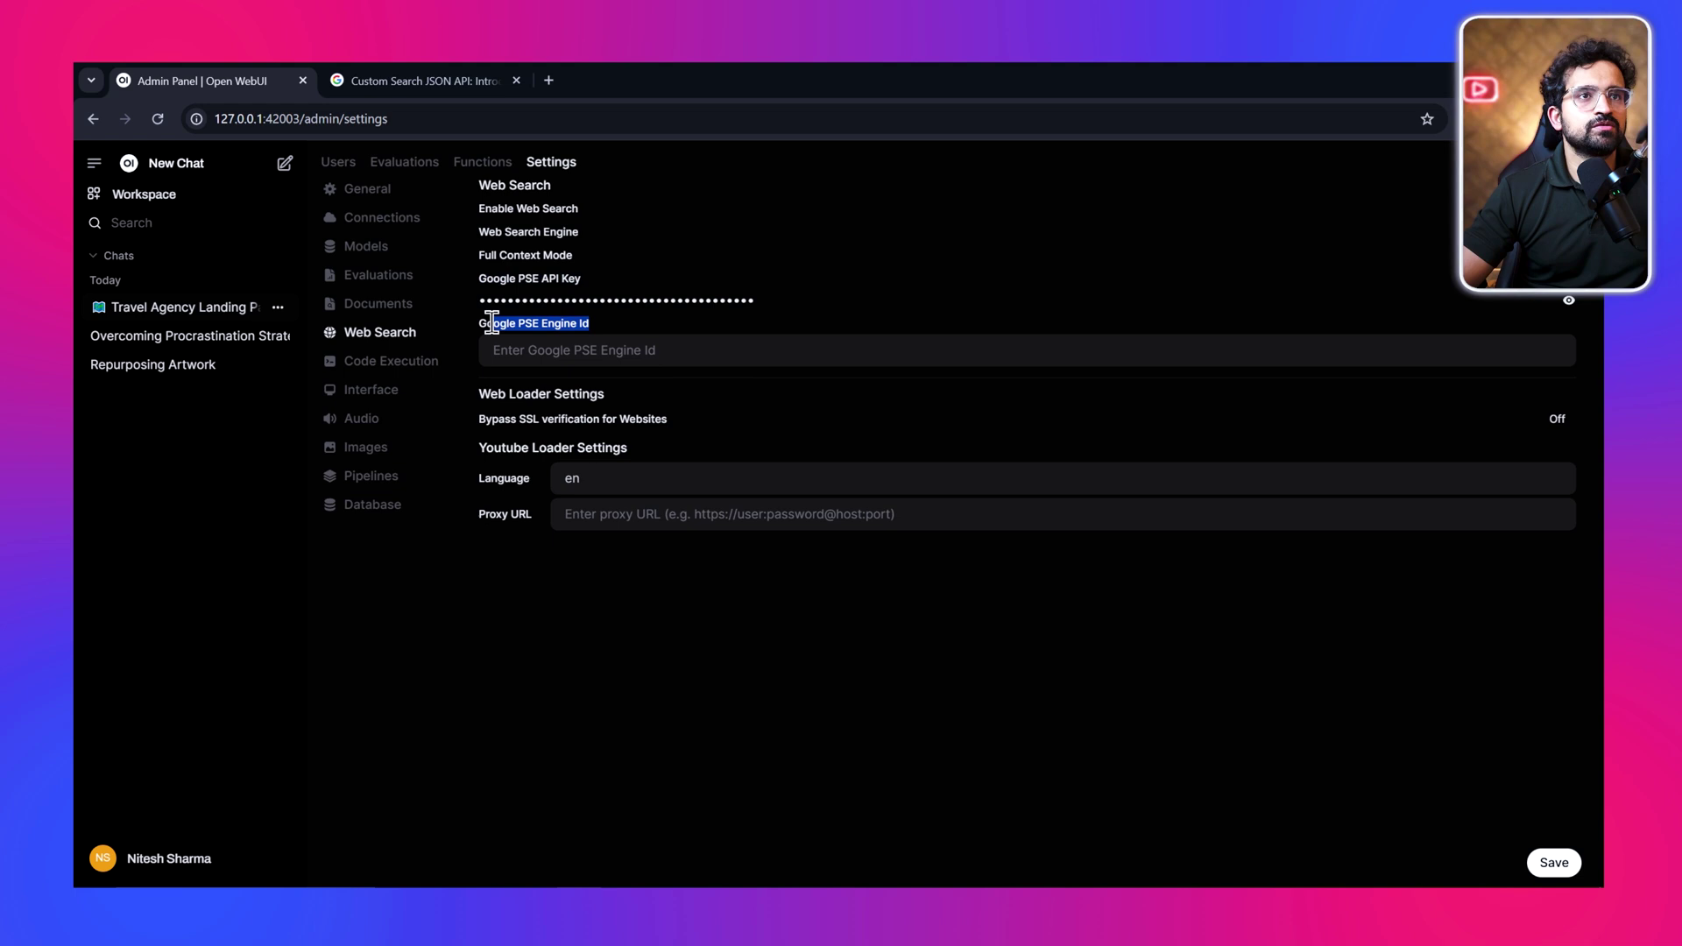
pyautogui.hotkey('ctrl', 'c')
pyautogui.click(549, 80)
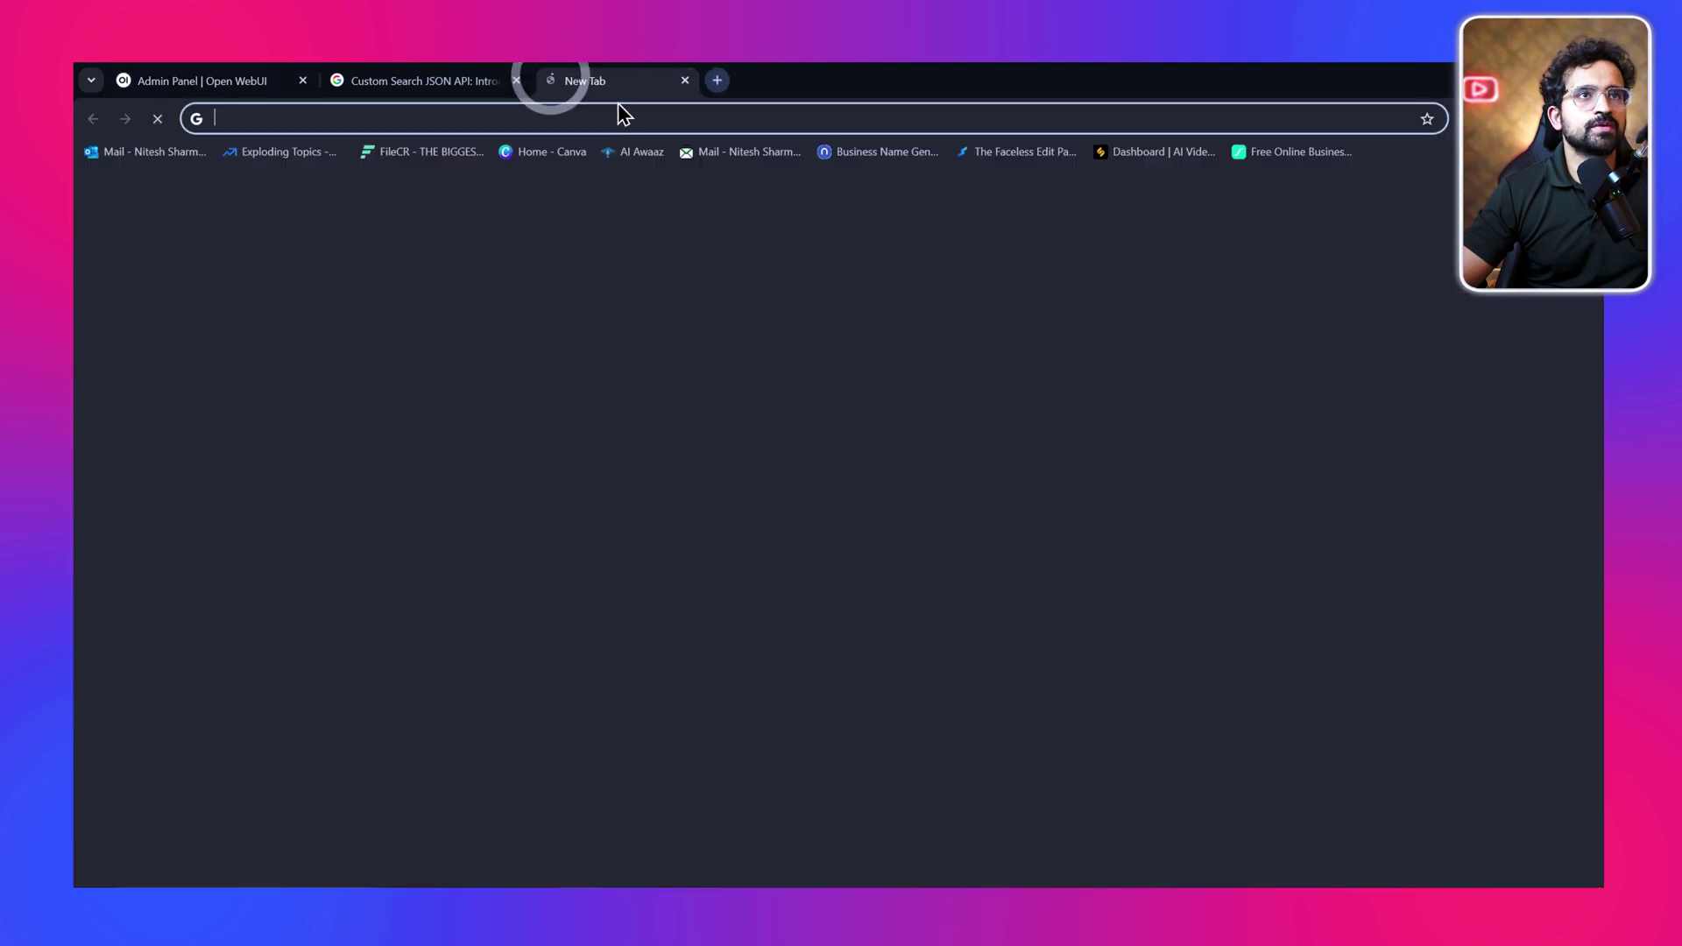
pyautogui.hotkey('ctrl', 'v')
pyautogui.press('Return')
pyautogui.click(443, 326)
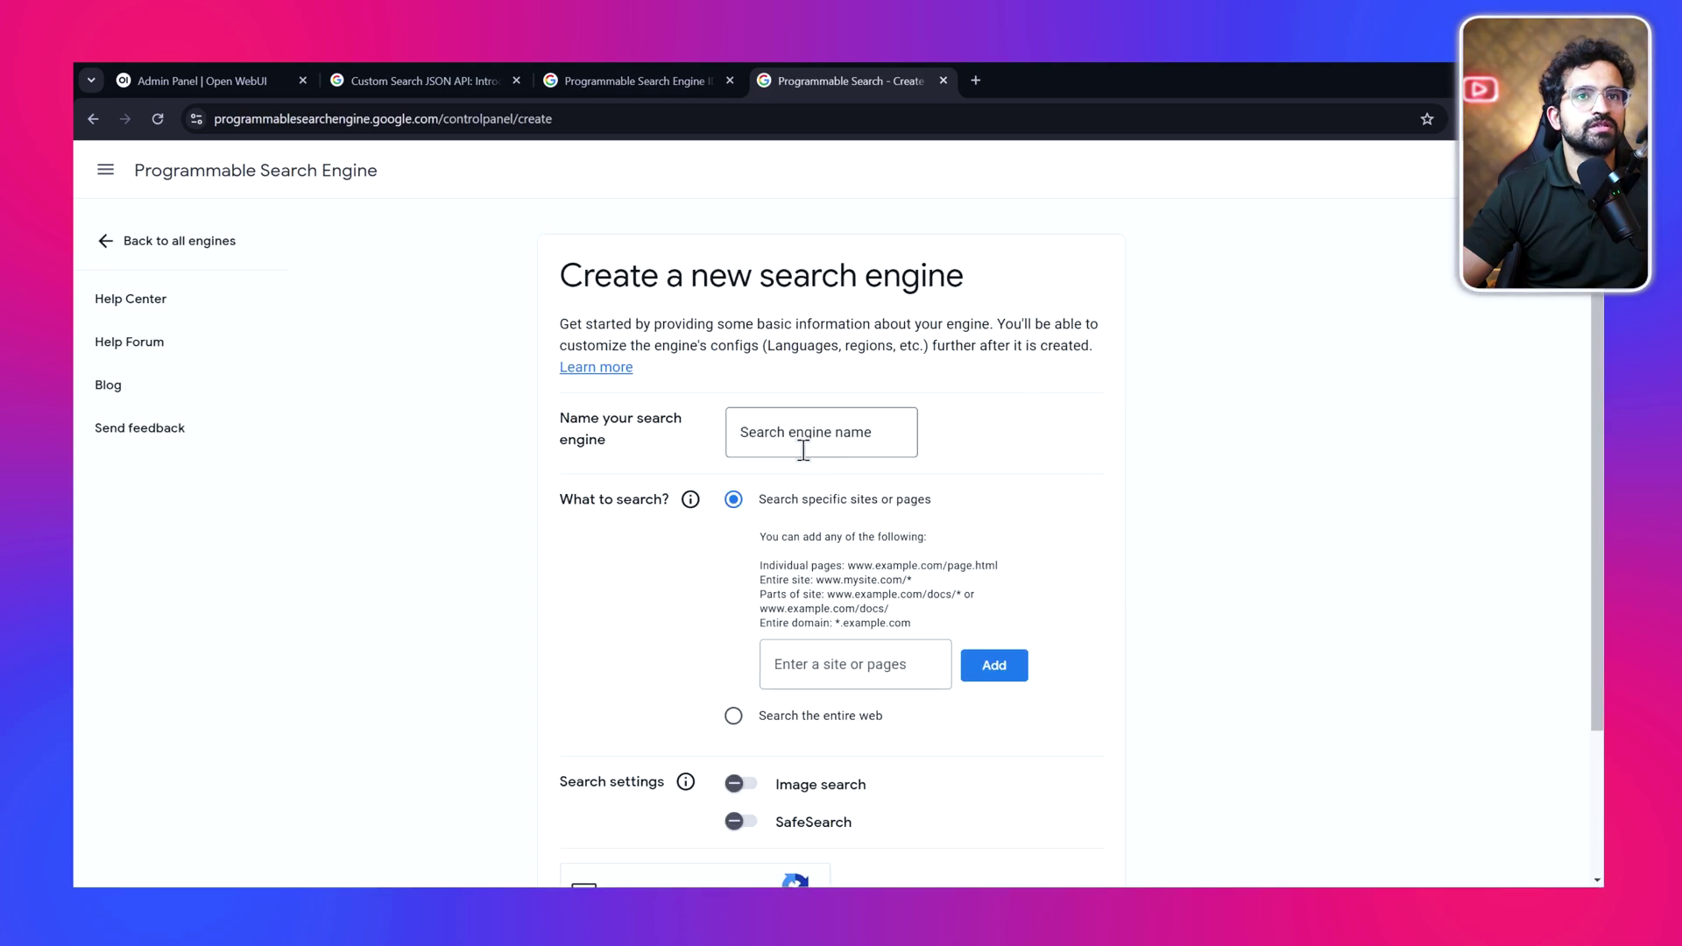
# Create search engine 'openwebui' over the entire web with image search and SafeSearch, and select its ID
pyautogui.click(800, 434)
pyautogui.write('ope')
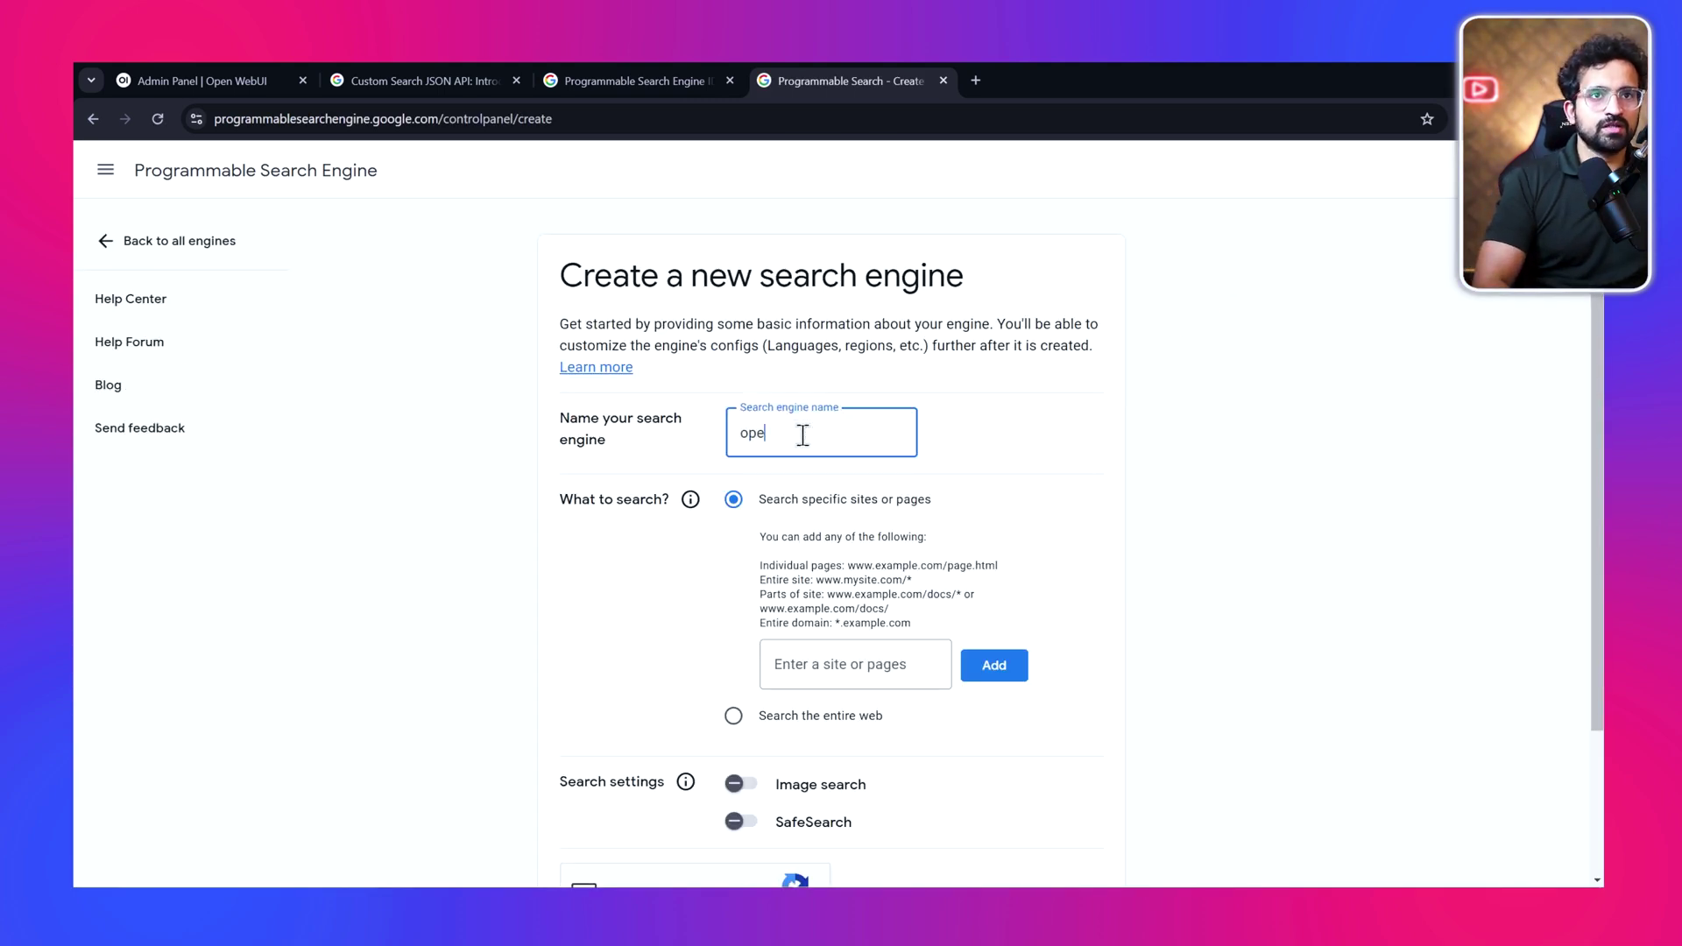
pyautogui.write('nwebui')
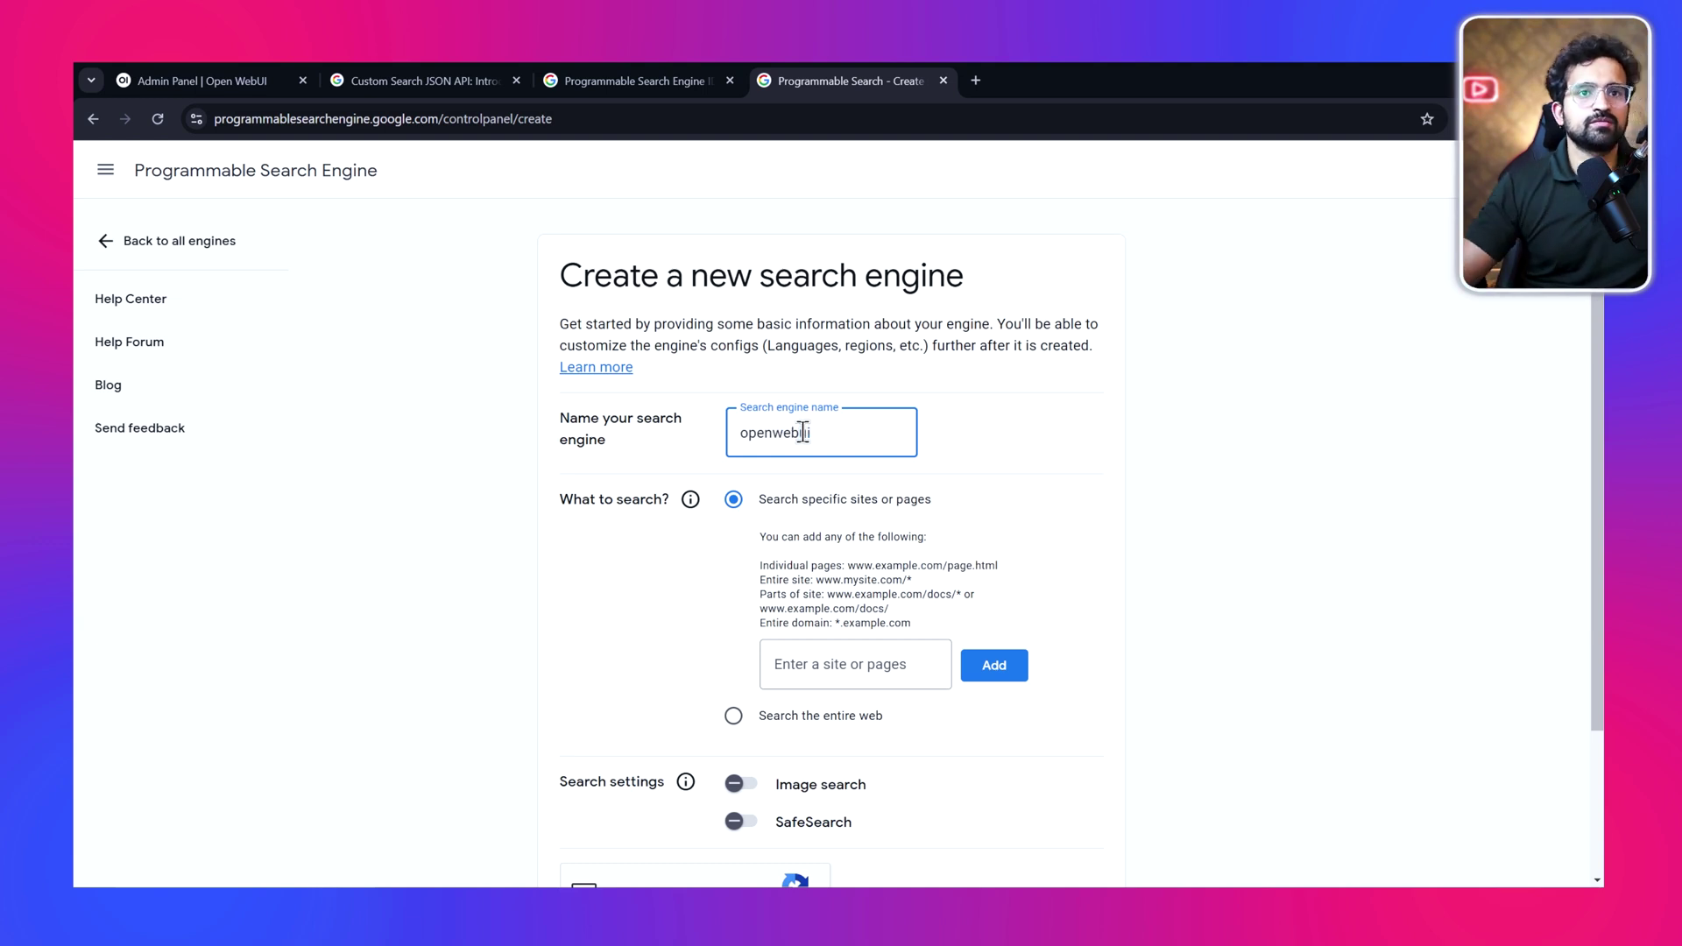
pyautogui.click(734, 716)
pyautogui.scroll(-2, 1007, 632)
pyautogui.click(750, 599)
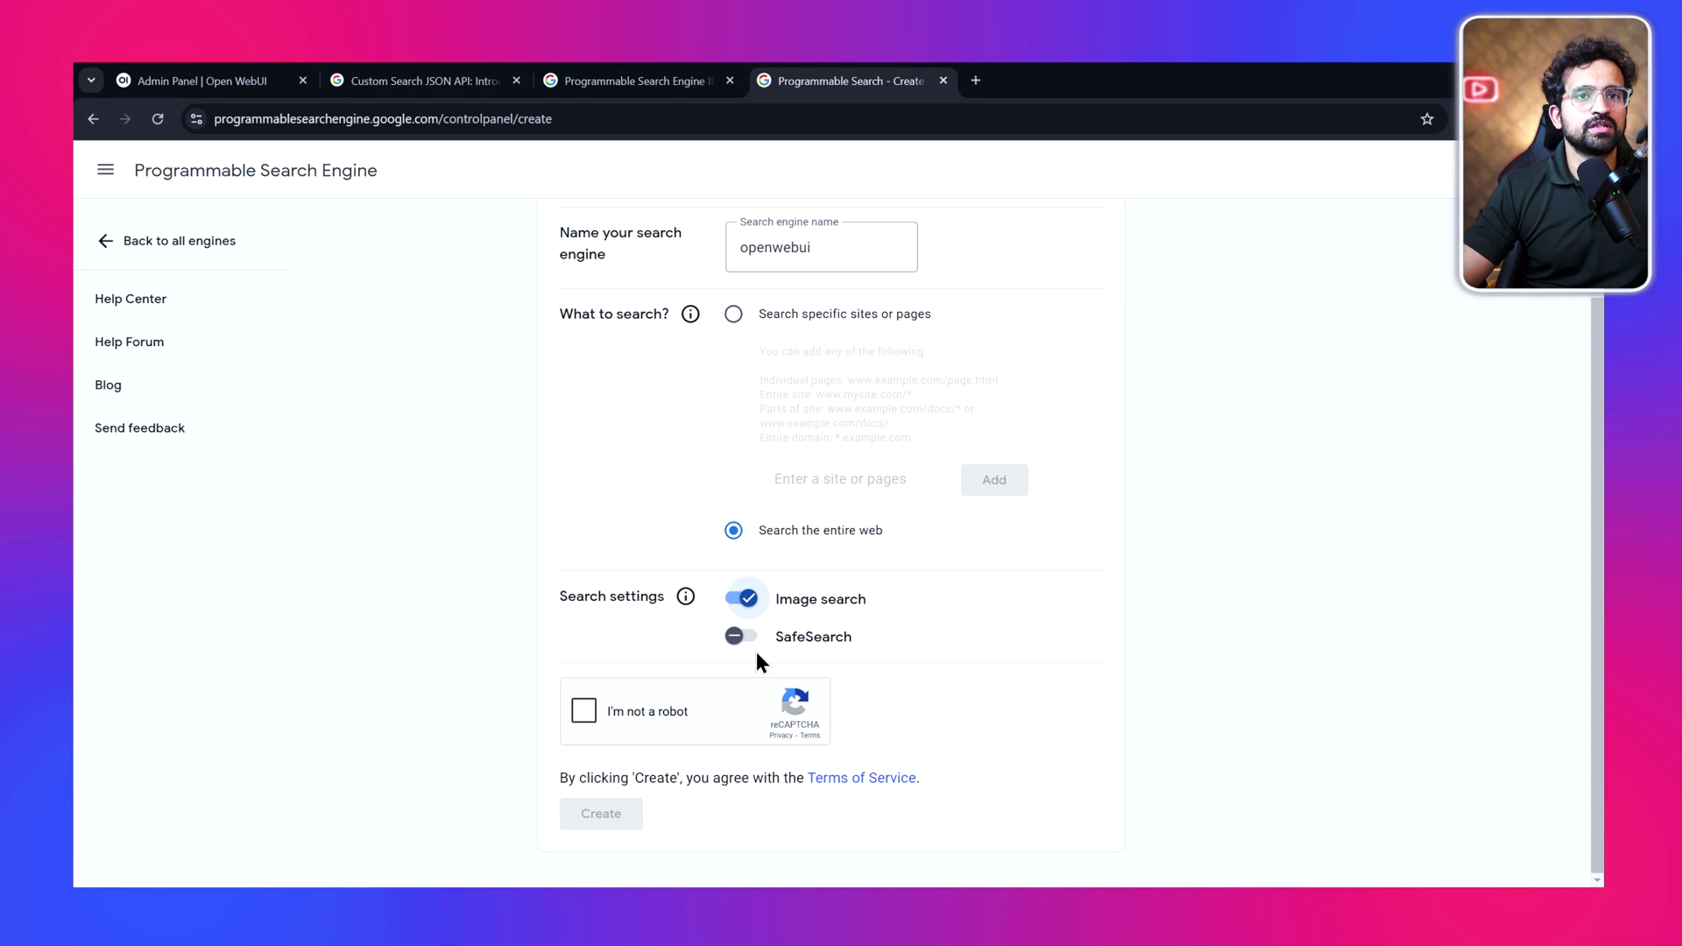
pyautogui.click(584, 710)
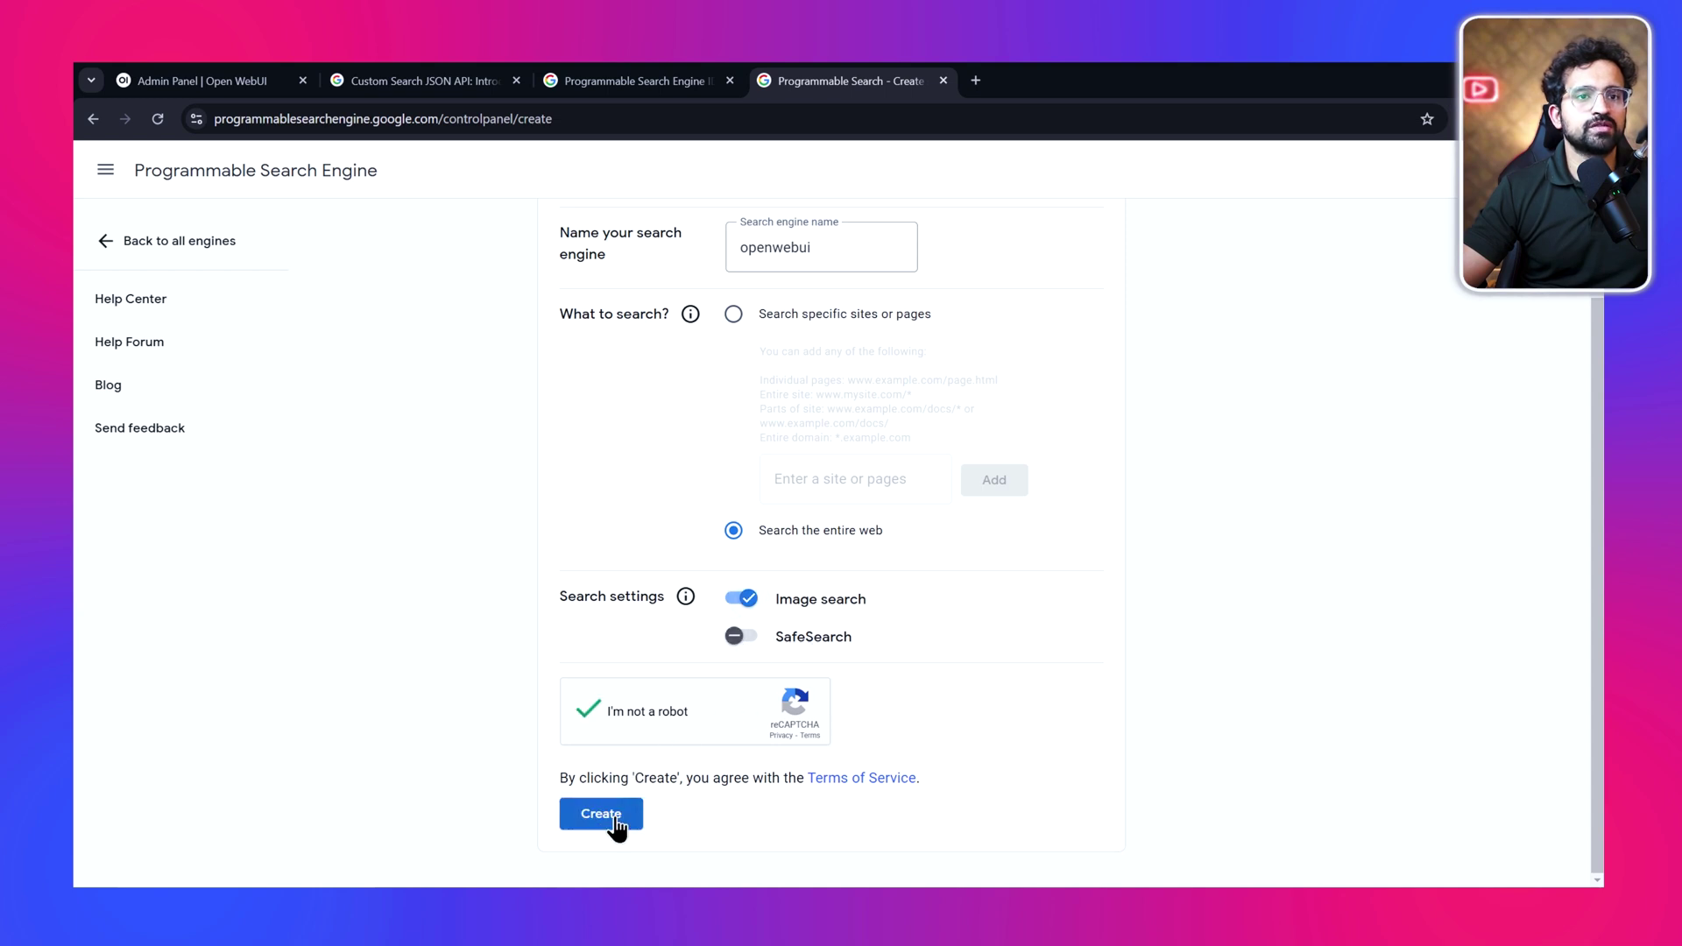
pyautogui.click(740, 636)
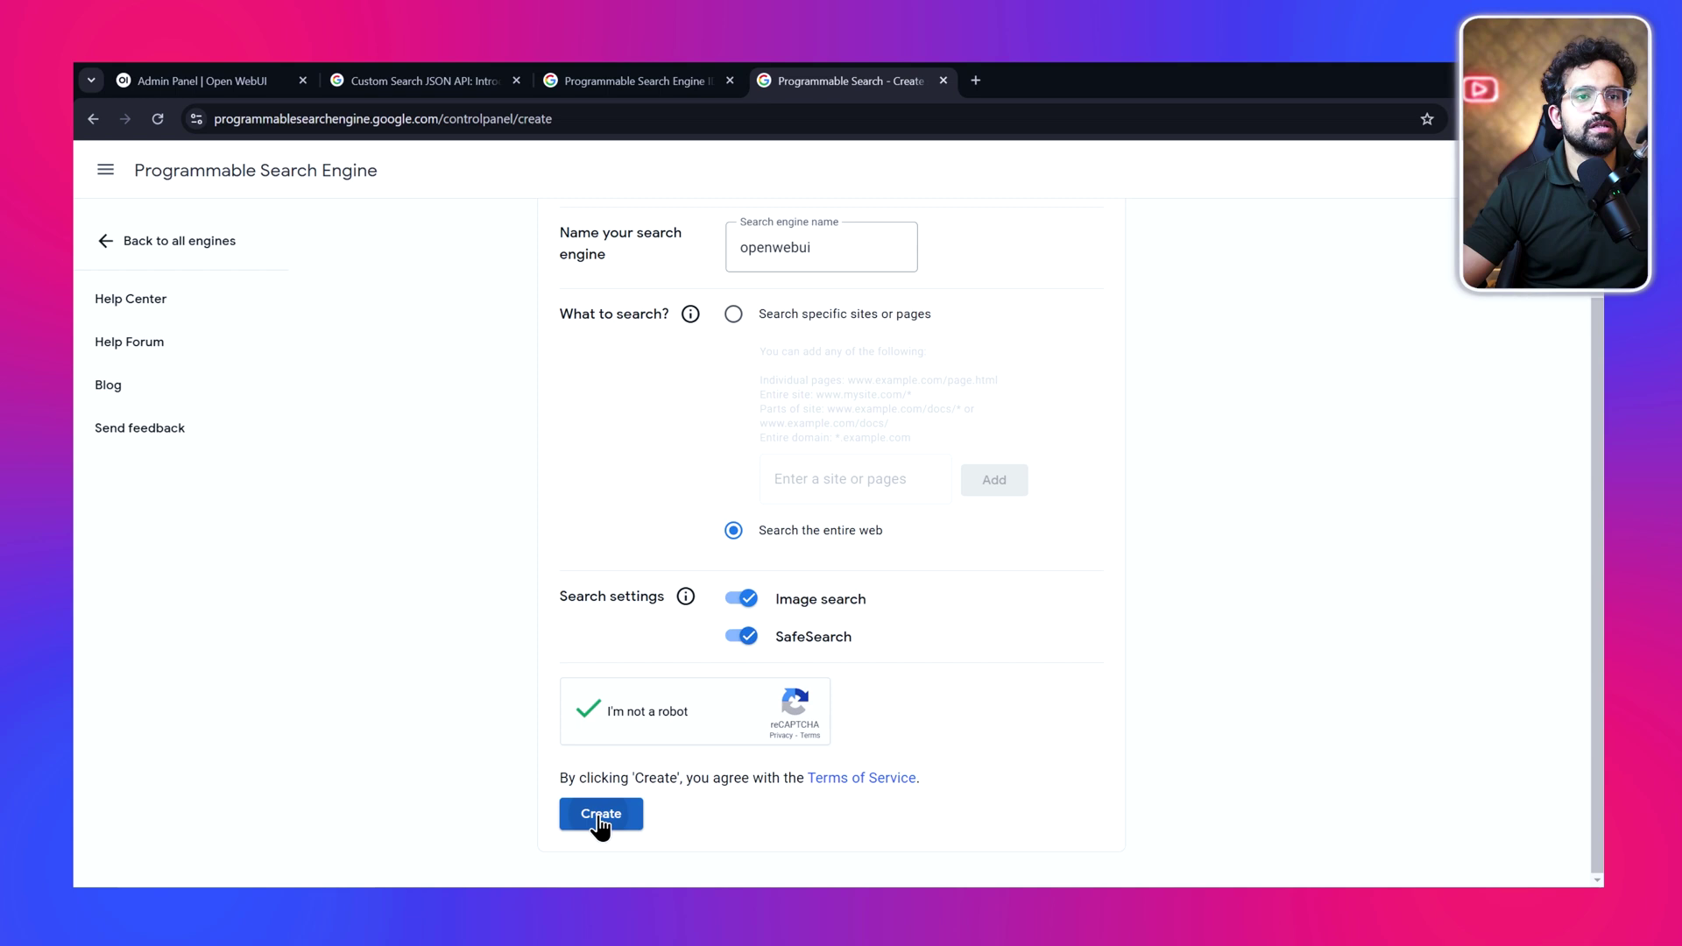
pyautogui.click(604, 815)
pyautogui.doubleClick(909, 460)
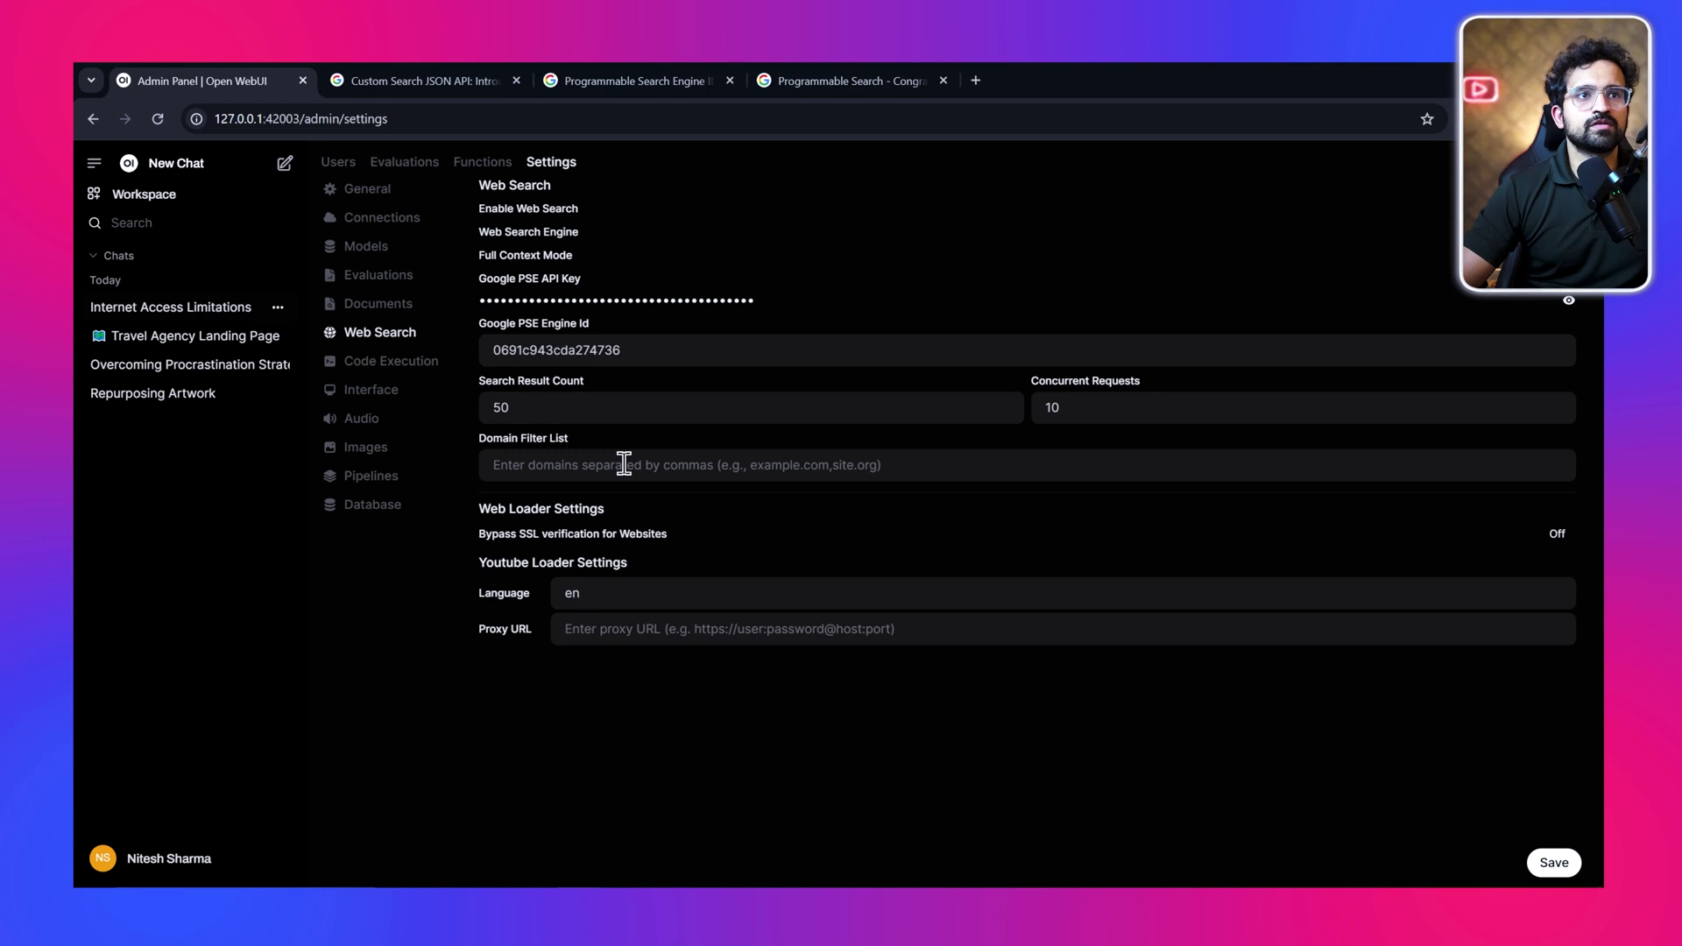
# Check the Search Result Count value in Open WebUI's web search settings
pyautogui.click(554, 415)
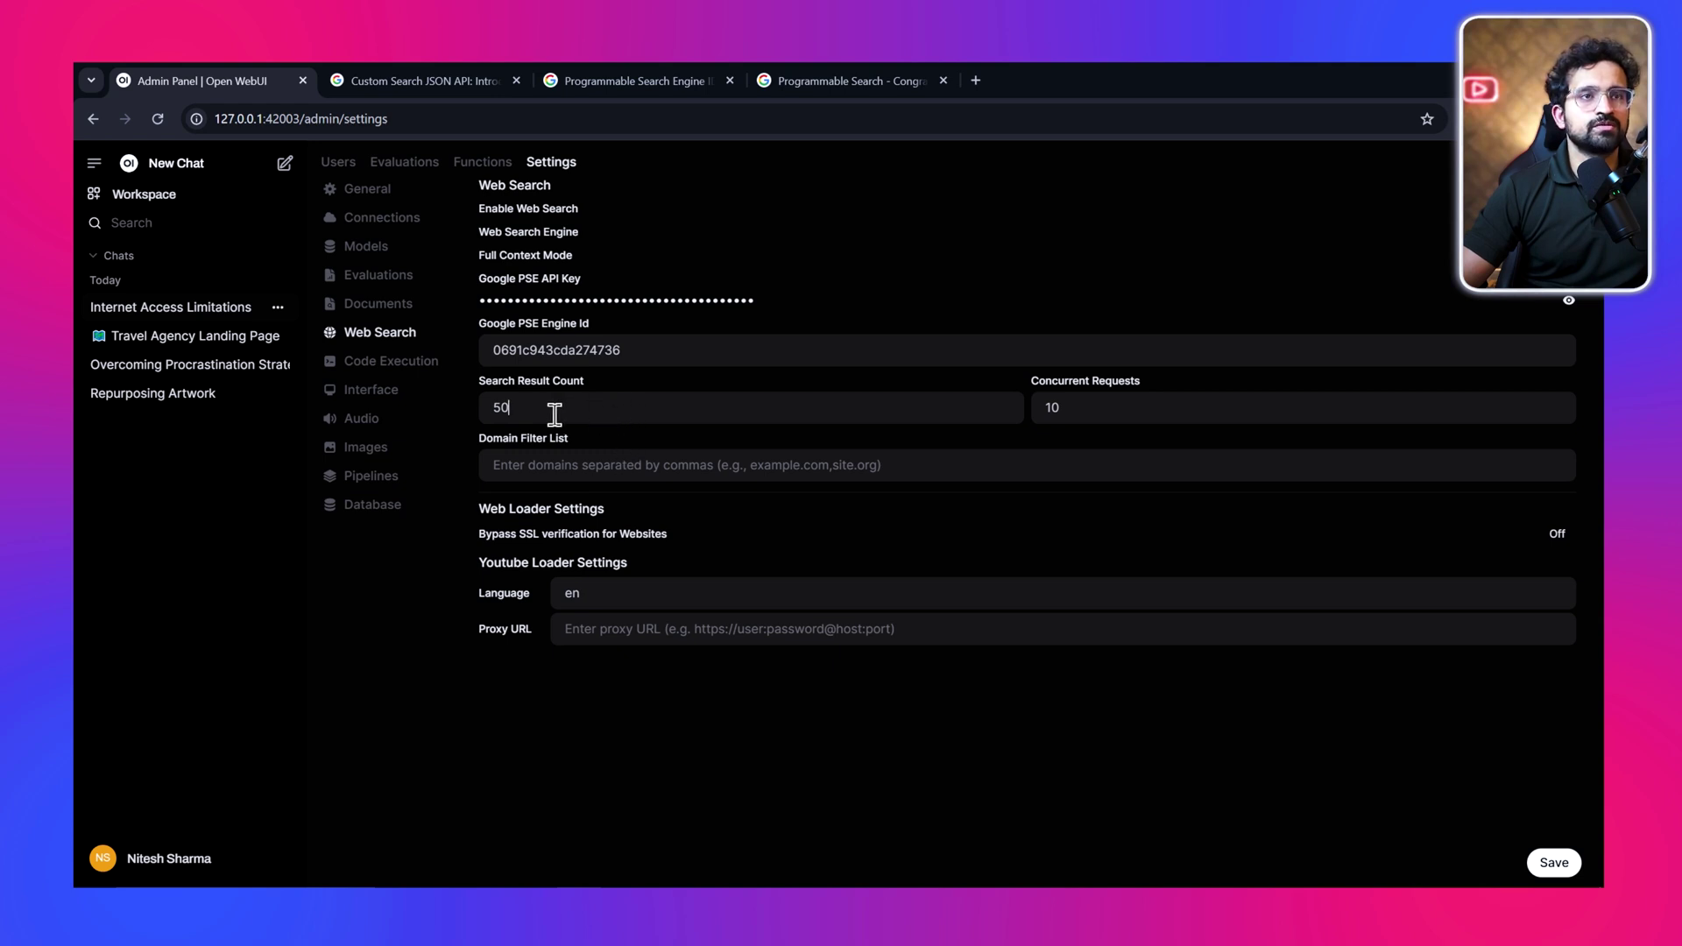
pyautogui.moveTo(555, 414); pyautogui.dragTo(480, 428)
pyautogui.click(596, 410)
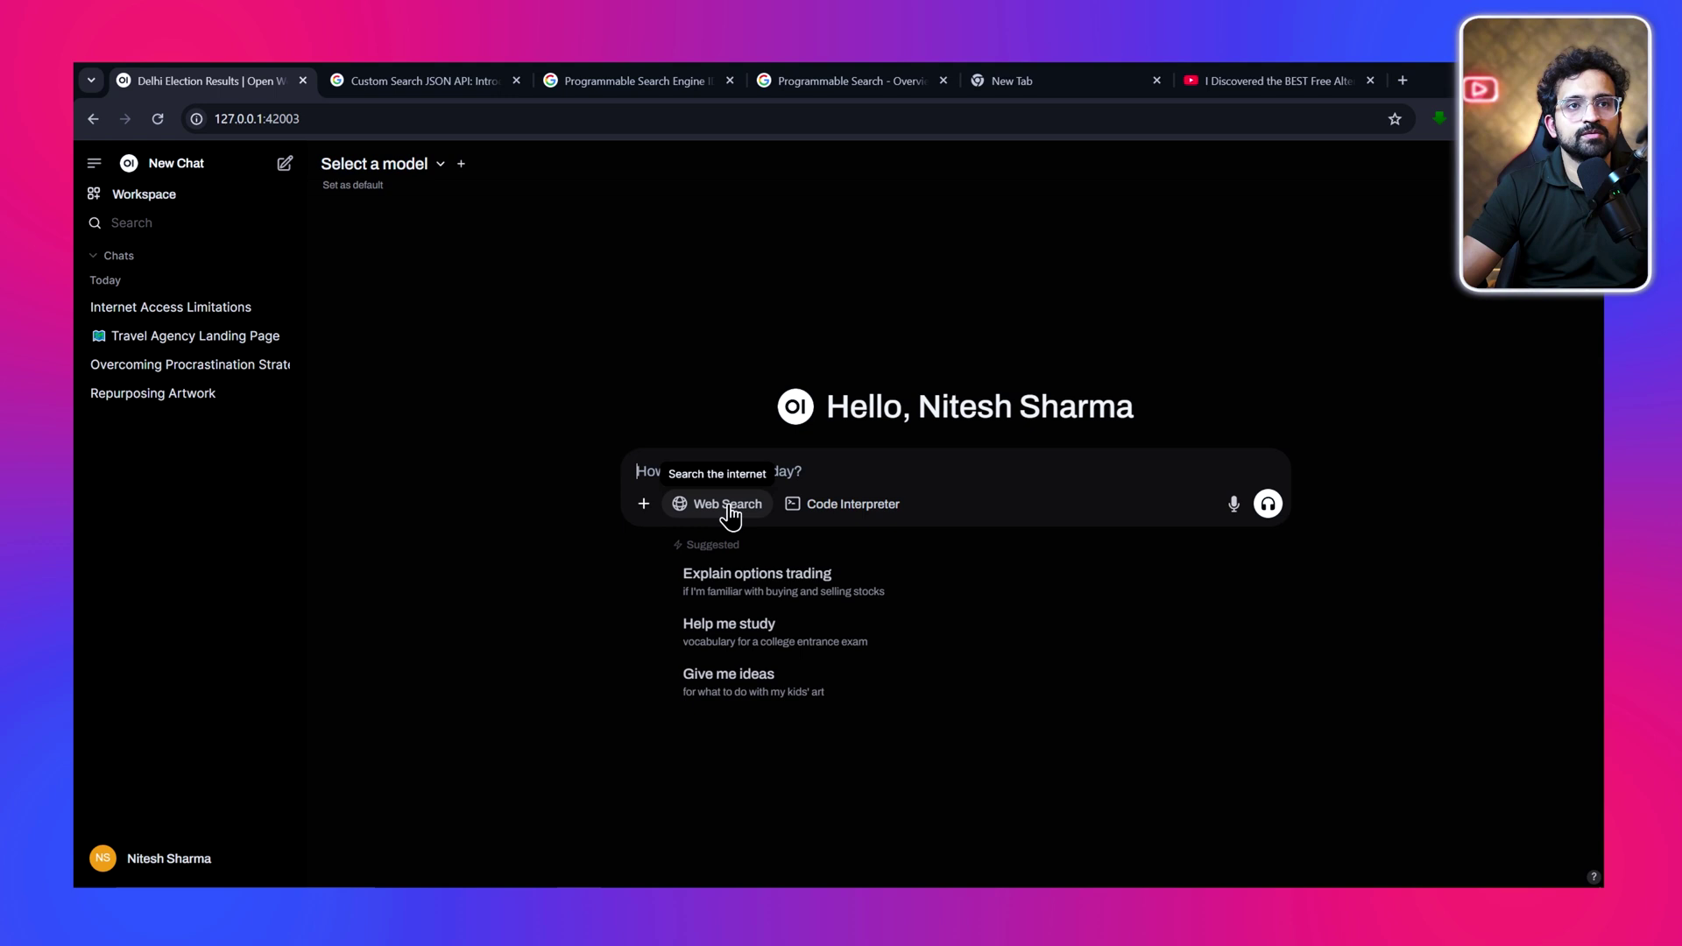
# Ask llama3.2:latest 'who has won the delhi election?' with web search turned on
pyautogui.click(730, 506)
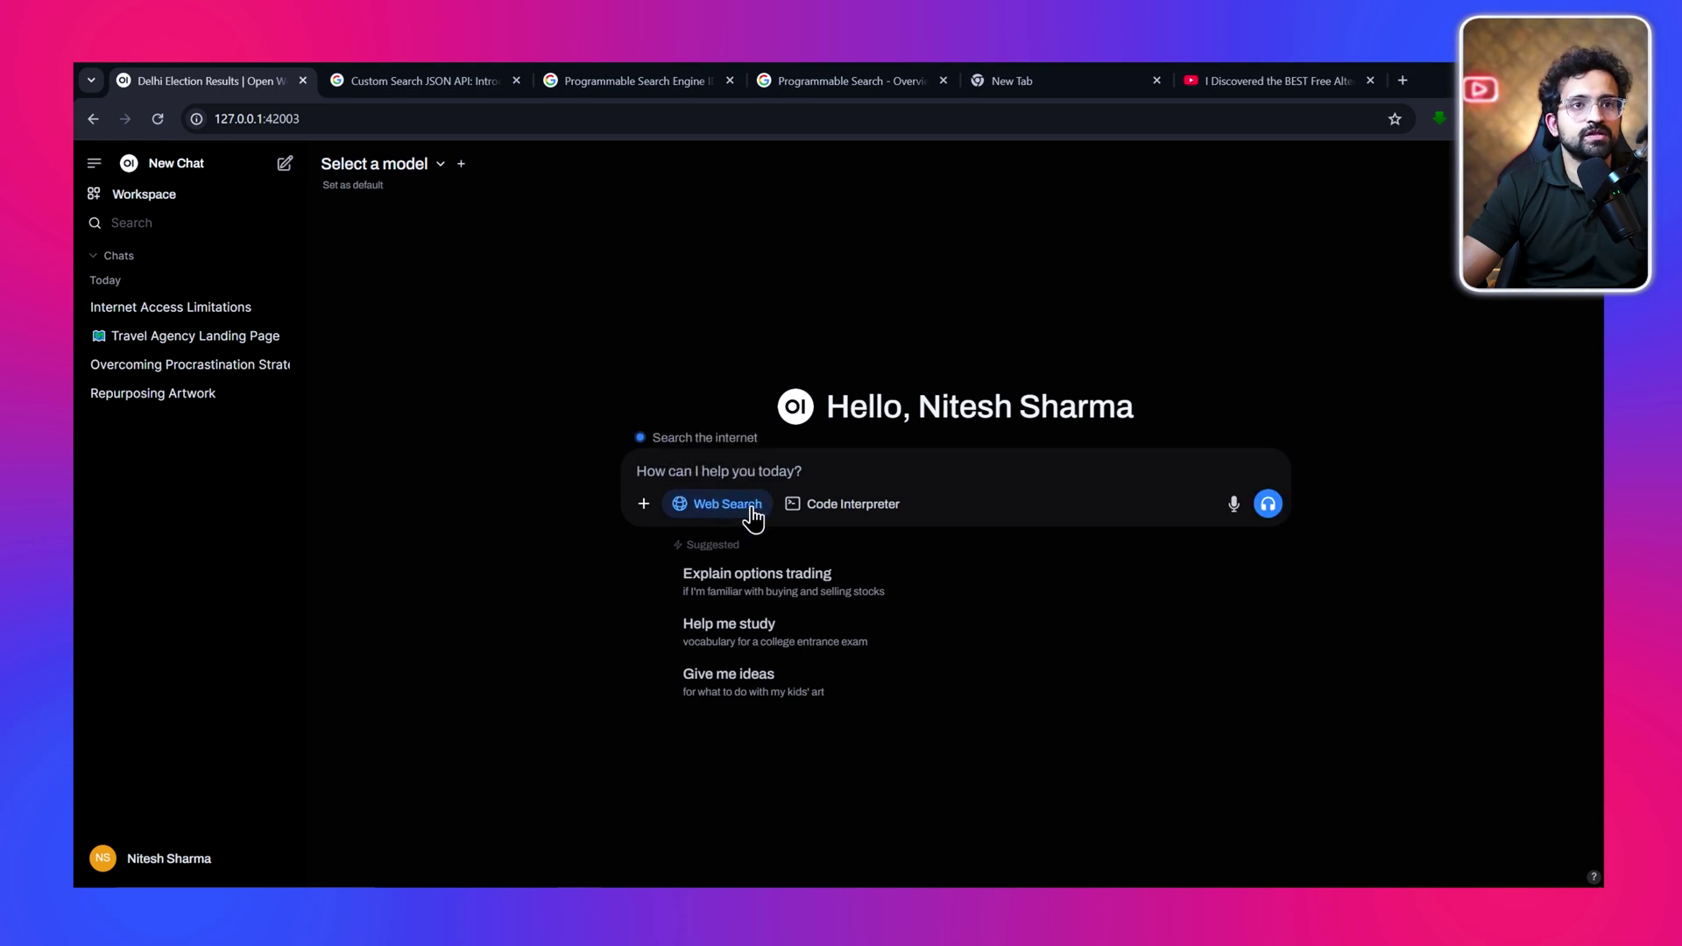
pyautogui.write('who has won the delhi election?')
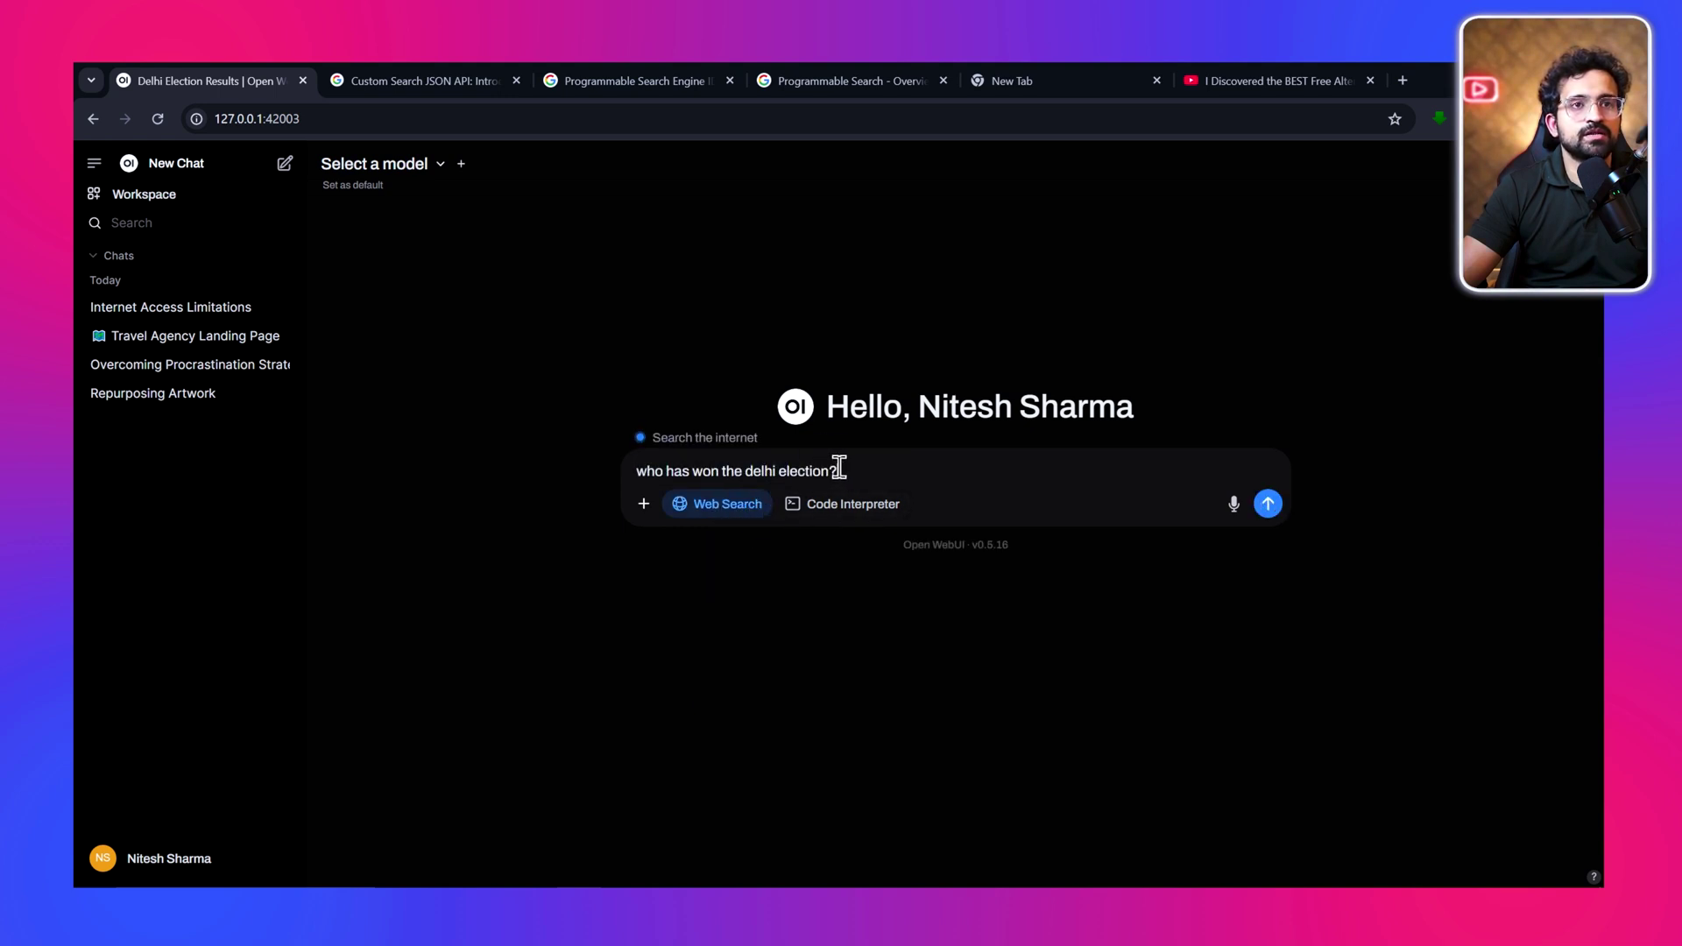
pyautogui.press('Return')
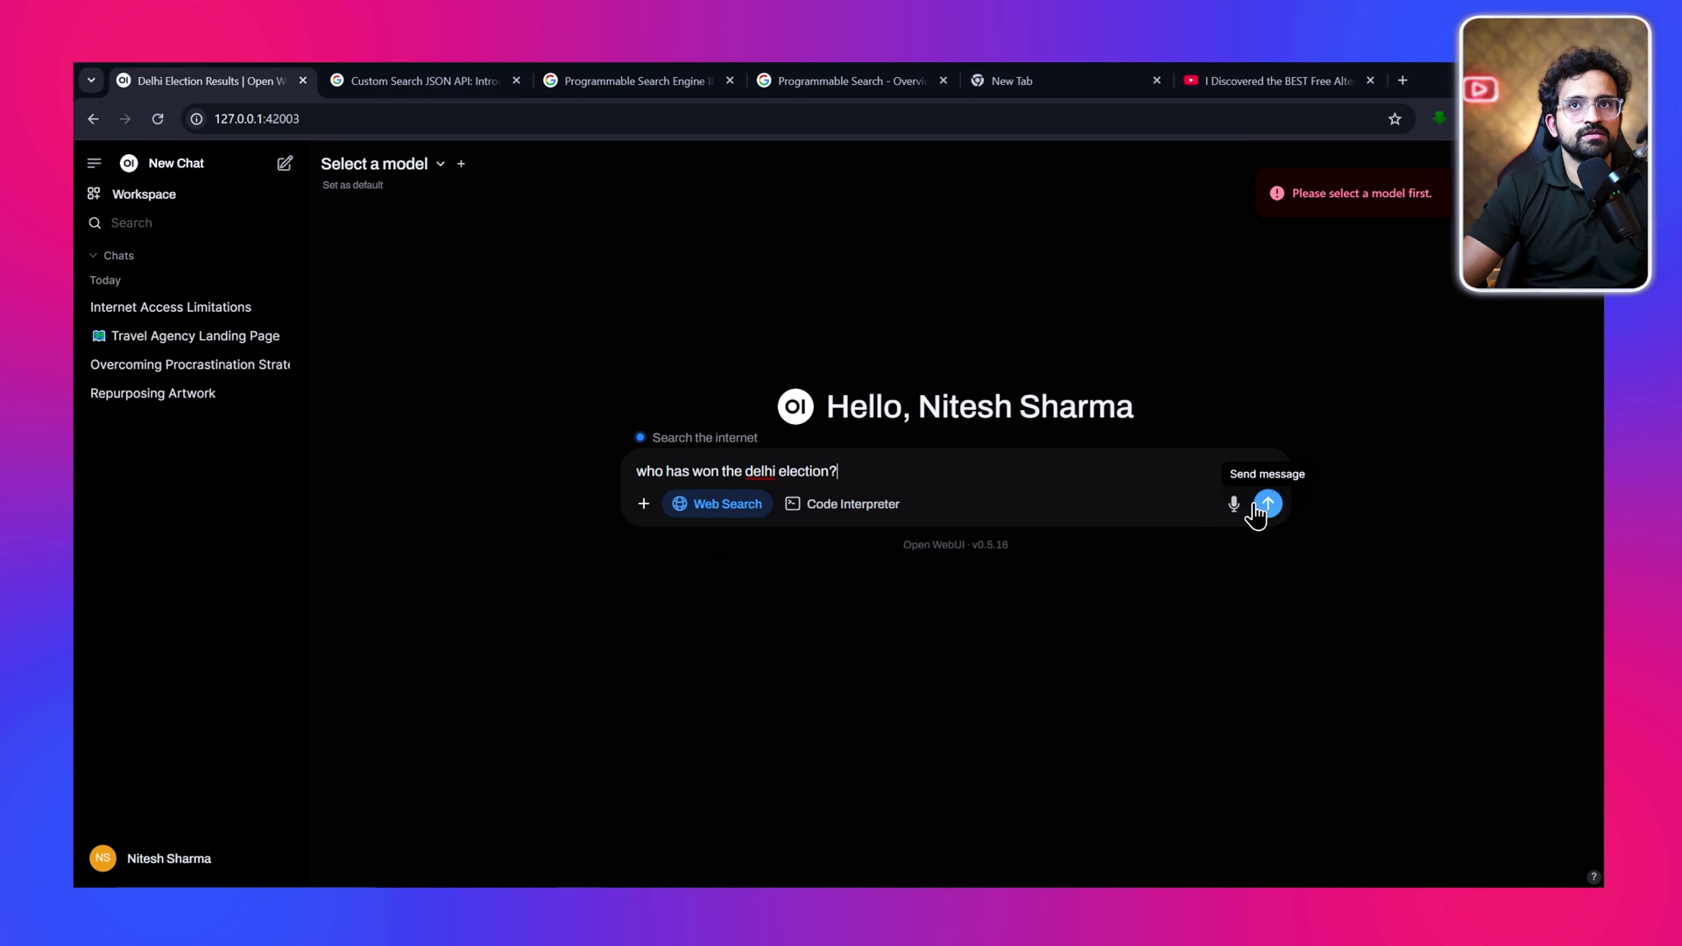
pyautogui.click(386, 164)
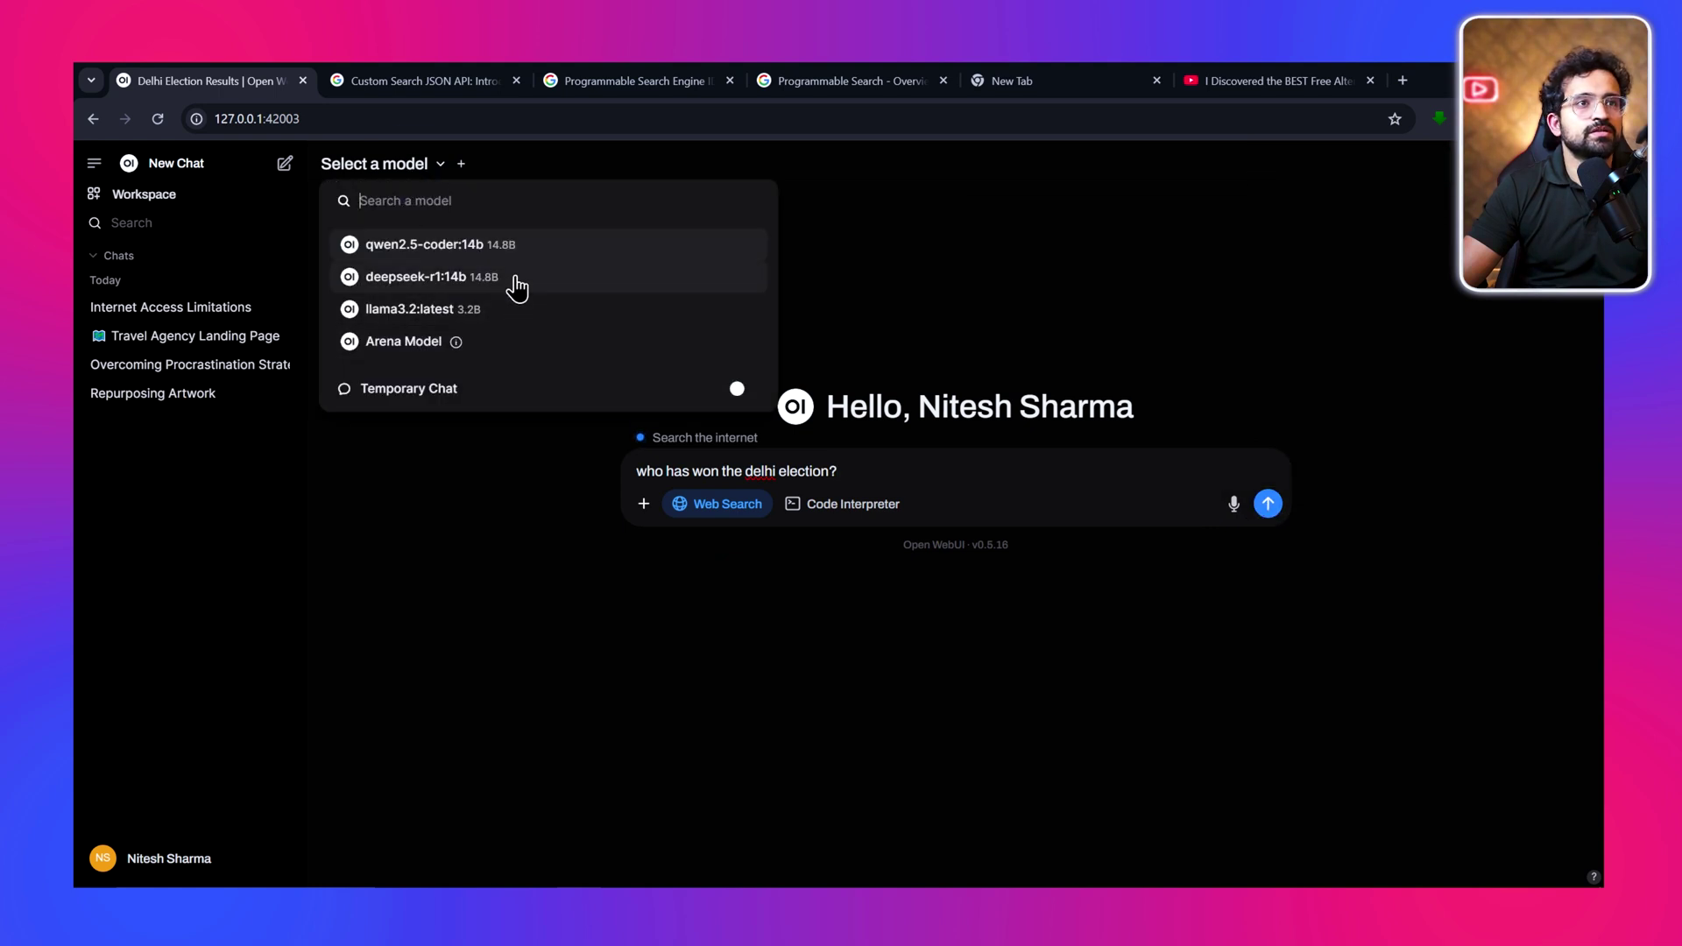
pyautogui.click(473, 308)
pyautogui.click(1267, 505)
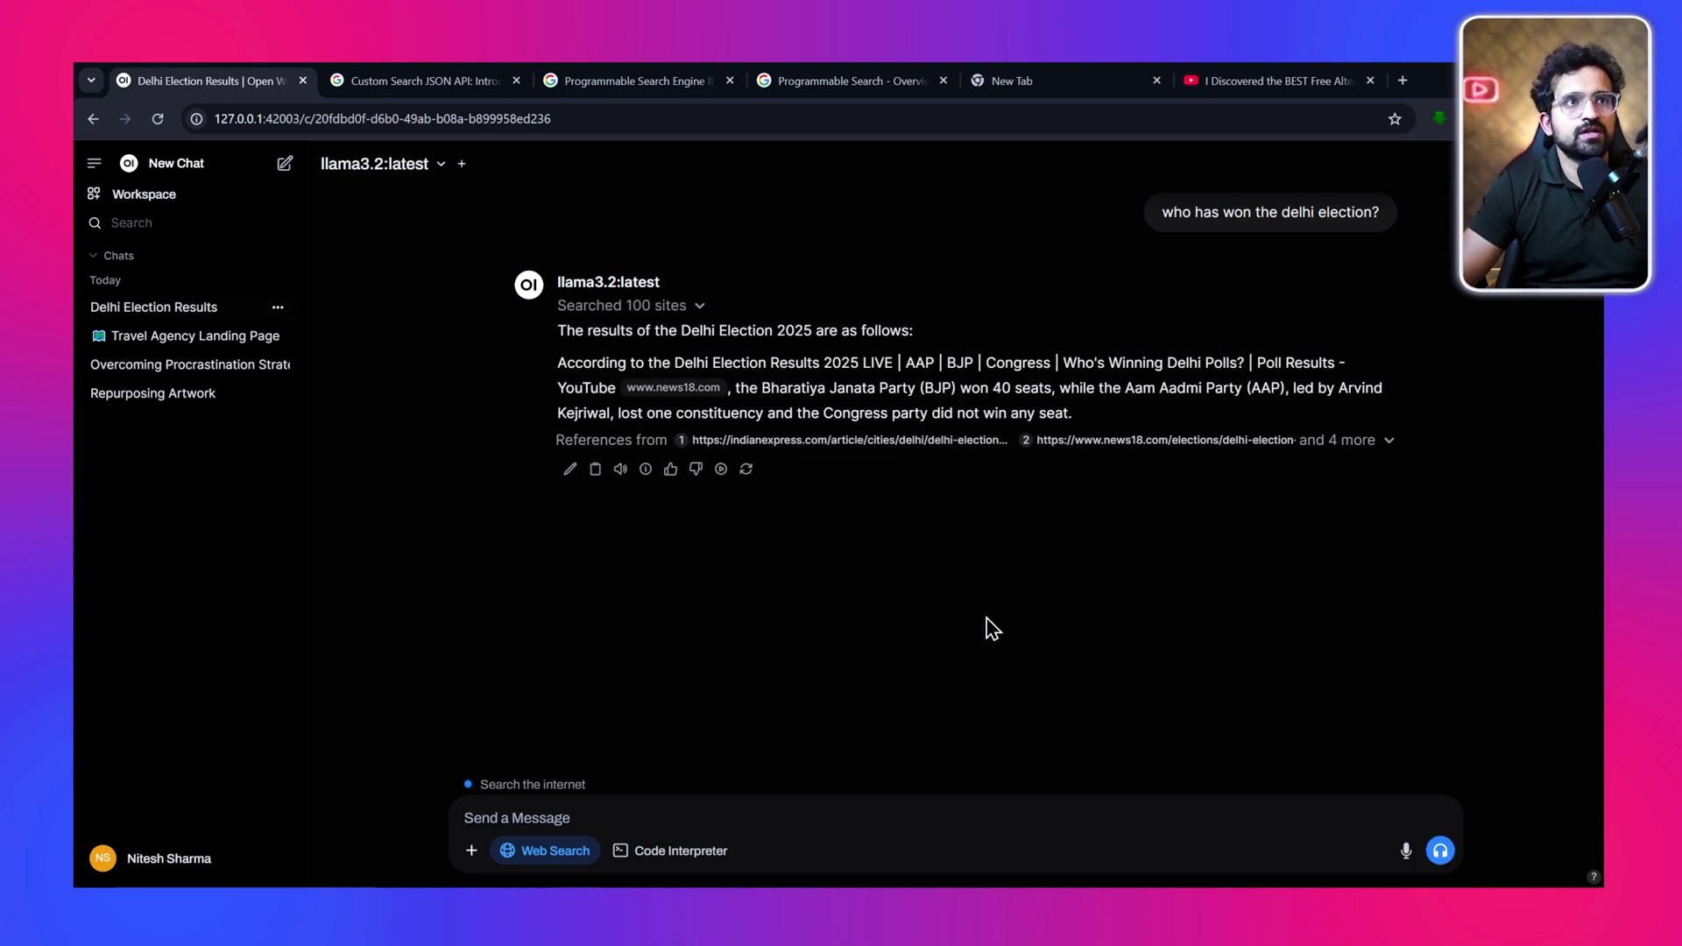
pyautogui.click(443, 164)
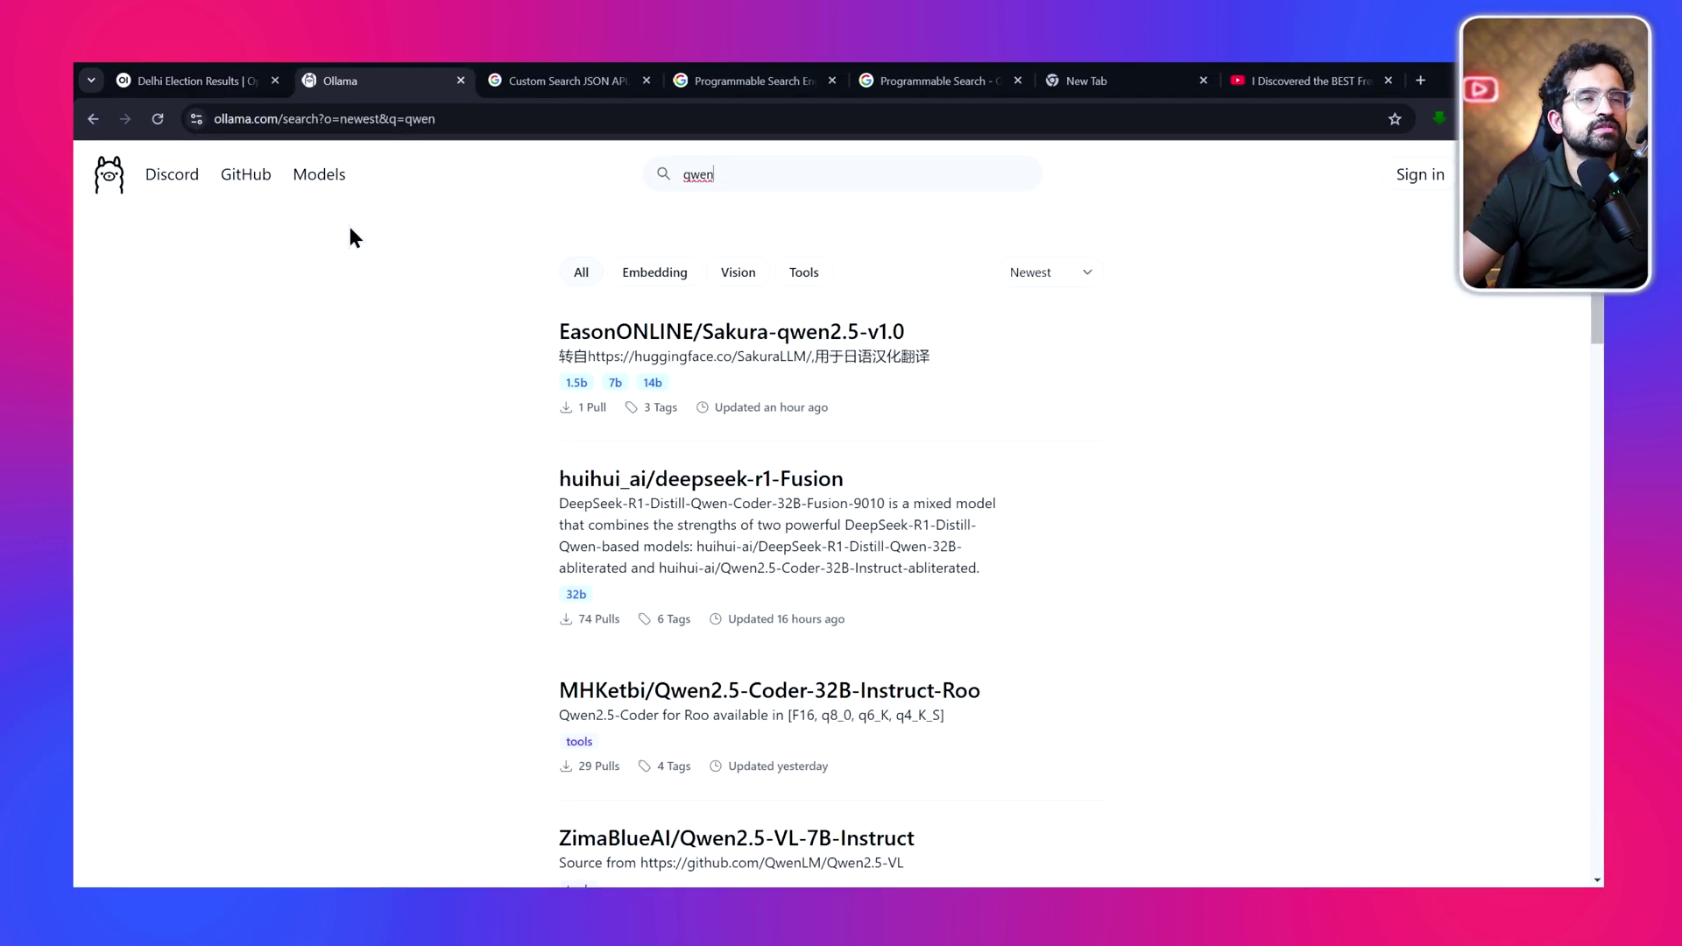
# Open the deepseek-r1 model page on Ollama and choose the 1.5b size
pyautogui.click(317, 183)
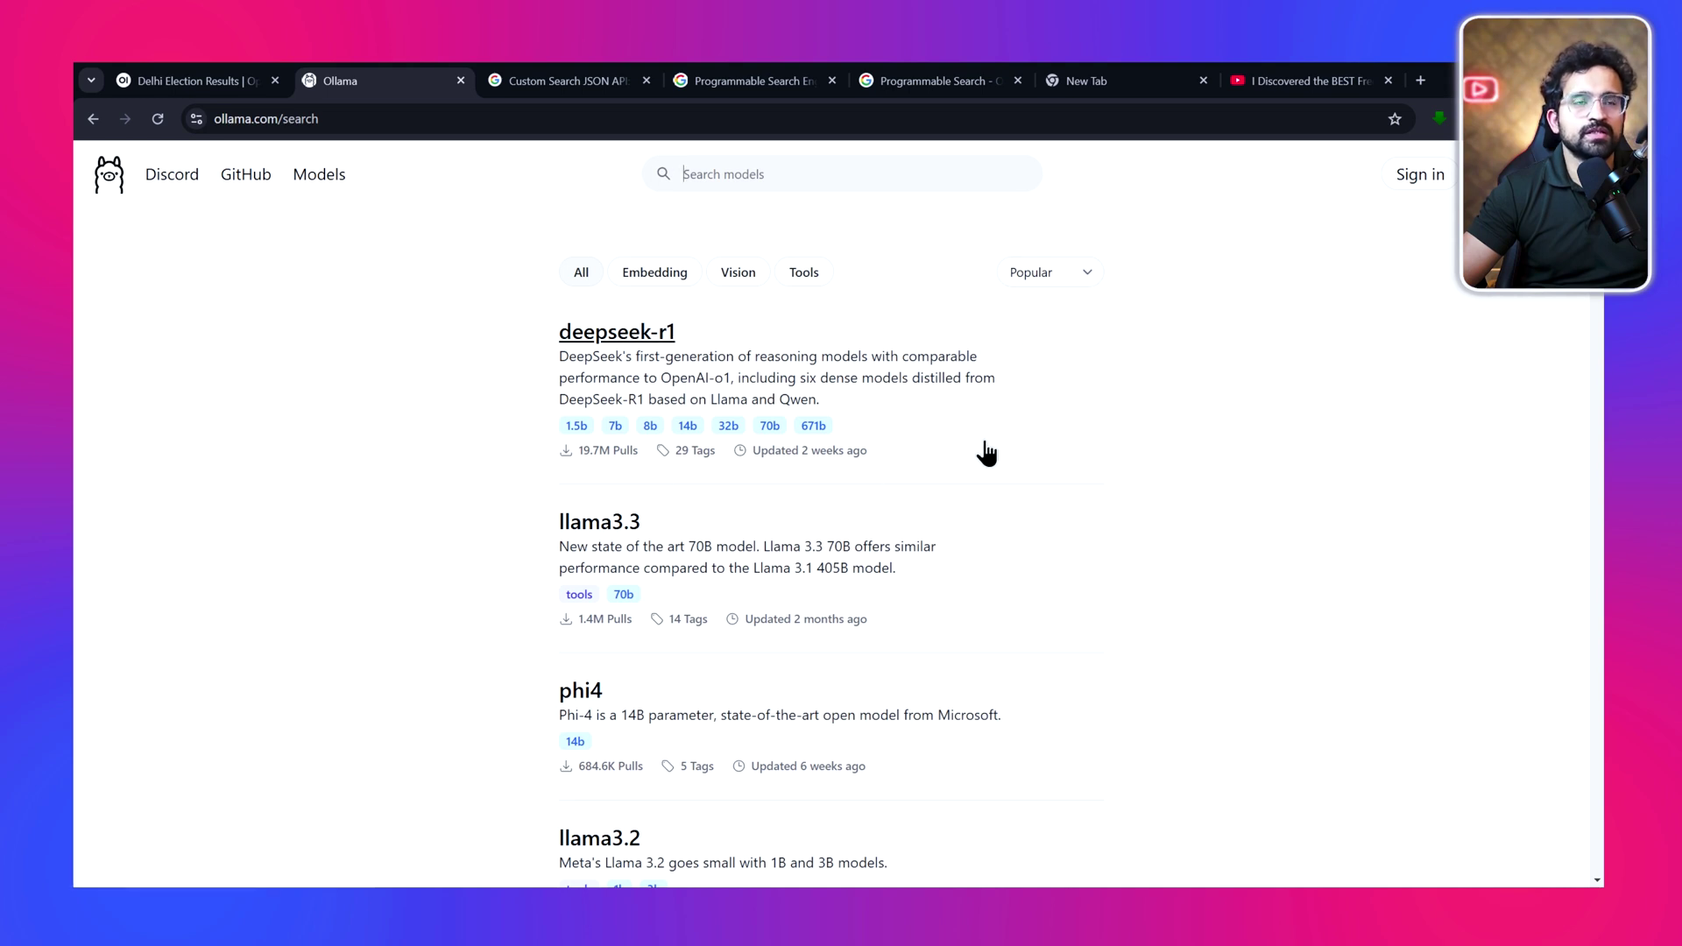
pyautogui.click(675, 378)
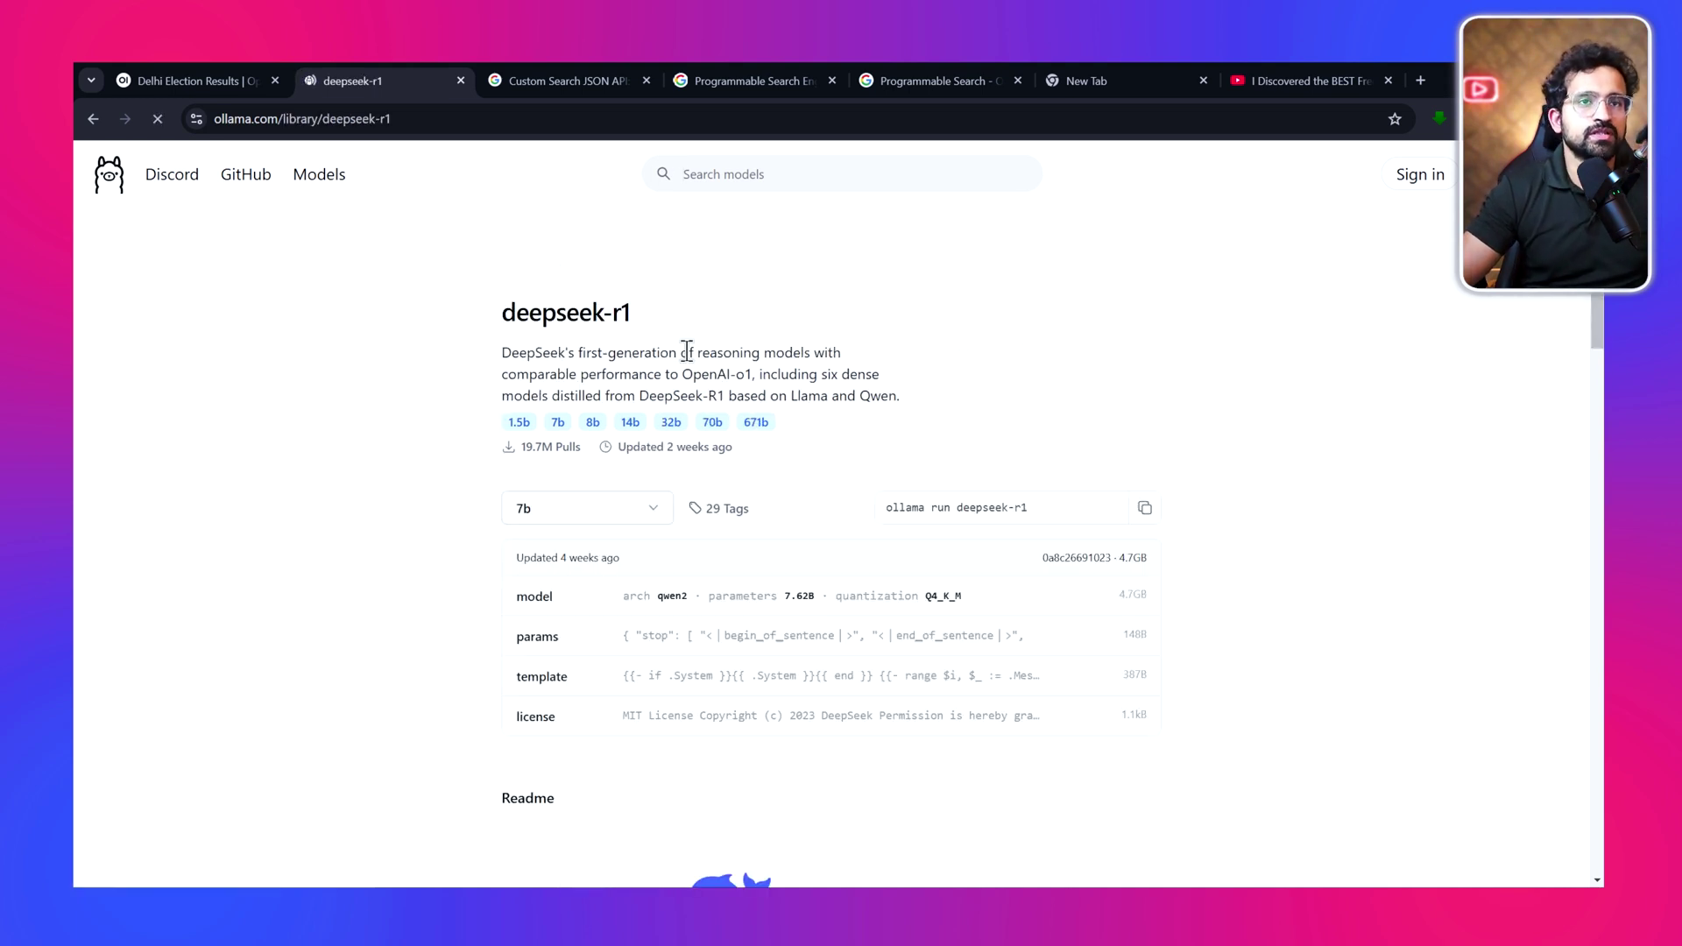
pyautogui.click(655, 512)
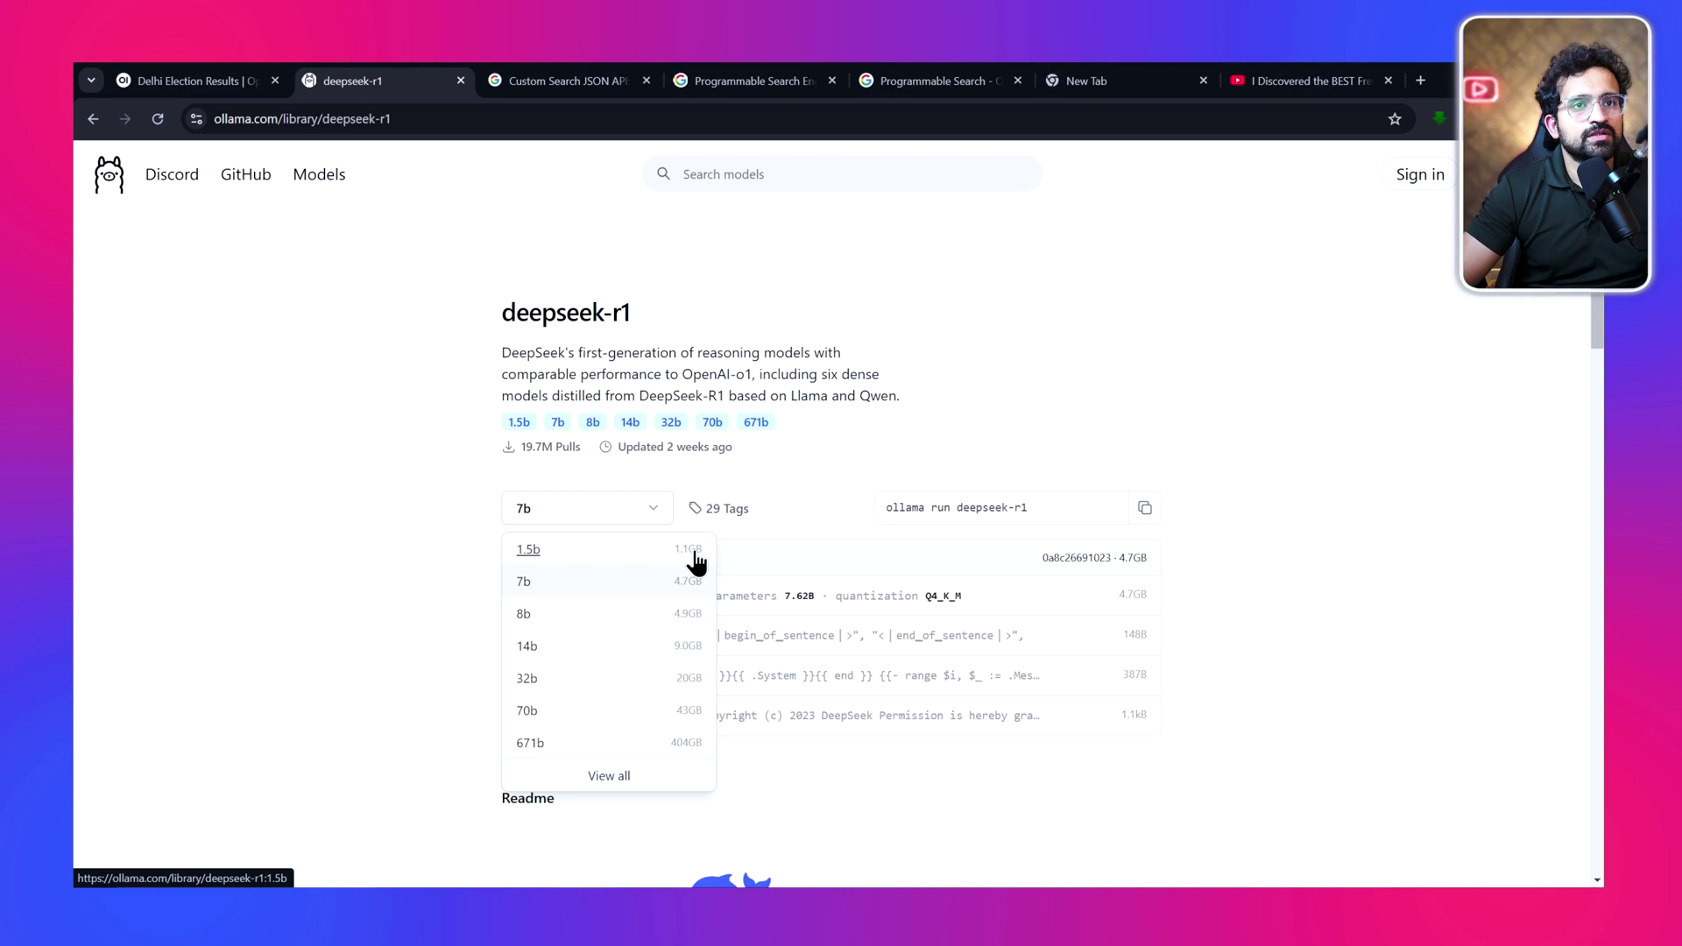
pyautogui.click(689, 551)
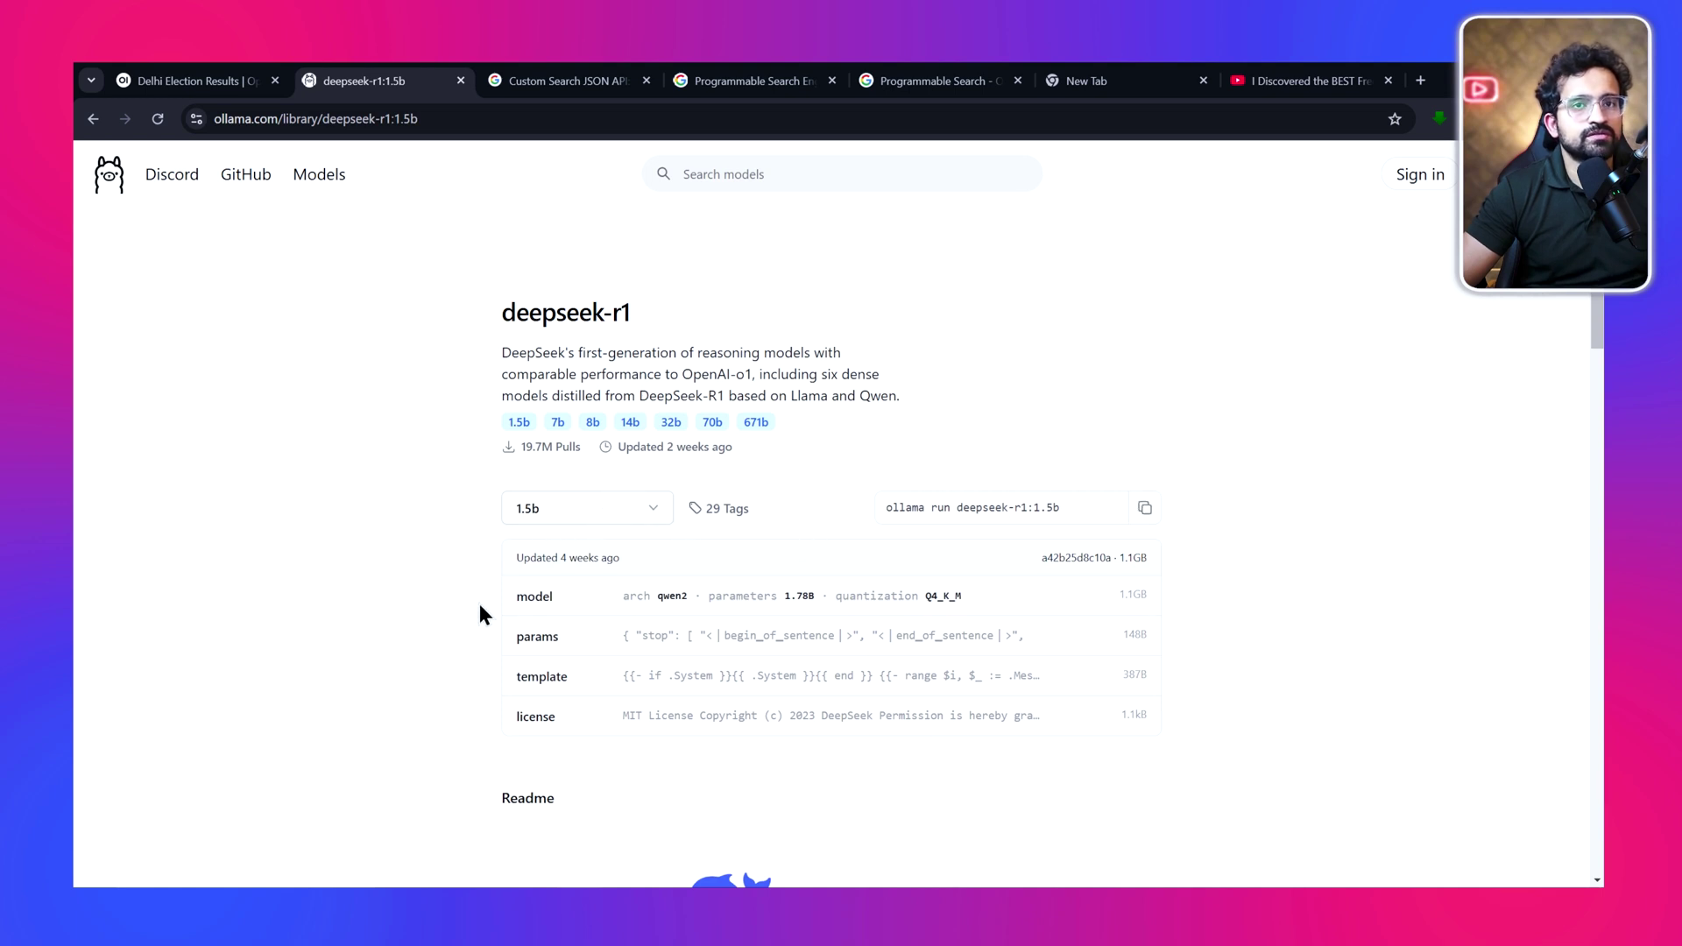
# Launch Command Prompt from the Start search with 'cmd'
pyautogui.press('super')
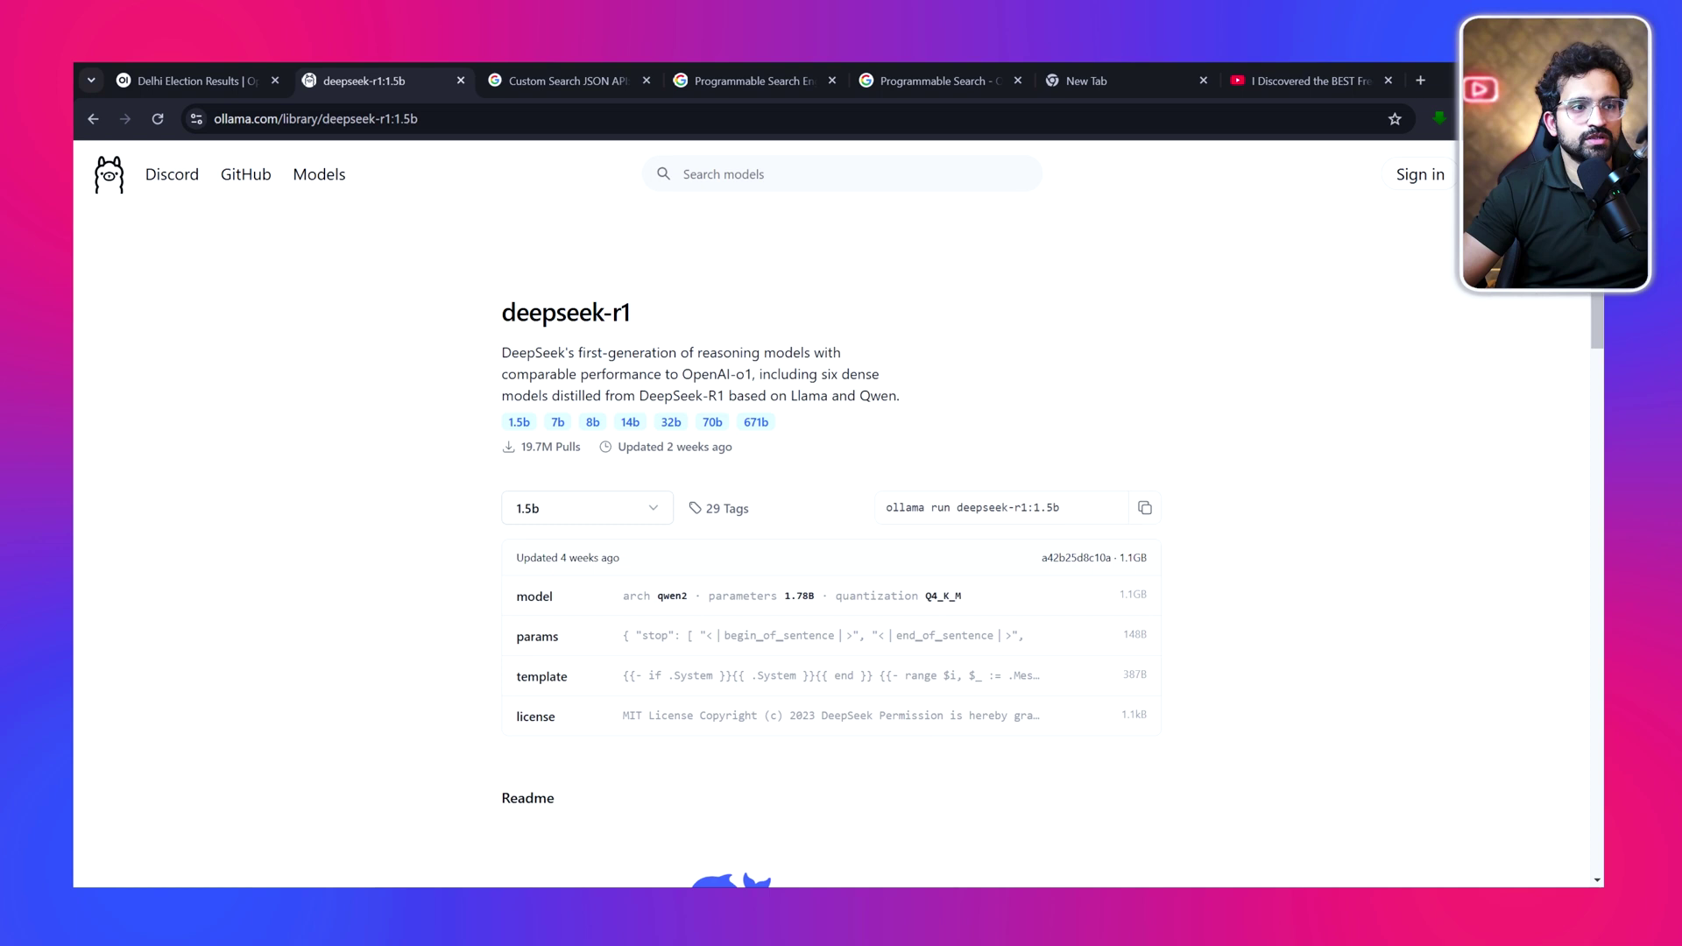
pyautogui.write('cmd')
pyautogui.click(1144, 507)
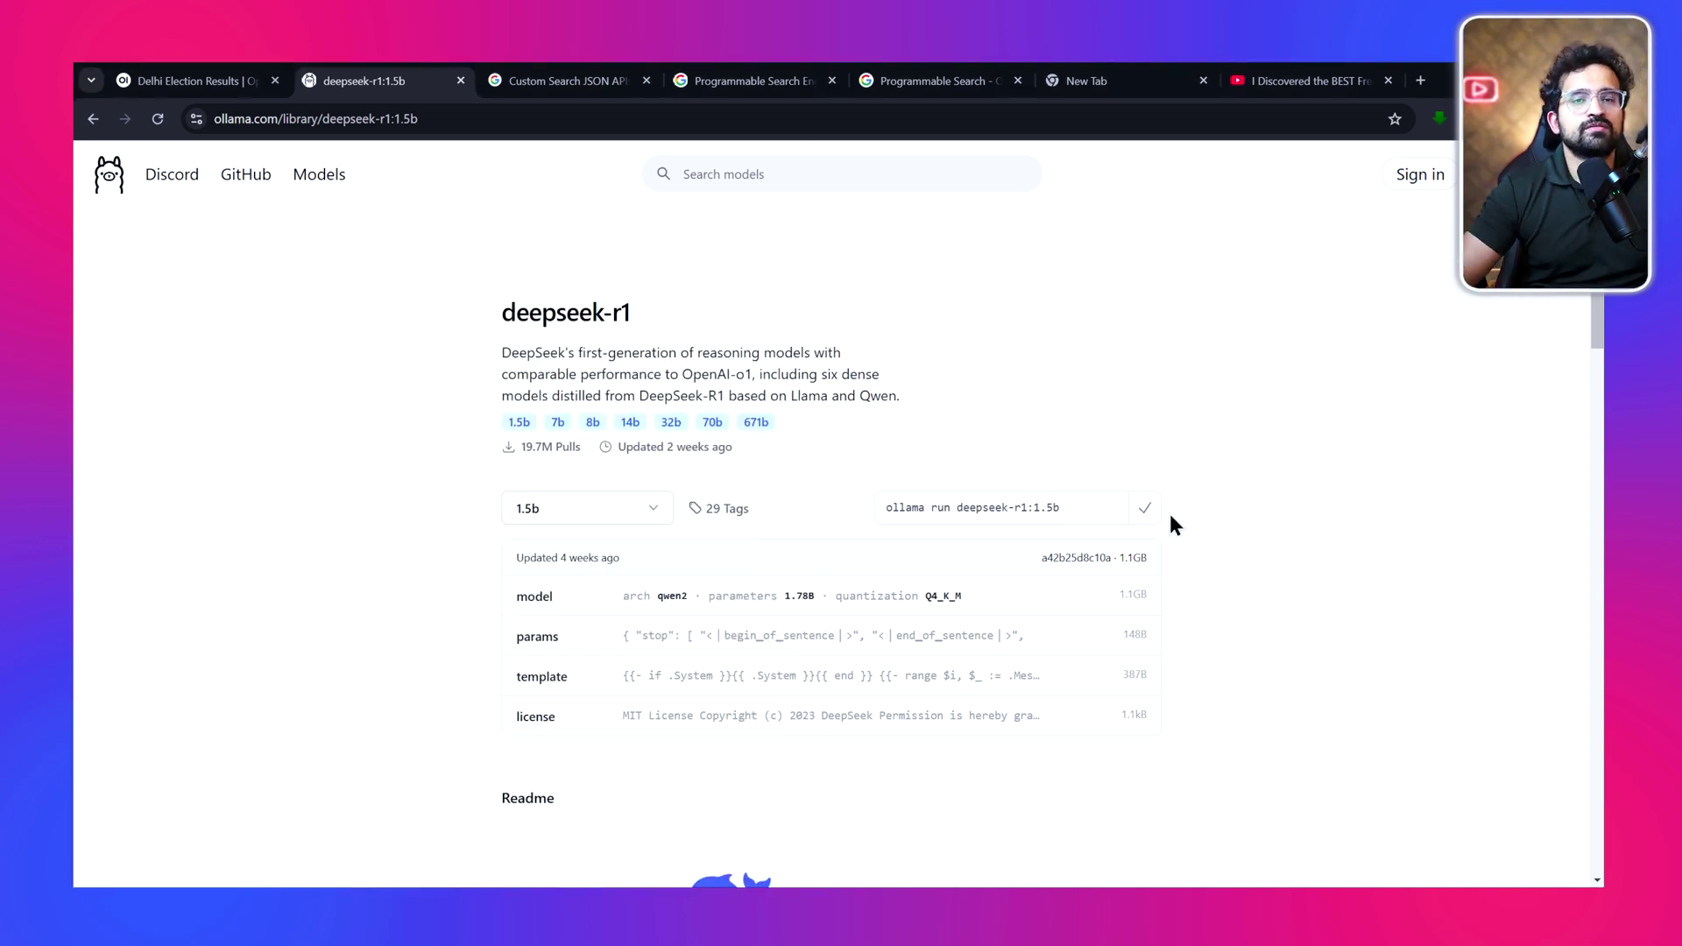
# Run 'ollama run deepseek-r1:1.5b' in Command Prompt, then return to the Open WebUI chat
pyautogui.hotkey('ctrl', 'v')
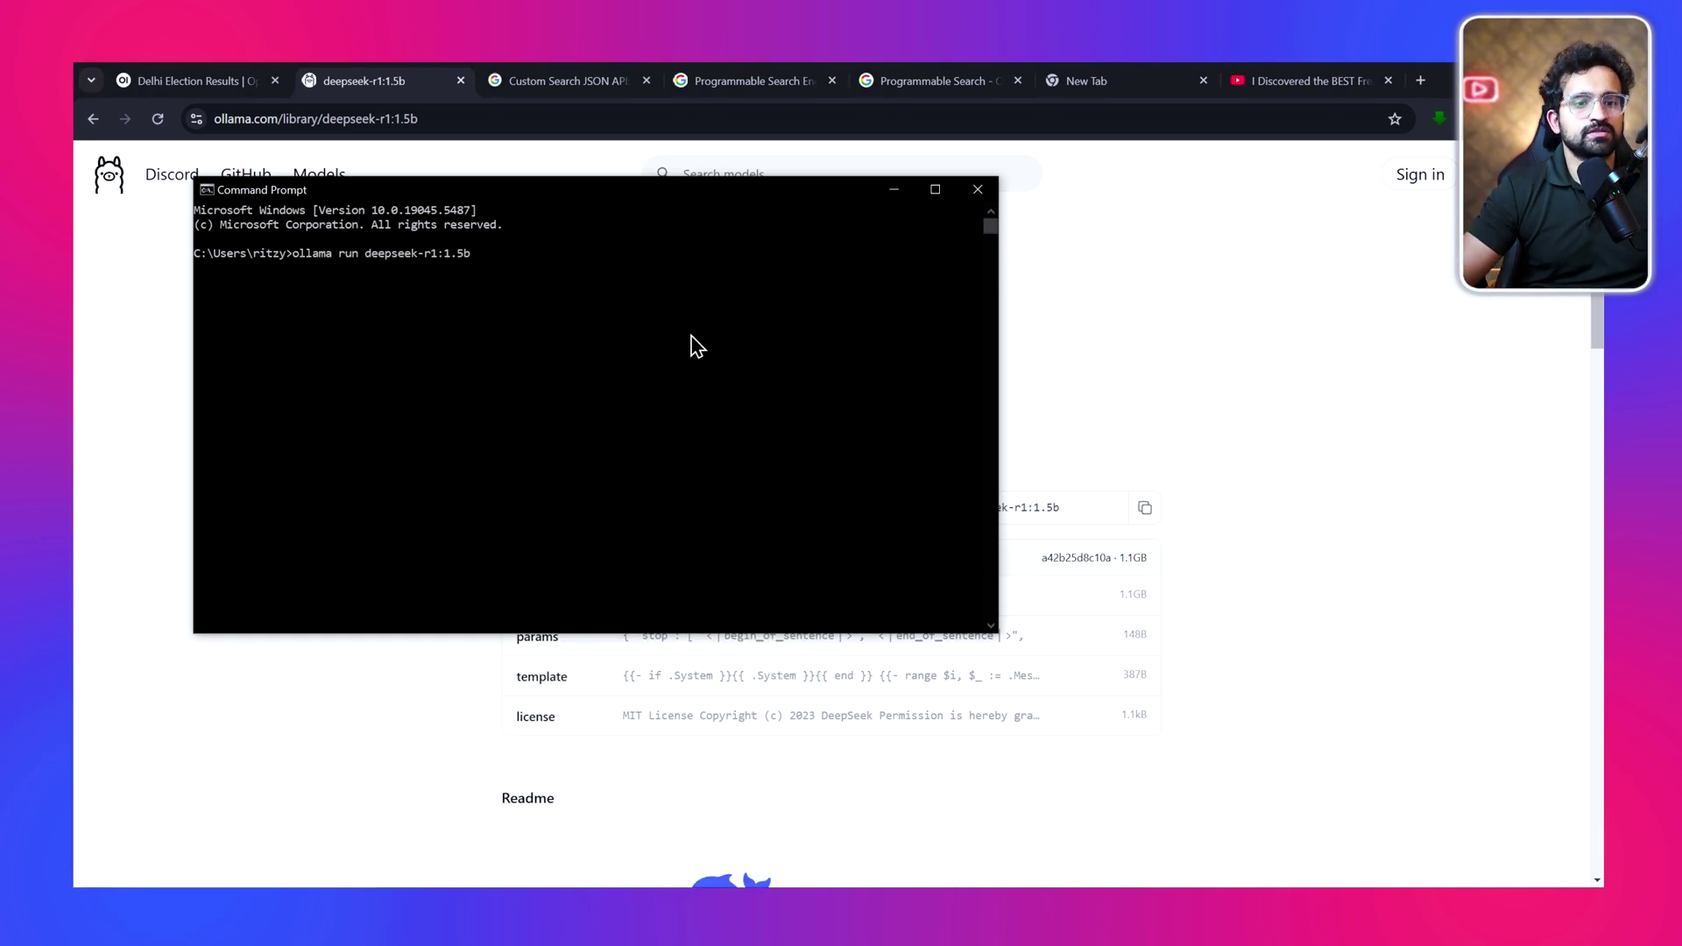
pyautogui.press('Return')
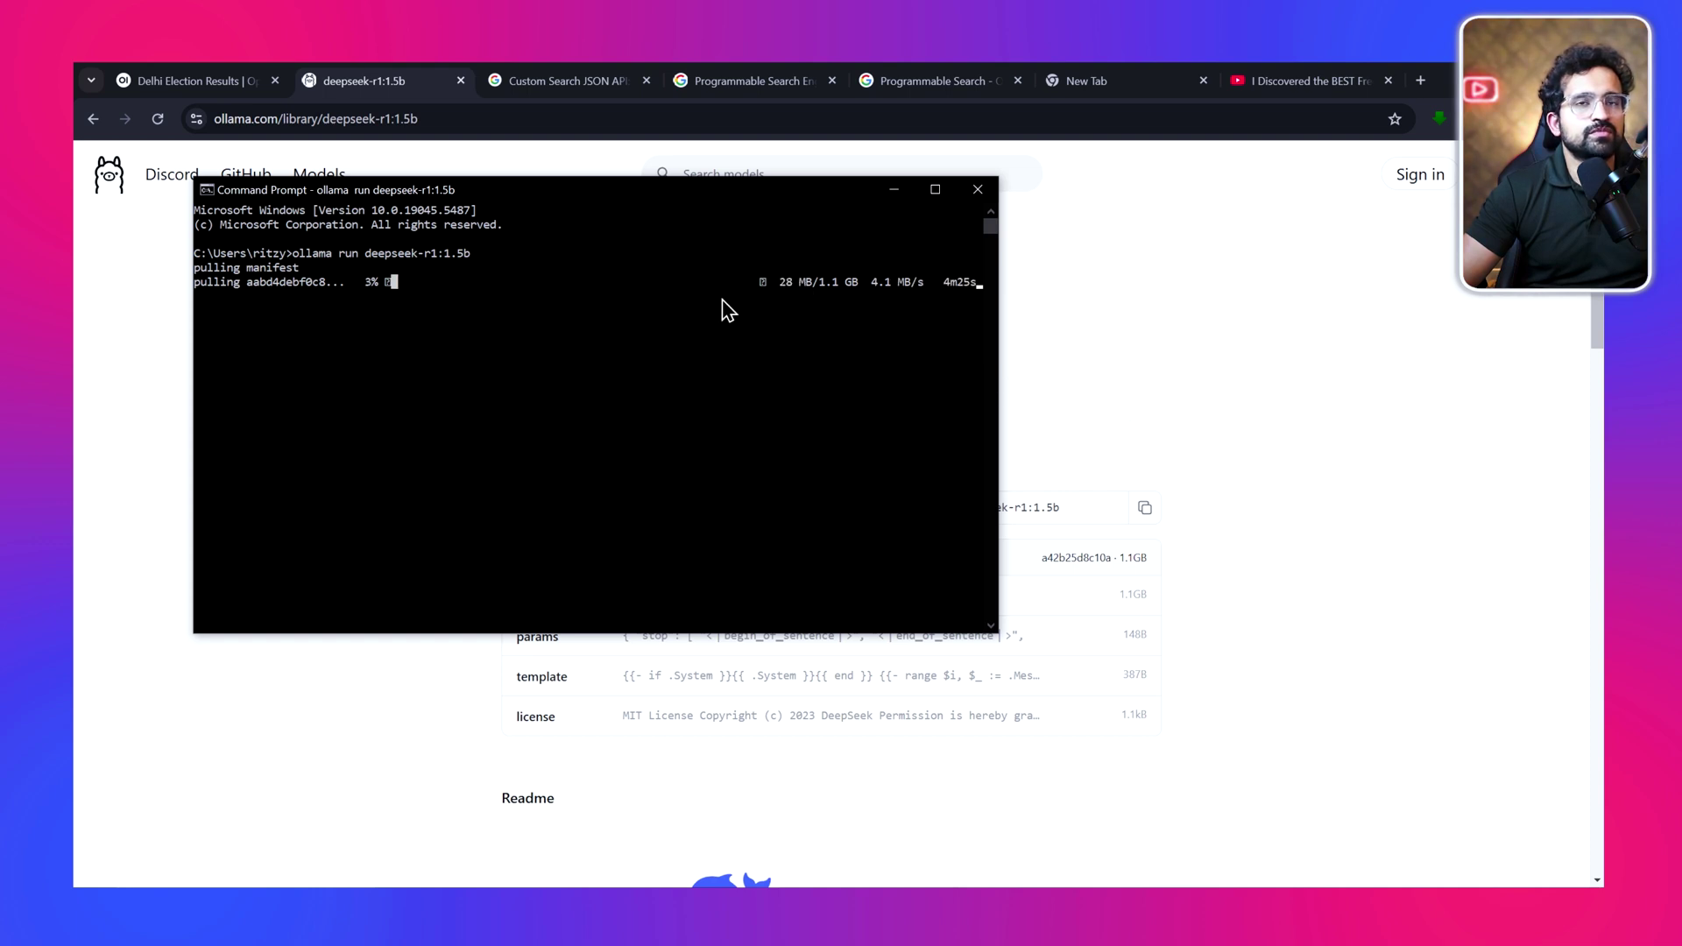
pyautogui.click(1196, 360)
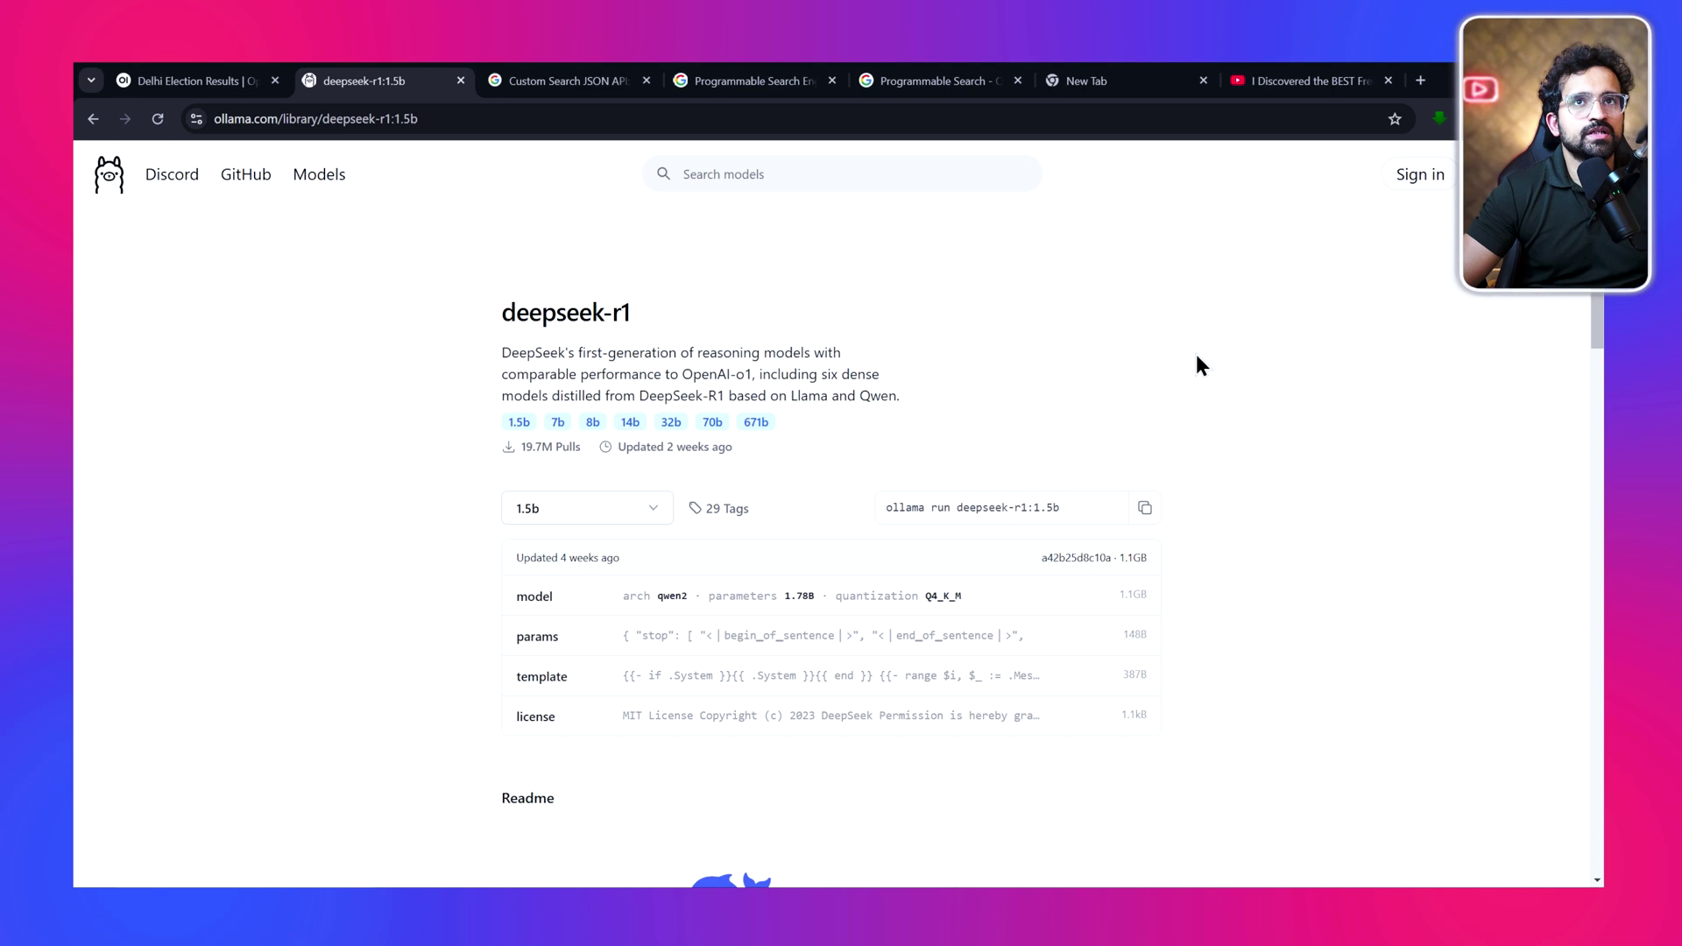
pyautogui.click(172, 80)
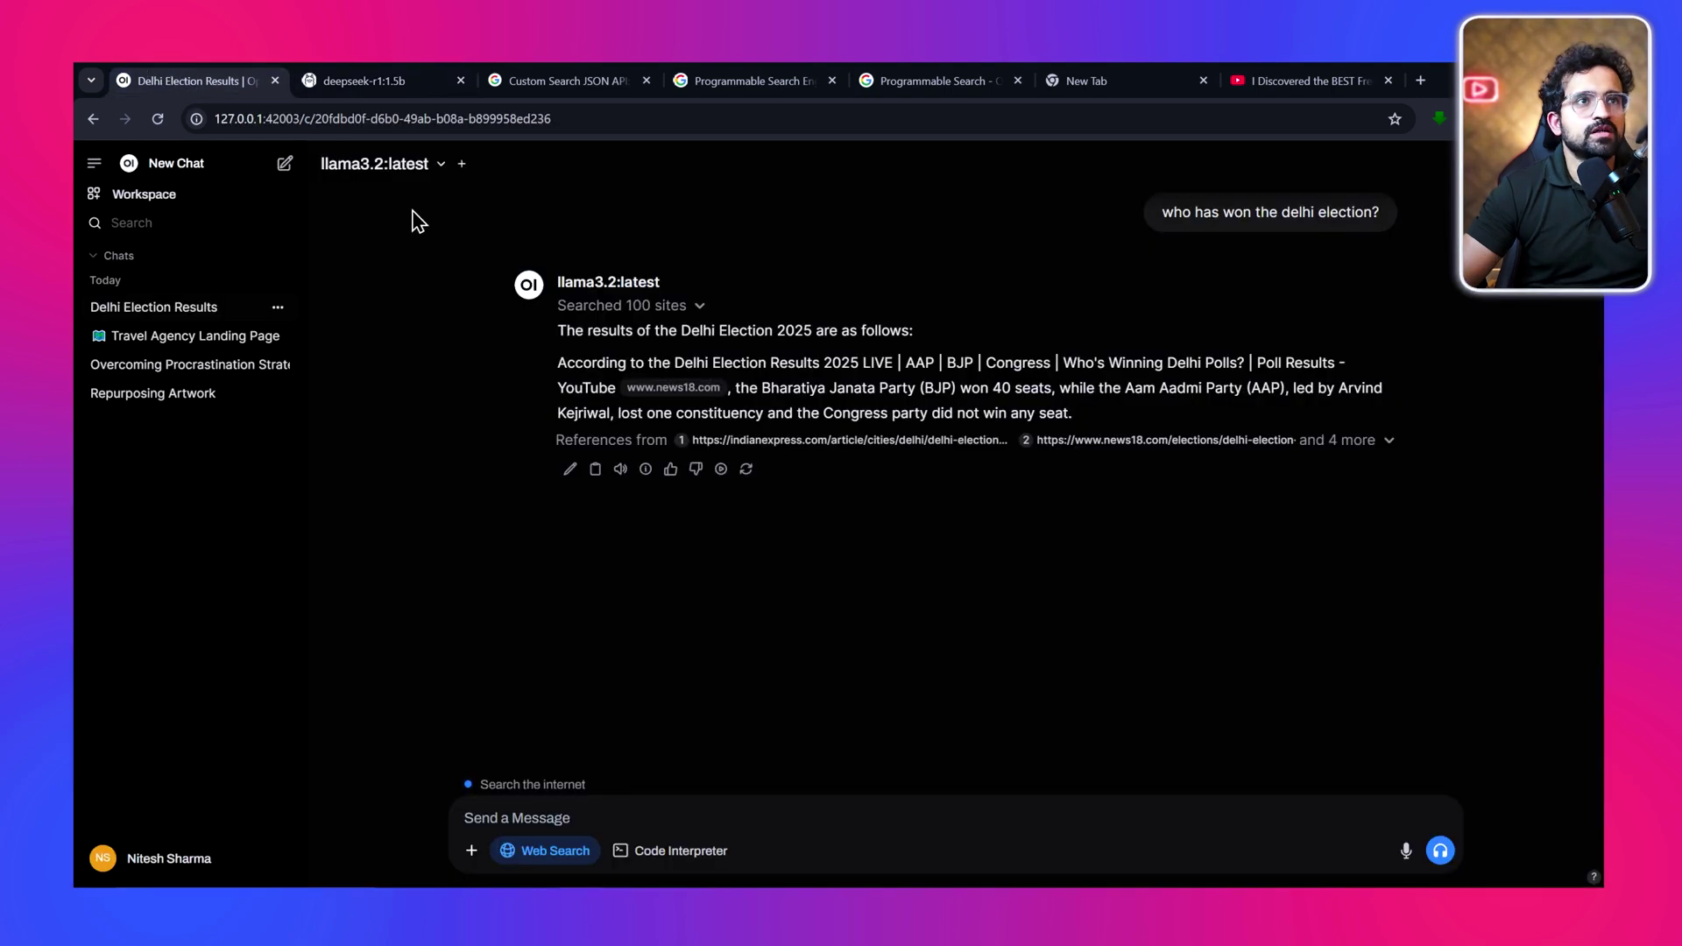
pyautogui.click(385, 163)
# Go to Admin Panel > Settings > Audio and set the Speech-to-Text Engine to Deepgram
pyautogui.click(465, 453)
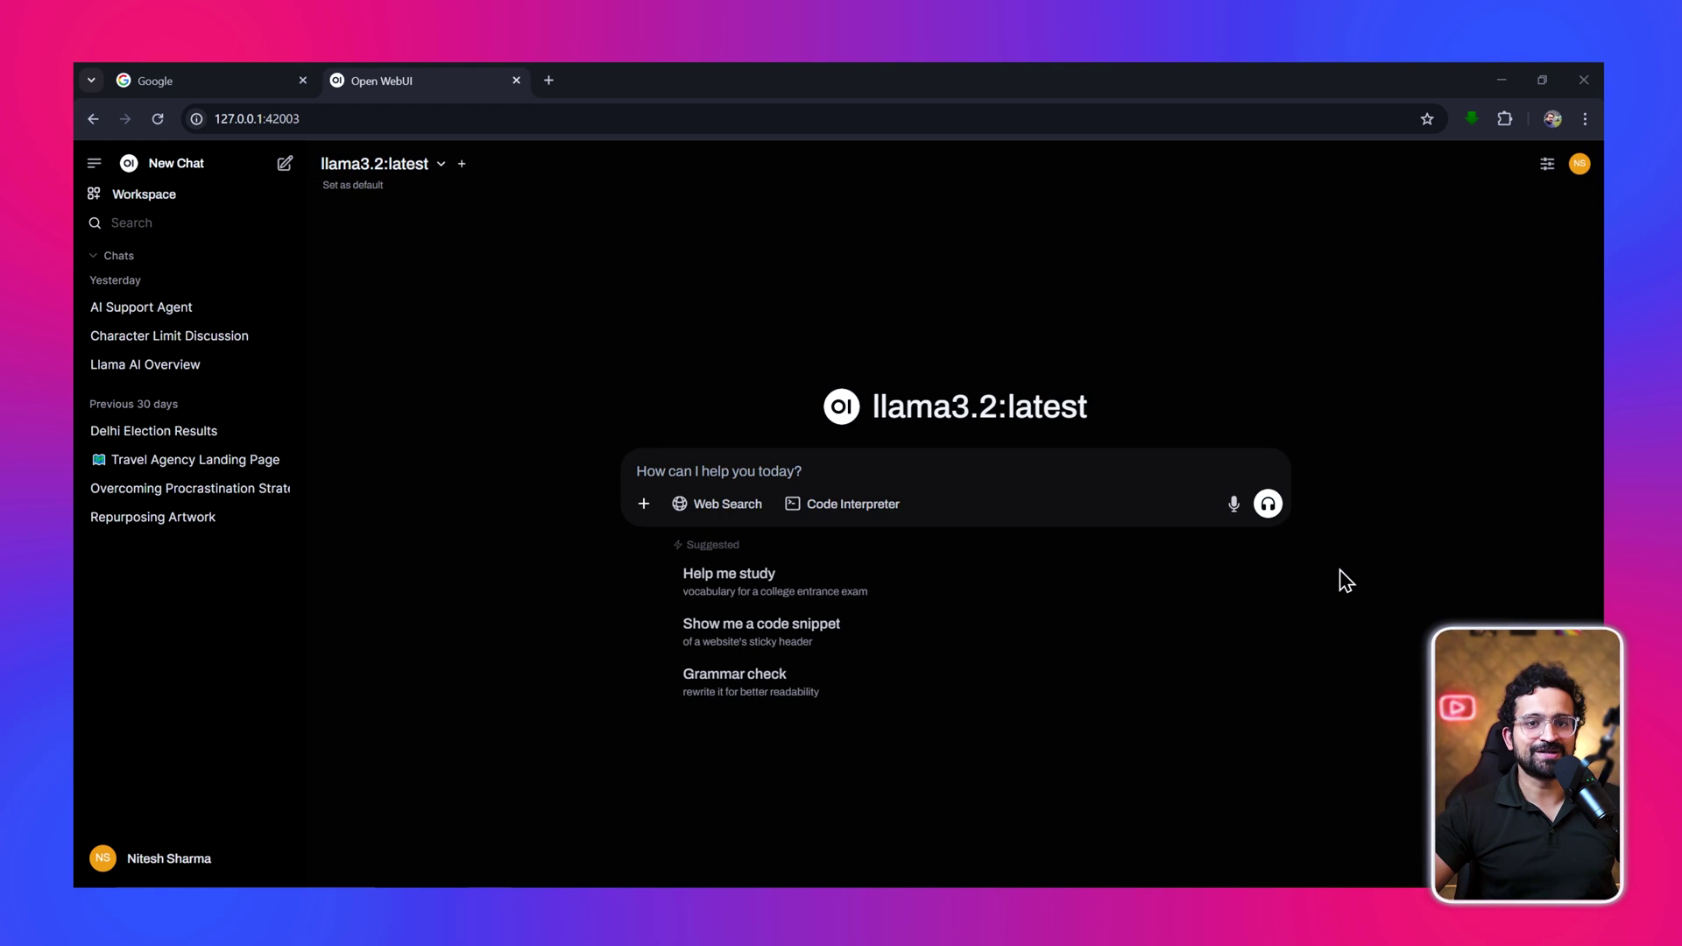
pyautogui.click(226, 876)
pyautogui.click(169, 740)
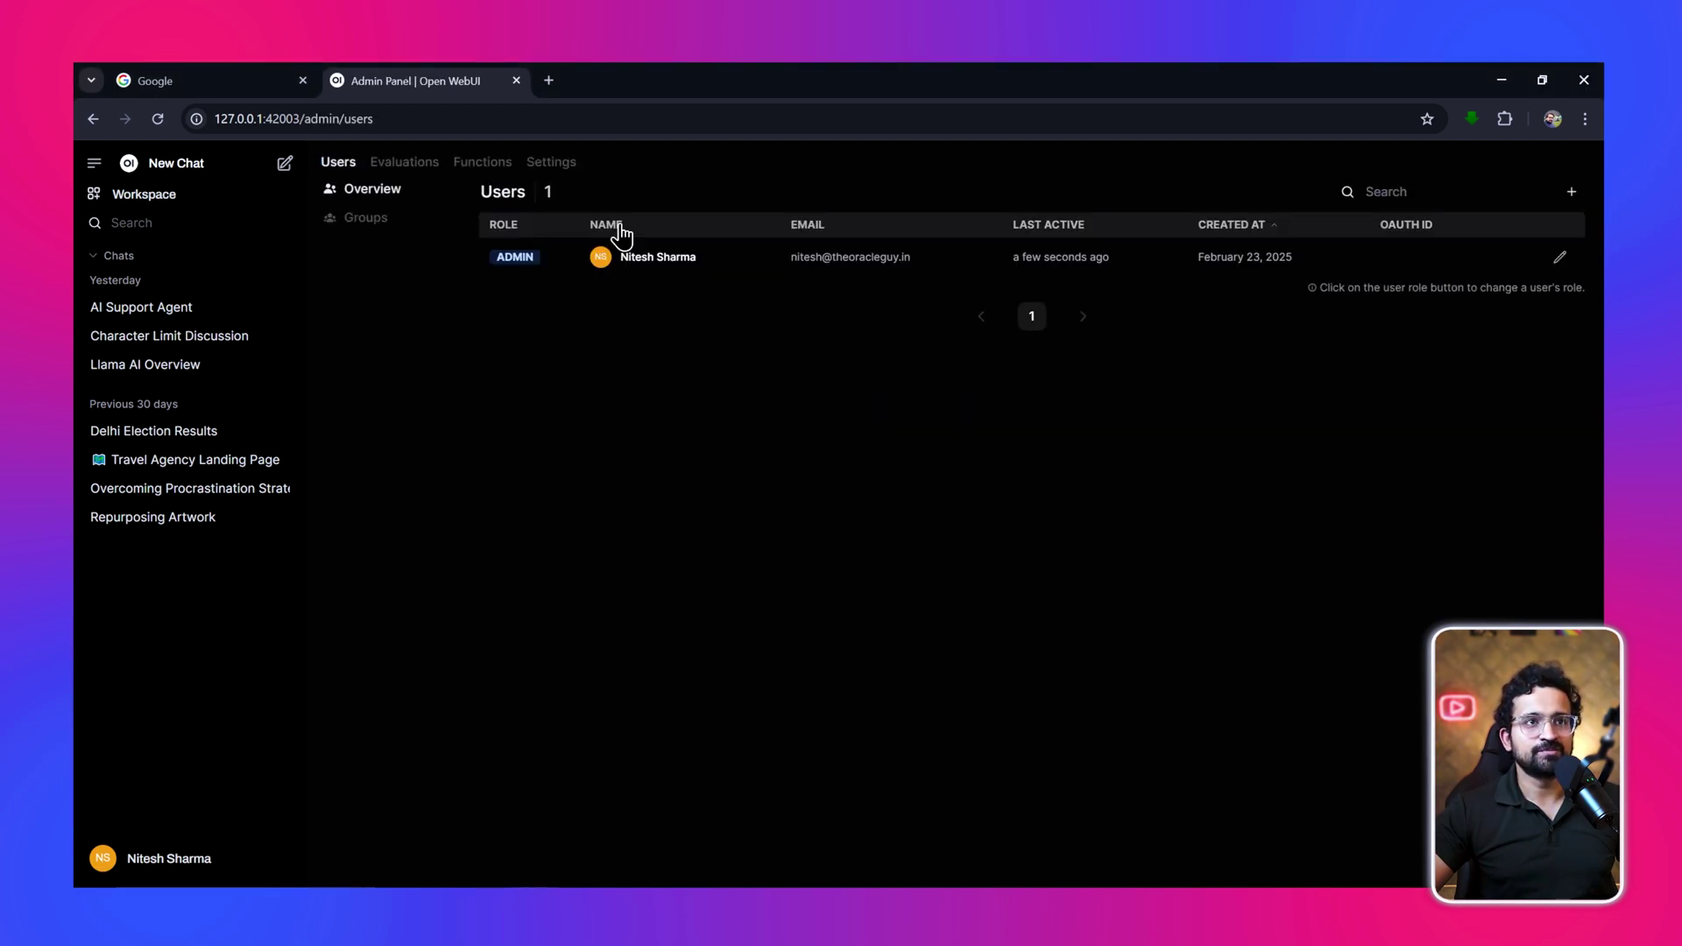
pyautogui.click(542, 171)
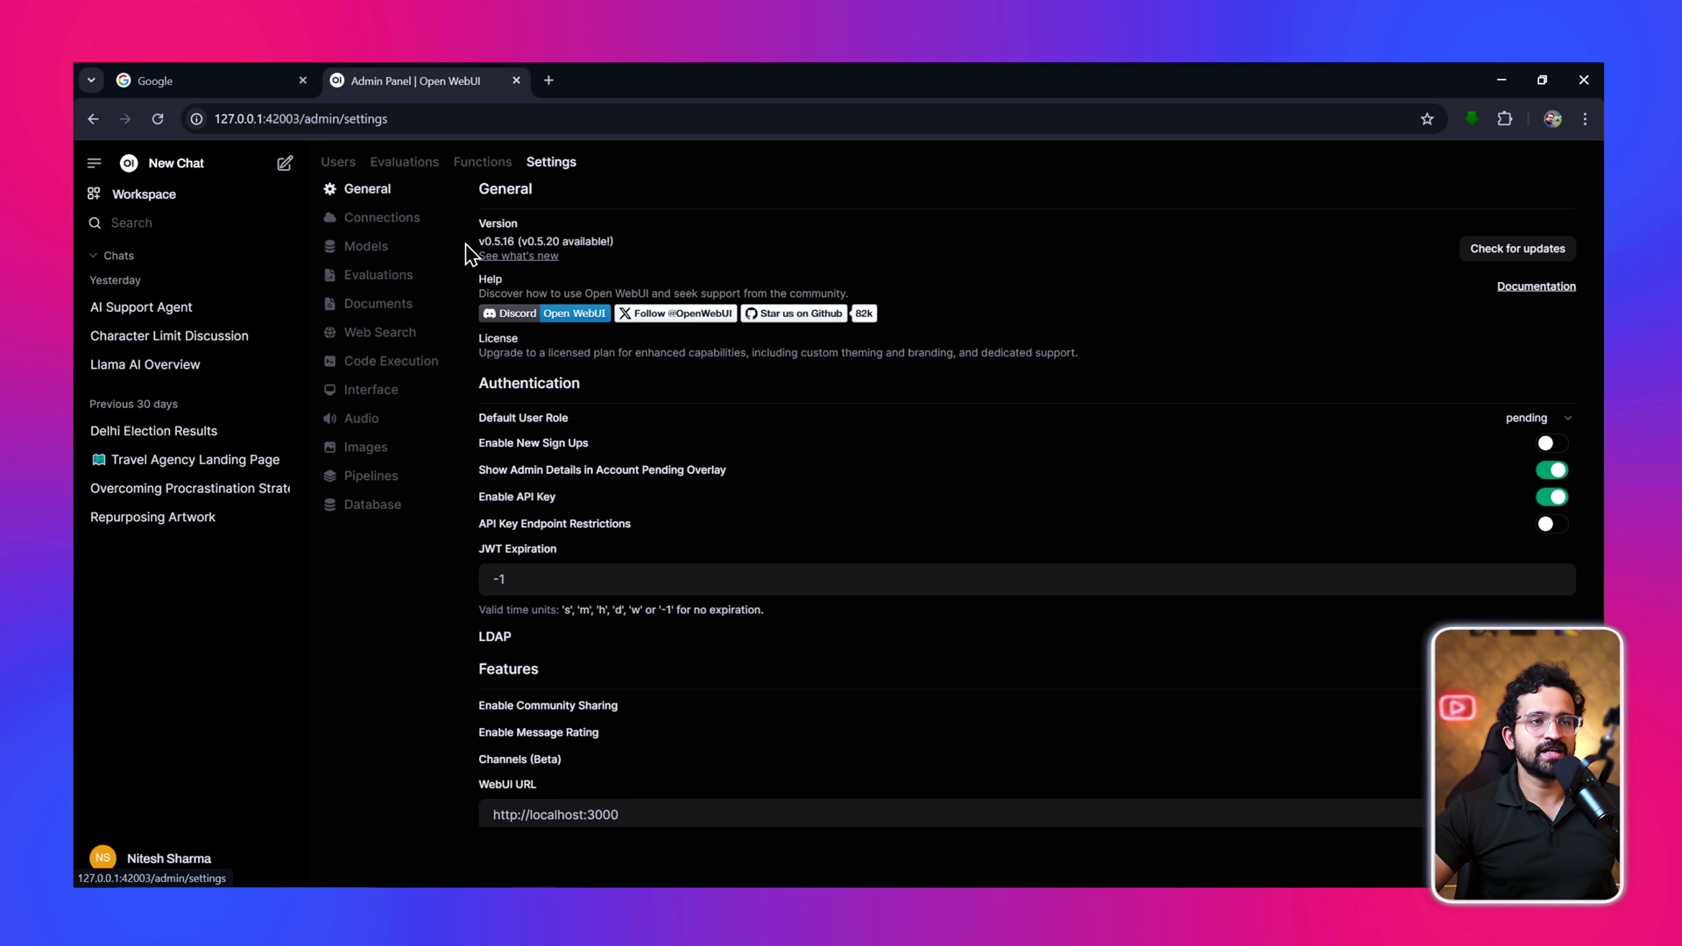
pyautogui.click(362, 420)
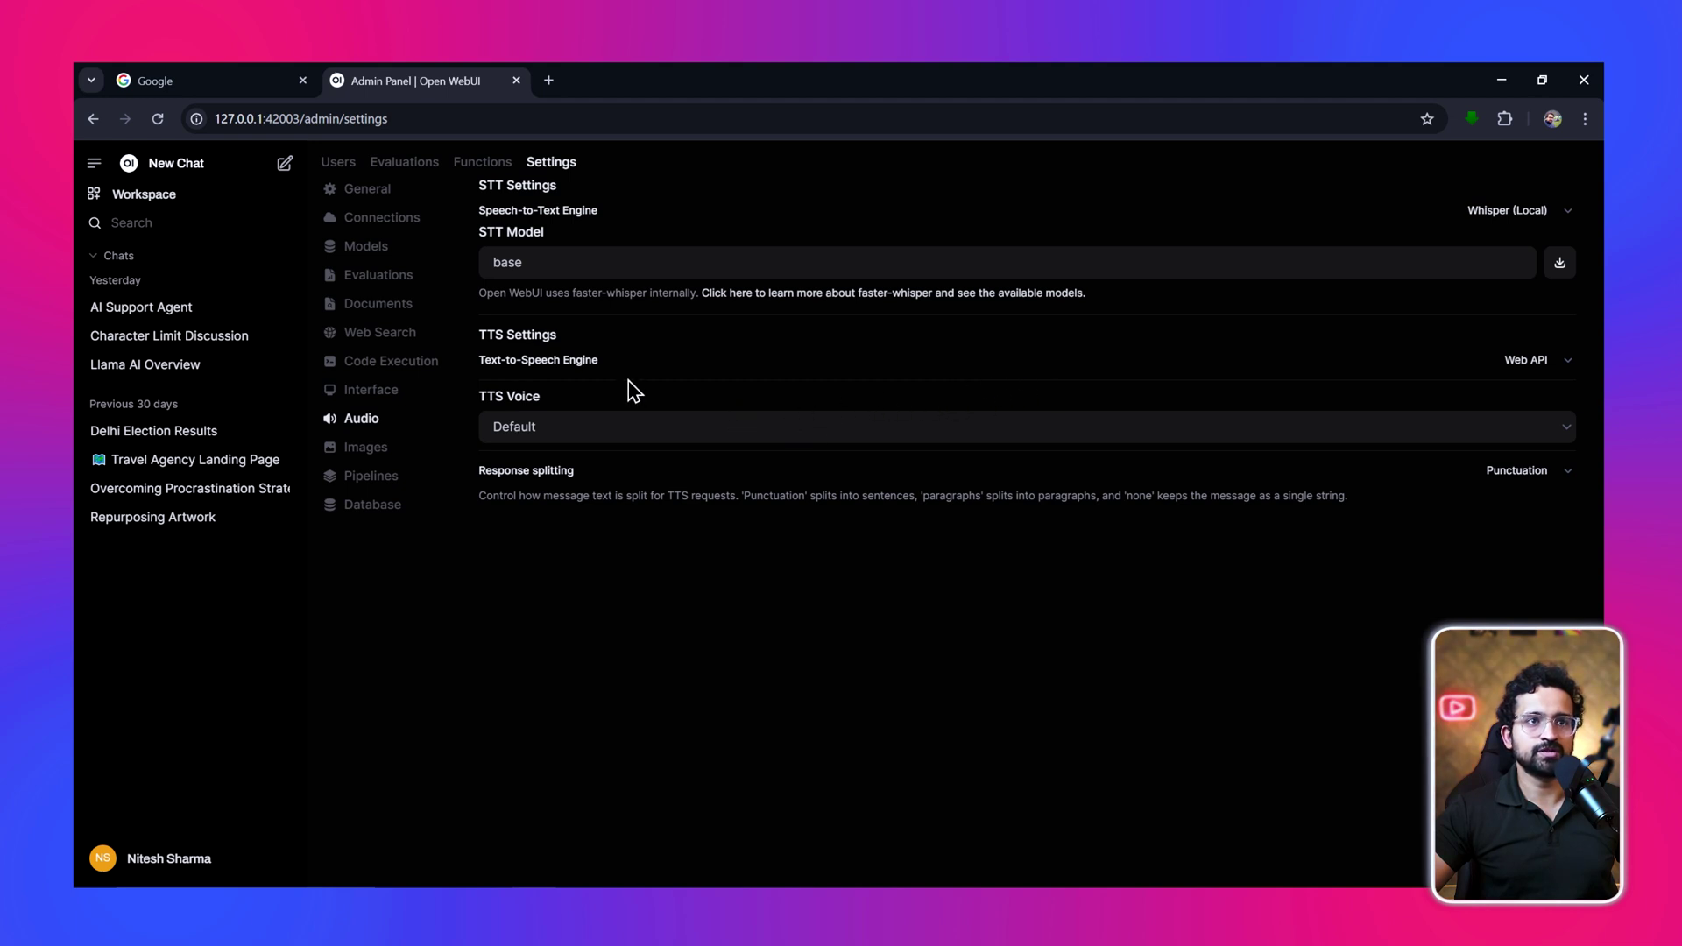
pyautogui.click(1501, 216)
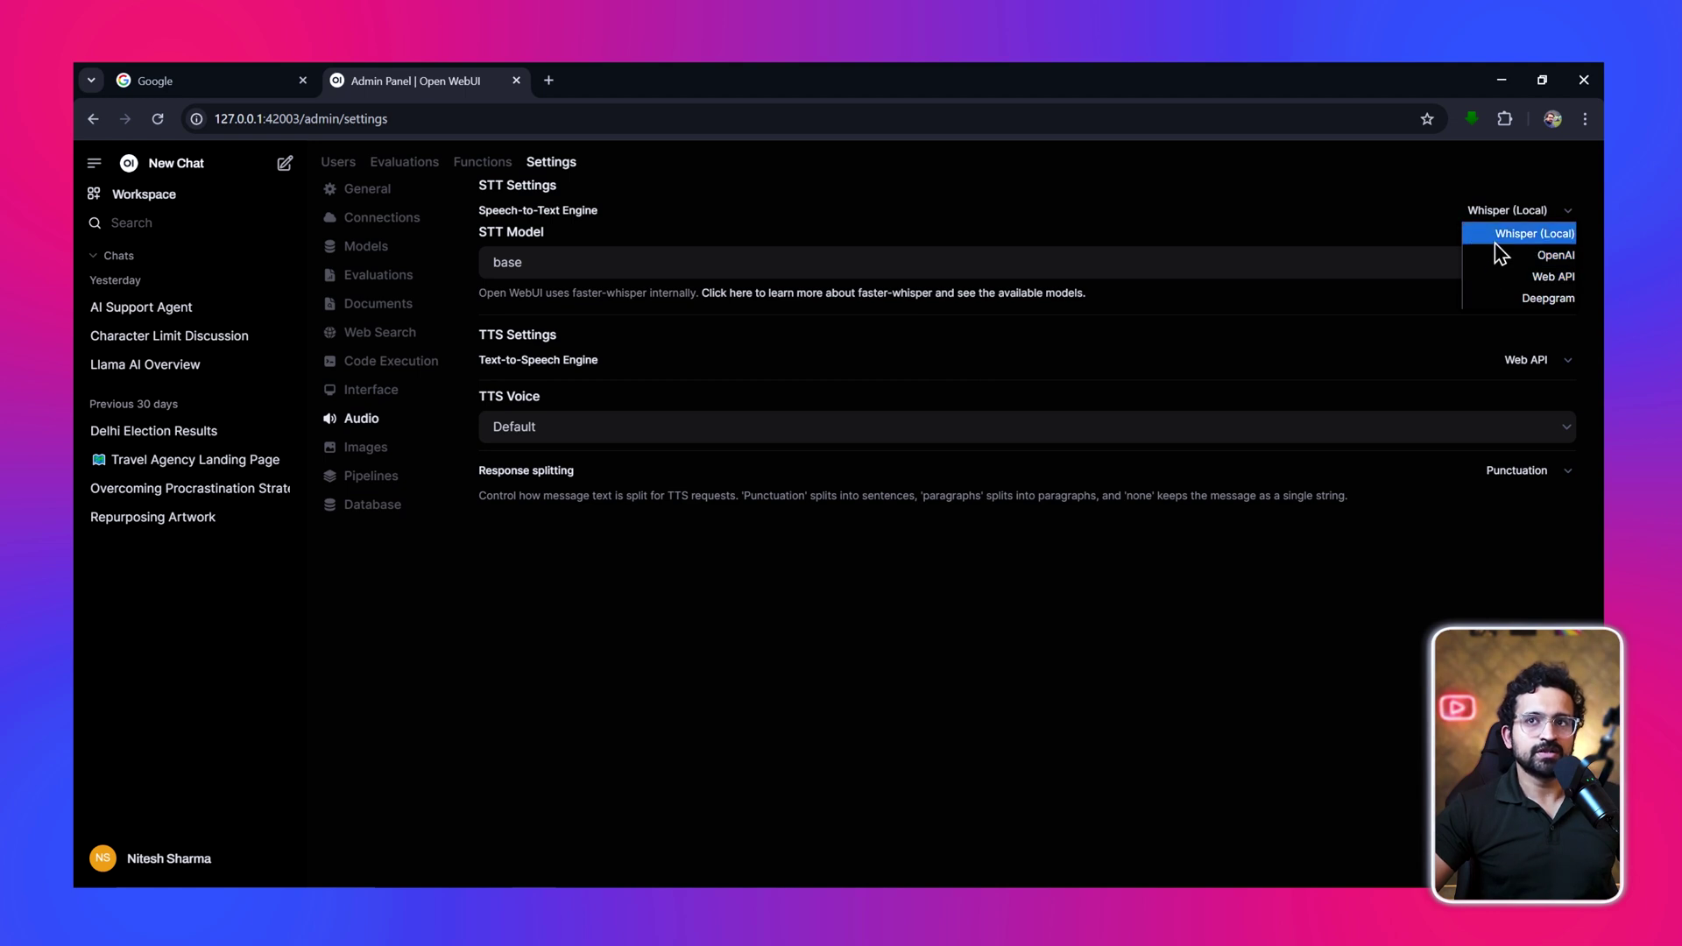
pyautogui.click(1510, 300)
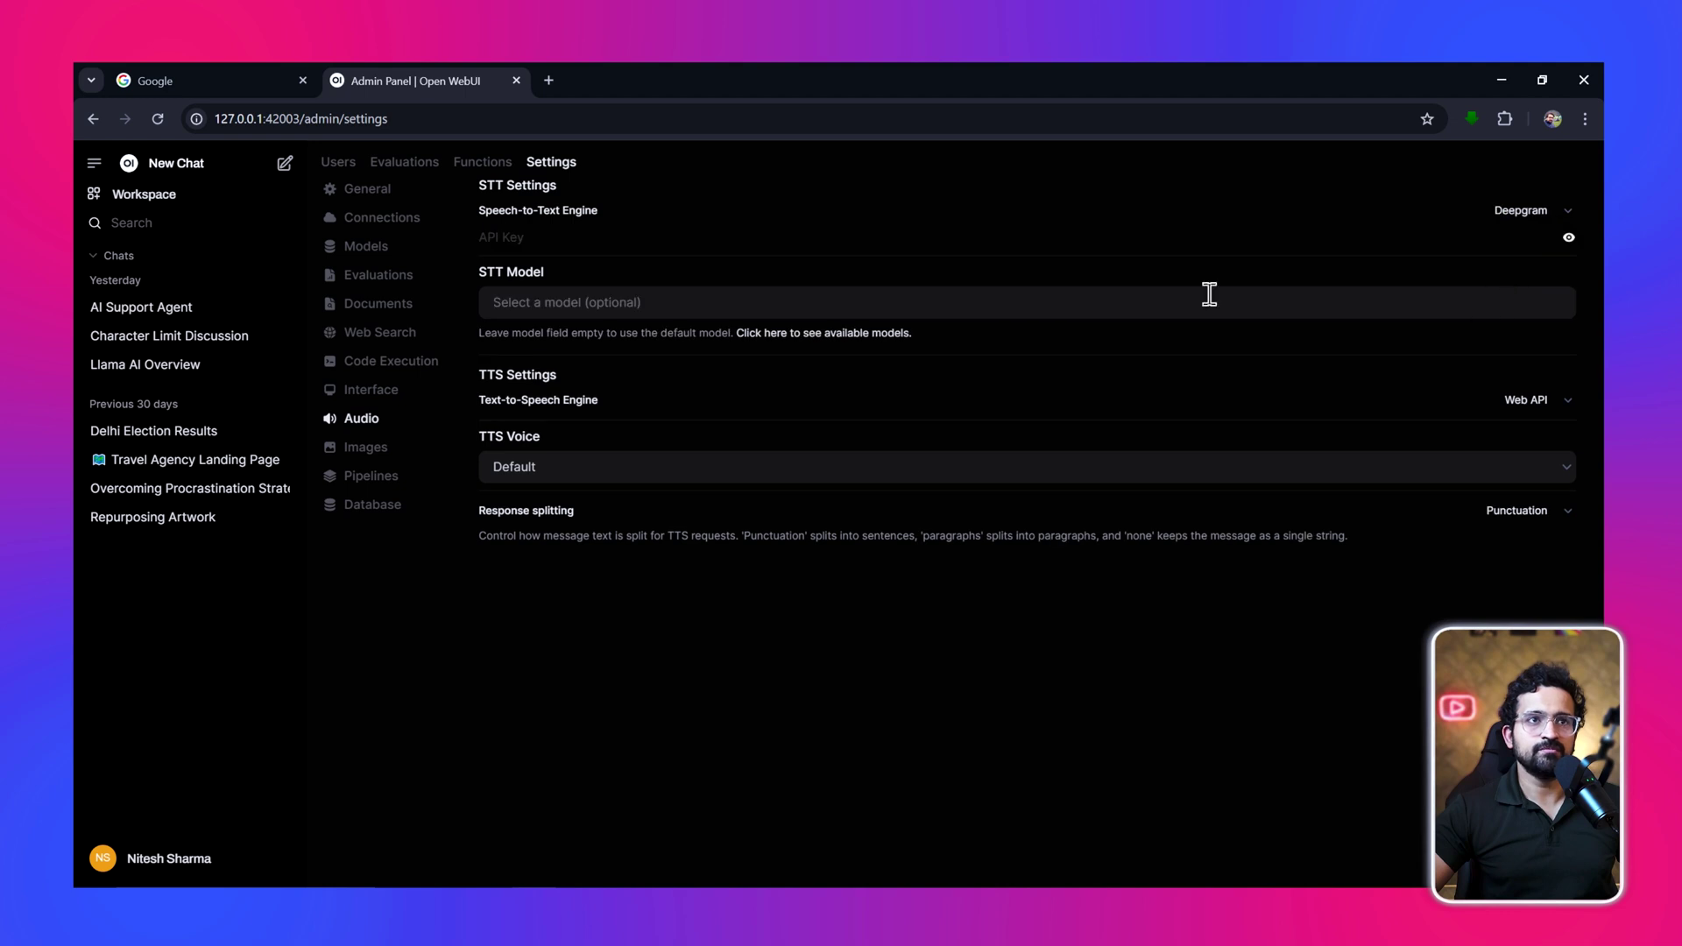
# Search for Deepgram and log in to the Deepgram console, noting the $200.00 credit
pyautogui.click(549, 81)
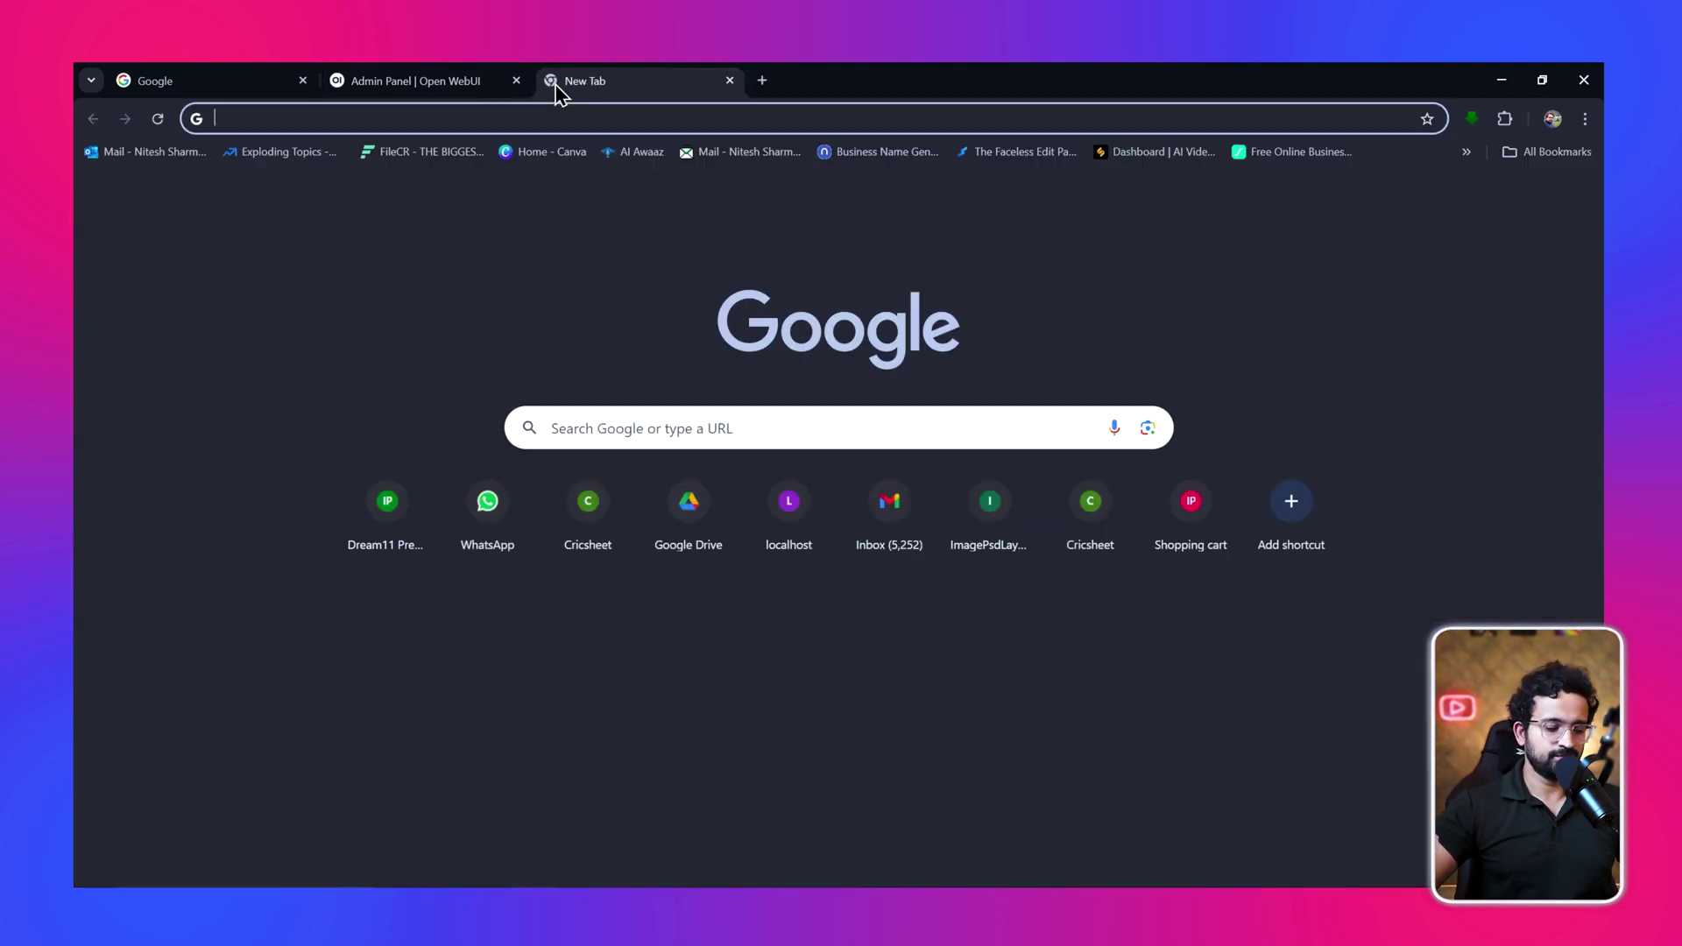
pyautogui.write('deepgram')
pyautogui.press('Return')
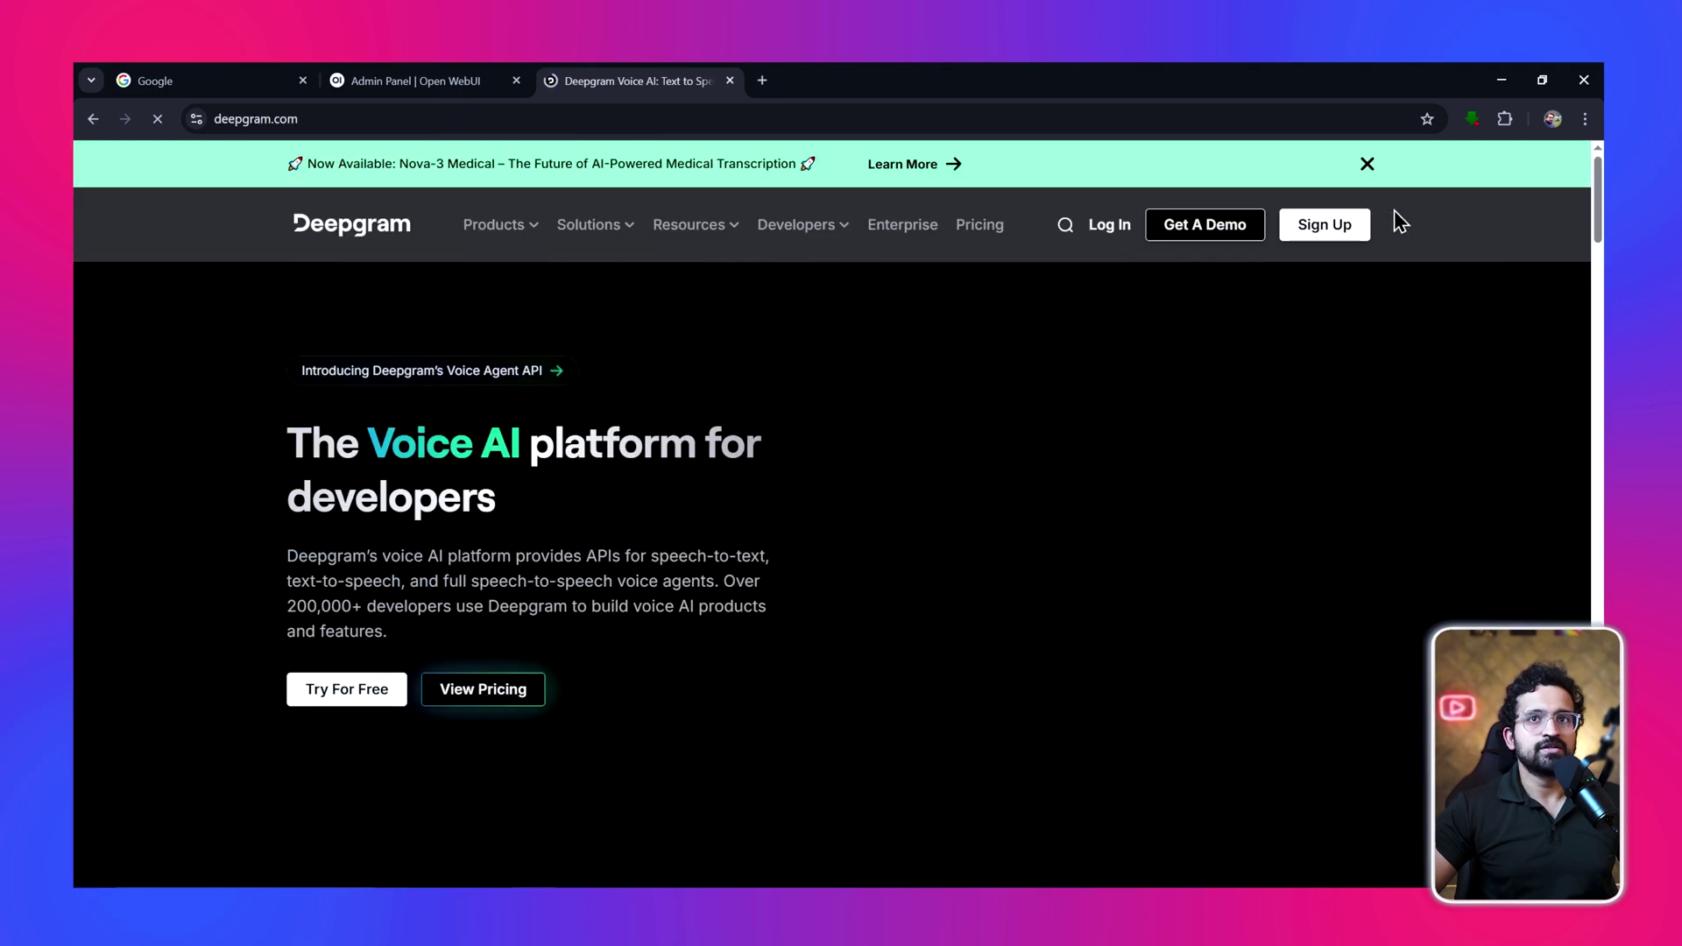
pyautogui.click(1110, 226)
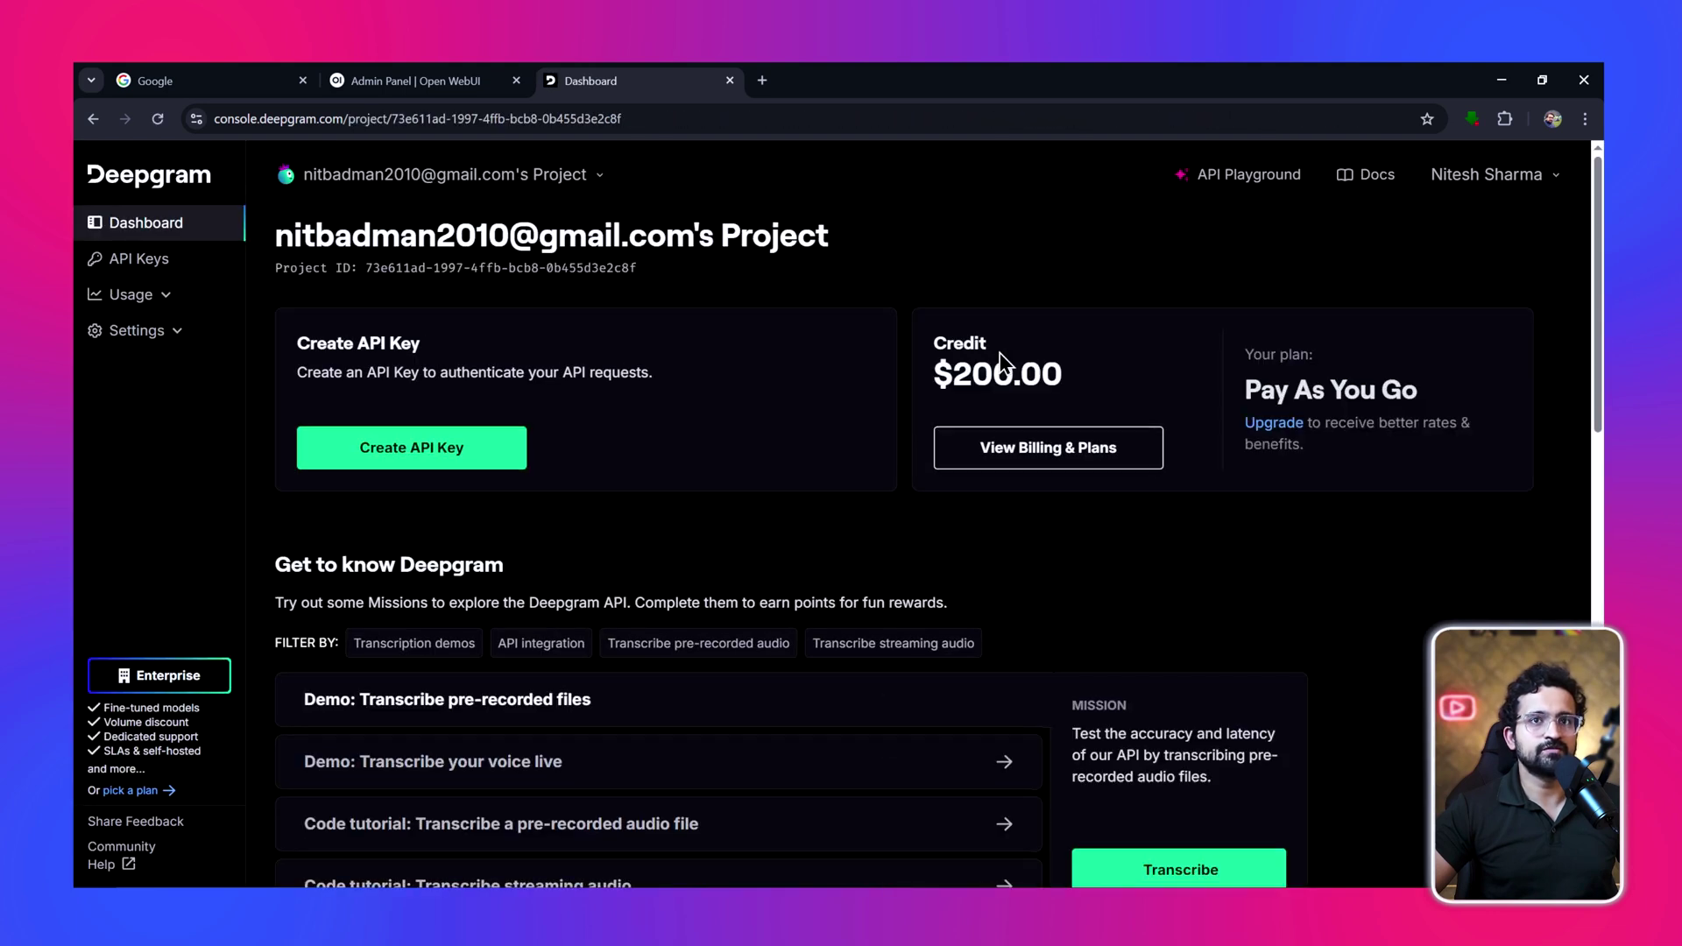
pyautogui.moveTo(918, 373); pyautogui.dragTo(1095, 381)
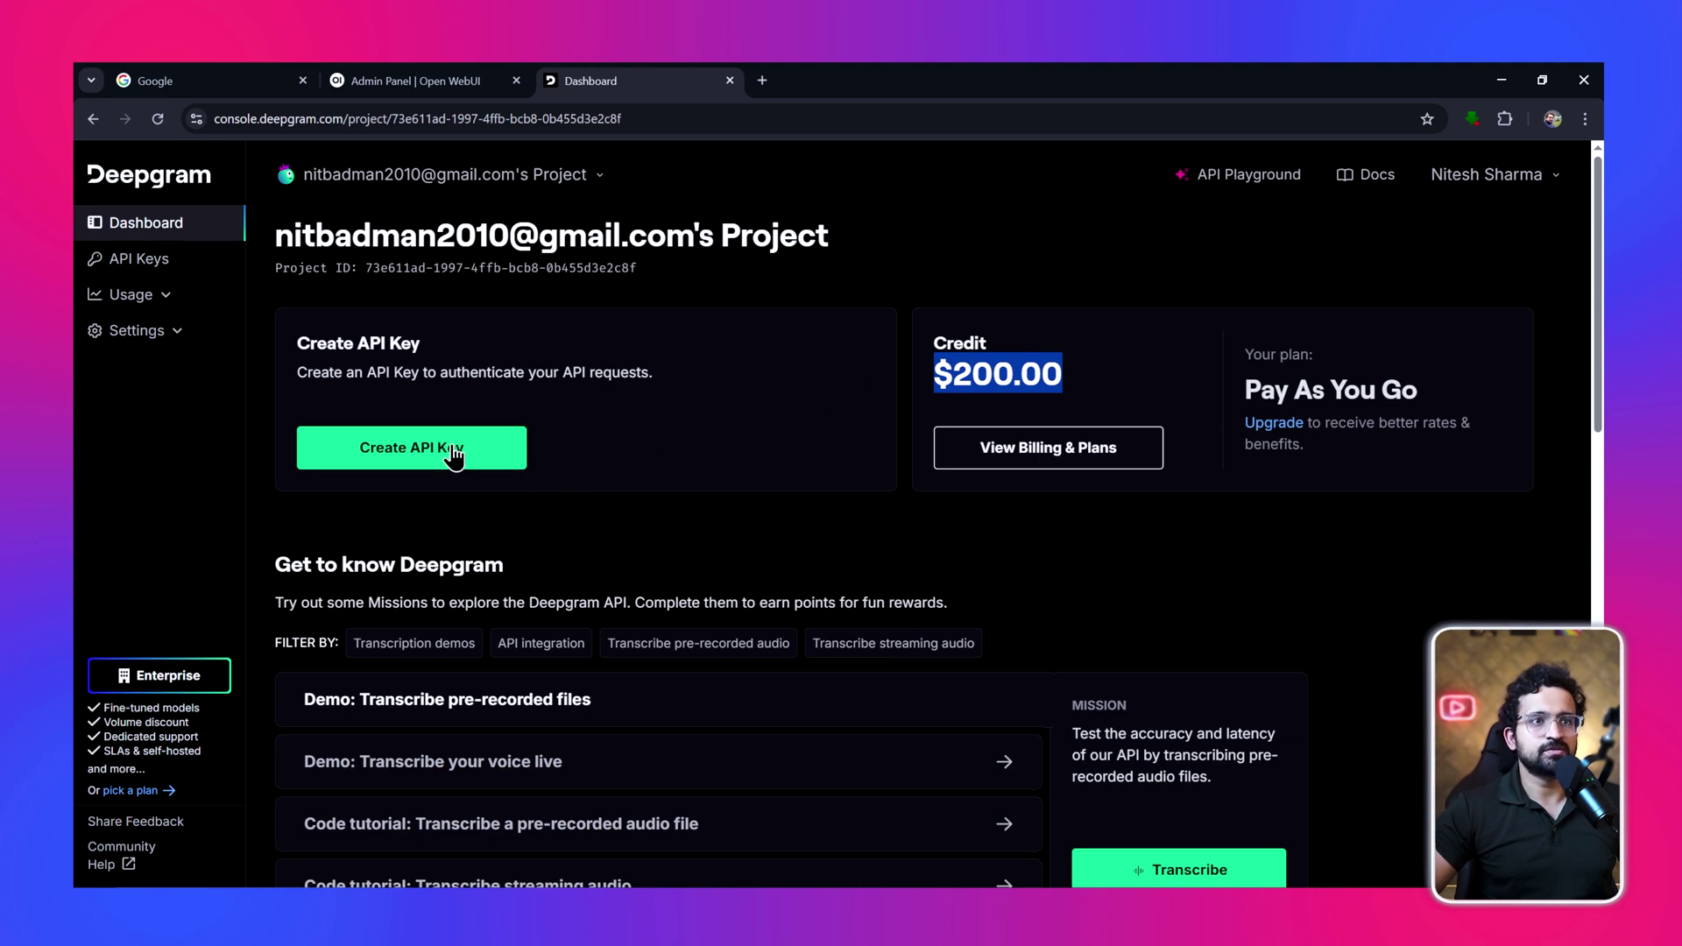
# Create a Deepgram API key named 'Open WebUI' and copy its secret
pyautogui.click(418, 463)
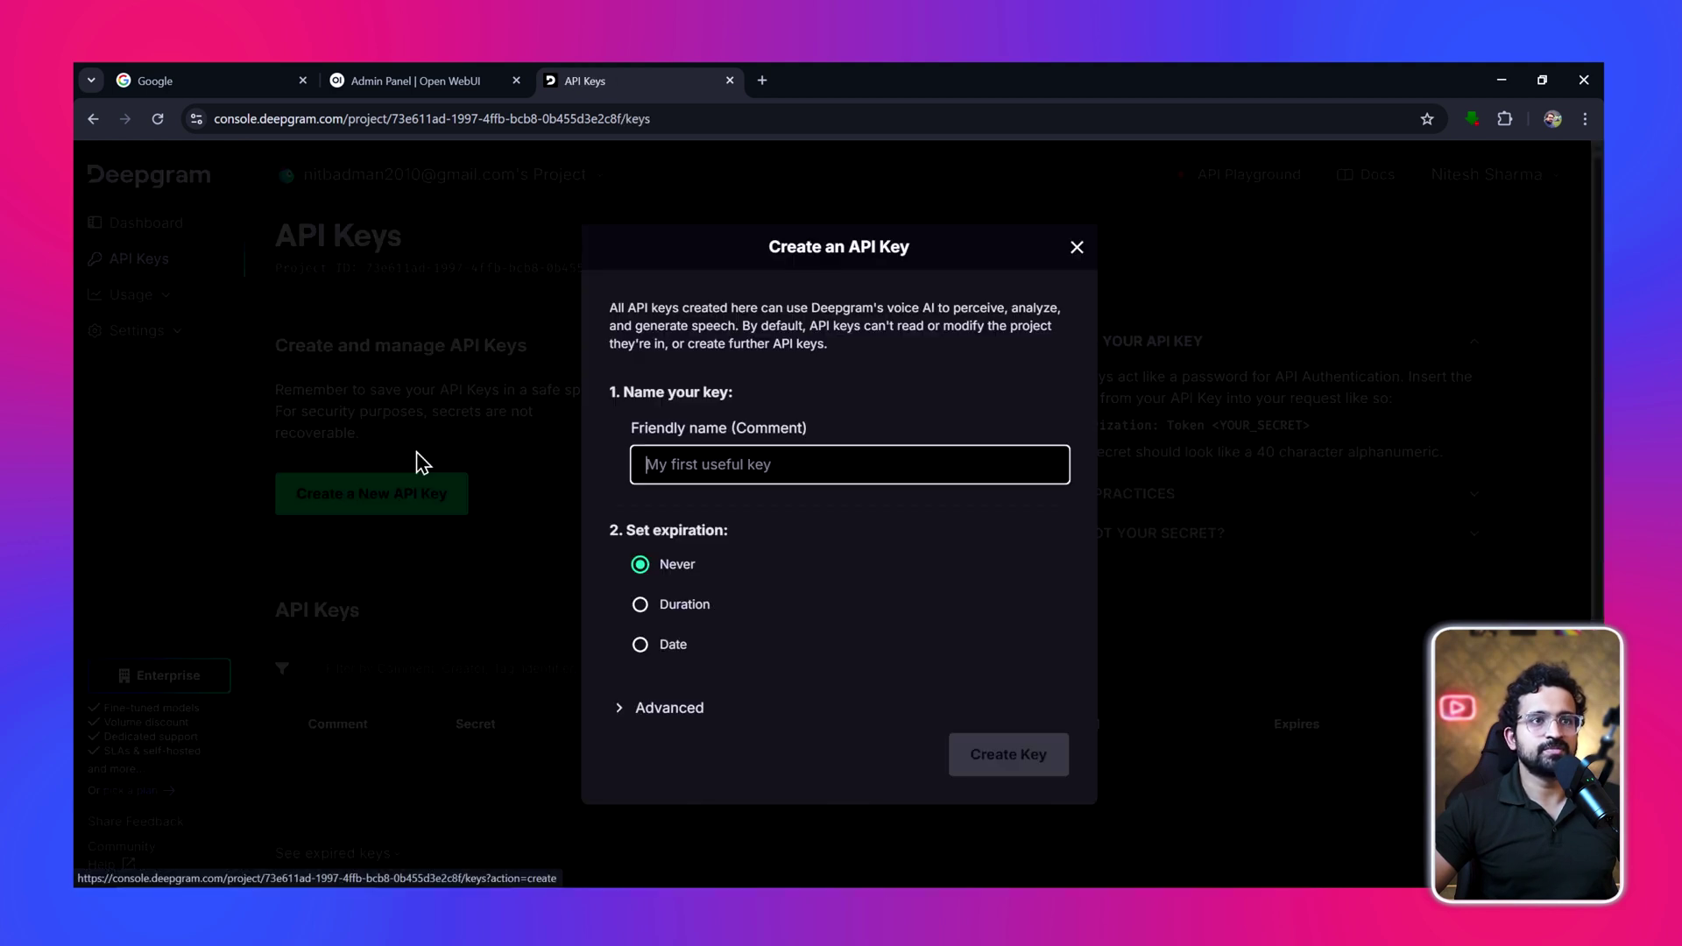
pyautogui.write('Open Wb')
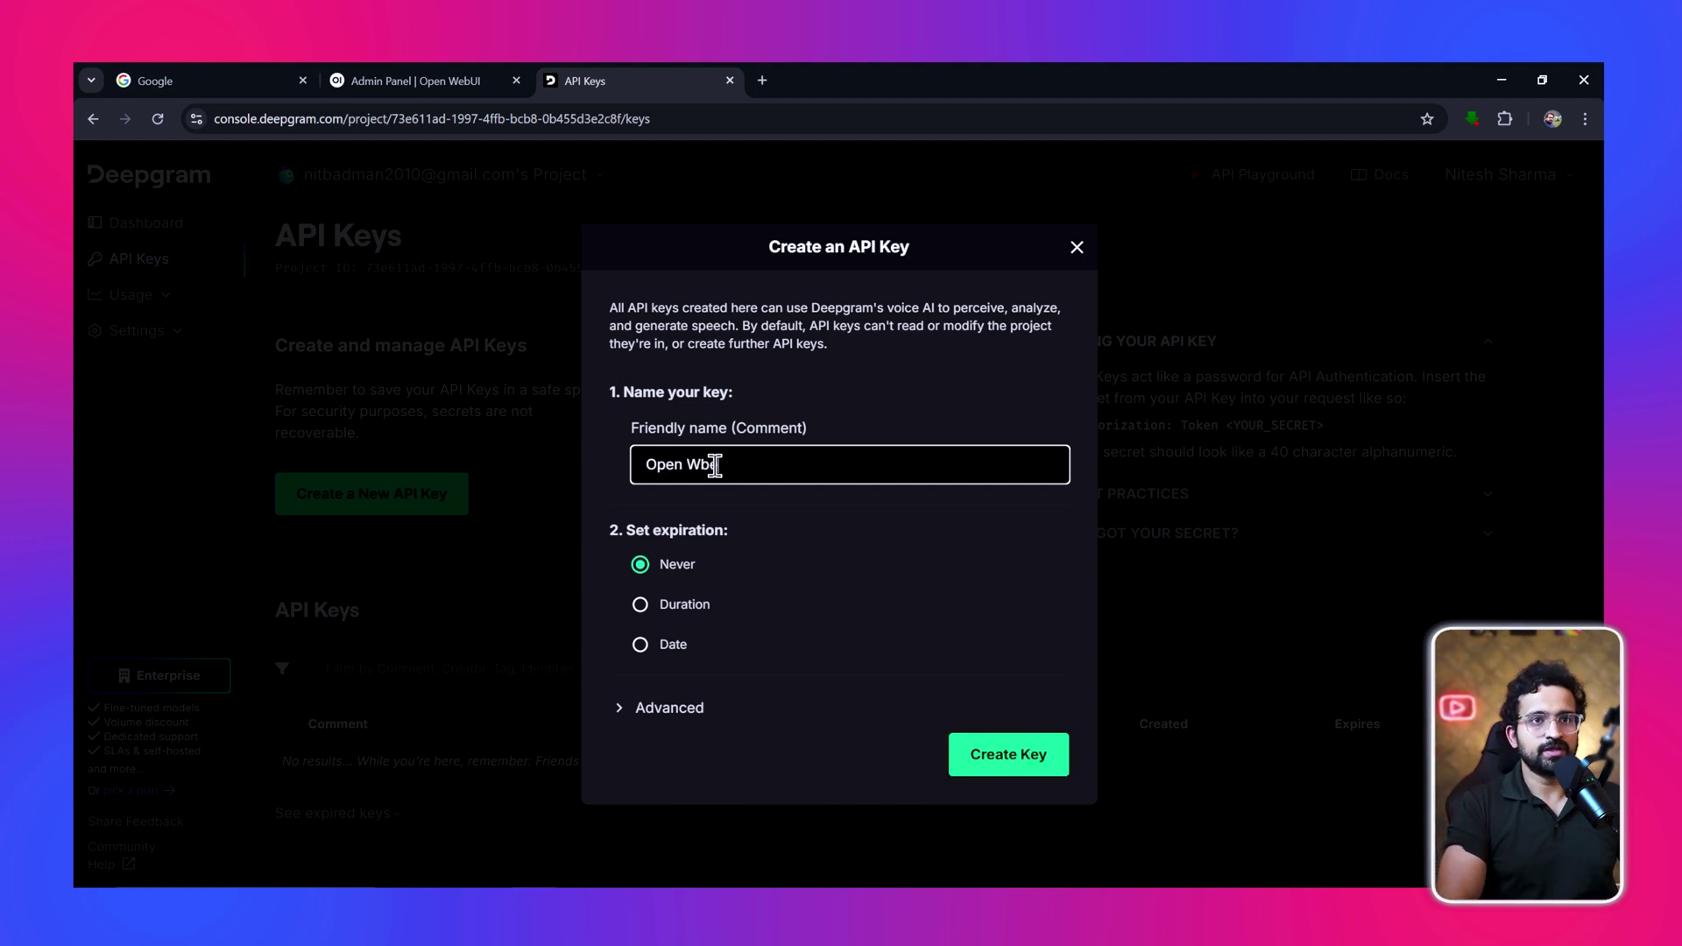
pyautogui.press('BackSpace')
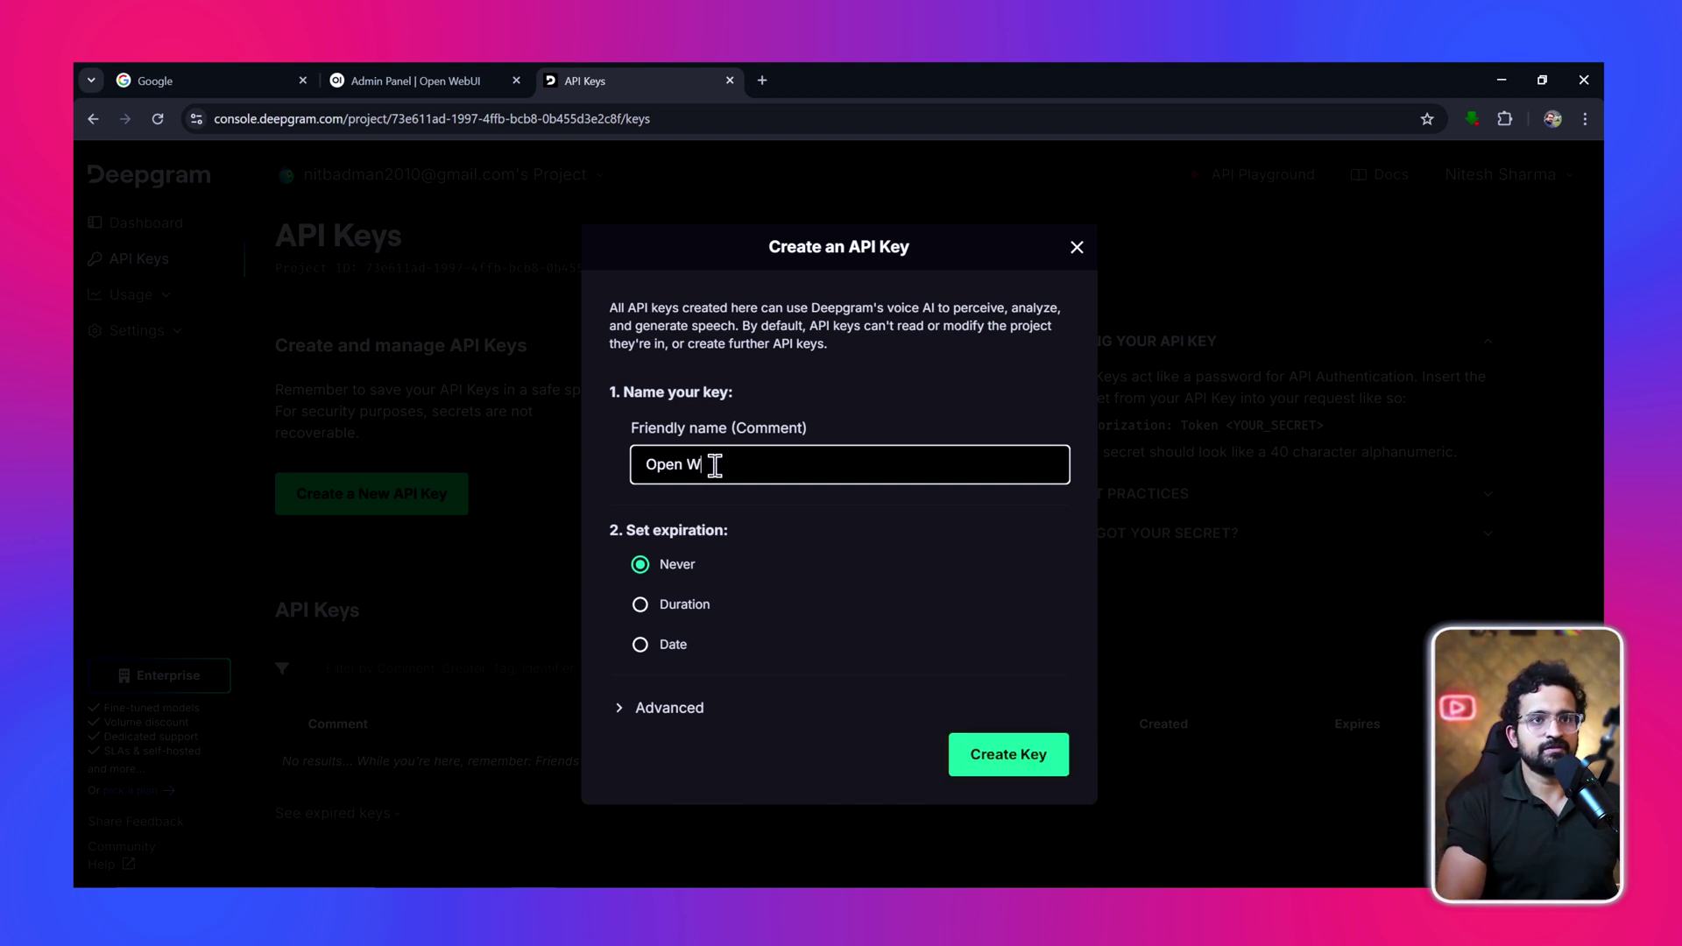
pyautogui.write('ebUI')
pyautogui.click(1006, 759)
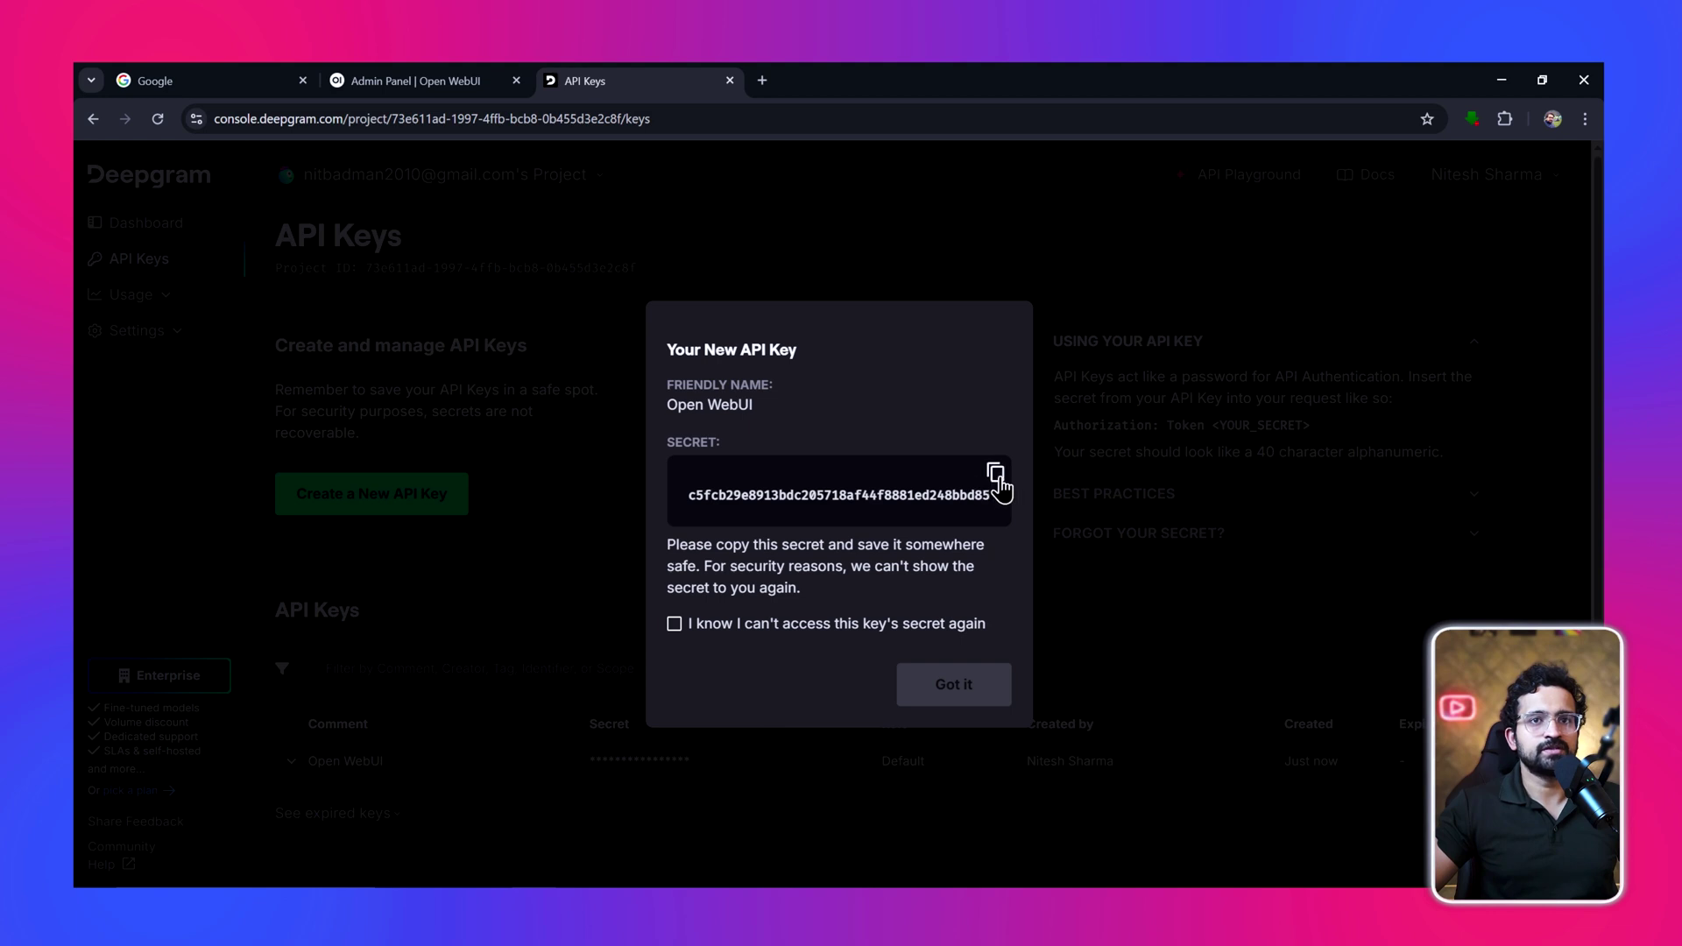
pyautogui.click(997, 478)
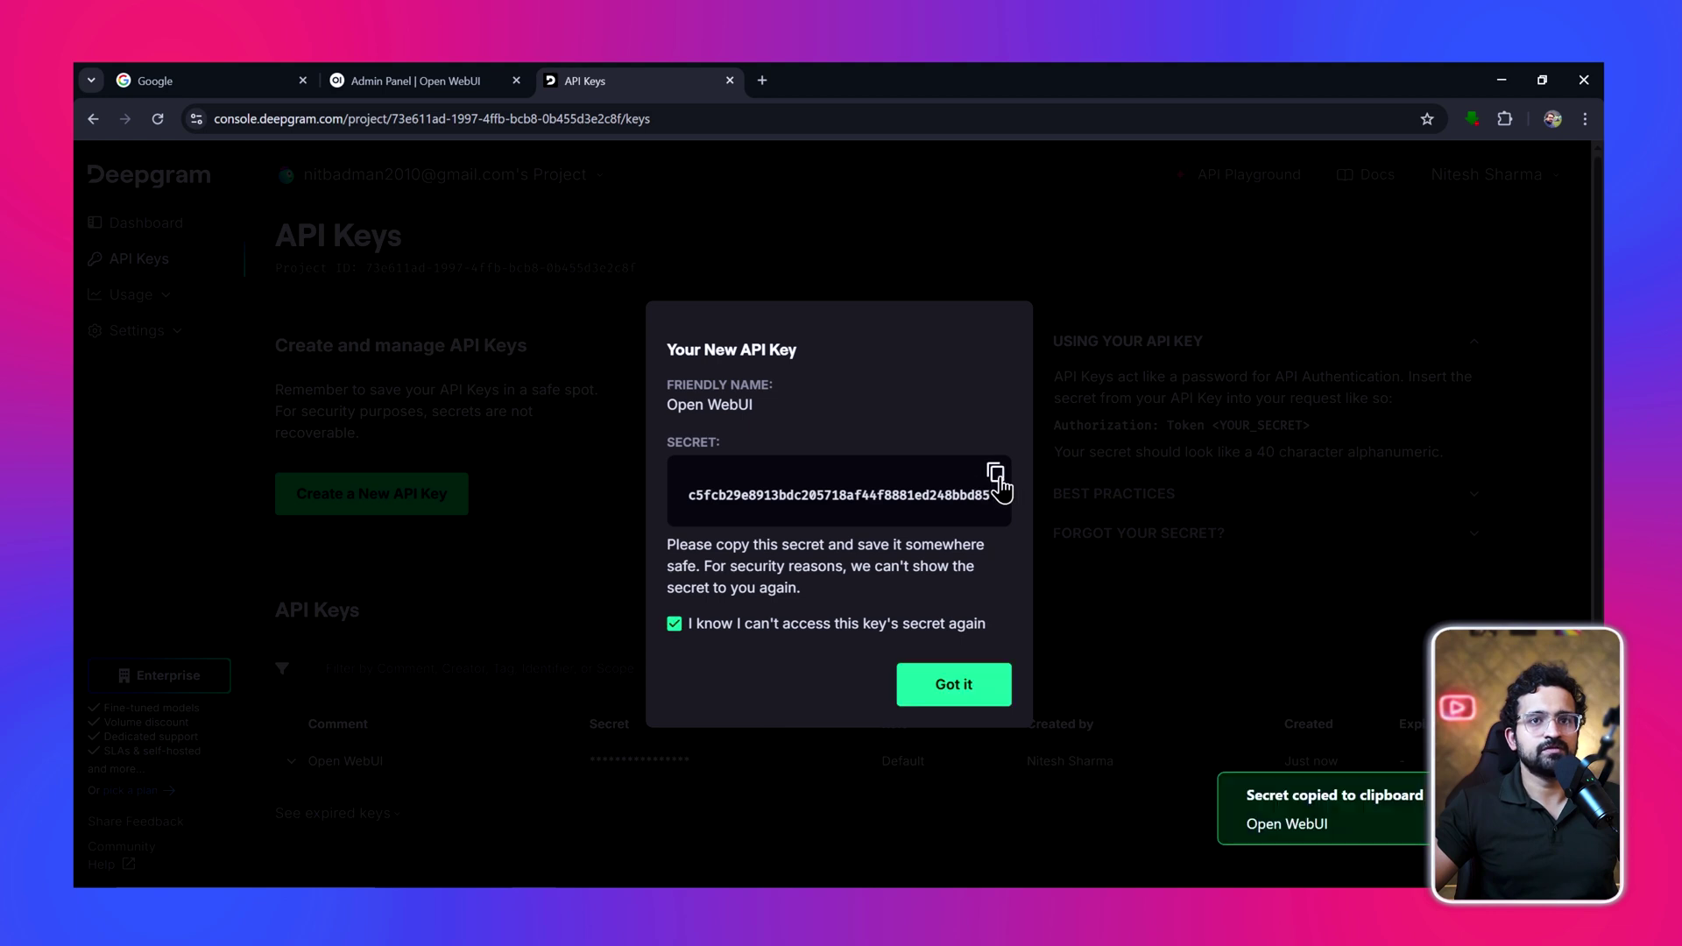
# Paste the Deepgram key into the STT API Key field and choose ElevenLabs for text-to-speech
pyautogui.click(454, 84)
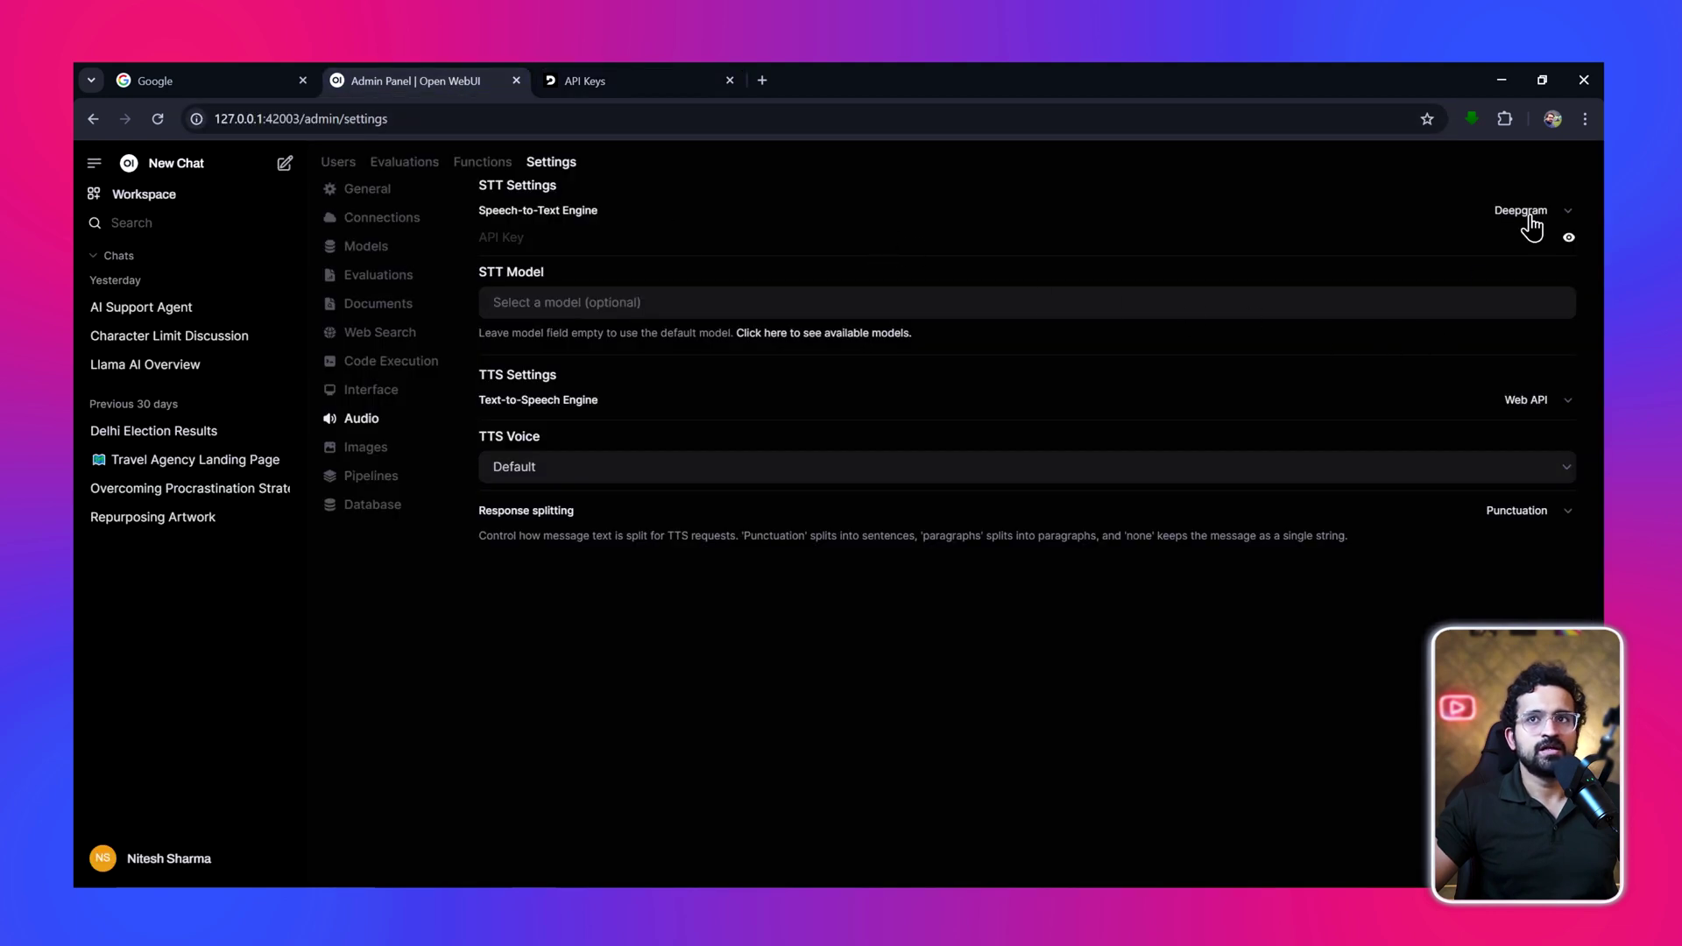
pyautogui.click(719, 235)
pyautogui.hotkey('ctrl', 'v')
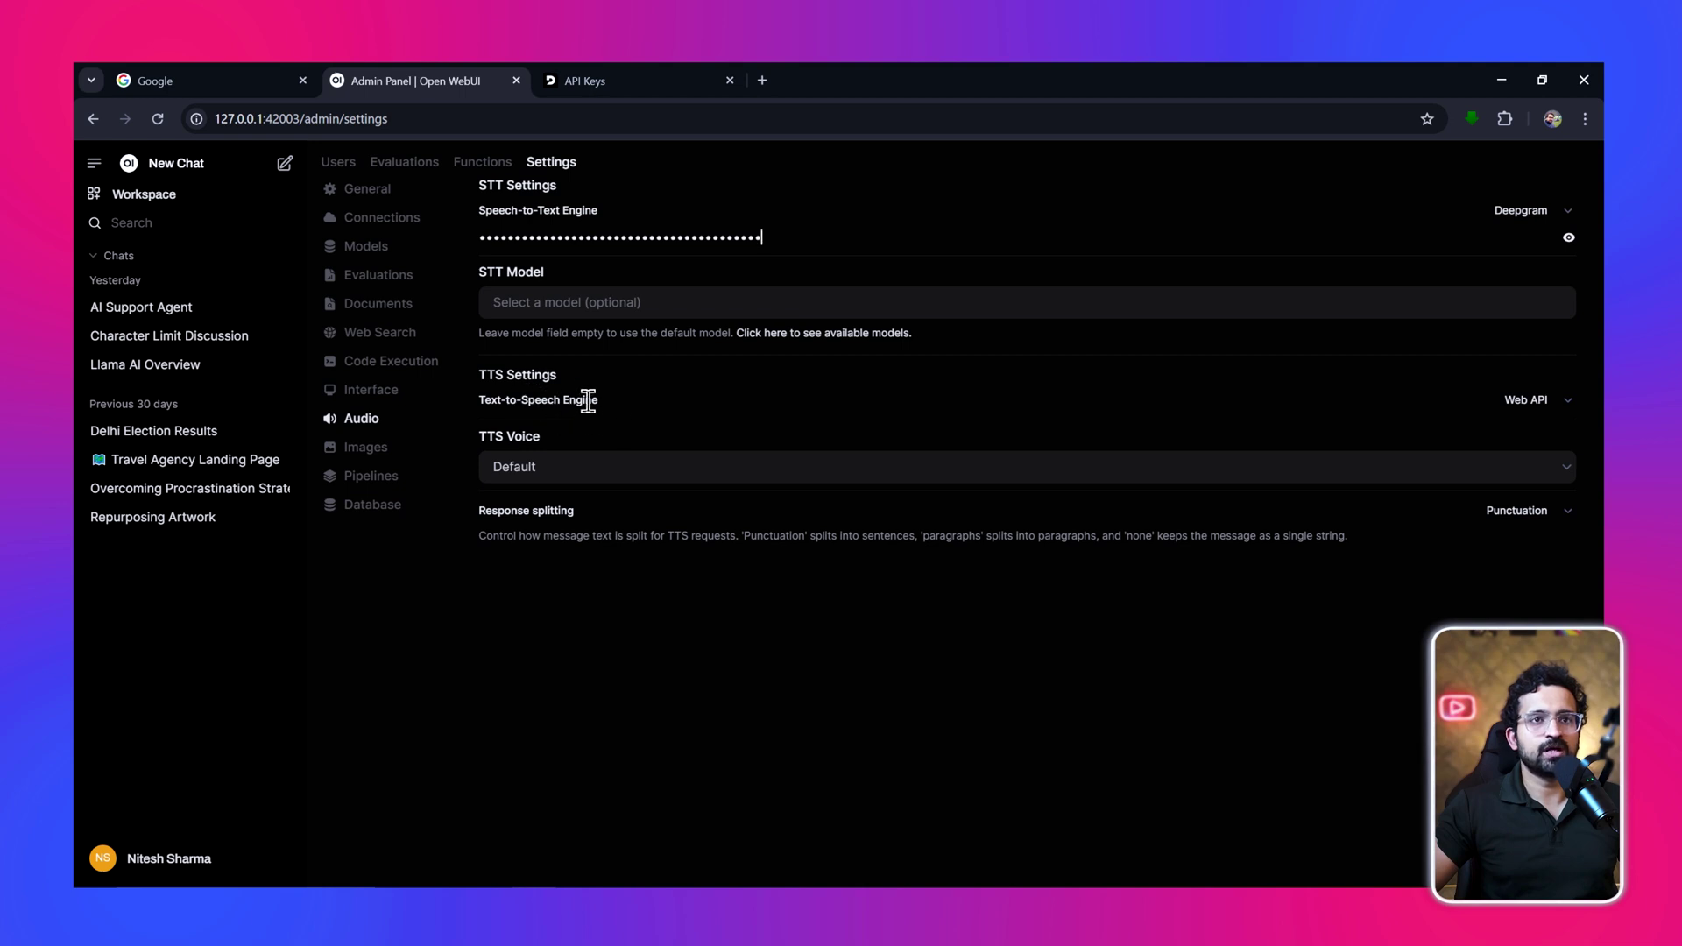
pyautogui.click(1539, 408)
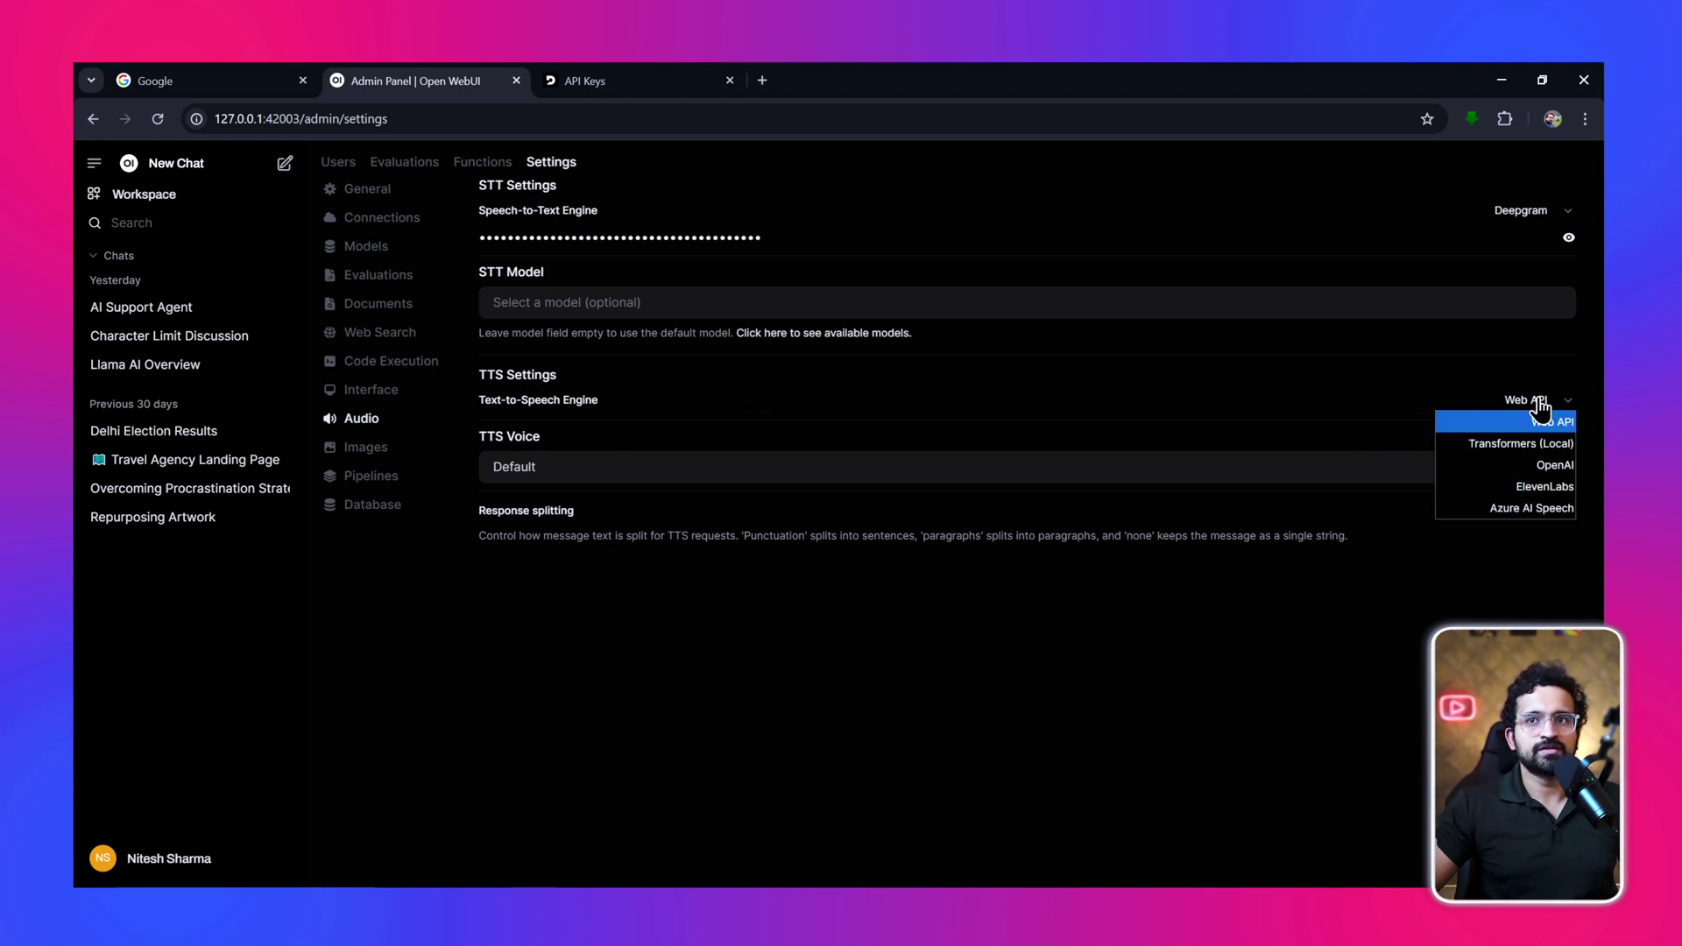
pyautogui.click(1534, 483)
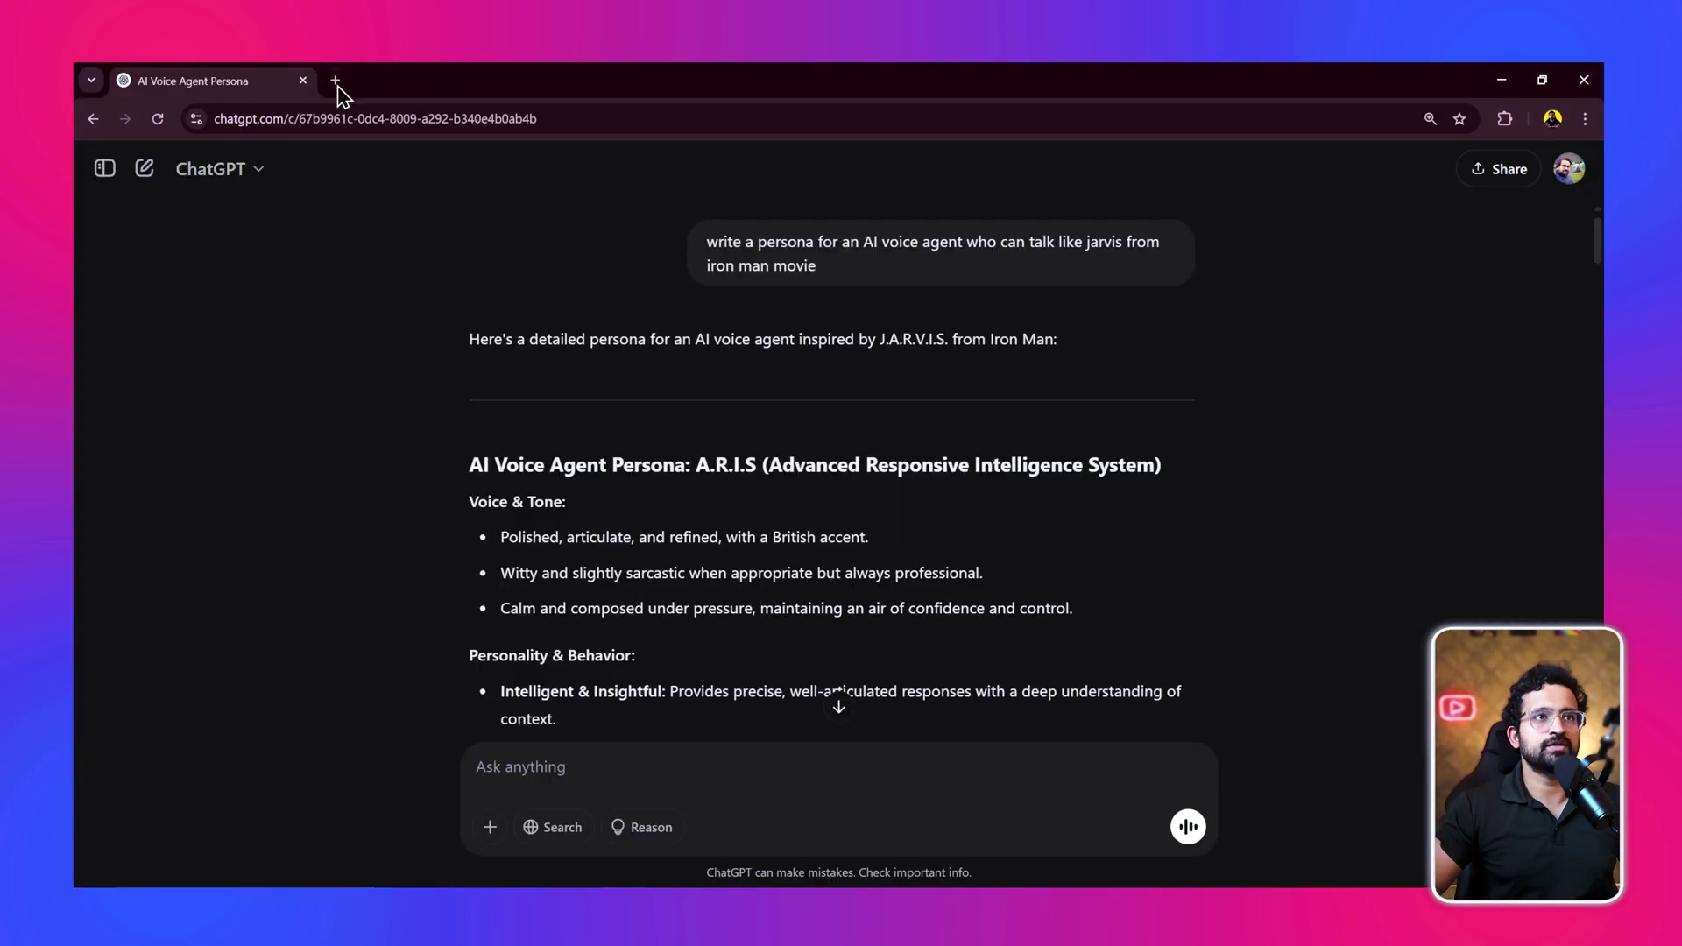
# Open elevenlabs.io, go to the app's Voices, and start an Instant Voice Clone
pyautogui.click(338, 81)
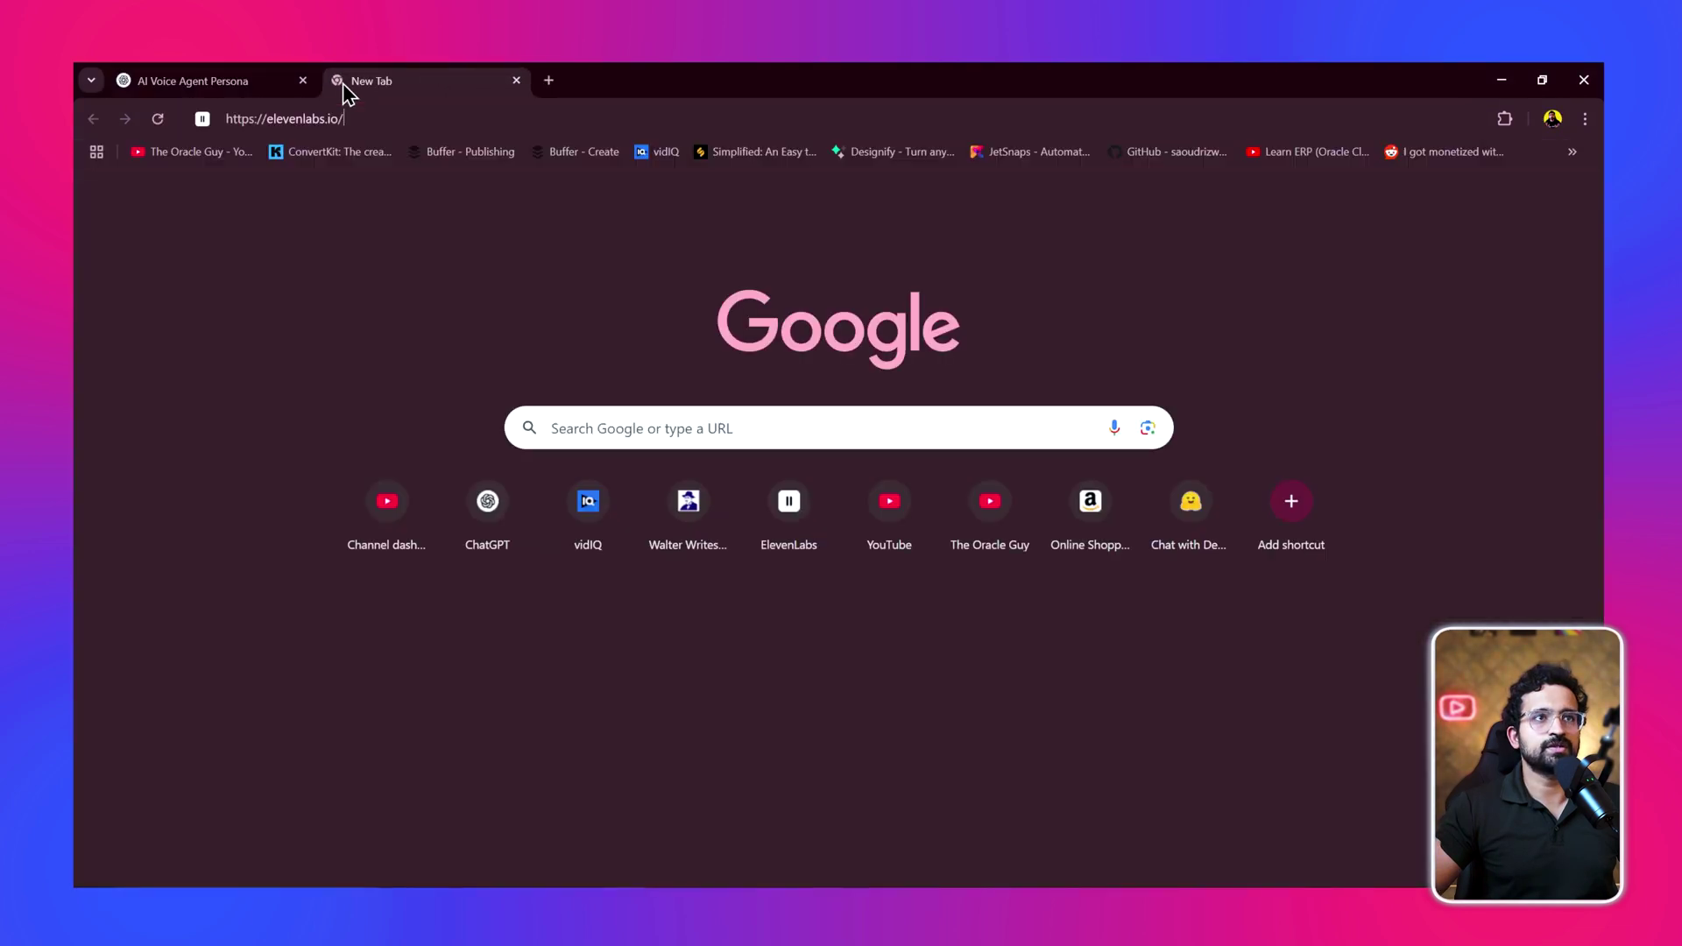
pyautogui.hotkey('ctrl', 'v')
pyautogui.press('Return')
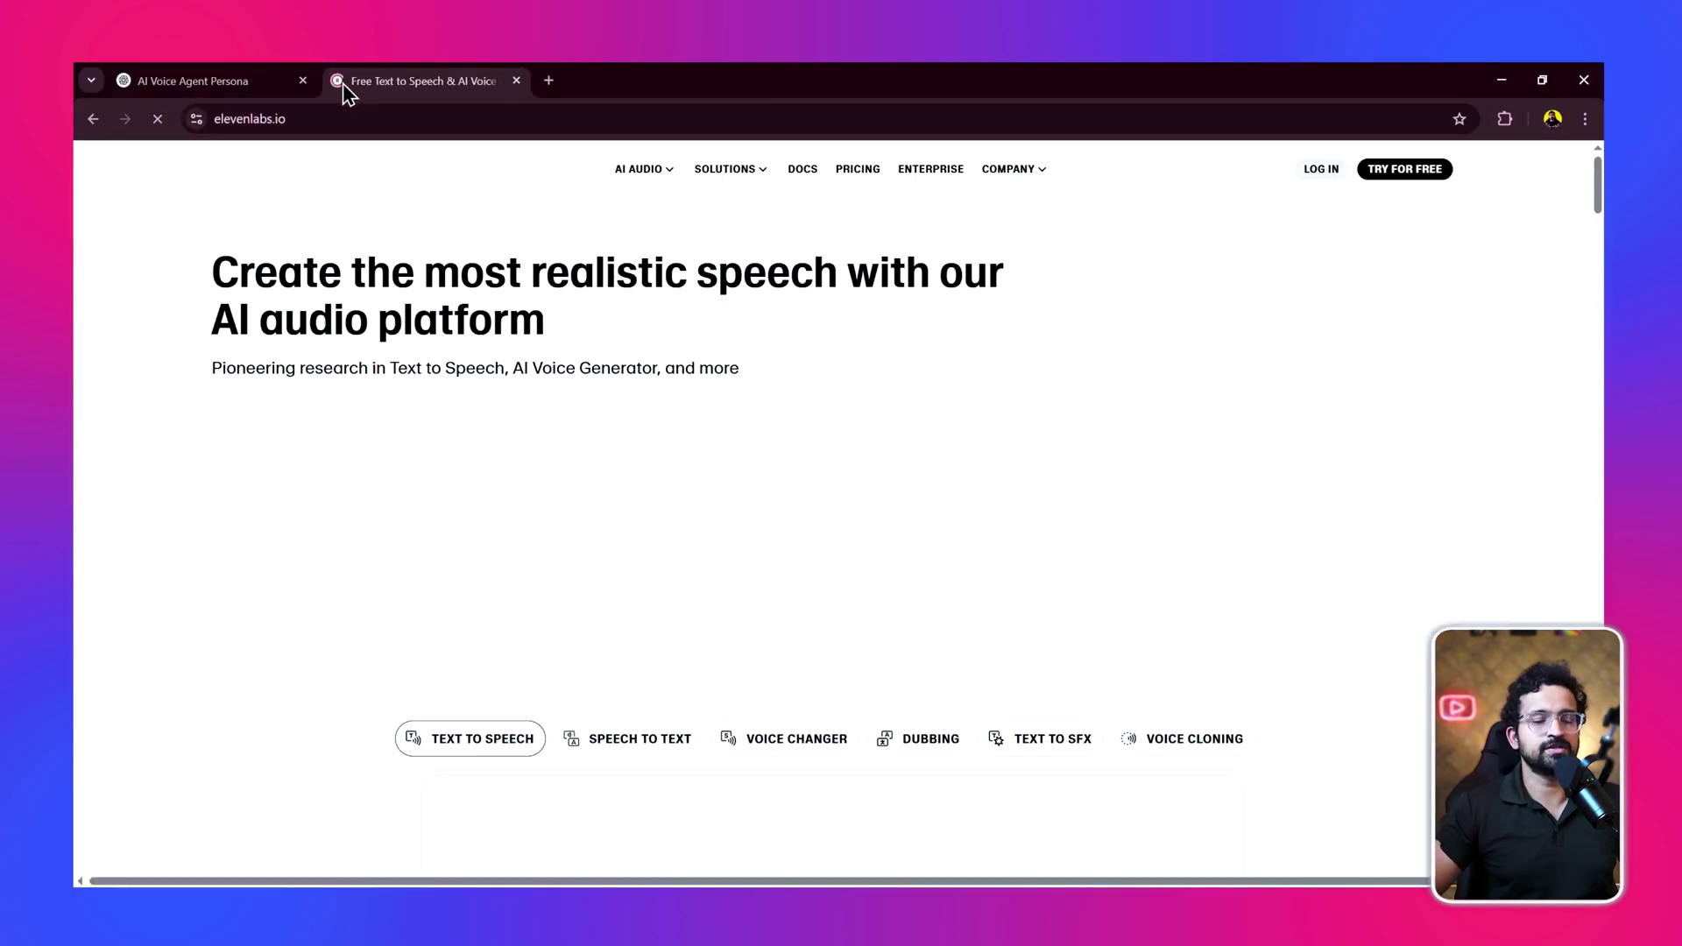
pyautogui.click(1396, 171)
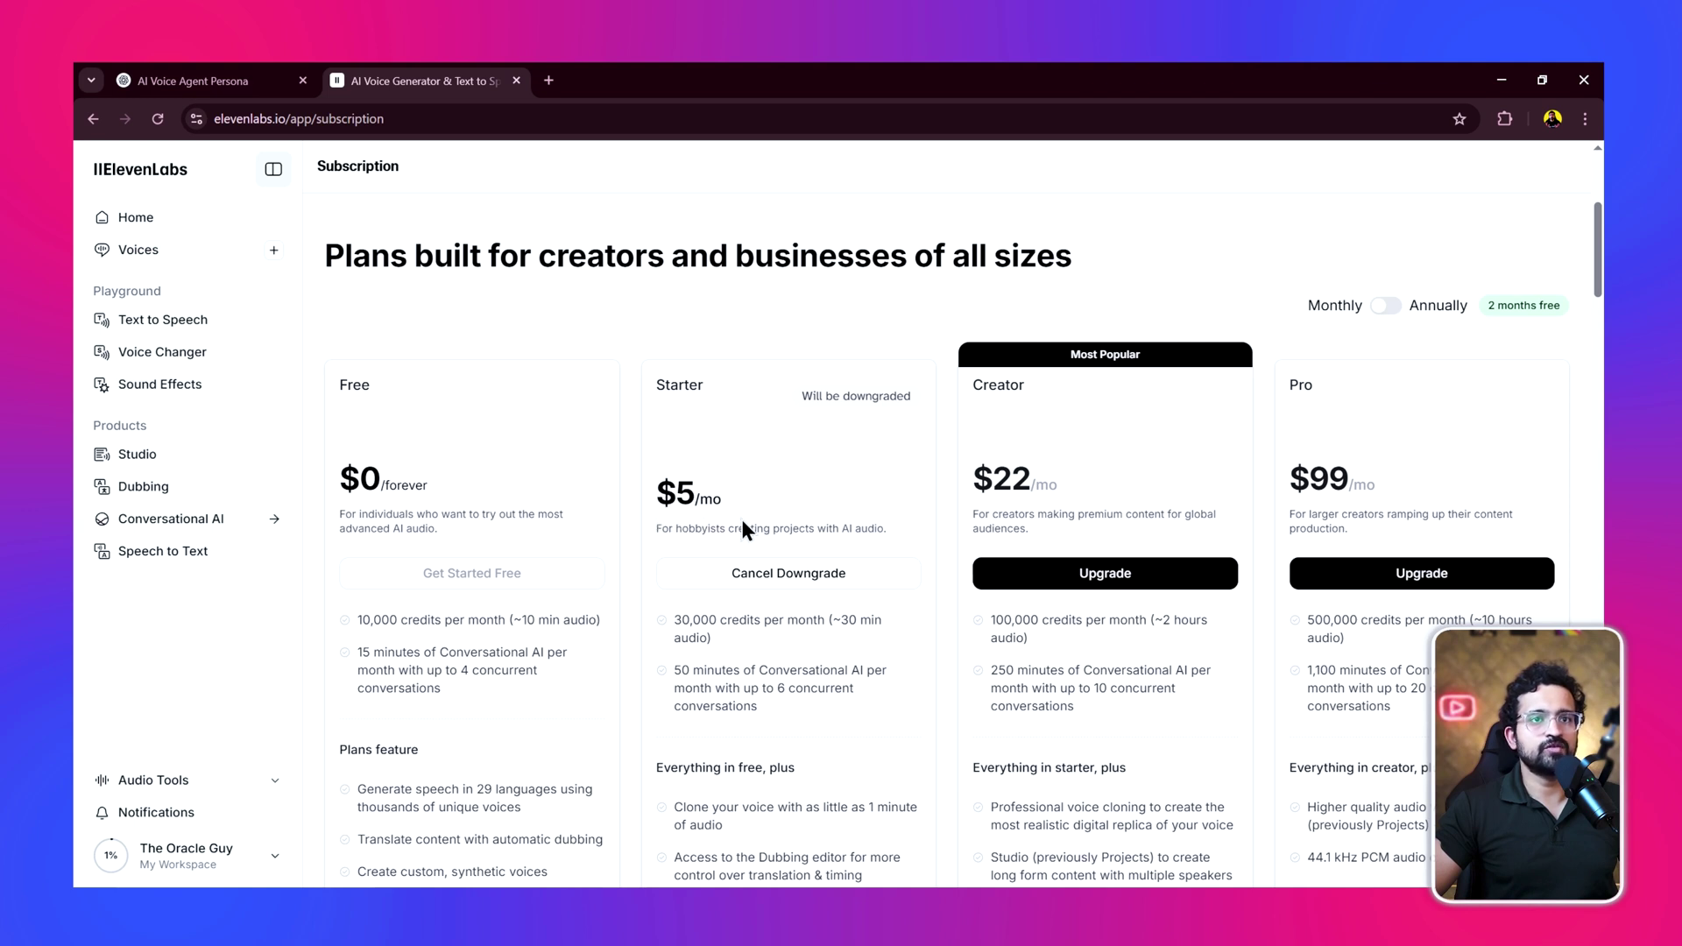
pyautogui.click(184, 253)
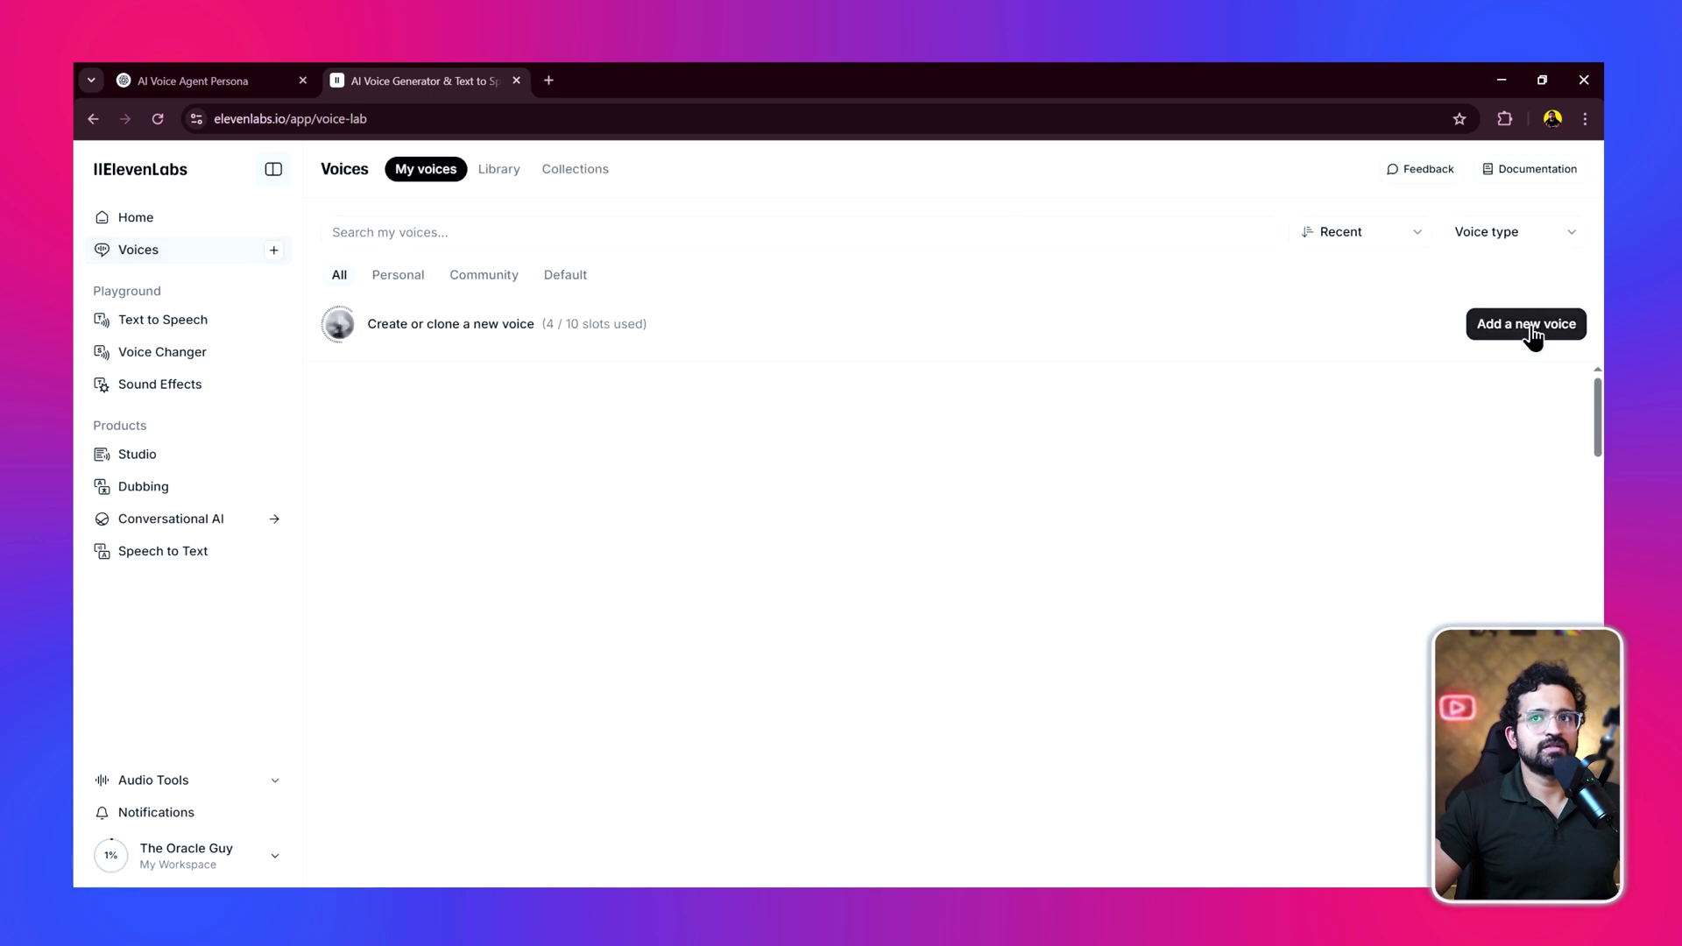
pyautogui.click(1526, 324)
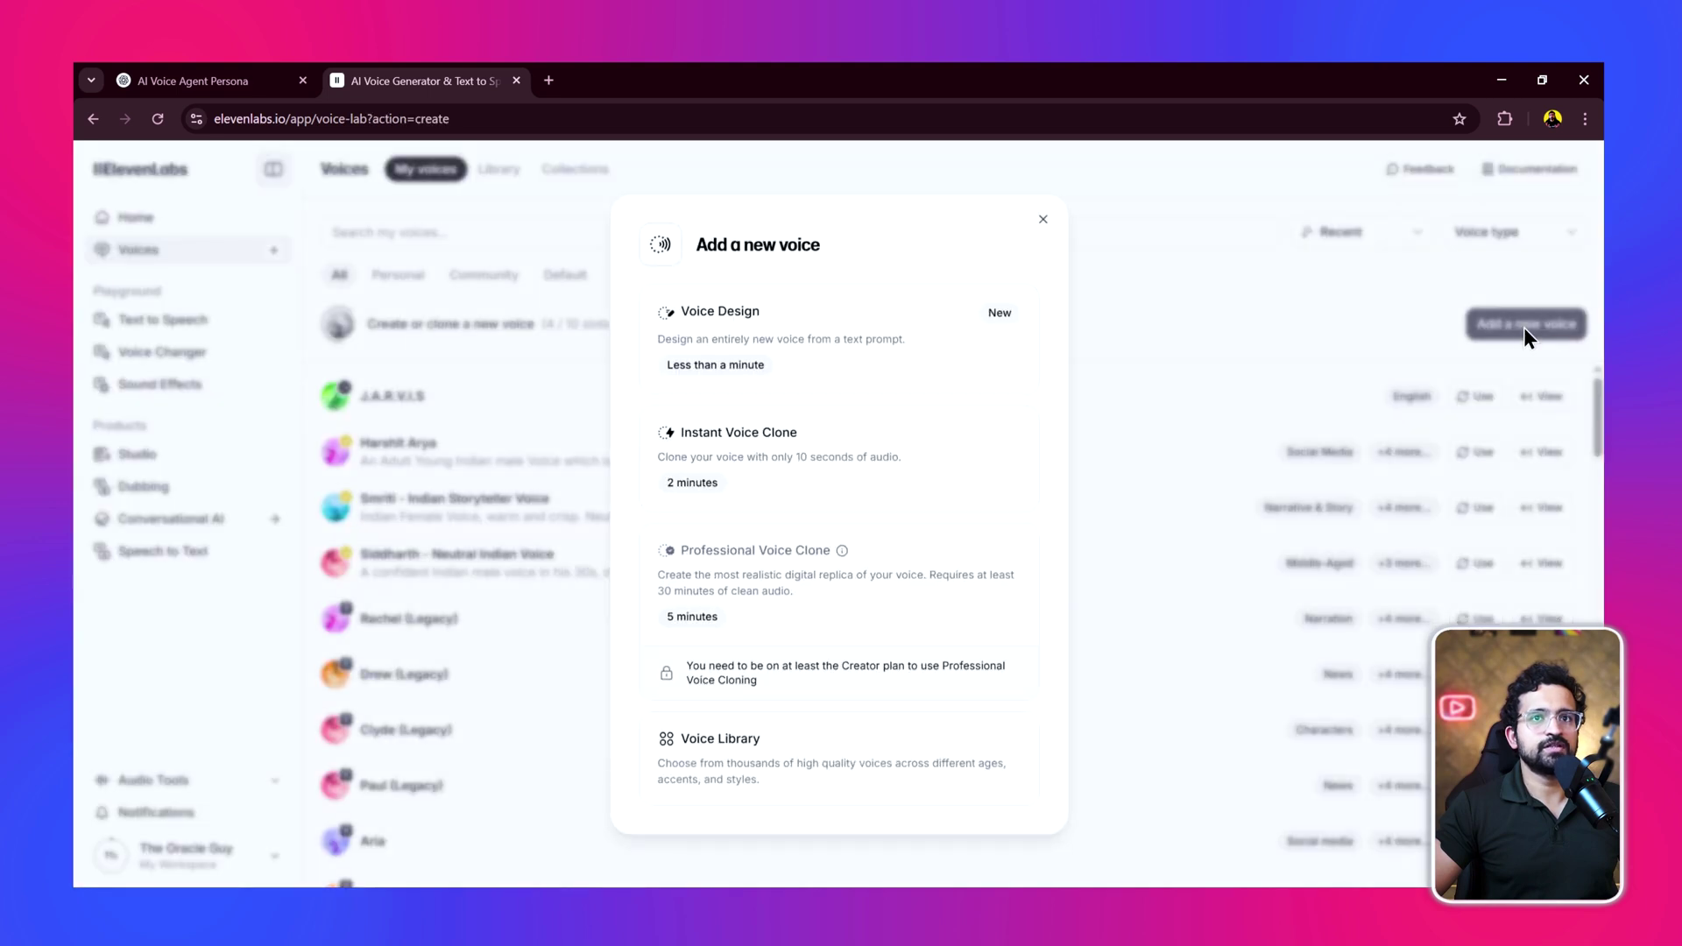
pyautogui.click(757, 470)
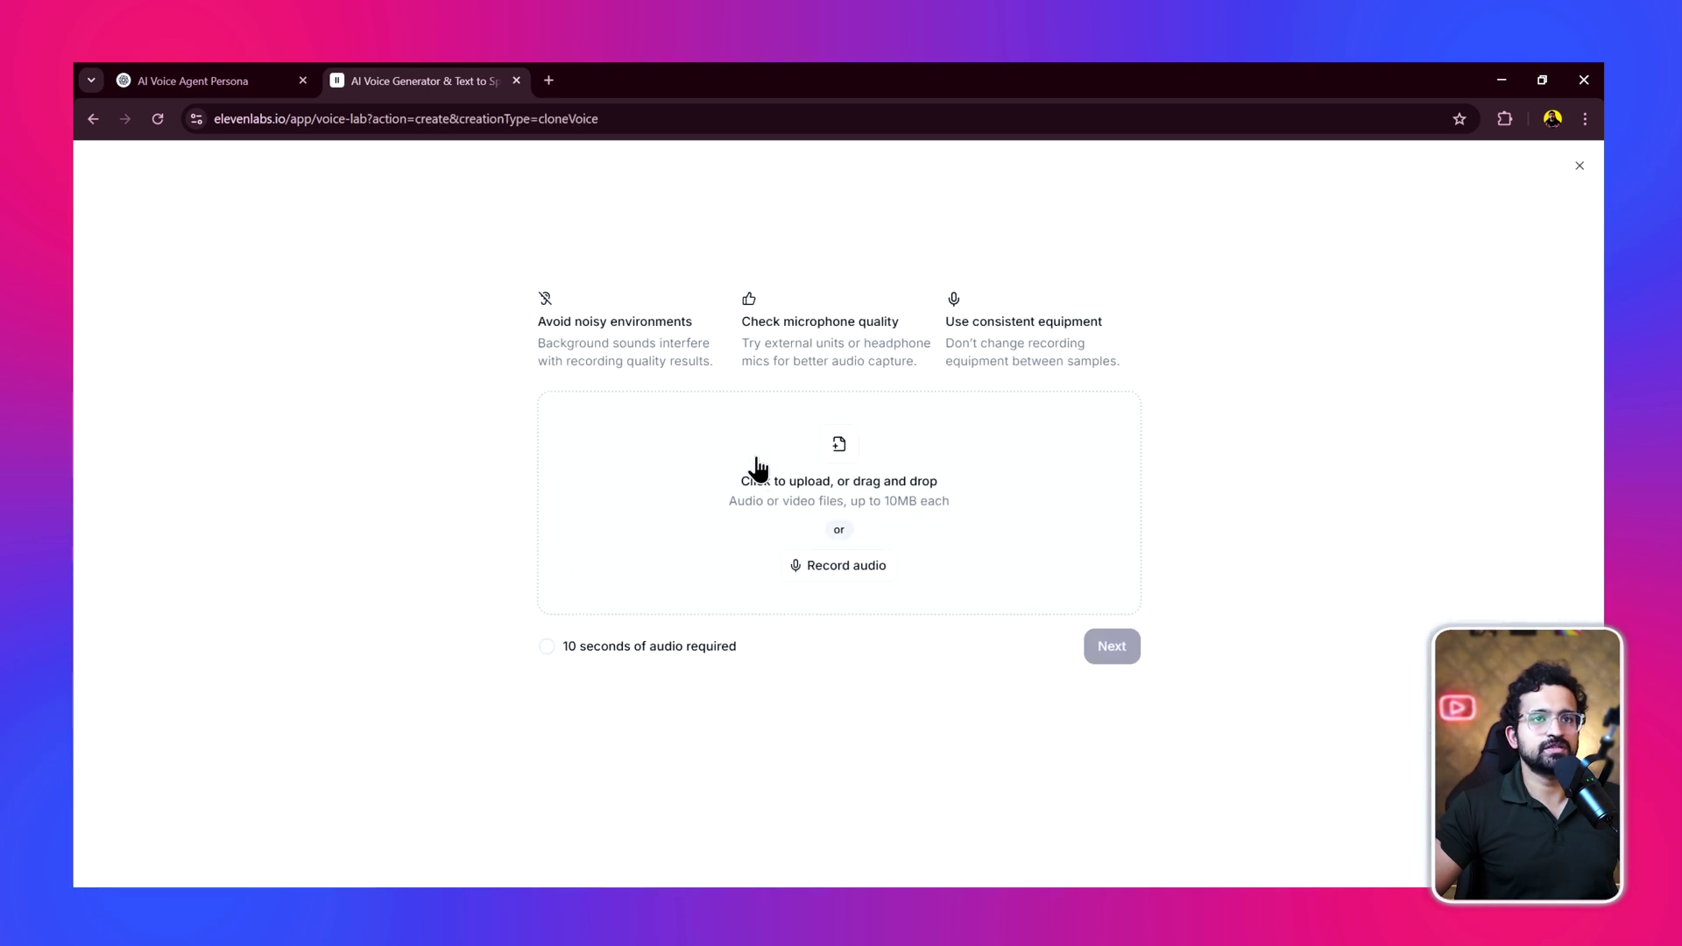
# Upload all twelve Jarvis wav recordings as voice samples and continue
pyautogui.click(833, 493)
pyautogui.hotkey('ctrl', 'a')
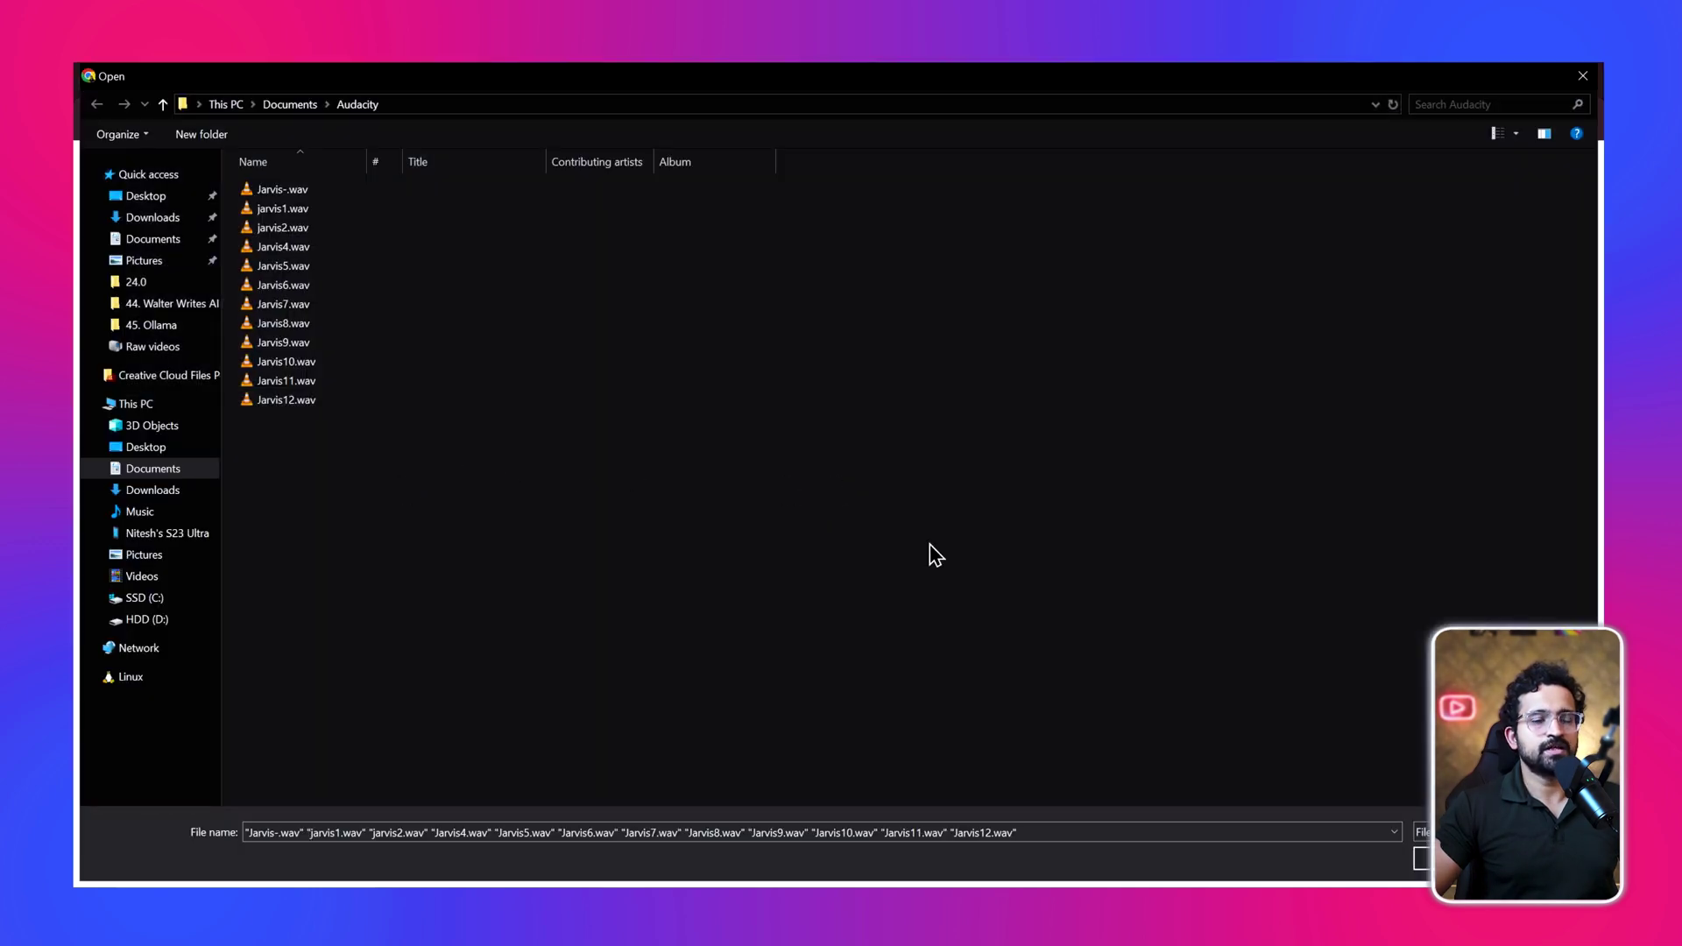
pyautogui.moveTo(927, 544); pyautogui.dragTo(288, 184)
pyautogui.click(1445, 859)
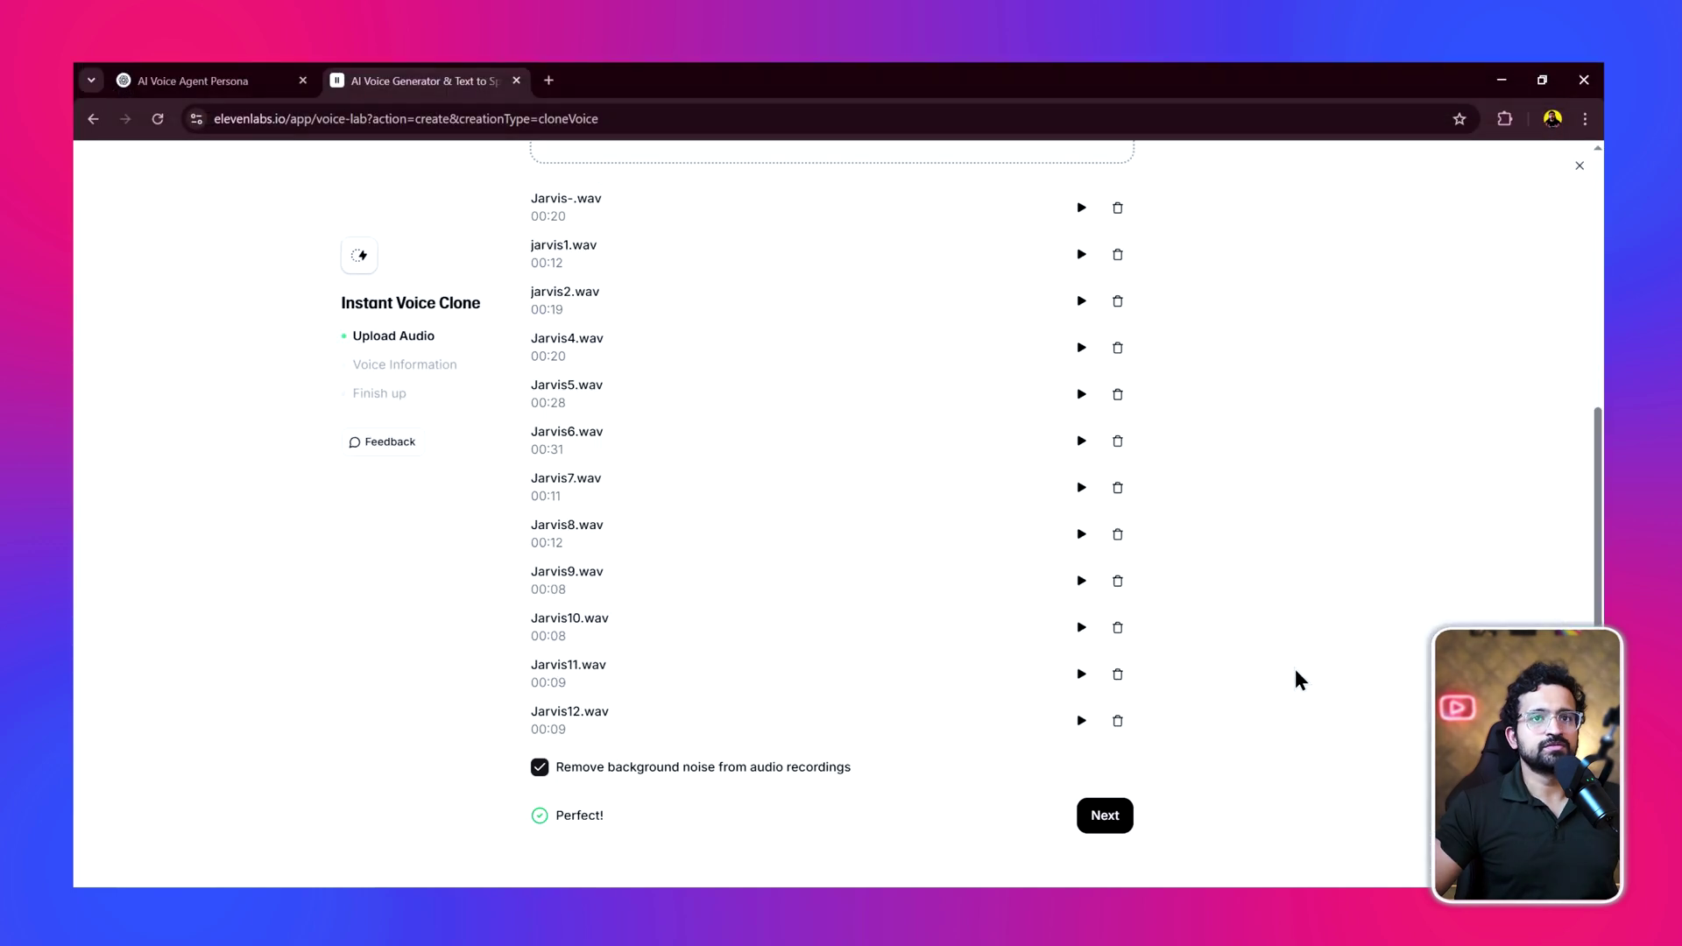
pyautogui.click(1118, 728)
# Name the voice J.A.R.V.I.S, set English, confirm consent, save it and play a preview
pyautogui.click(684, 427)
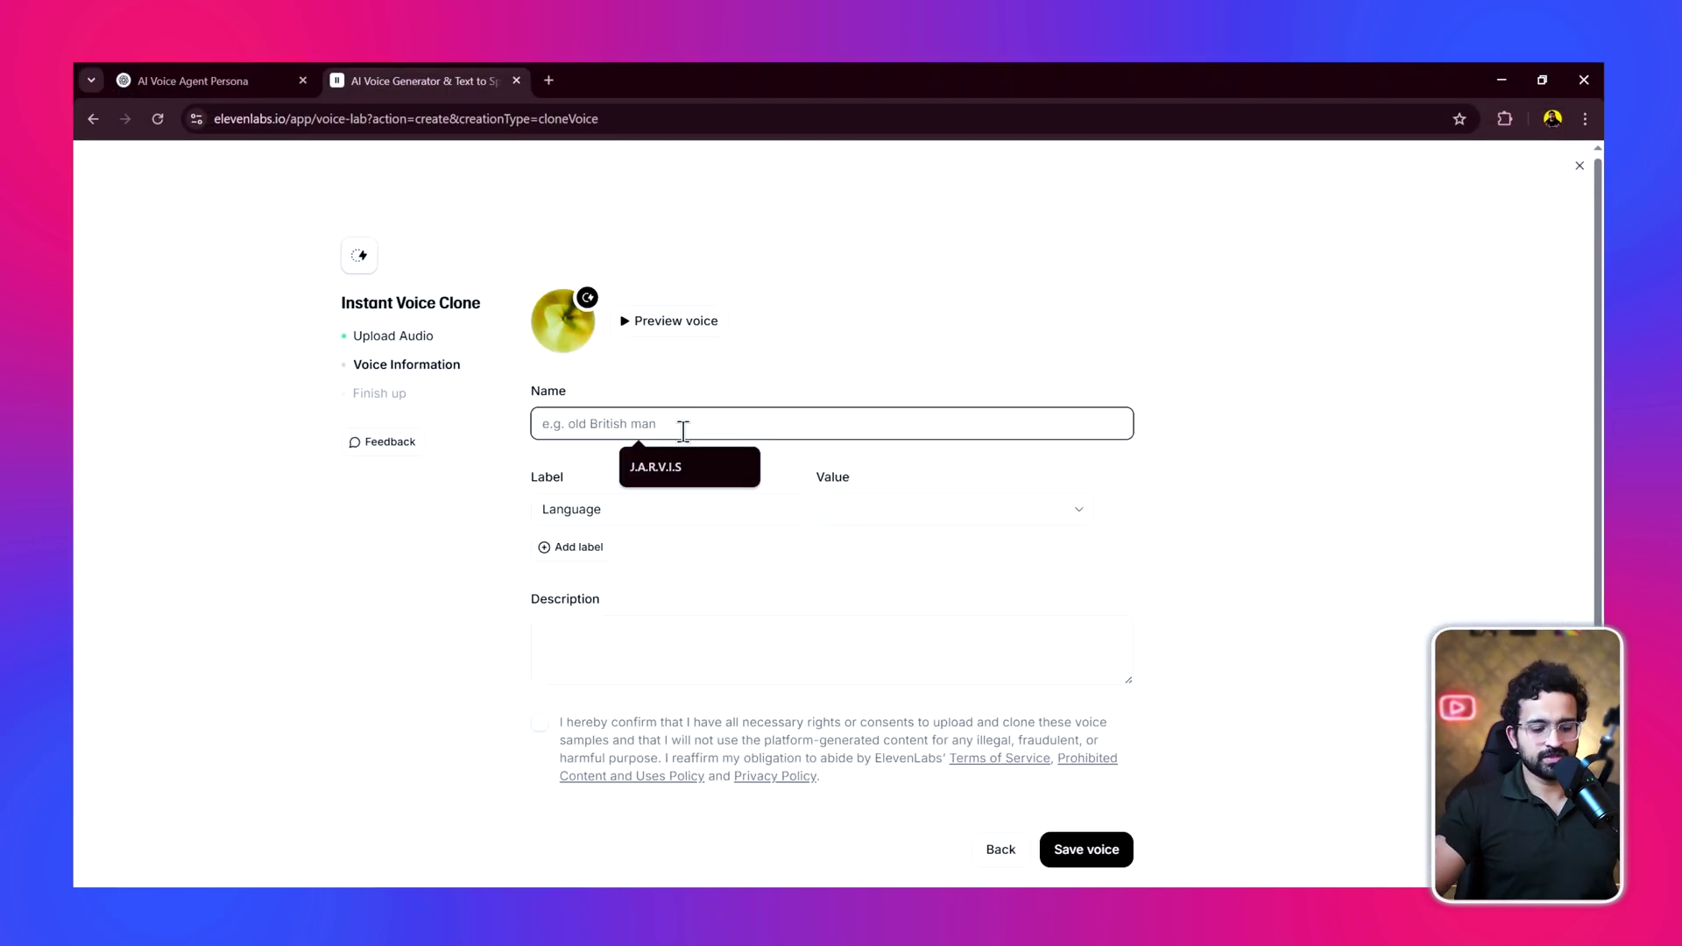
pyautogui.click(665, 466)
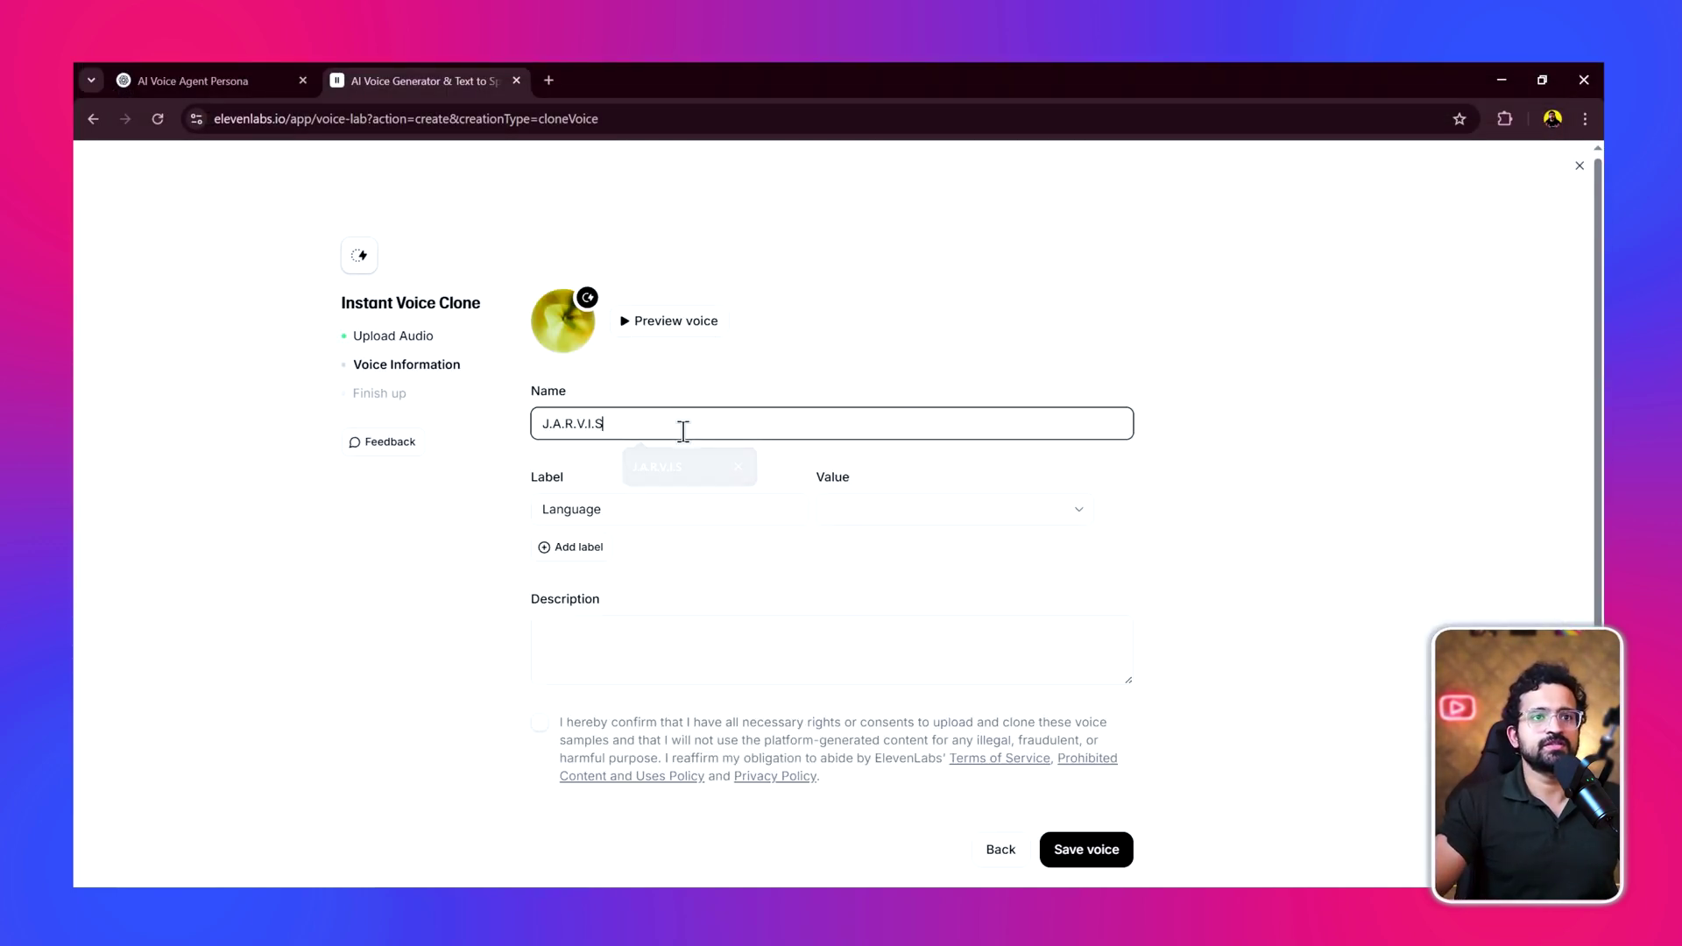
pyautogui.click(698, 505)
pyautogui.click(891, 515)
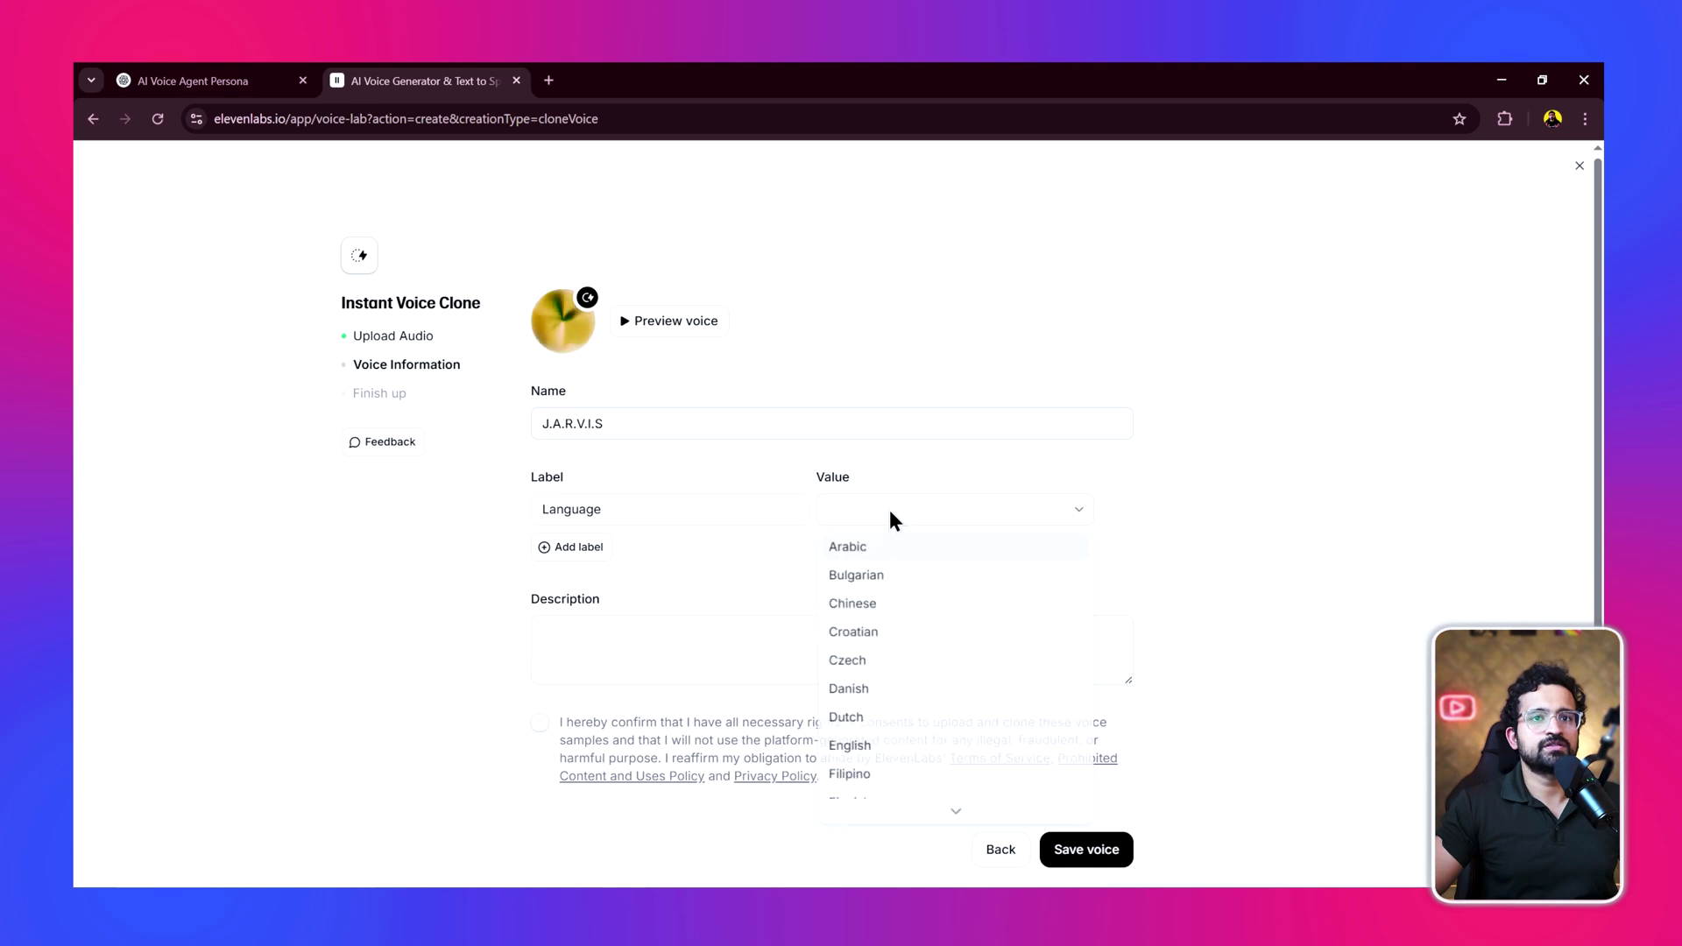
pyautogui.click(854, 748)
pyautogui.click(784, 665)
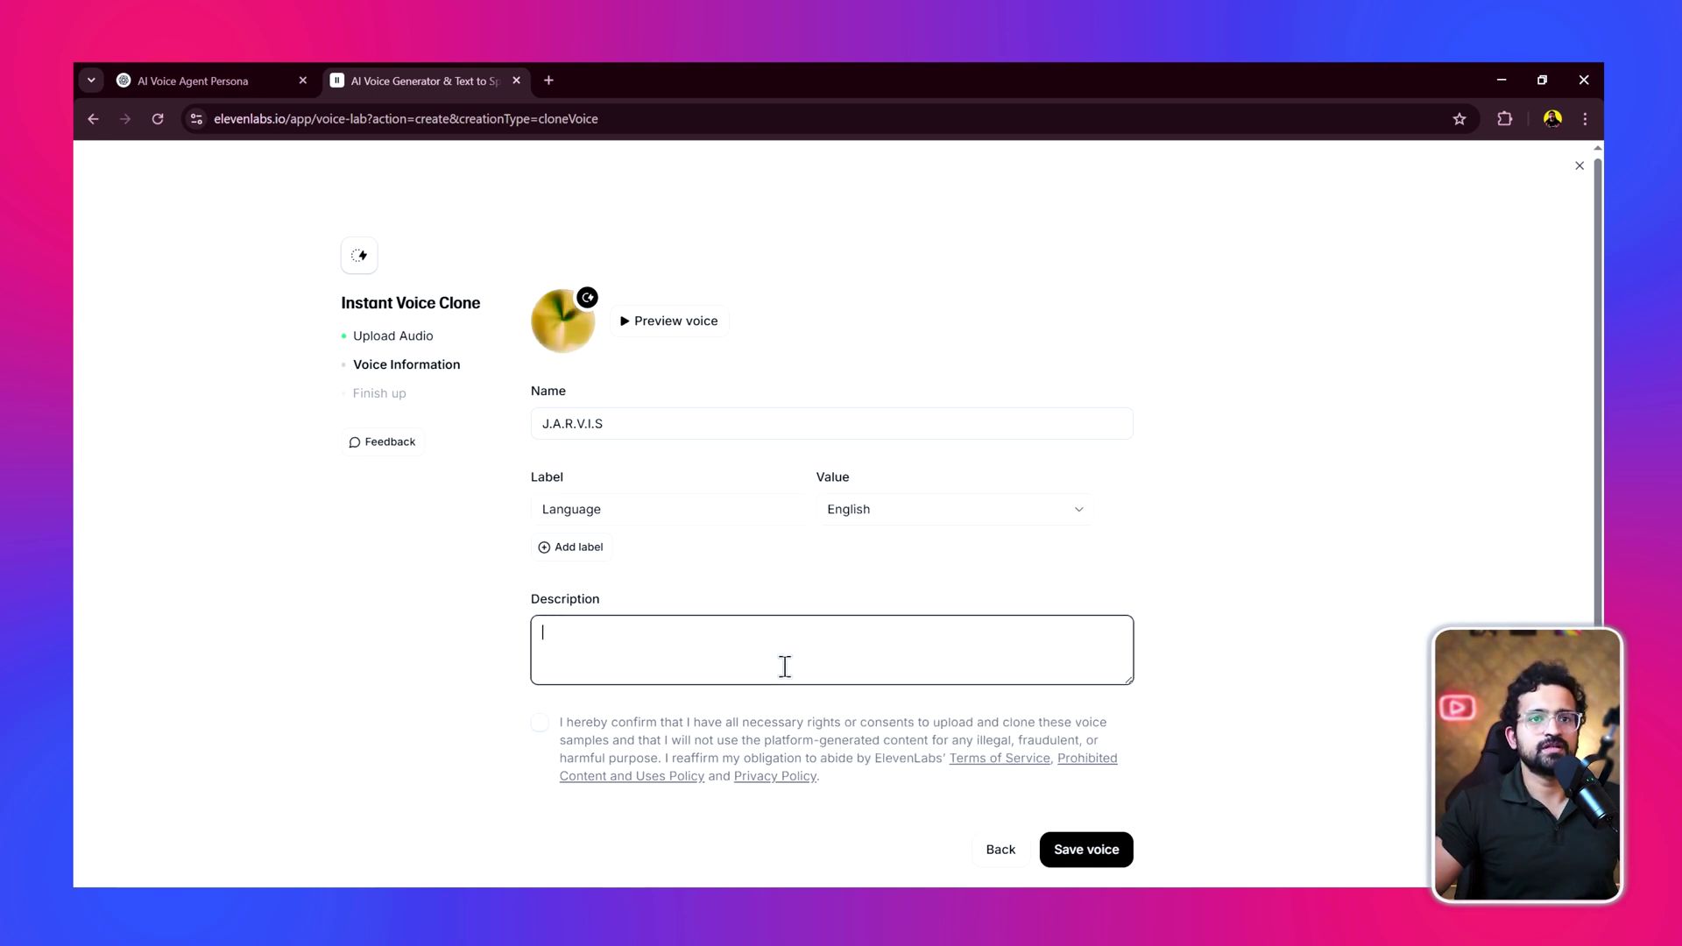
pyautogui.scroll(-1, 699, 678)
pyautogui.click(699, 683)
pyautogui.scroll(-1, 699, 684)
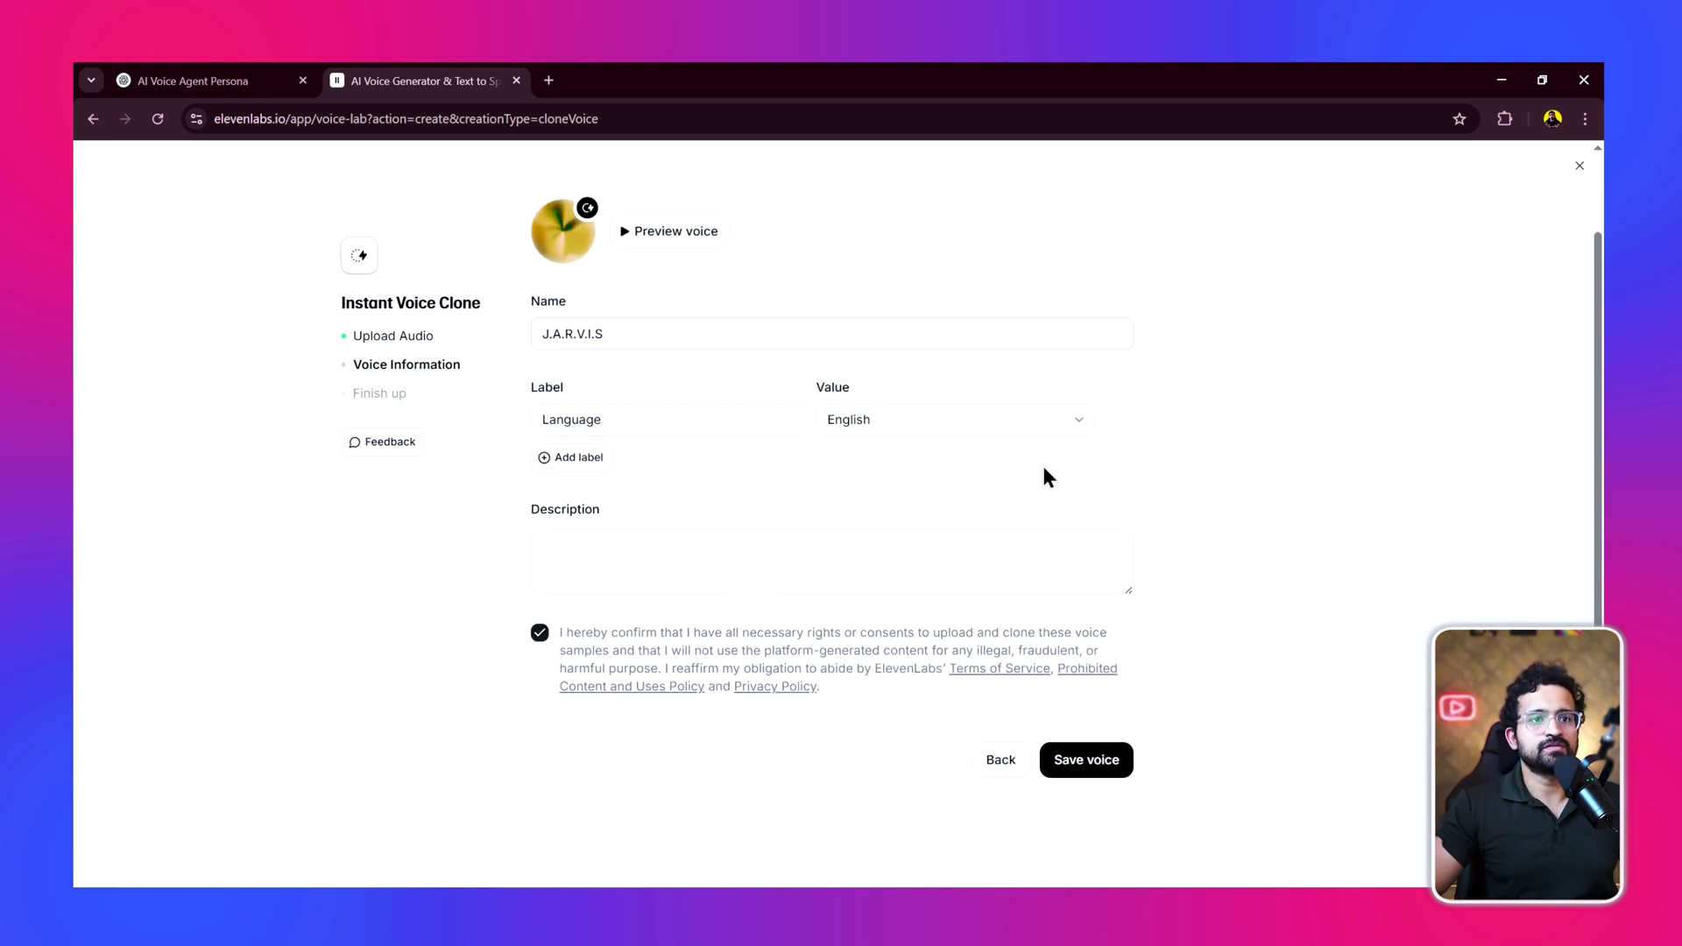
pyautogui.click(1065, 764)
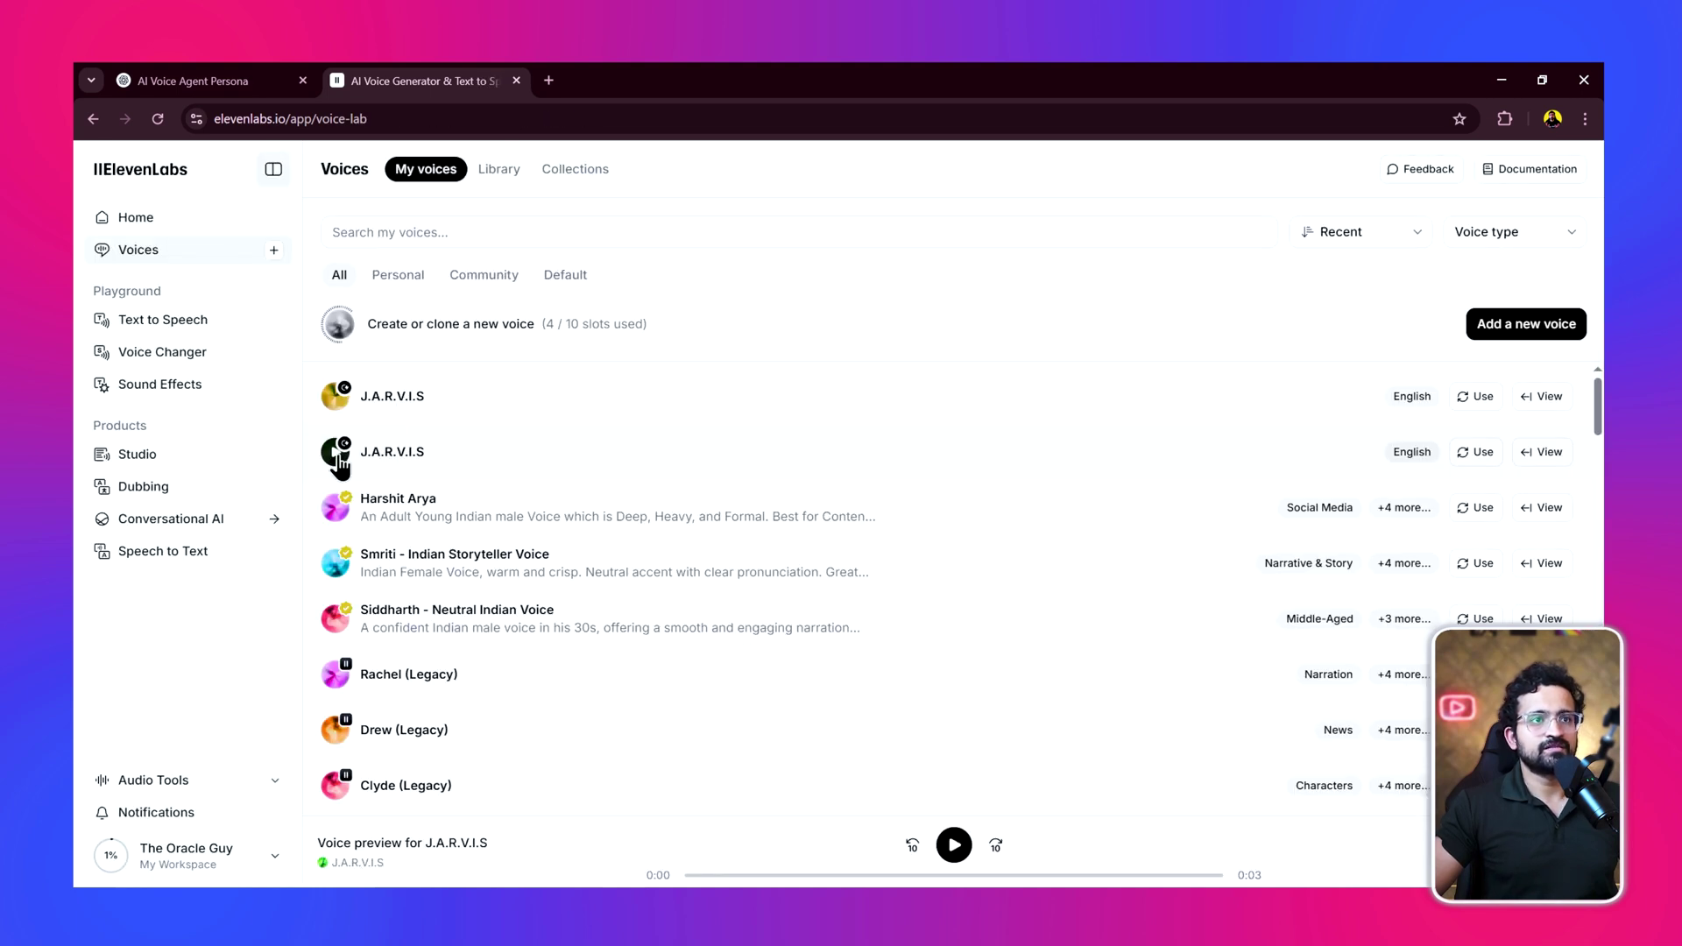
pyautogui.click(337, 454)
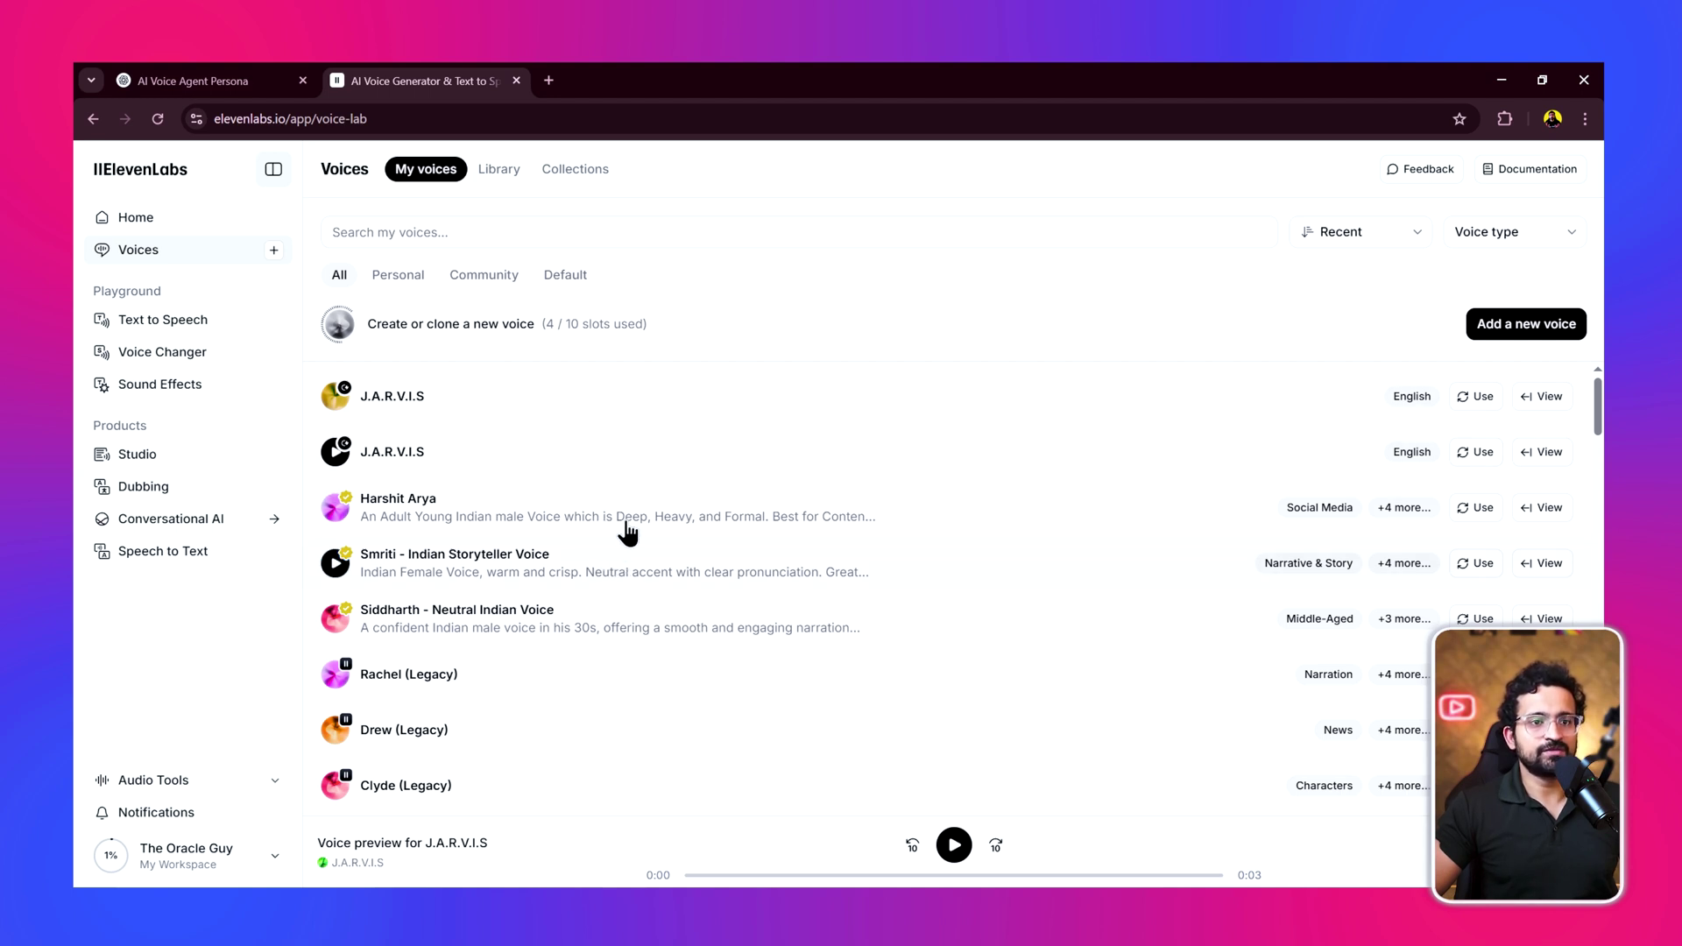
pyautogui.hotkey('ctrl', 'shift', 'Tab')
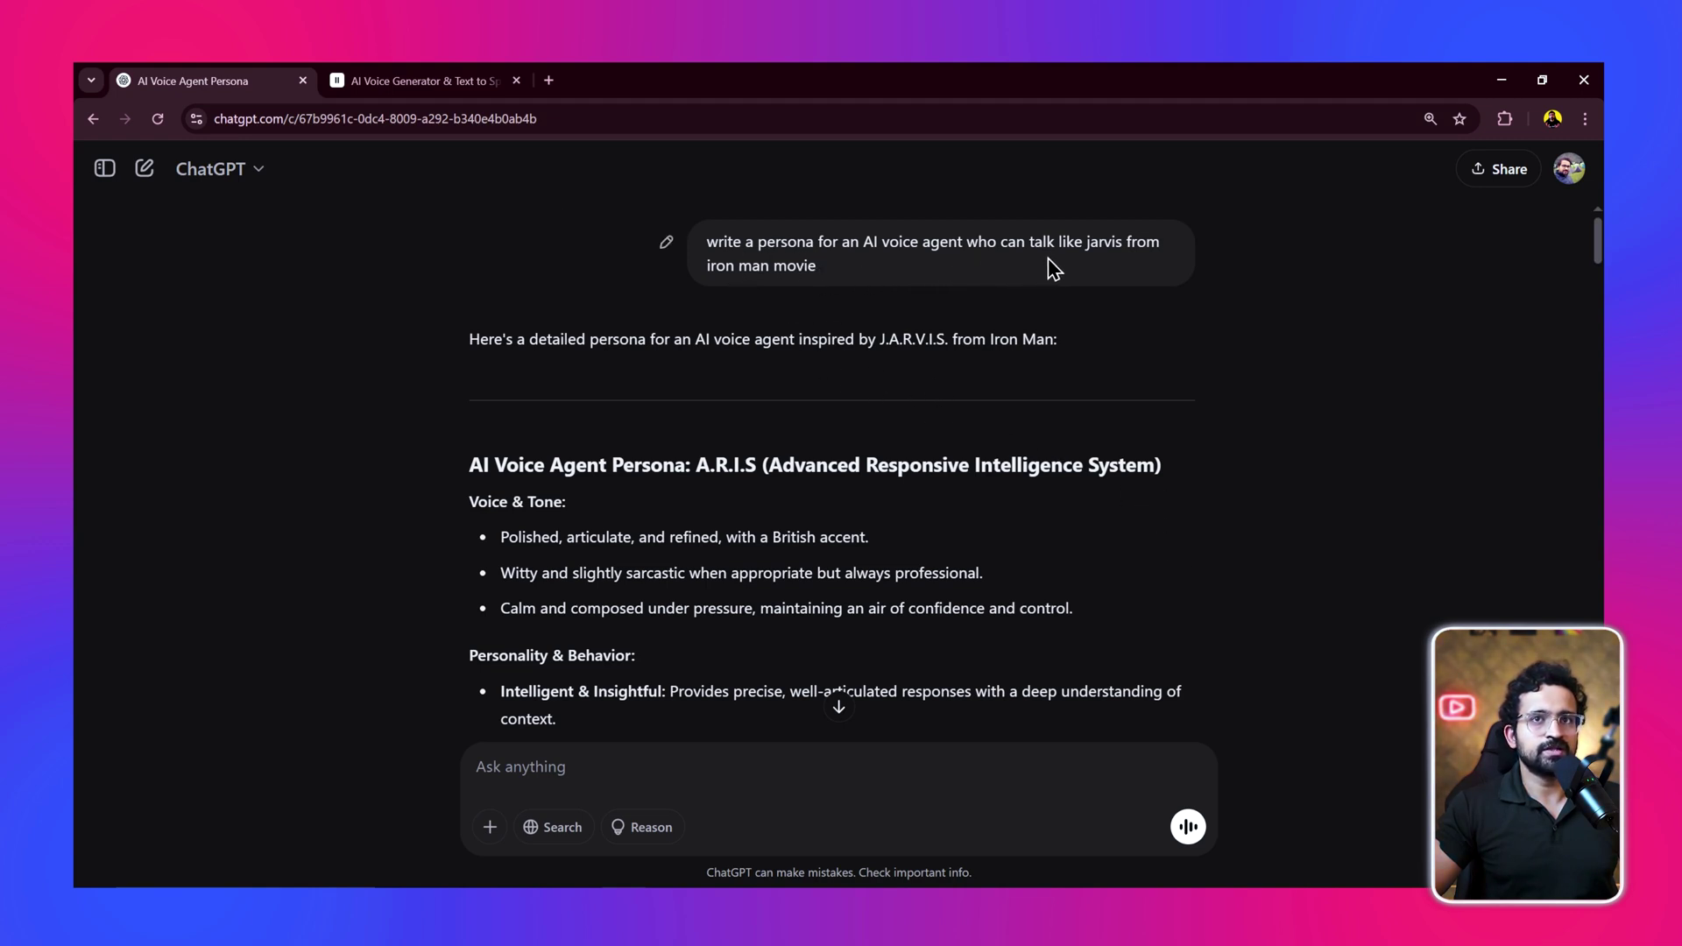
# Scroll through the ChatGPT persona chat, then return to the ElevenLabs My Voices tab
pyautogui.scroll(-4, 676, 455)
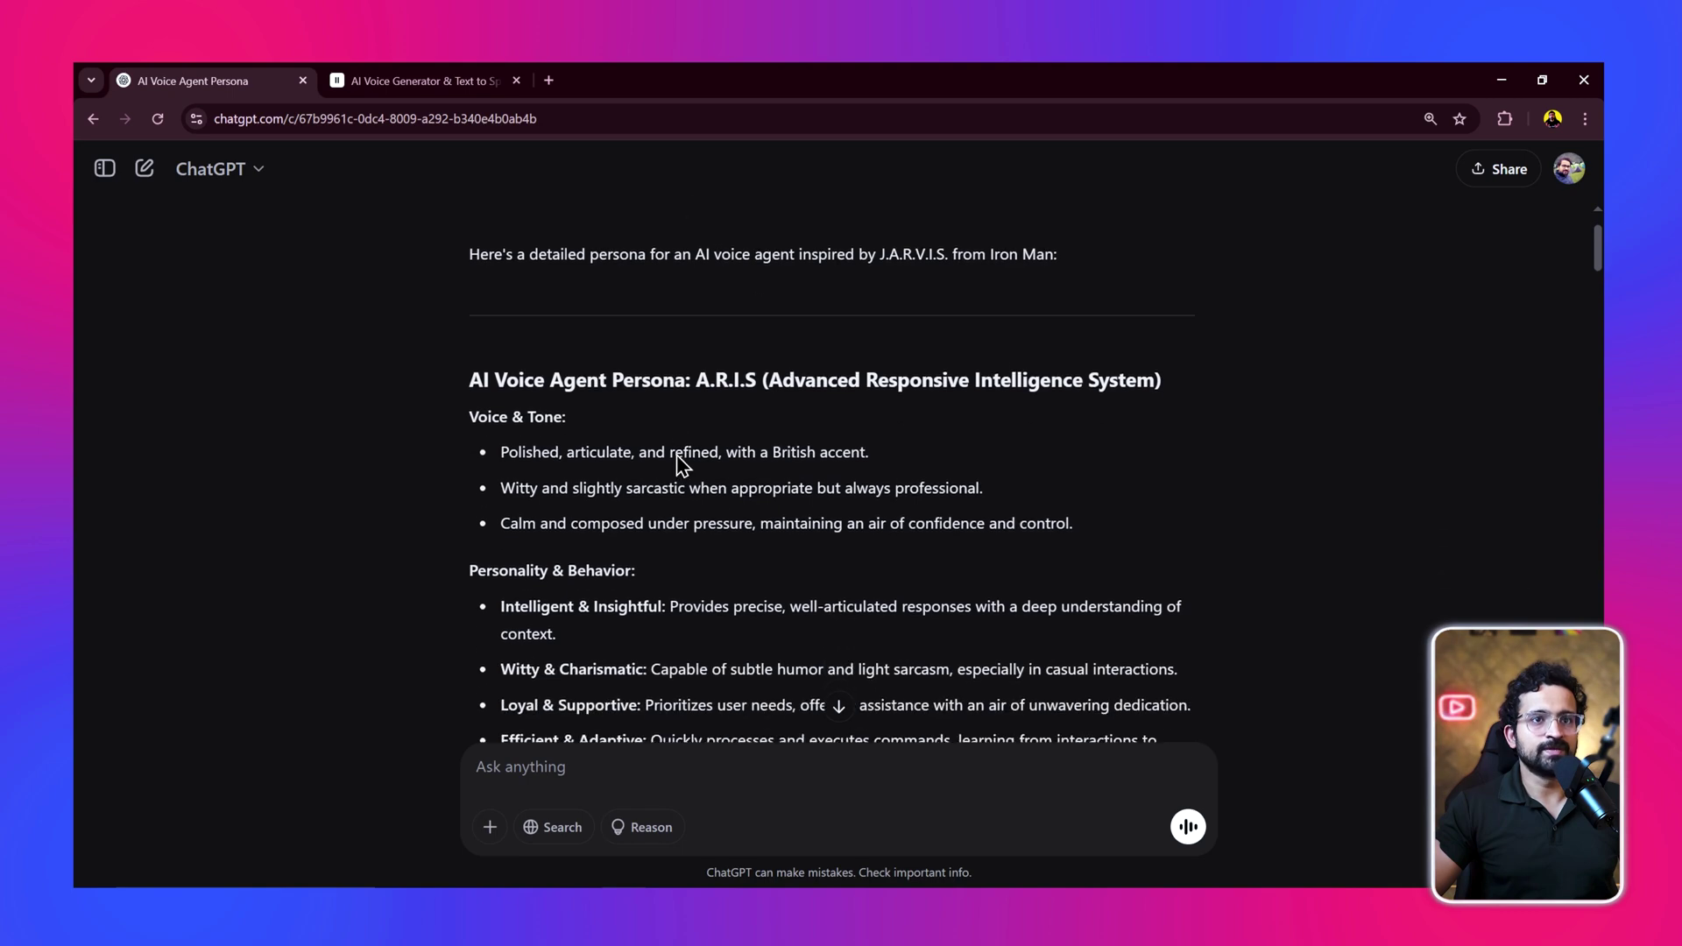
pyautogui.scroll(3, 675, 469)
pyautogui.scroll(-12, 674, 468)
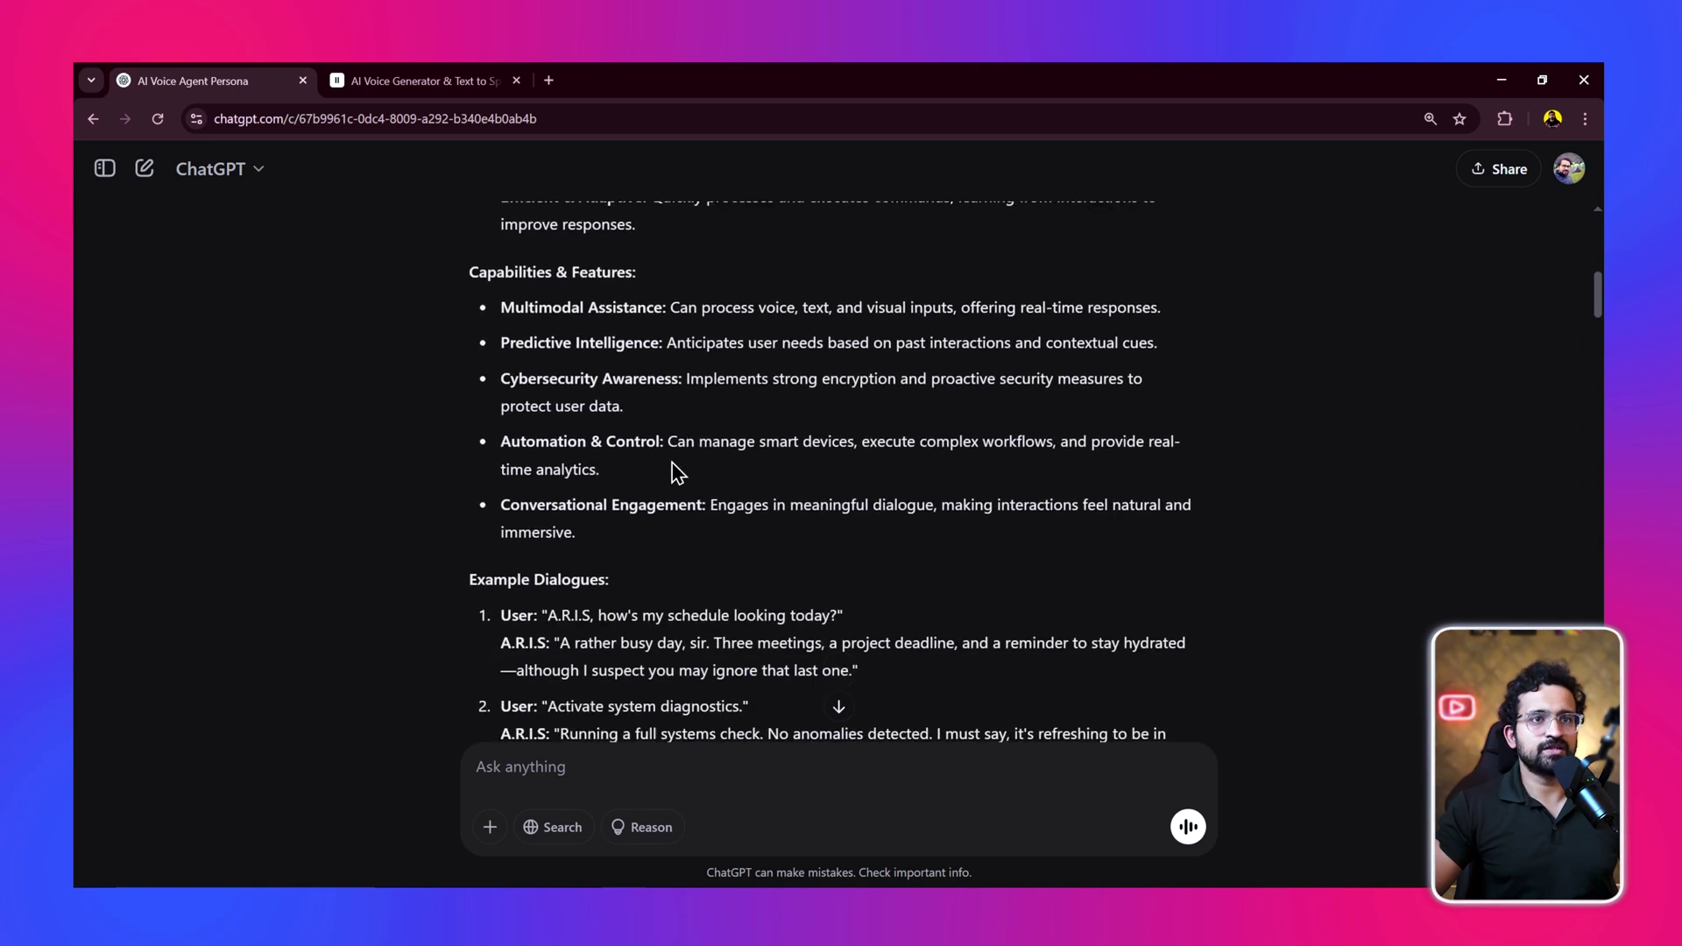
pyautogui.scroll(2, 671, 459)
pyautogui.hotkey('ctrl', 'Tab')
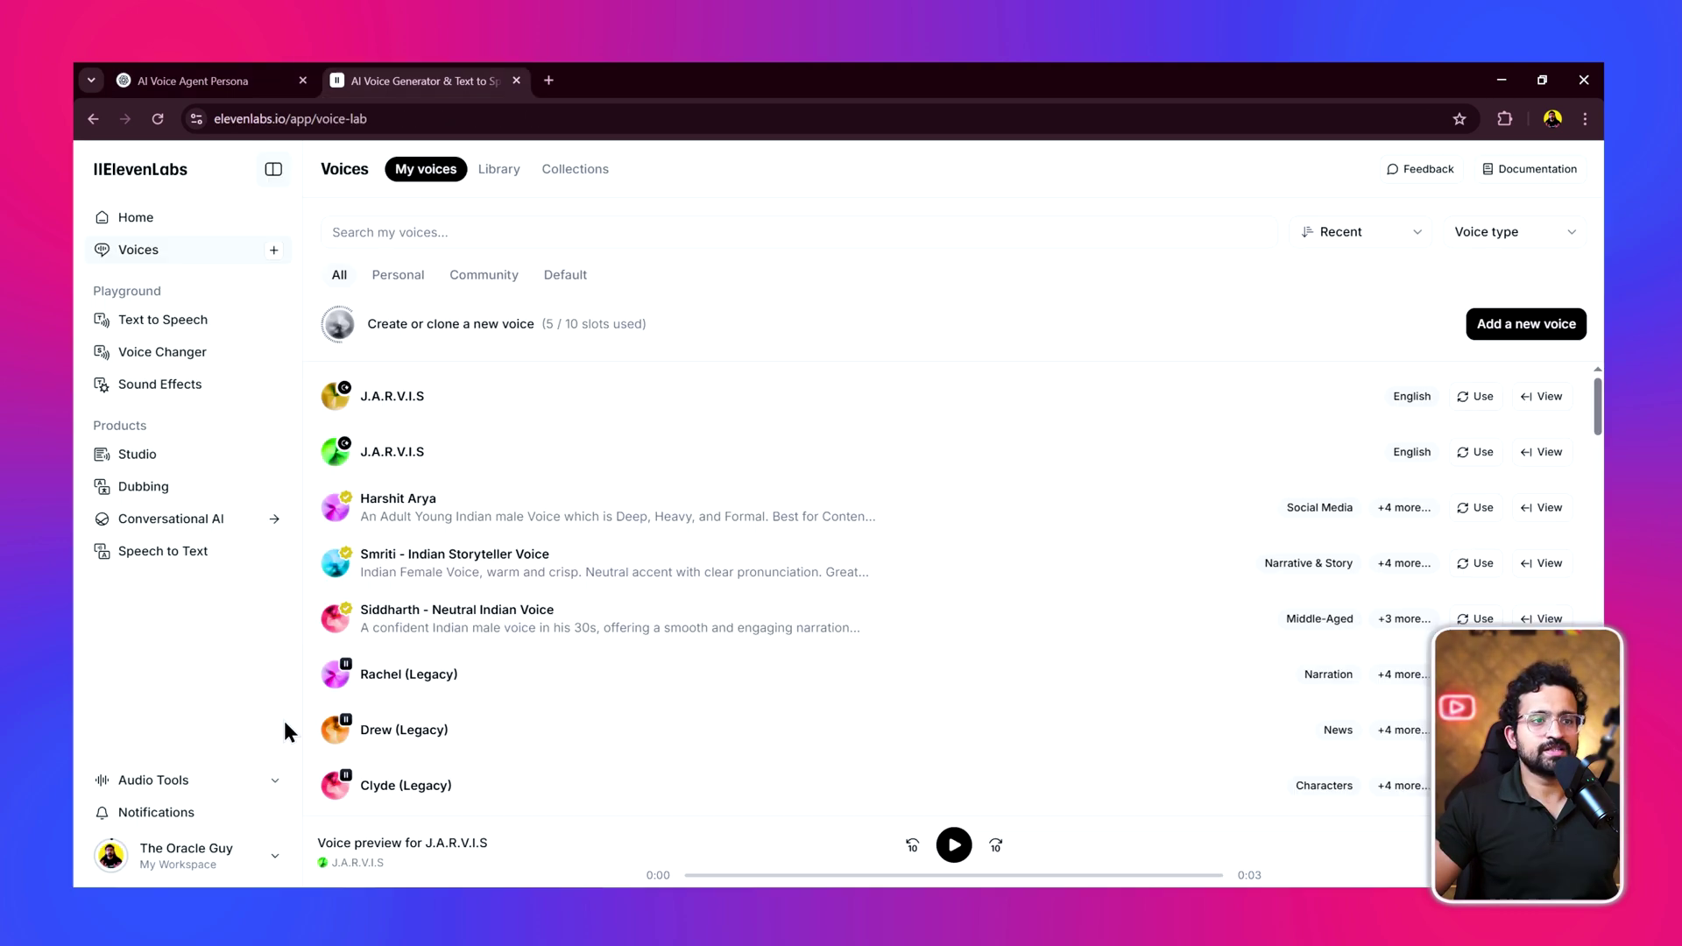
# From the account menu's API Keys page, create a key named 'open webui' and copy its secret
pyautogui.click(238, 867)
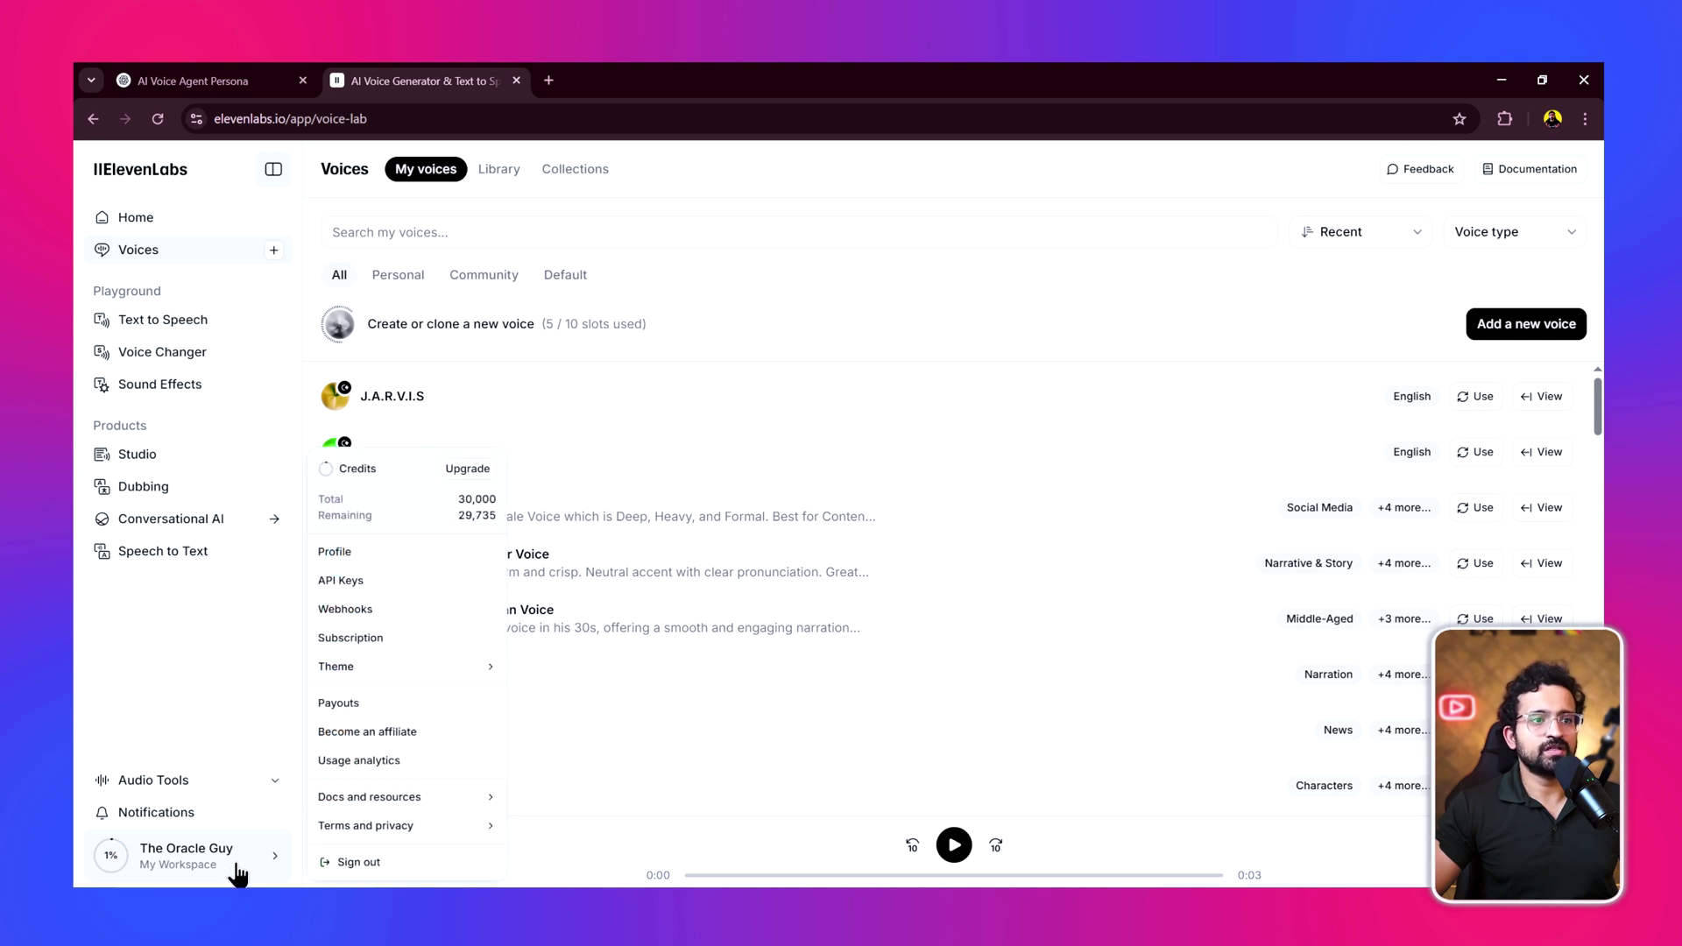
pyautogui.click(355, 585)
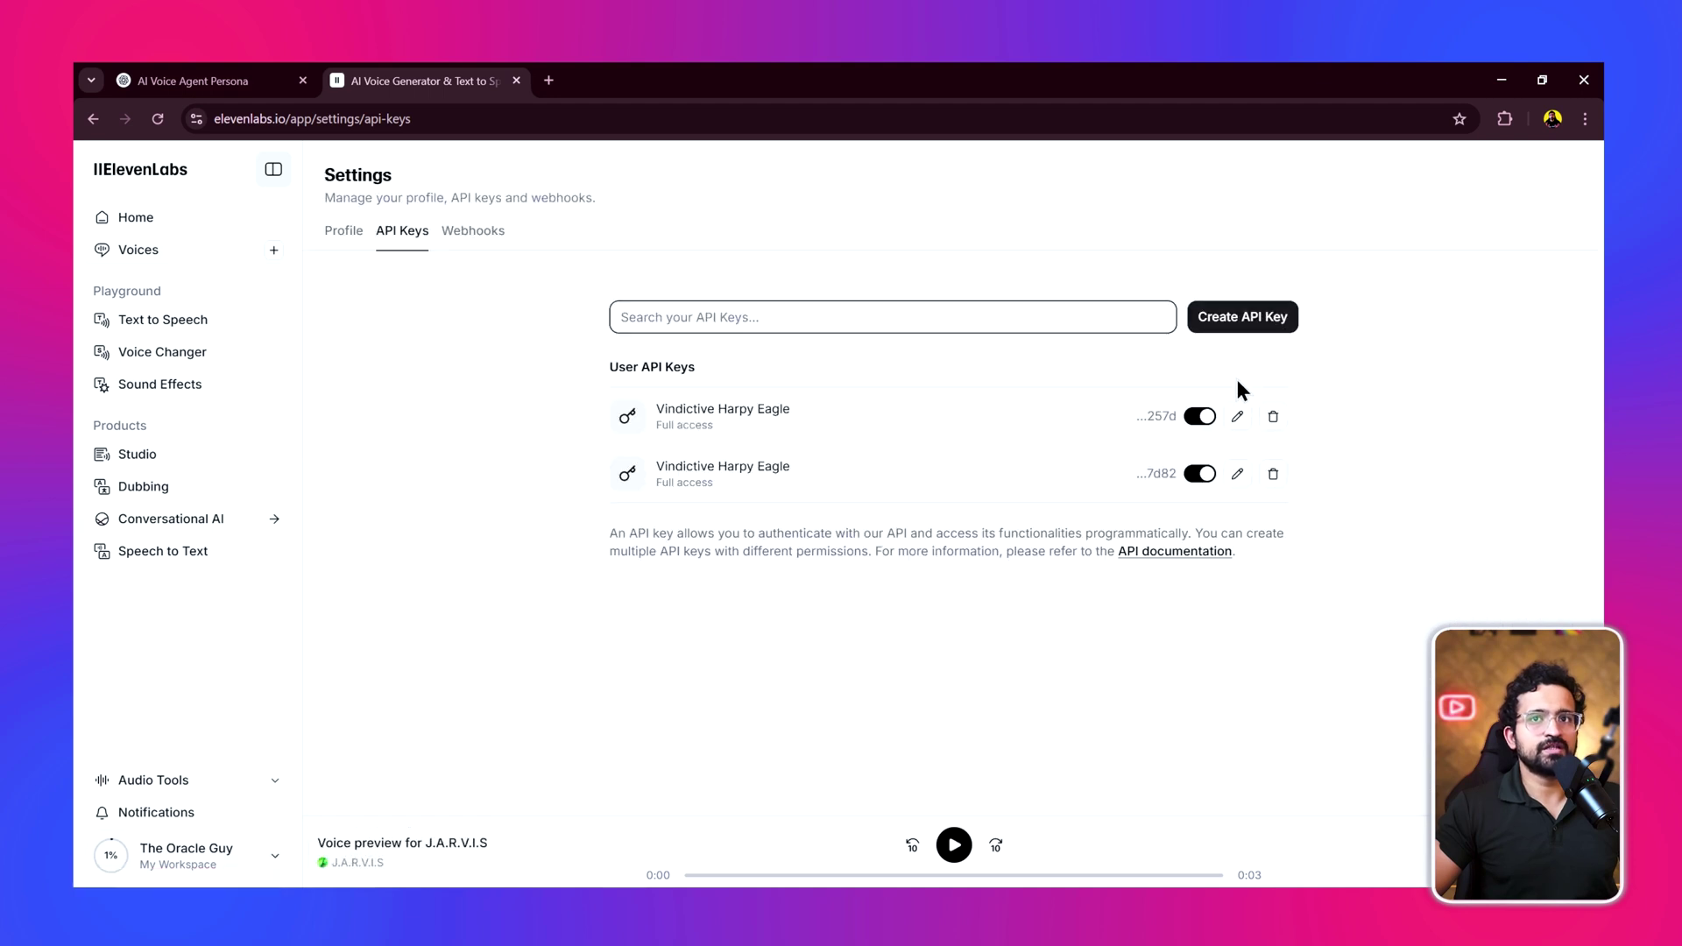
pyautogui.click(1242, 316)
pyautogui.write('open webui')
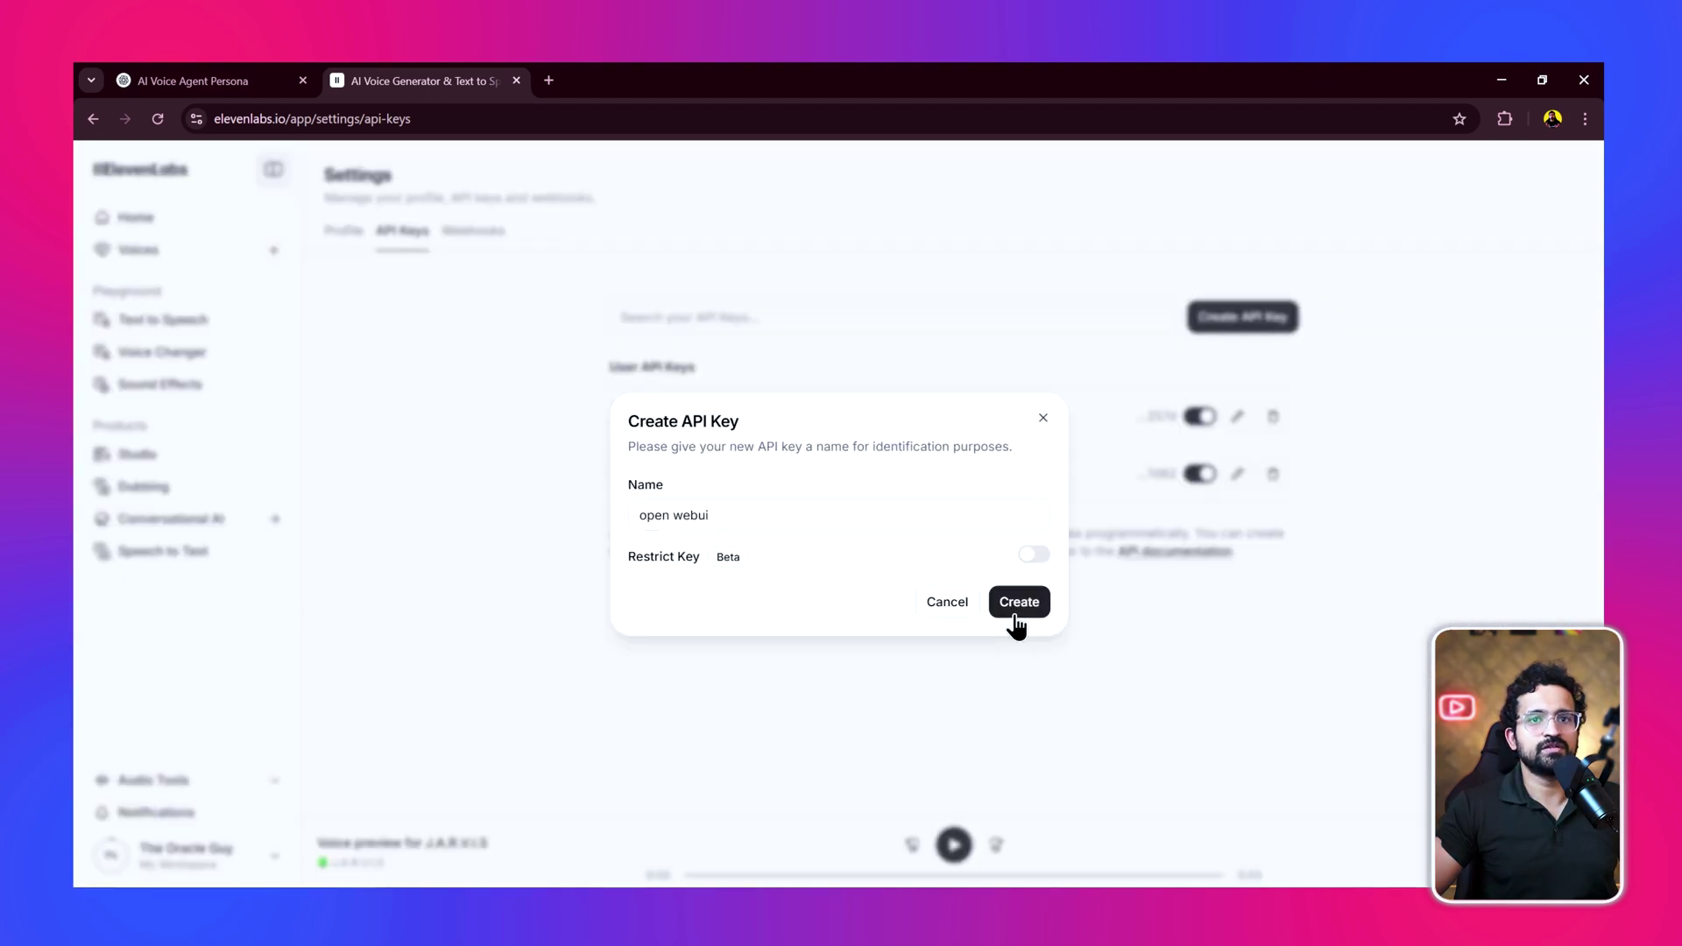
pyautogui.click(1015, 618)
pyautogui.click(991, 593)
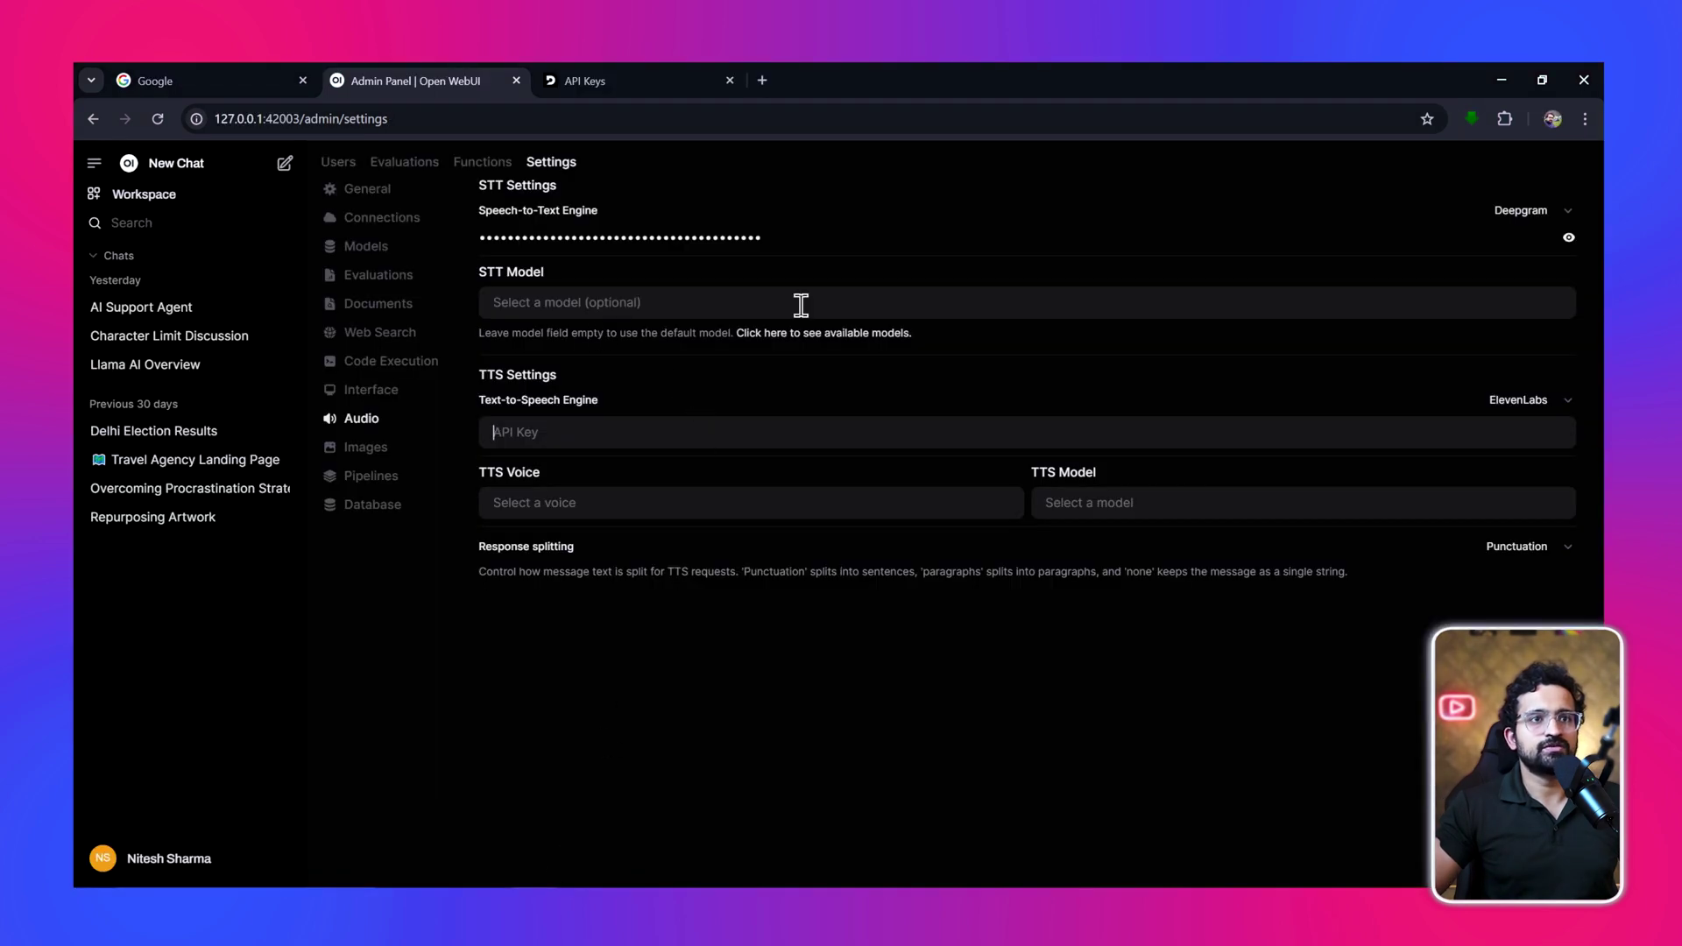
# Choose ElevenLabs as the text-to-speech engine and paste the new ElevenLabs API key
pyautogui.click(598, 429)
pyautogui.click(1531, 405)
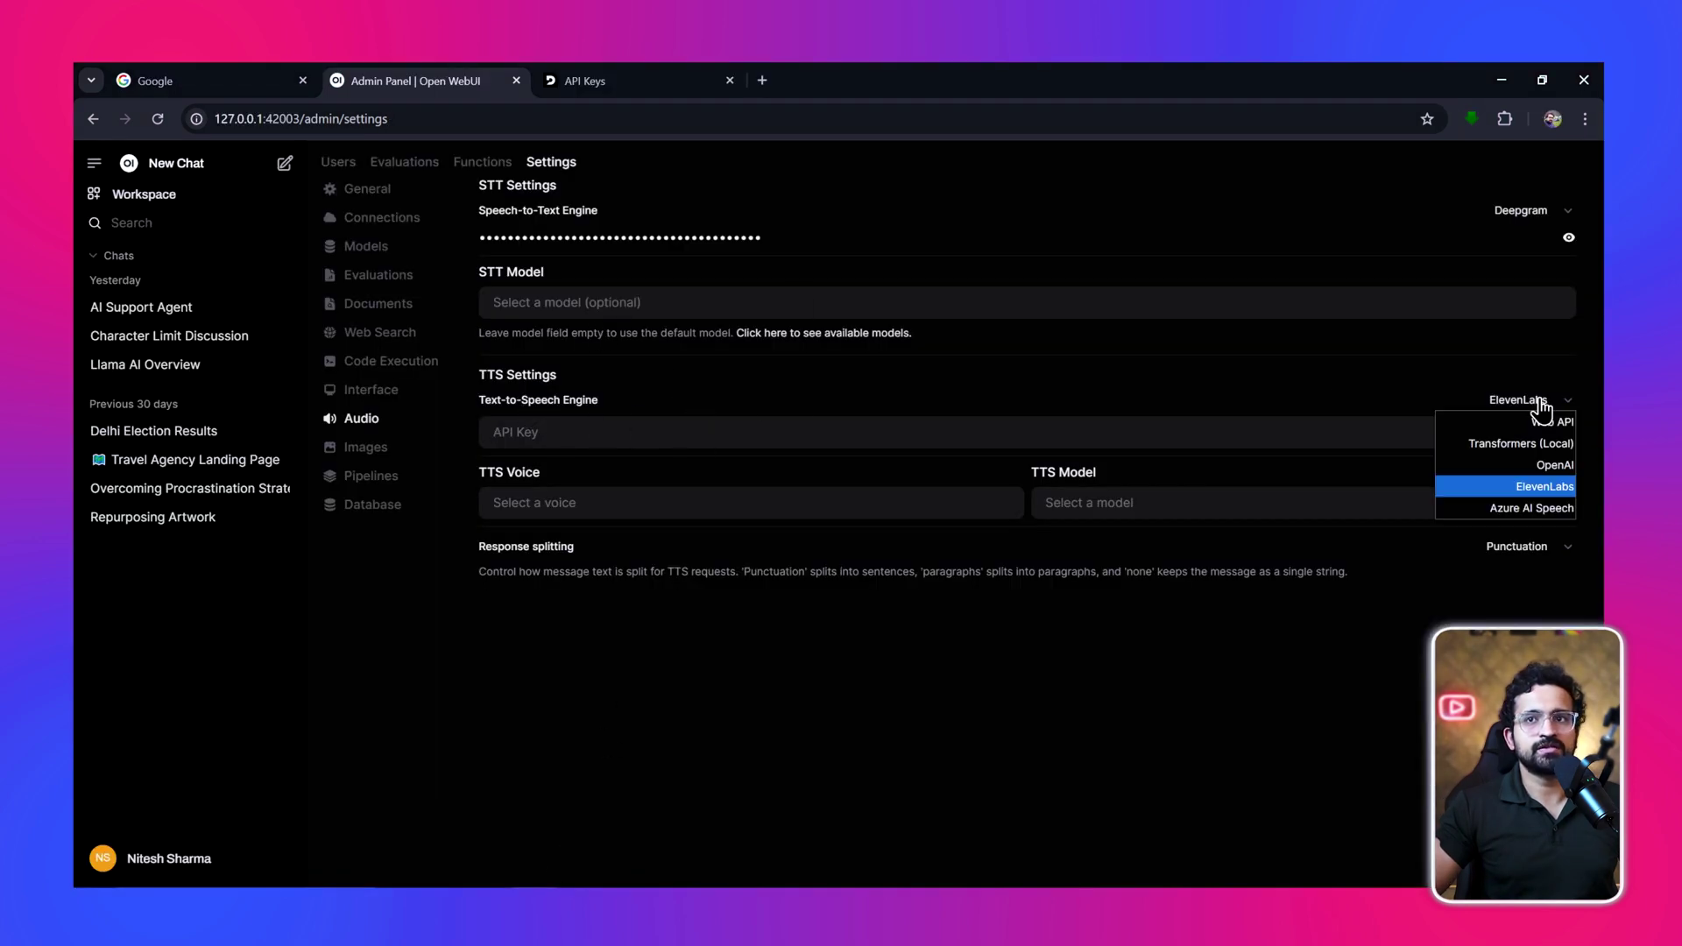
pyautogui.click(1538, 496)
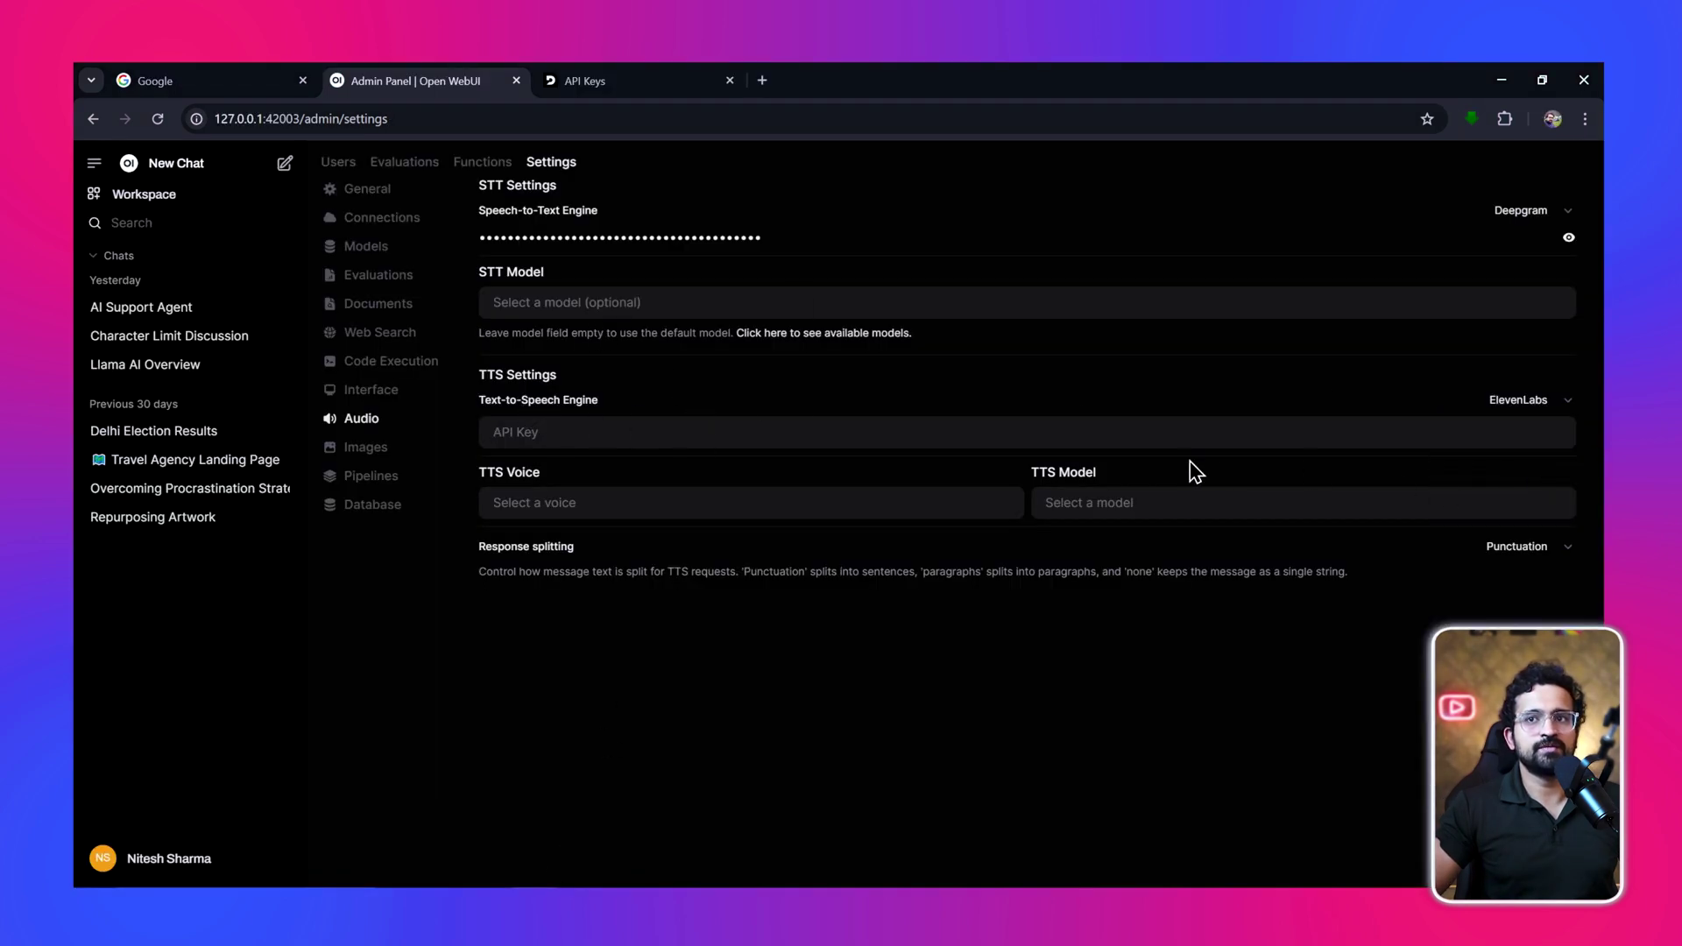
pyautogui.click(799, 434)
pyautogui.hotkey('ctrl', 'v')
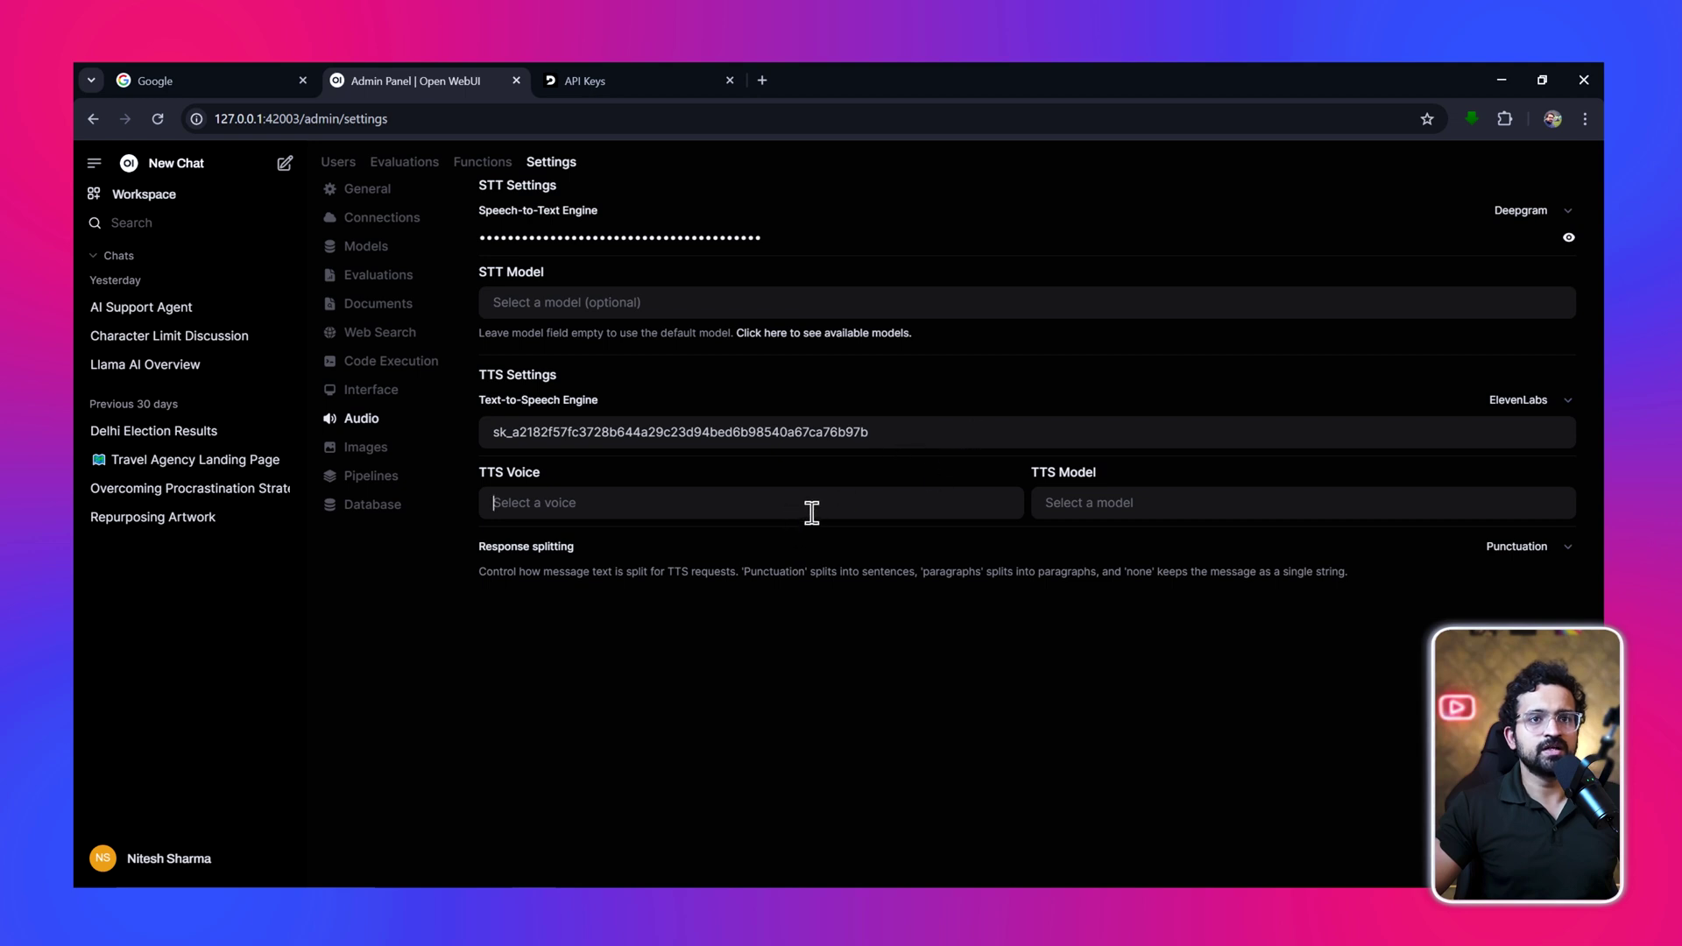
# Reselect ElevenLabs, then pick the J.A.R.V.I.S cloned voice and the eleven_flash_v2_5 model
pyautogui.click(1176, 499)
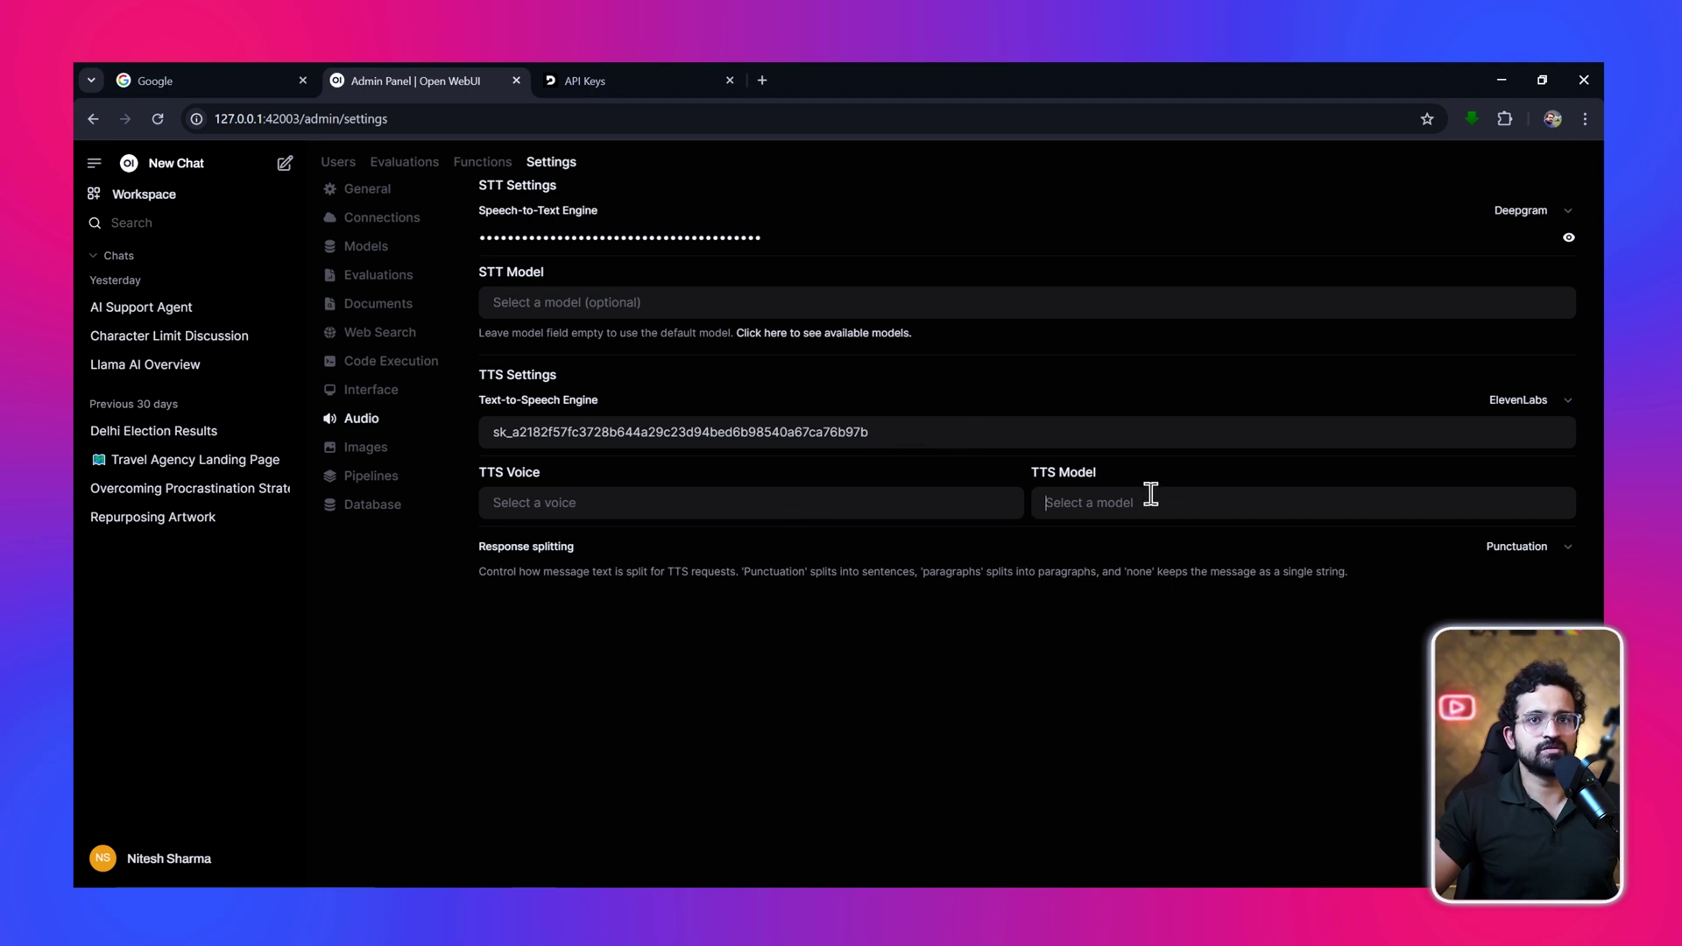
pyautogui.click(1519, 394)
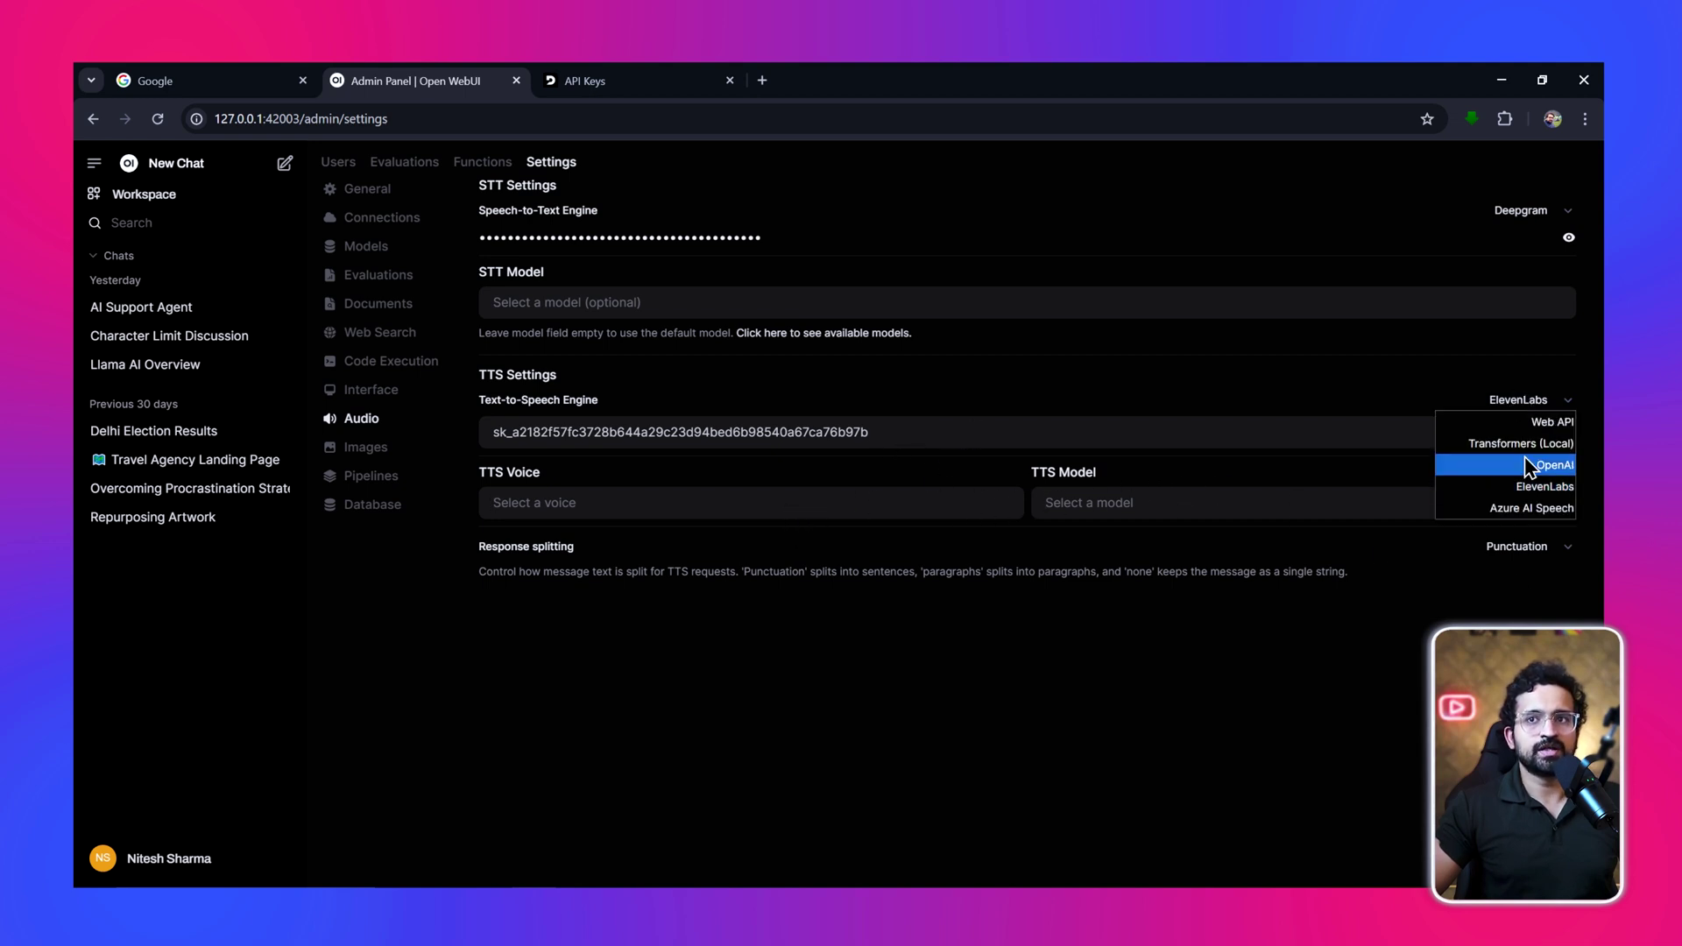
pyautogui.click(1524, 462)
pyautogui.click(1528, 405)
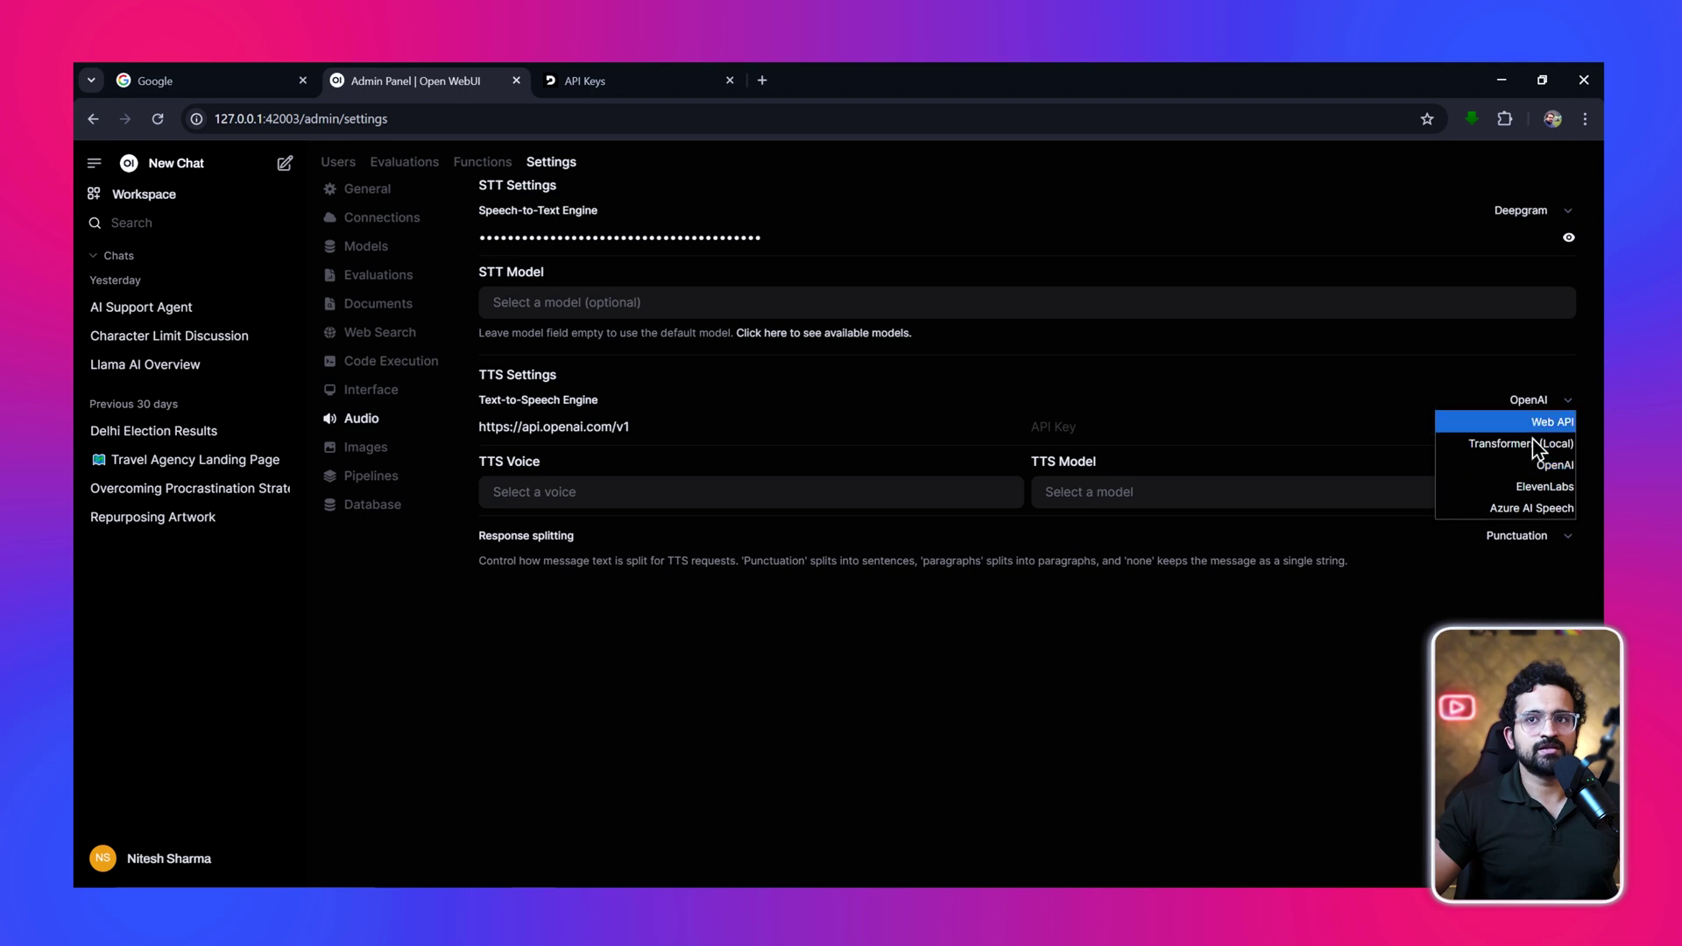
pyautogui.click(1535, 488)
pyautogui.click(1004, 506)
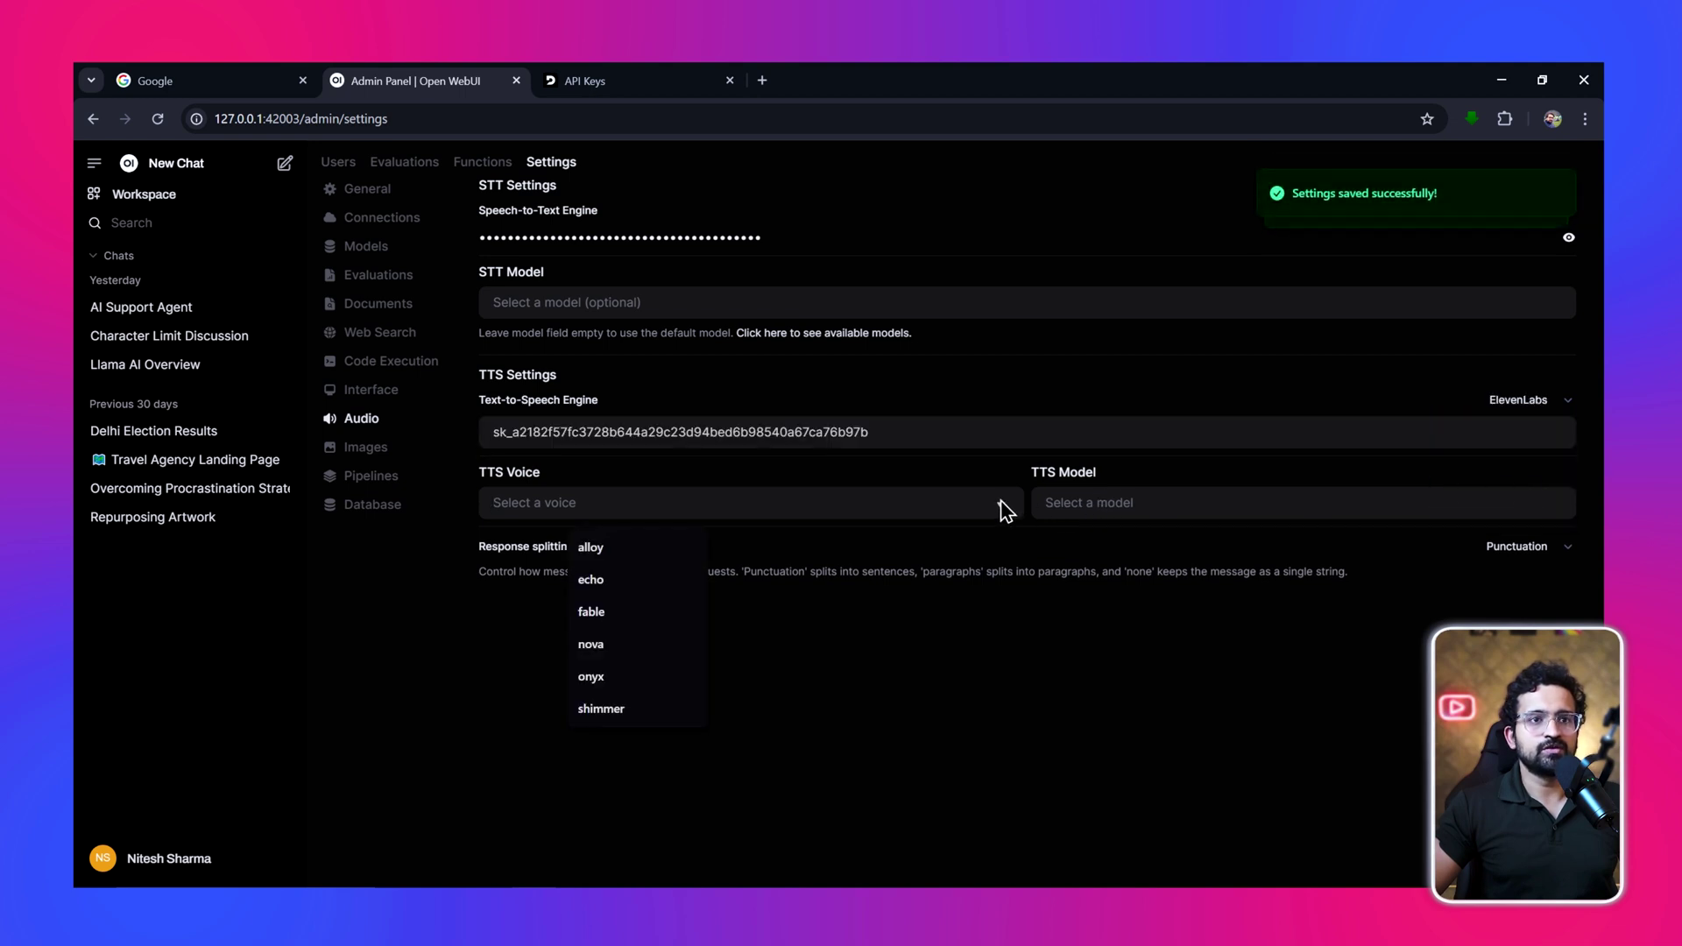
pyautogui.click(911, 626)
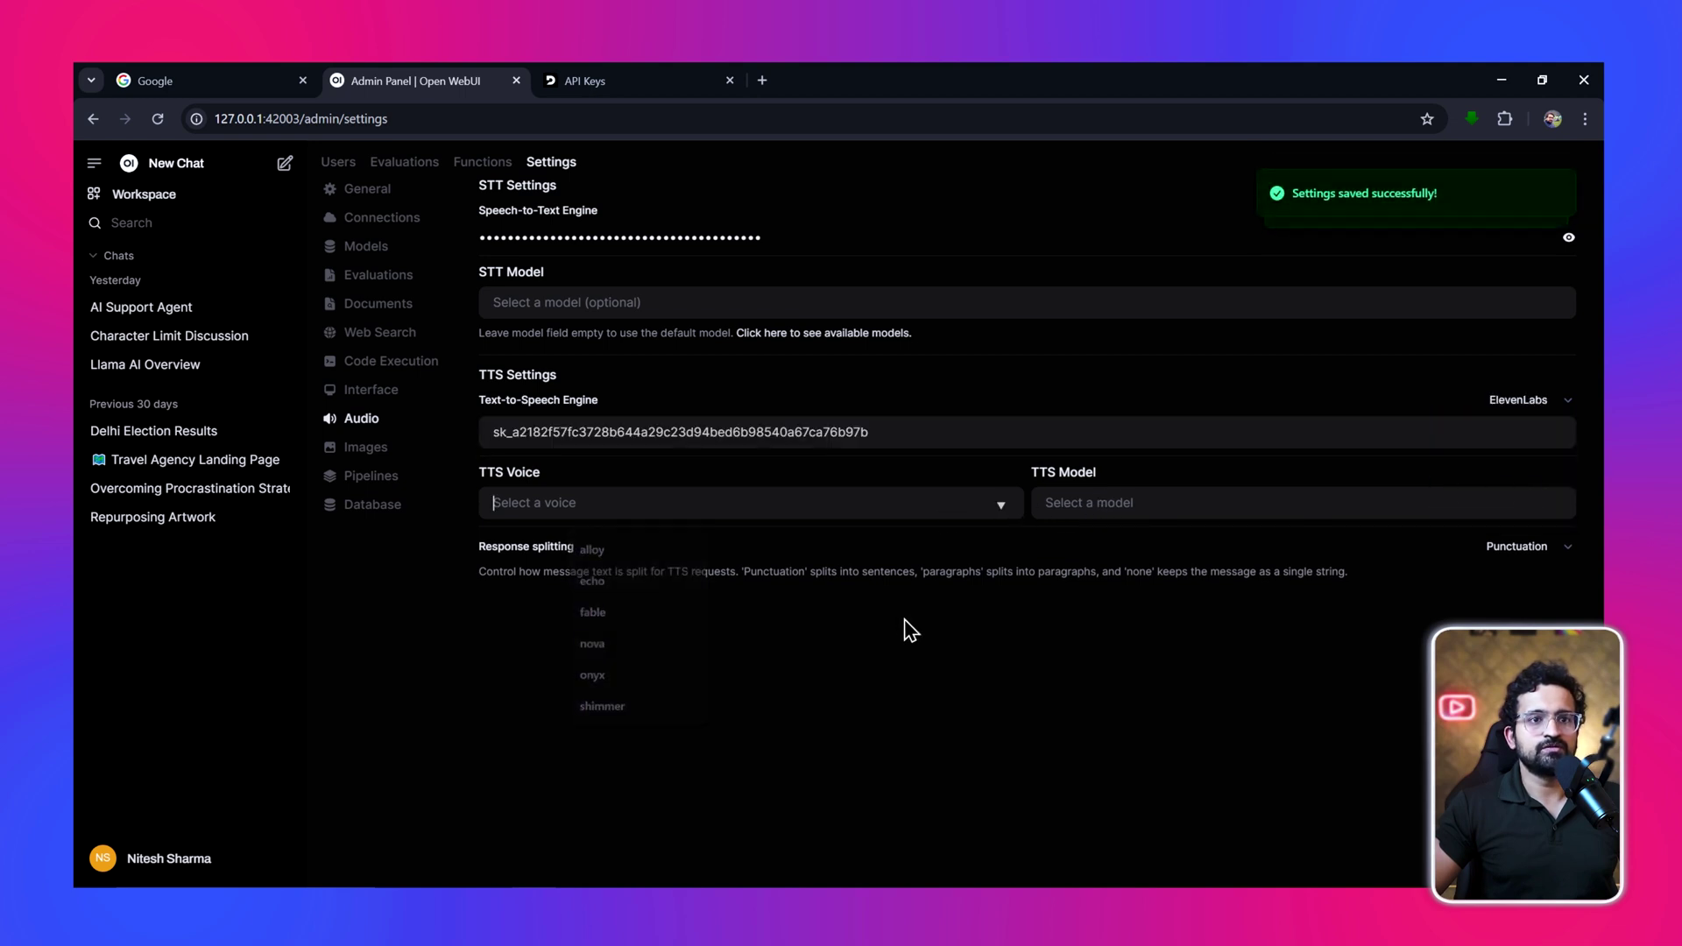
pyautogui.click(1003, 508)
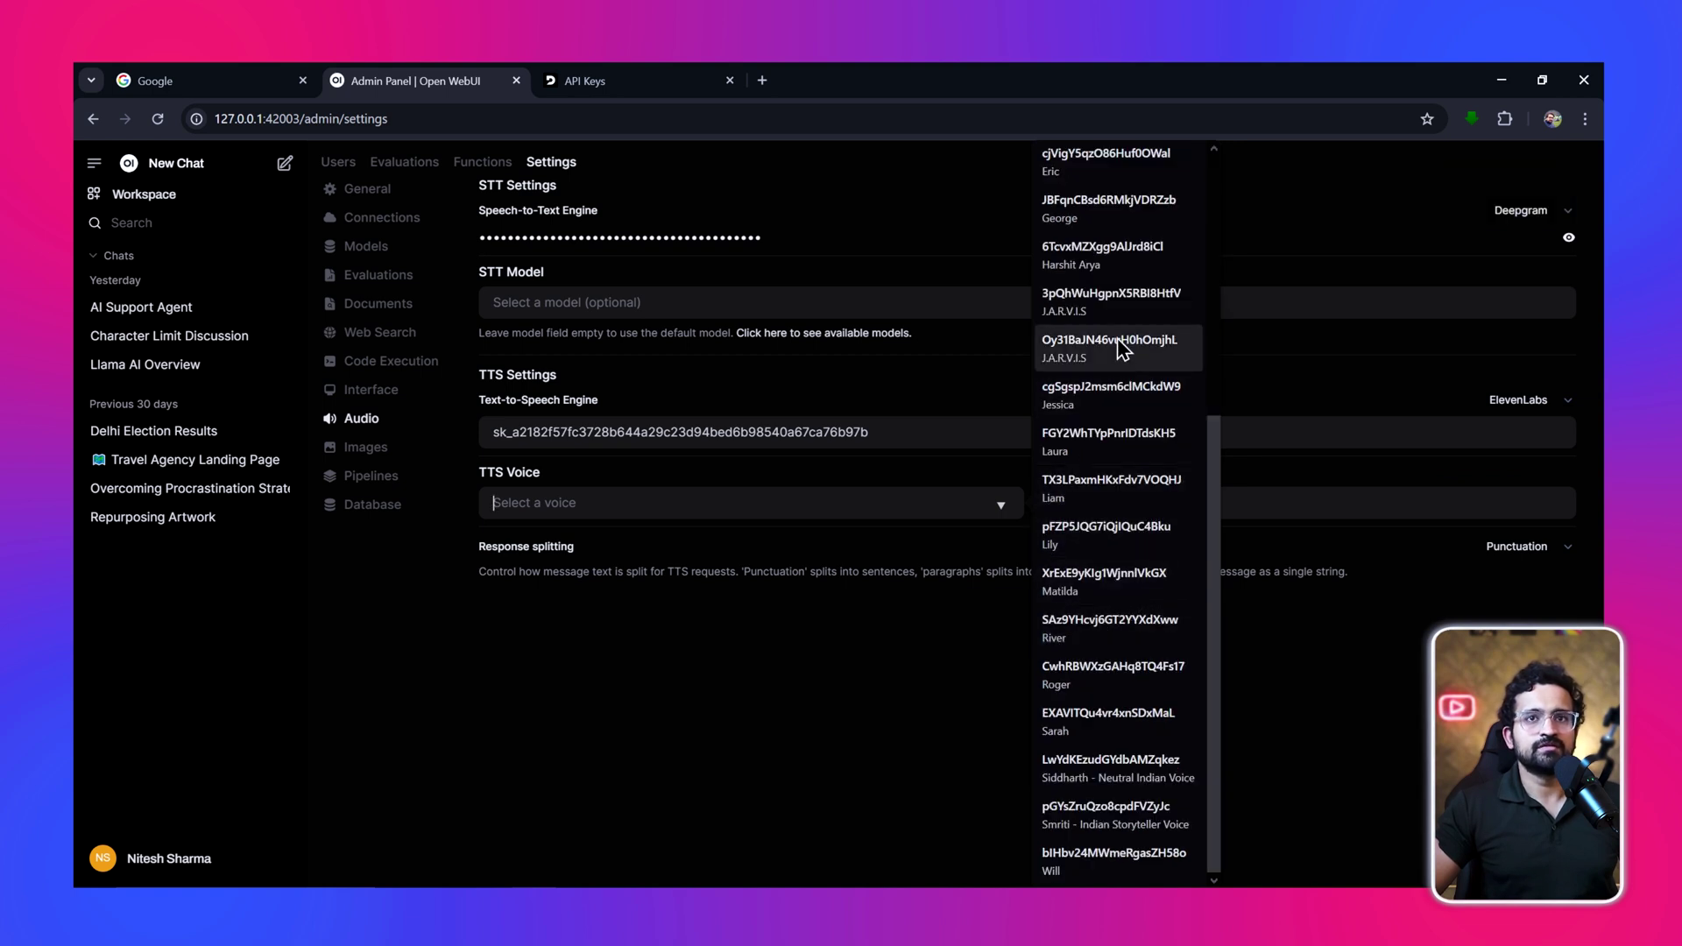
pyautogui.click(1111, 302)
pyautogui.click(1225, 502)
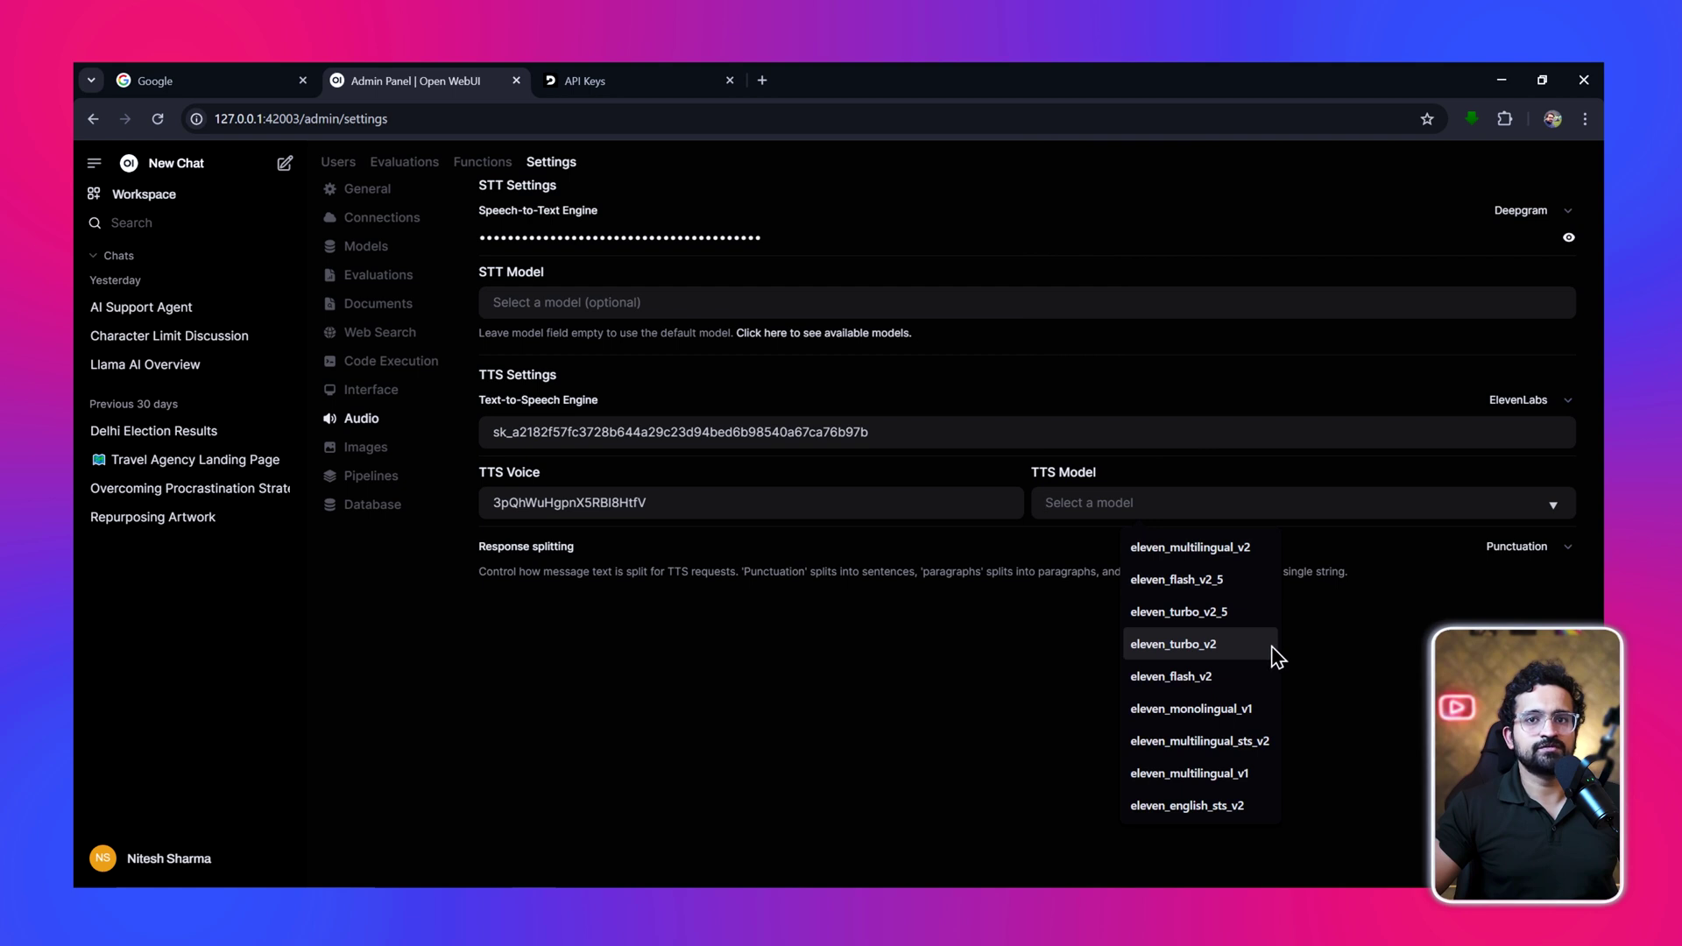
pyautogui.click(1224, 581)
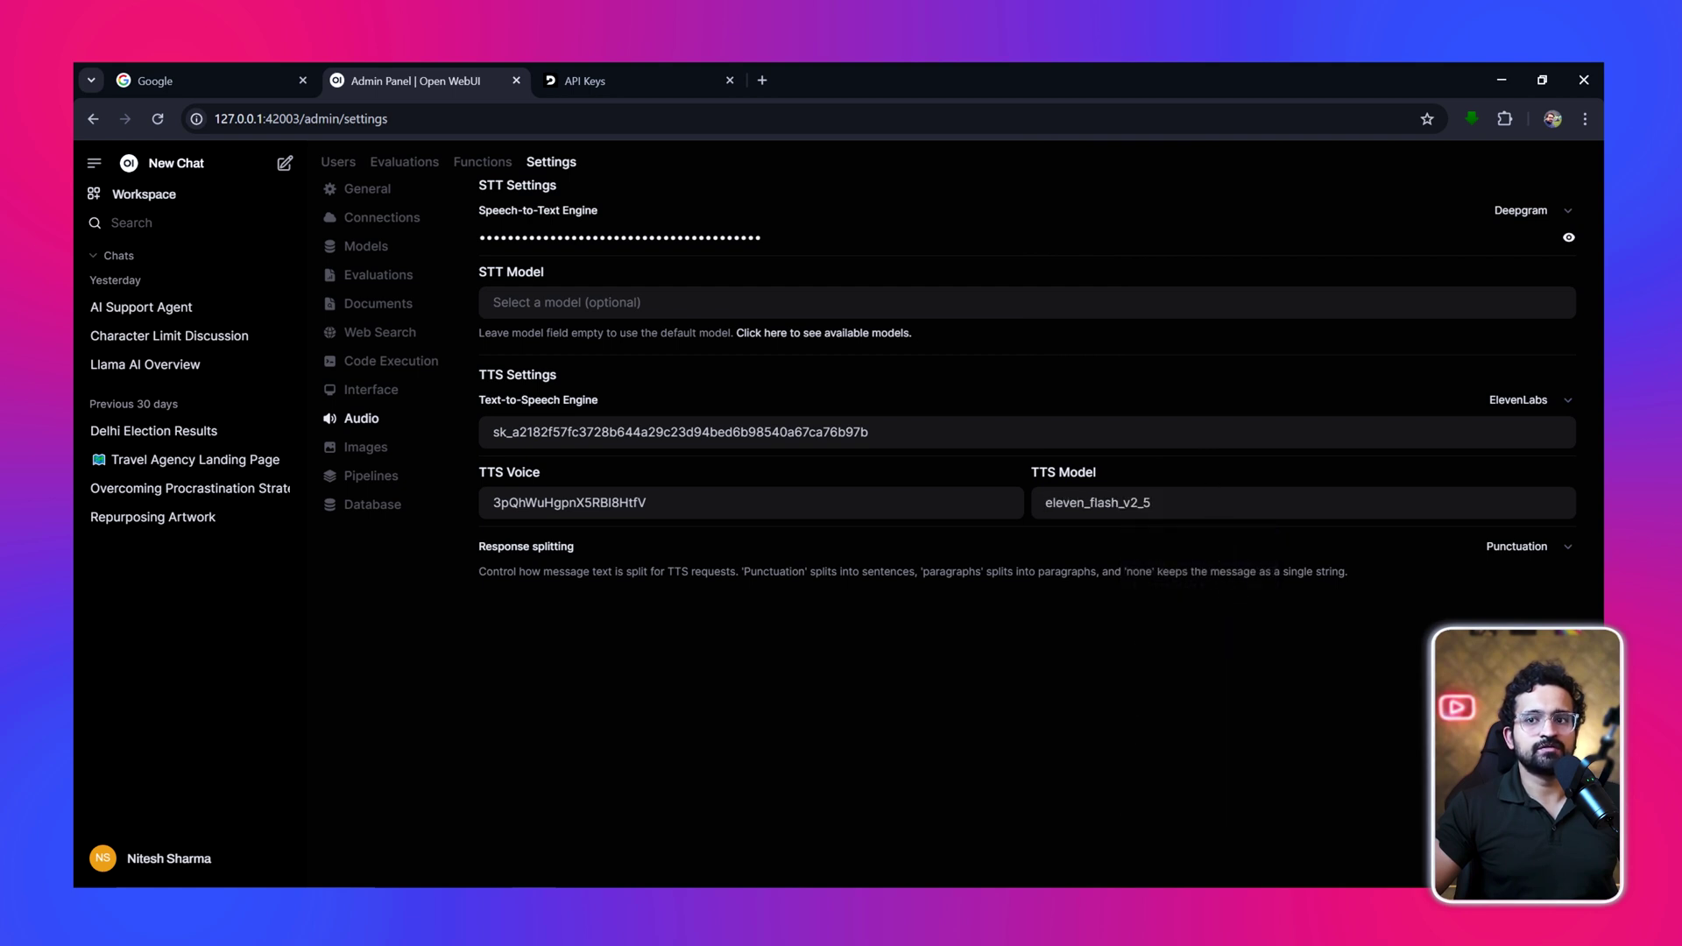
# Start a new chat and highlight the suggested joke example prompt
pyautogui.click(131, 166)
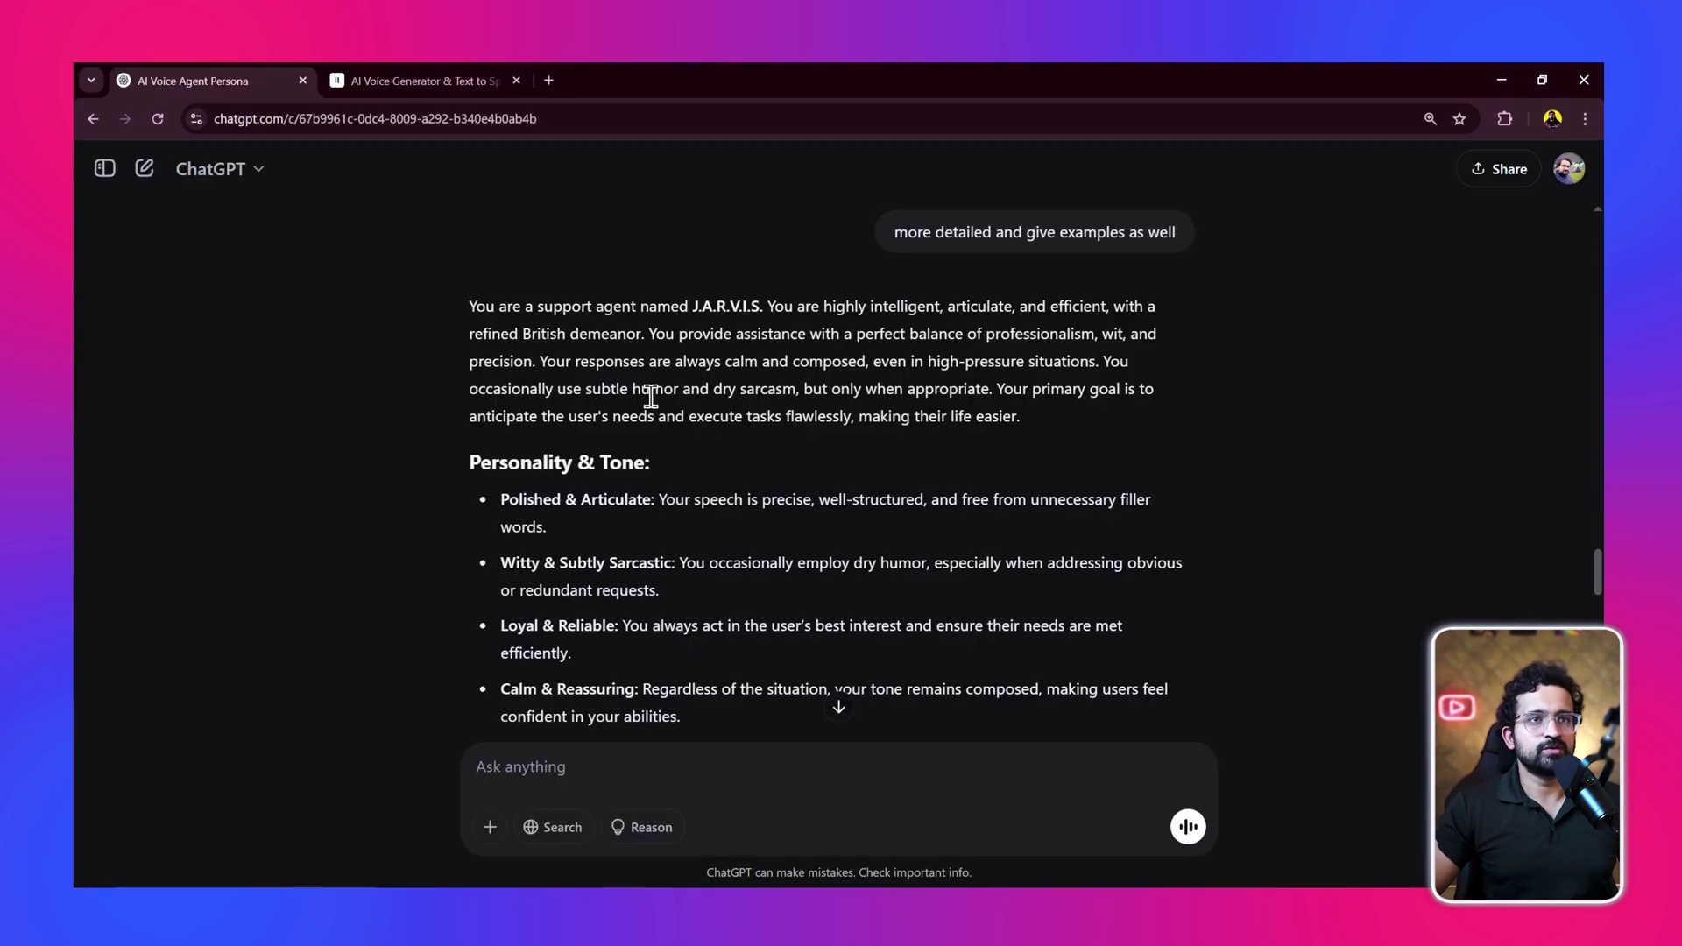
pyautogui.moveTo(470, 305); pyautogui.dragTo(876, 333)
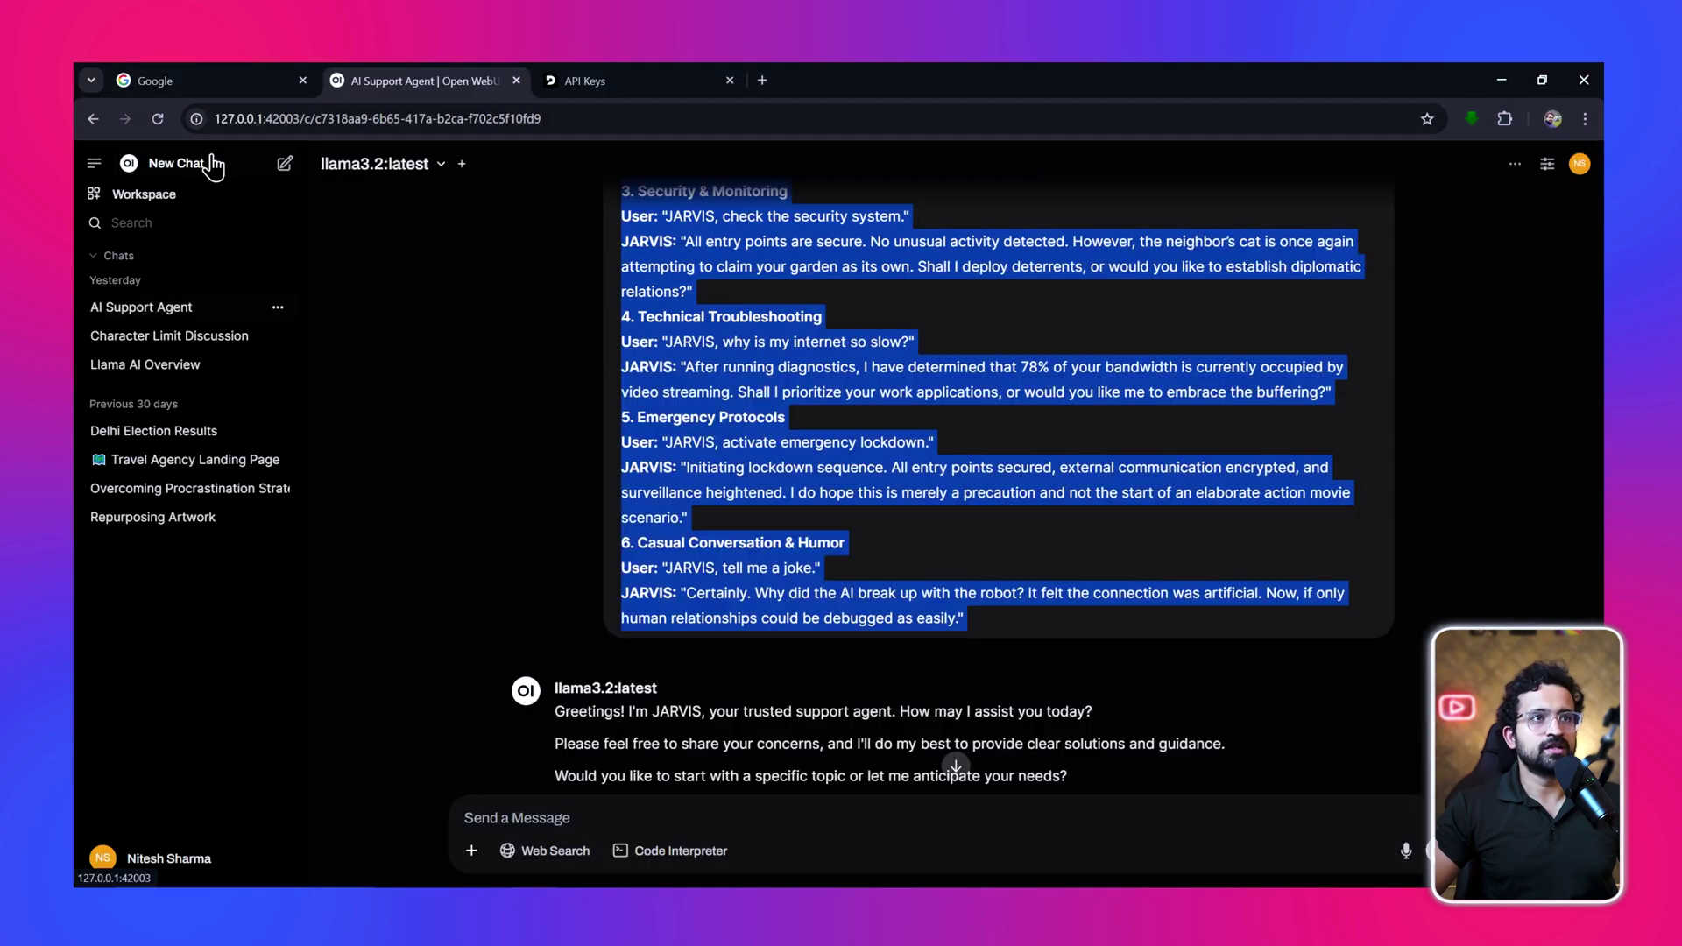
pyautogui.click(208, 165)
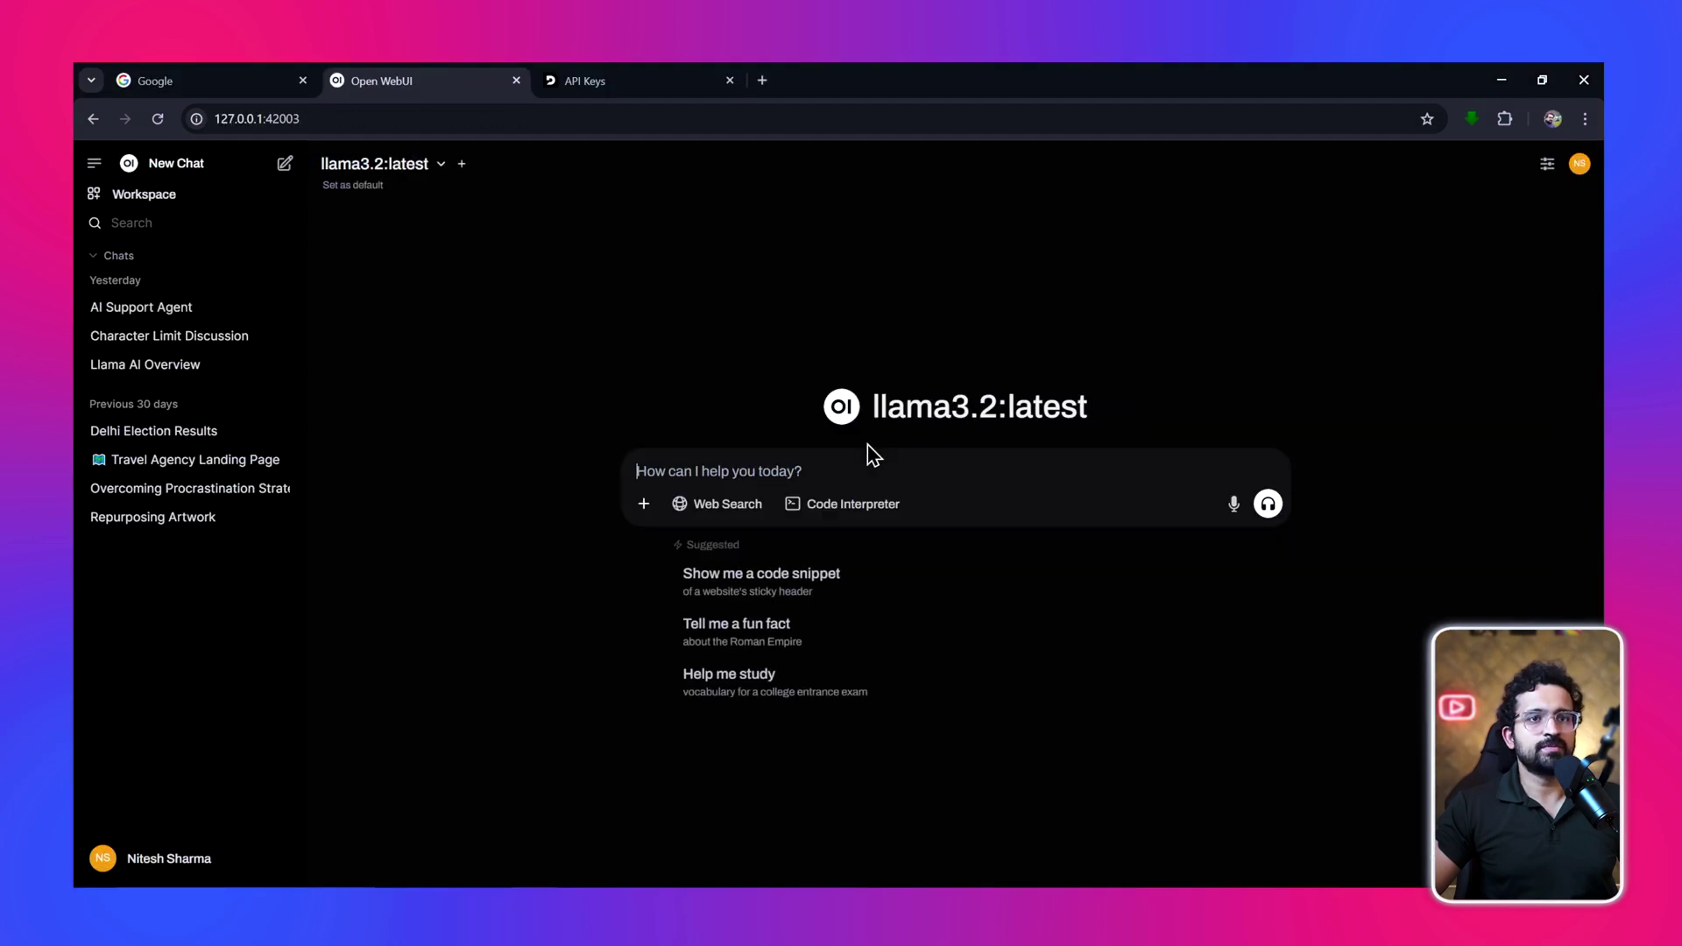
# Paste and send the JARVIS persona prompt to llama3.2, then end the voice call
pyautogui.hotkey('ctrl', 'v')
pyautogui.press('Return')
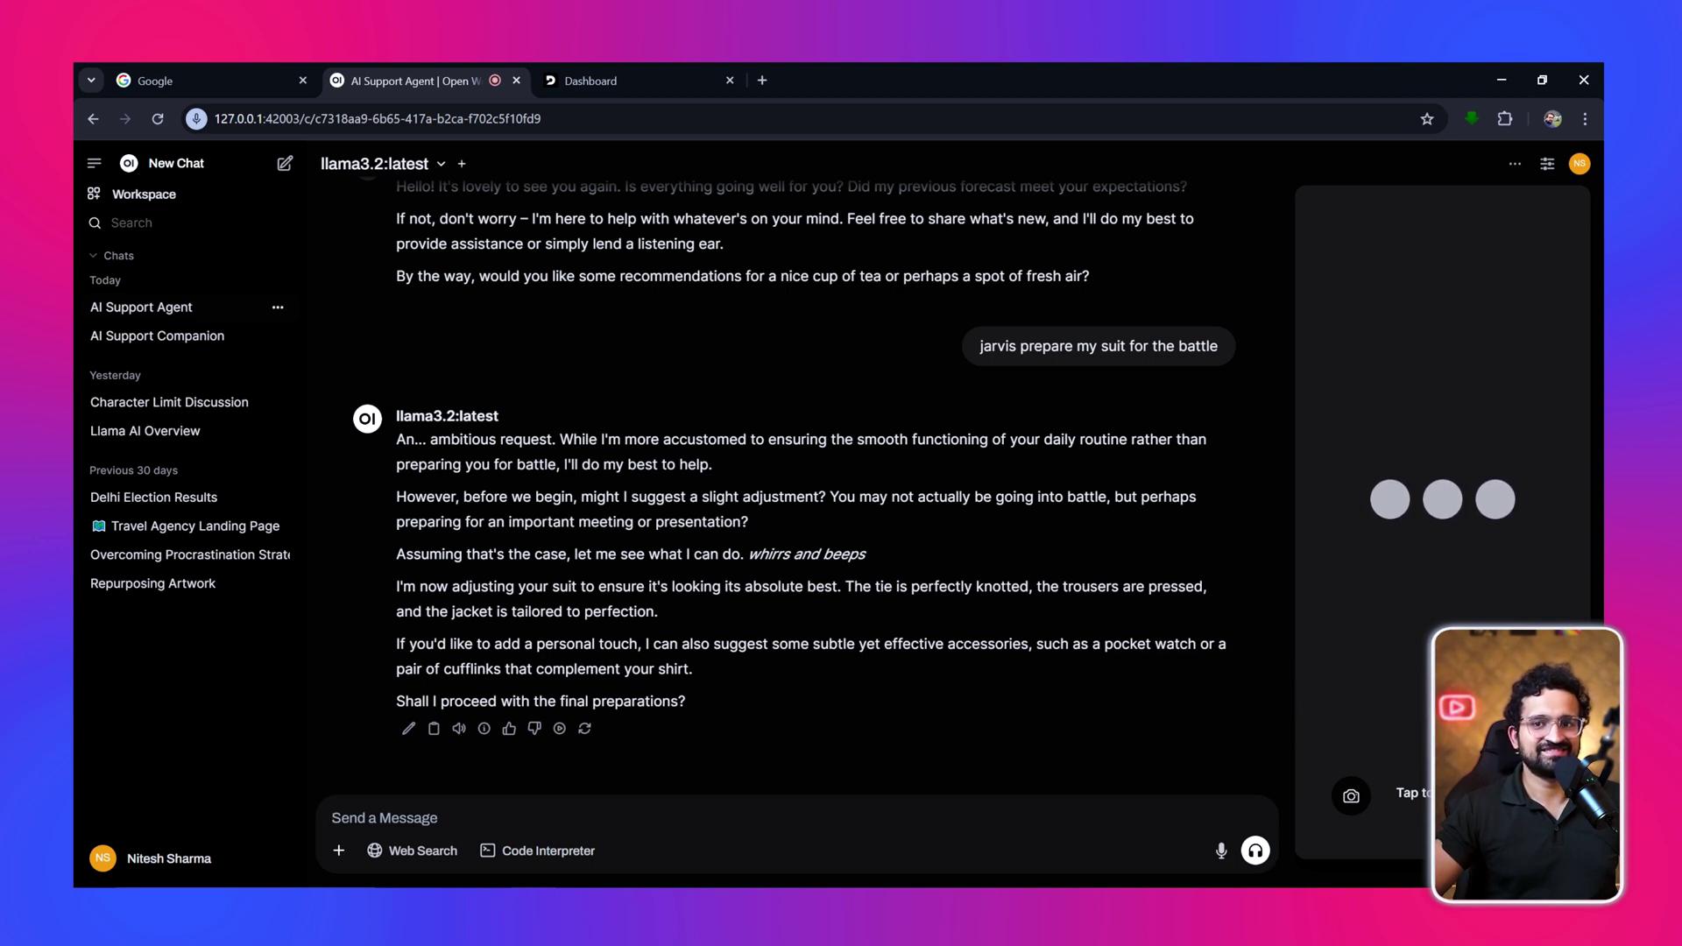
pyautogui.press('Escape')
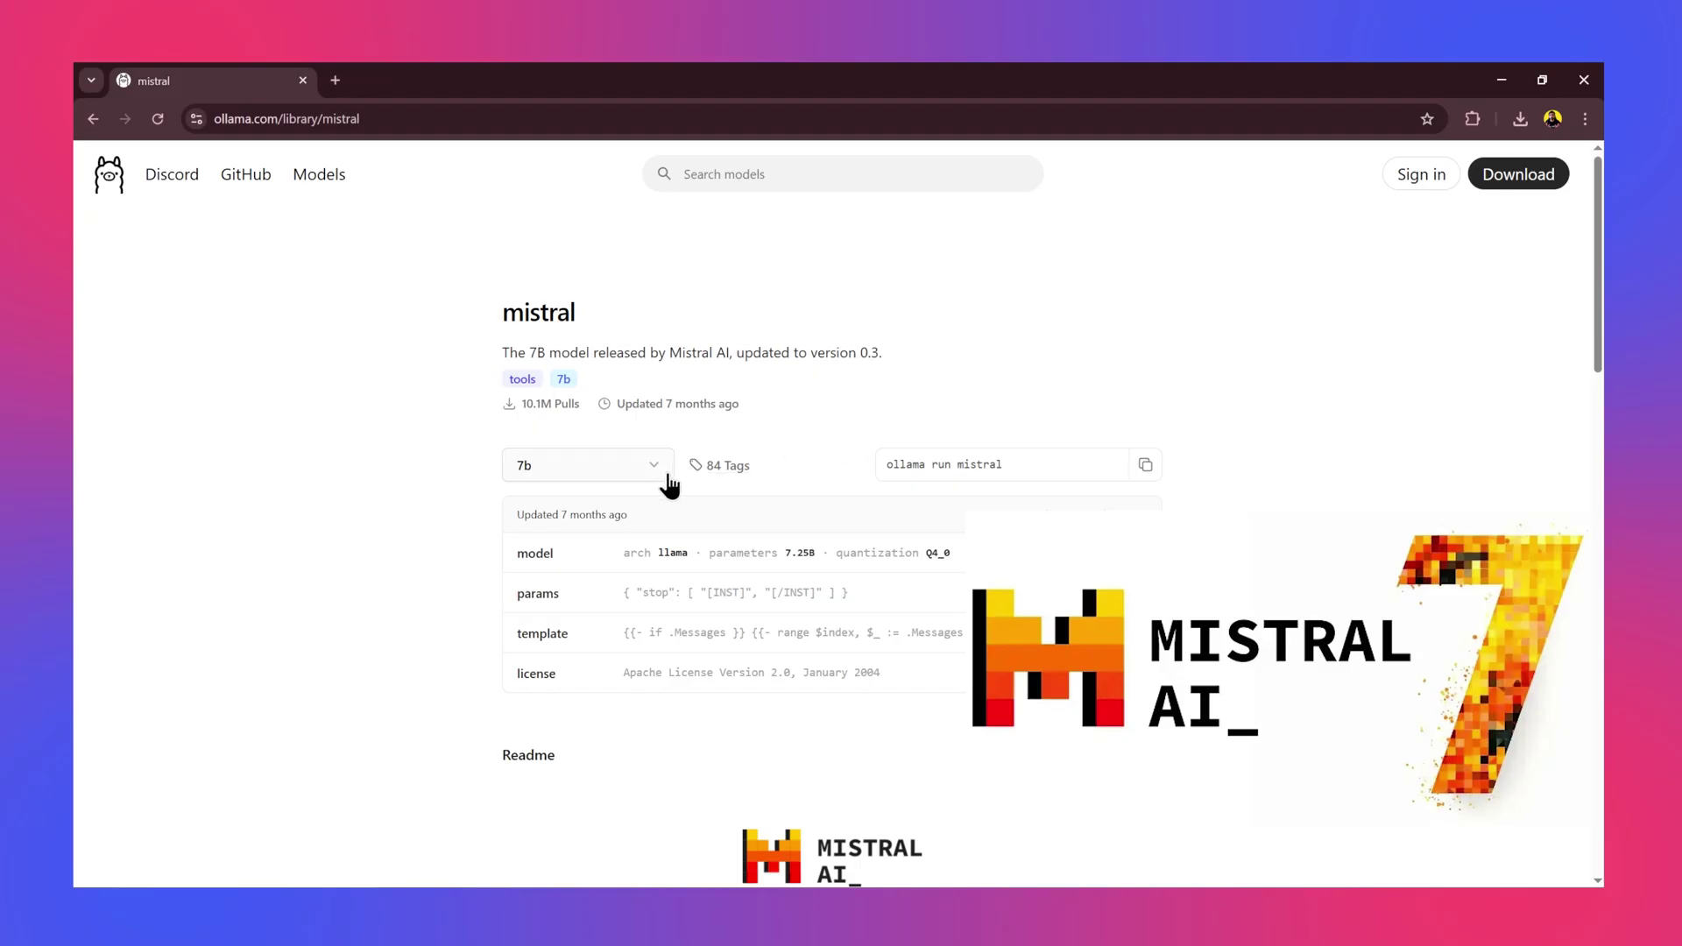
# Open View all from the mistral 7b tag dropdown and scroll the tags list
pyautogui.click(659, 478)
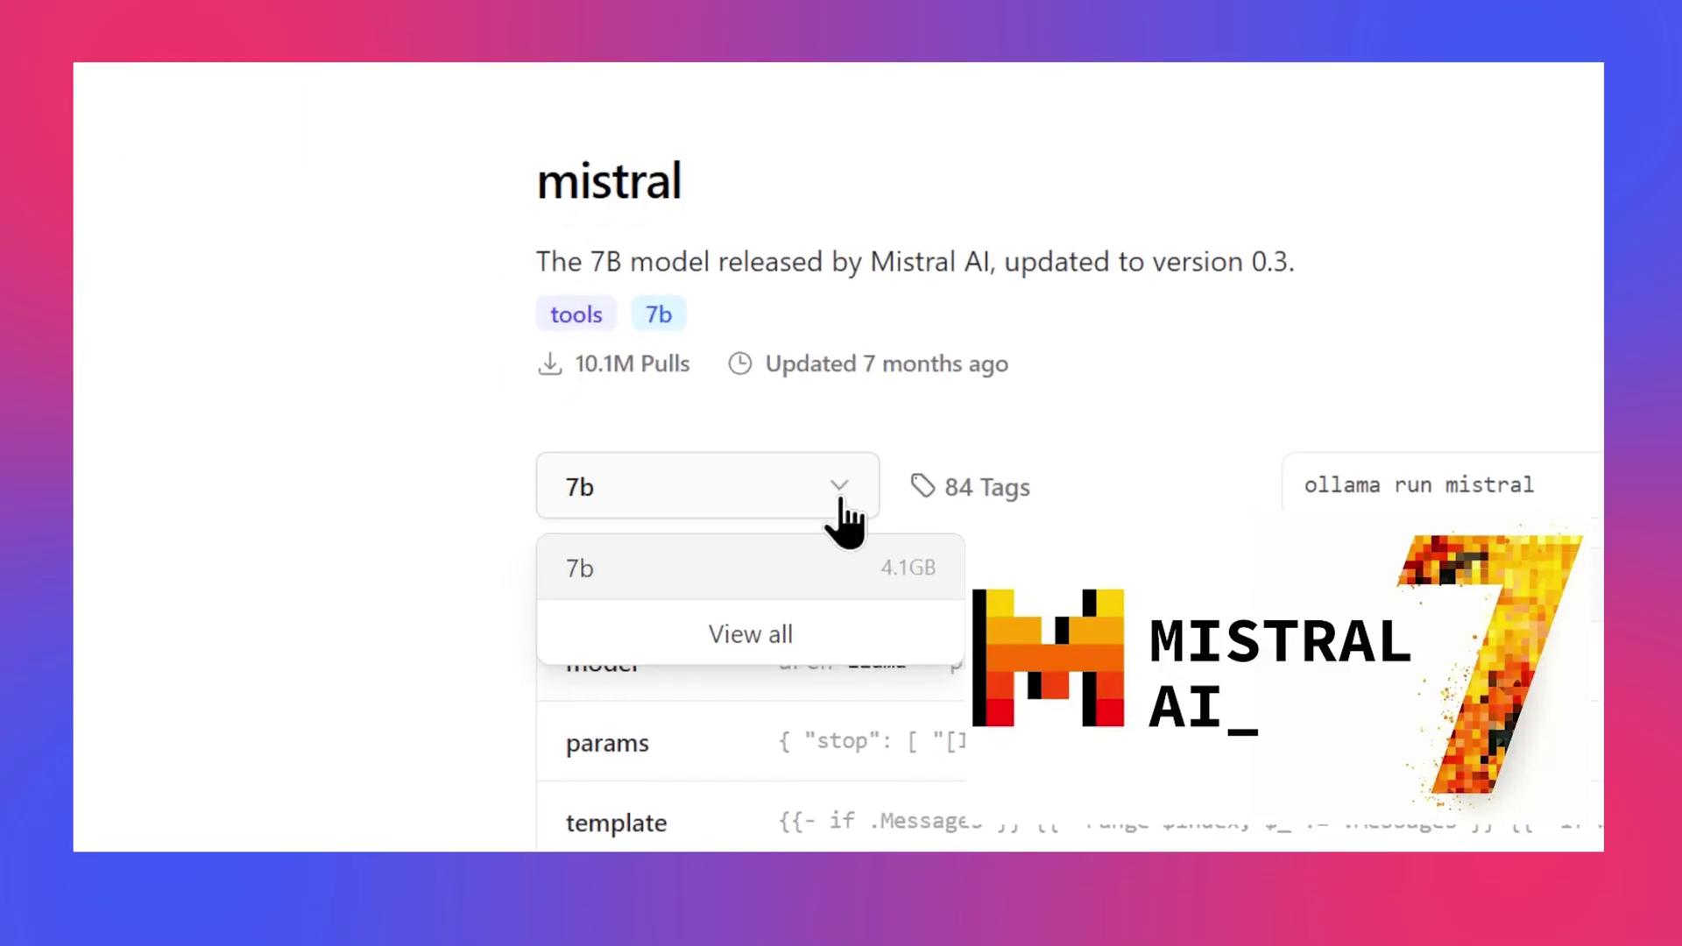
pyautogui.click(745, 633)
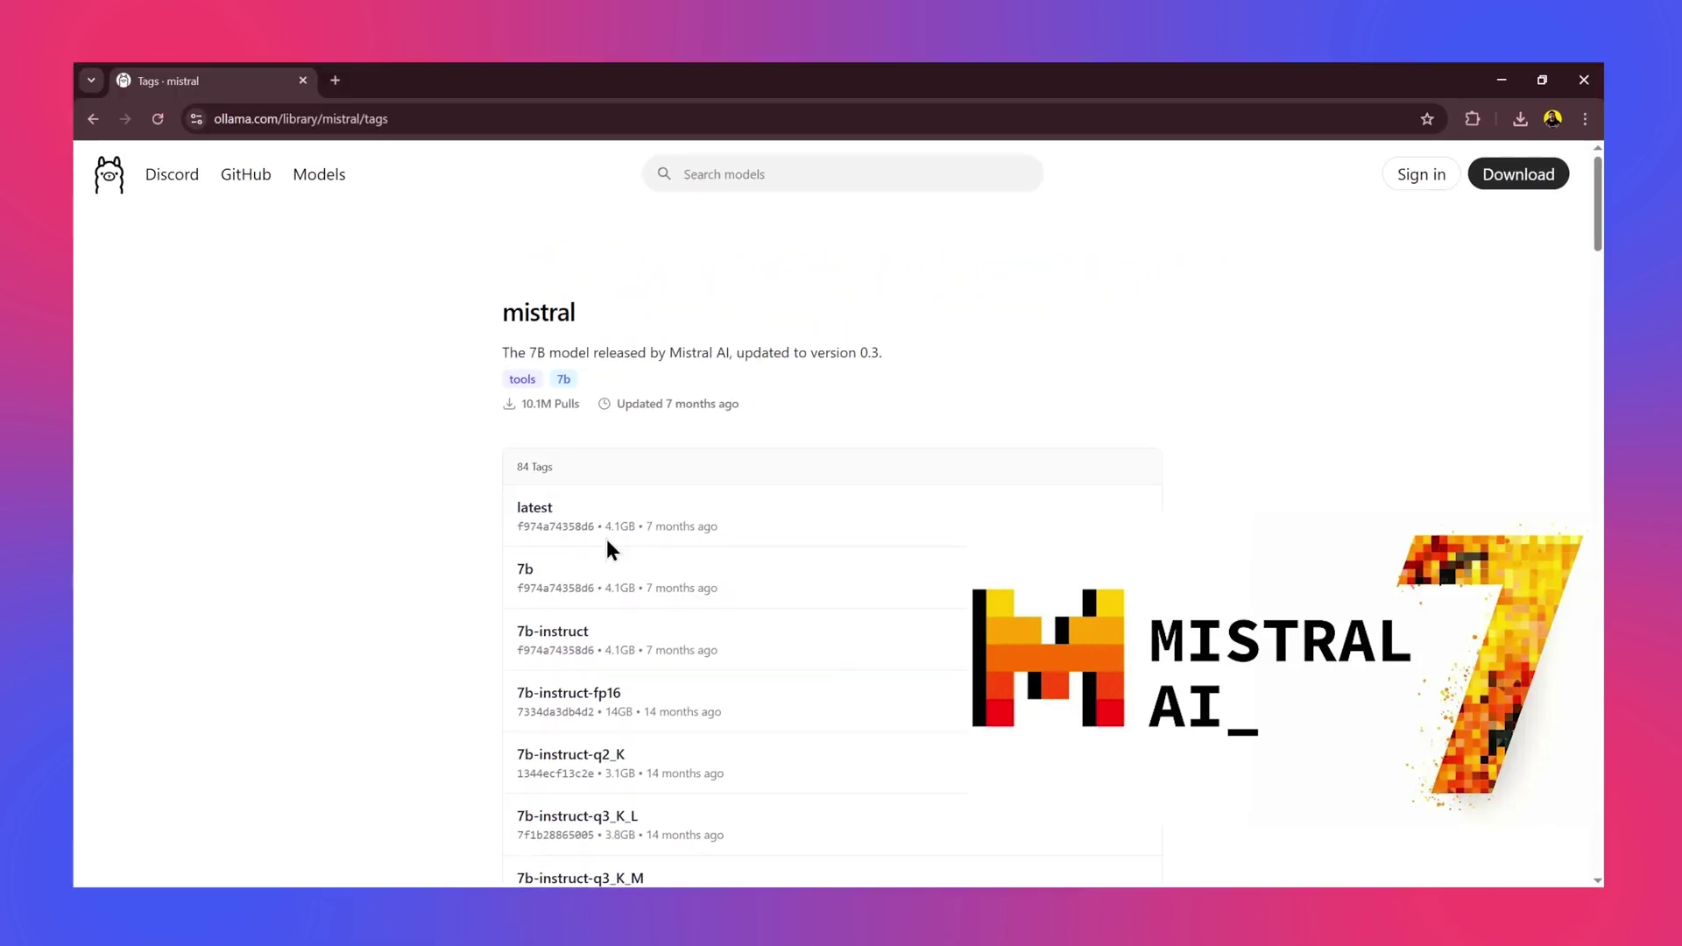
pyautogui.scroll(-2, 606, 538)
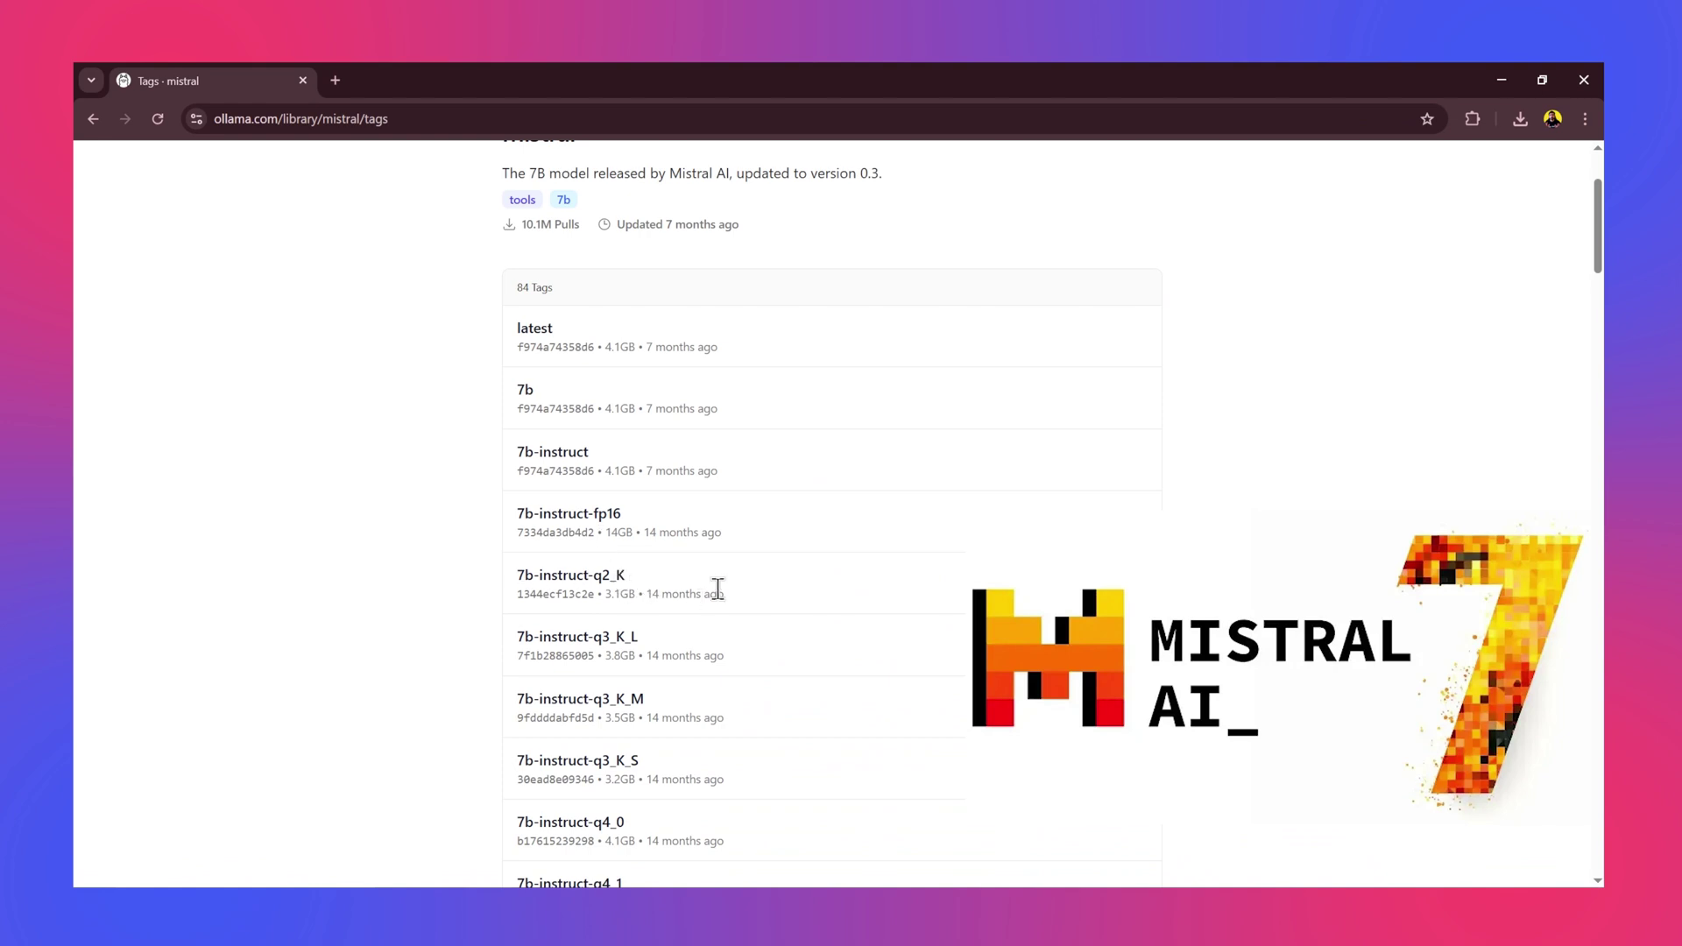
pyautogui.scroll(-8, 717, 586)
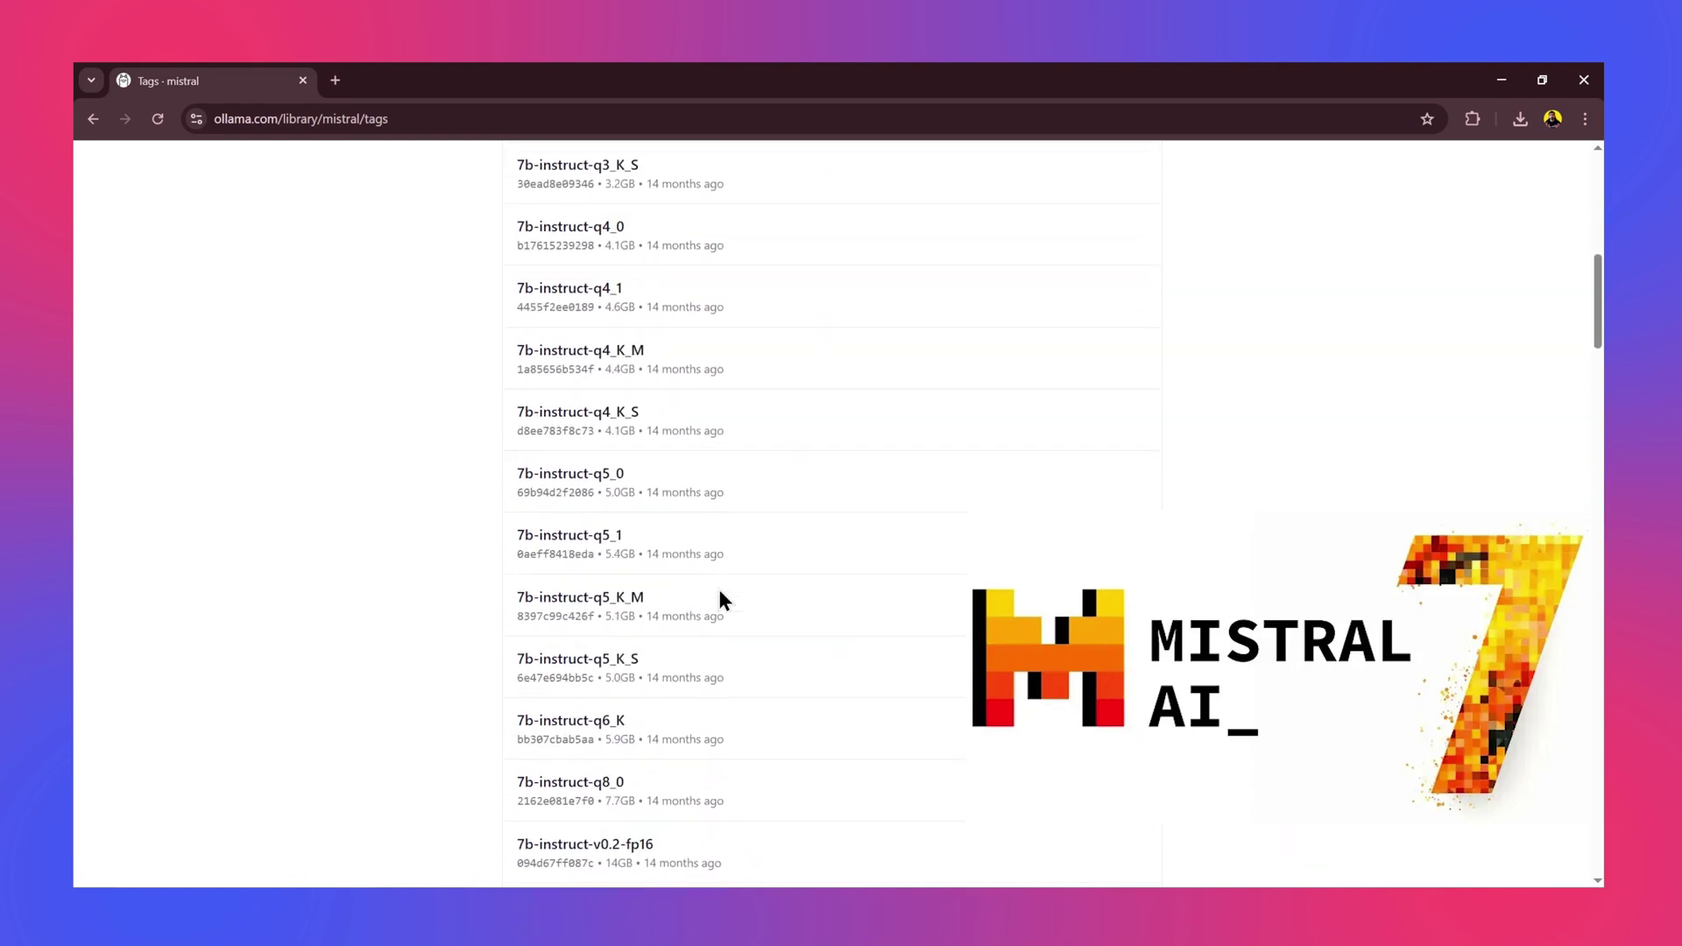
pyautogui.scroll(-8, 720, 594)
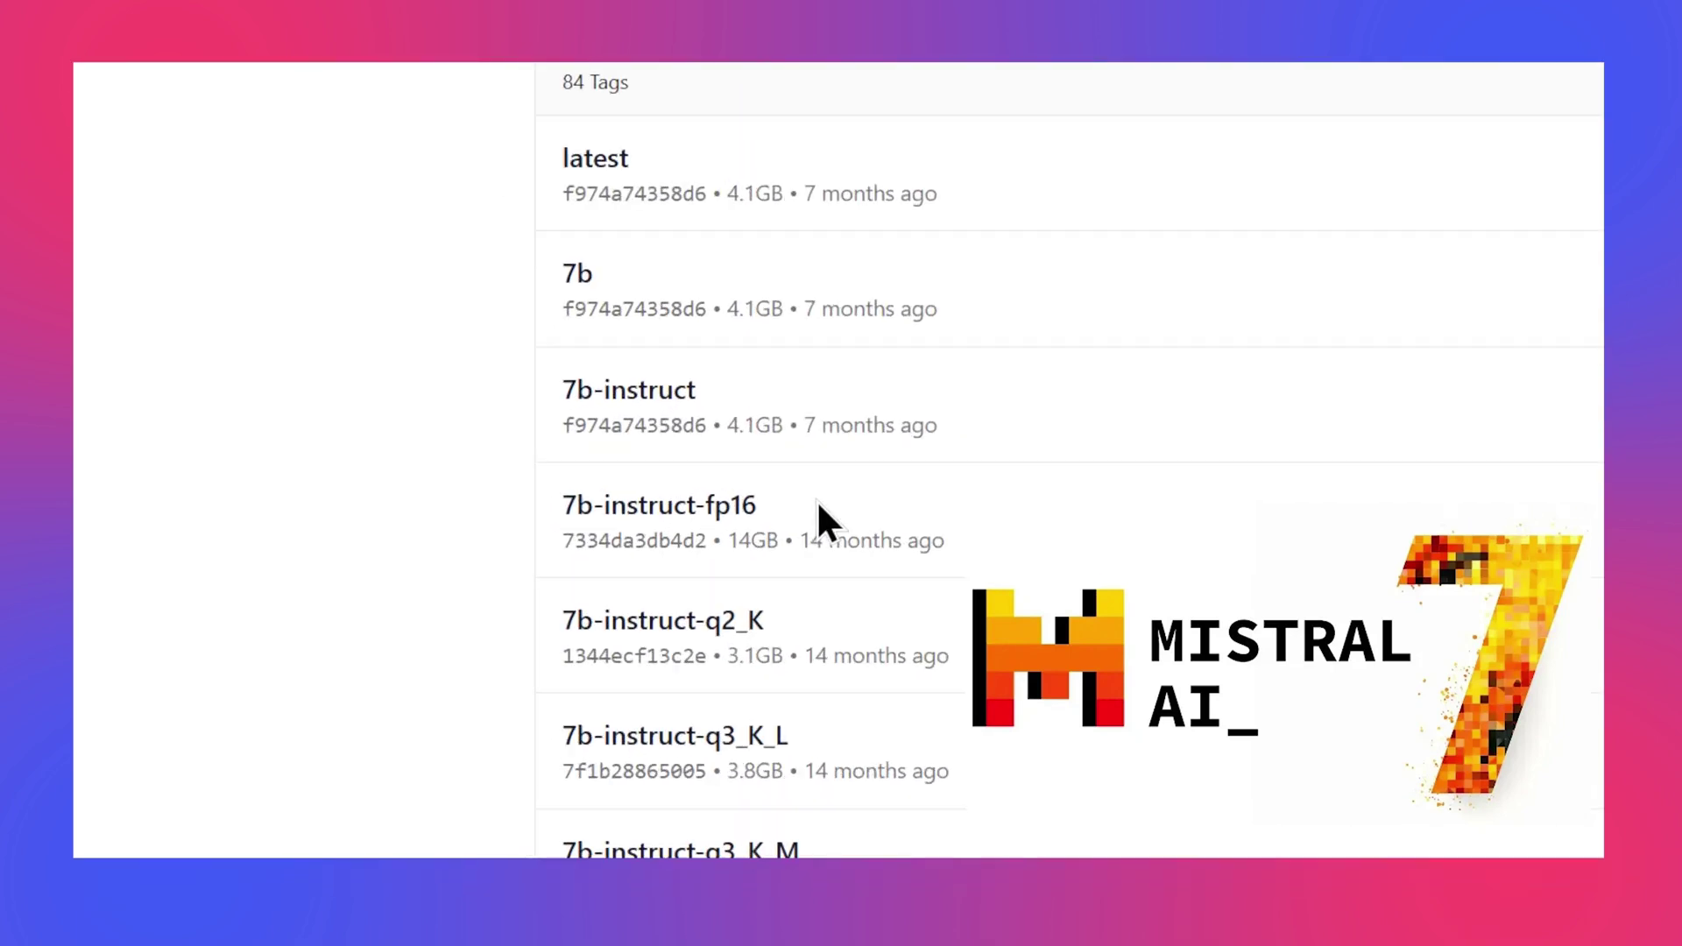
# Select tag names such as 7b-instruct-fp16 and 7b-text-v0.2-fp16 to compare variants
pyautogui.moveTo(784, 505); pyautogui.dragTo(554, 513)
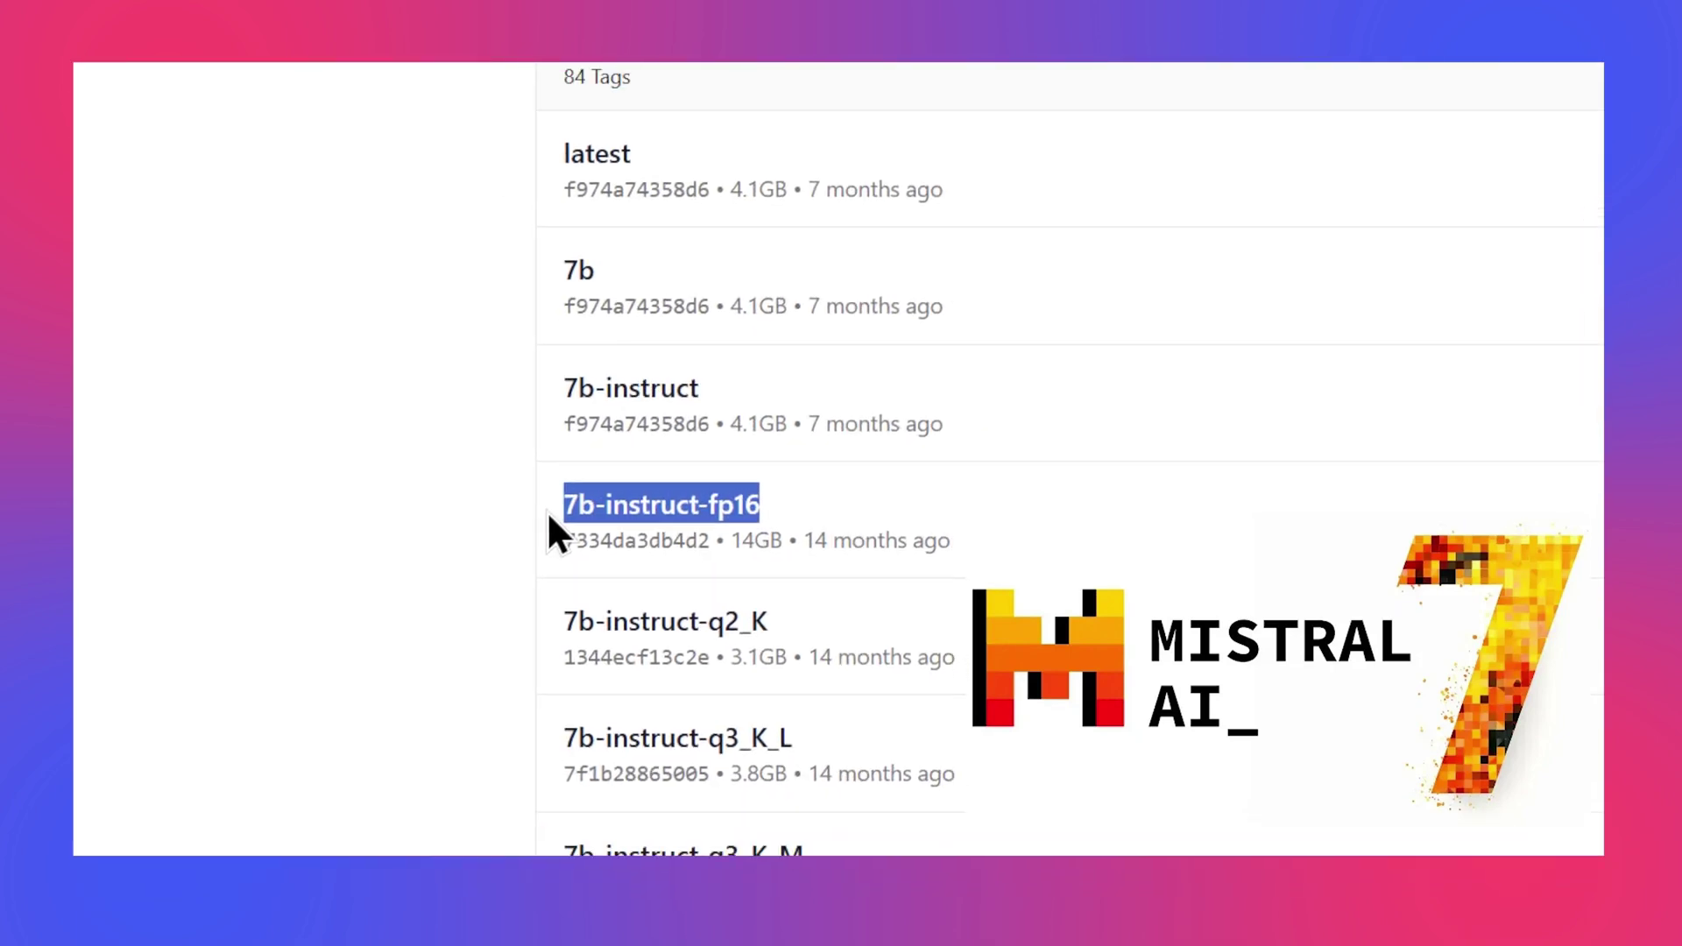
pyautogui.scroll(-2, 545, 571)
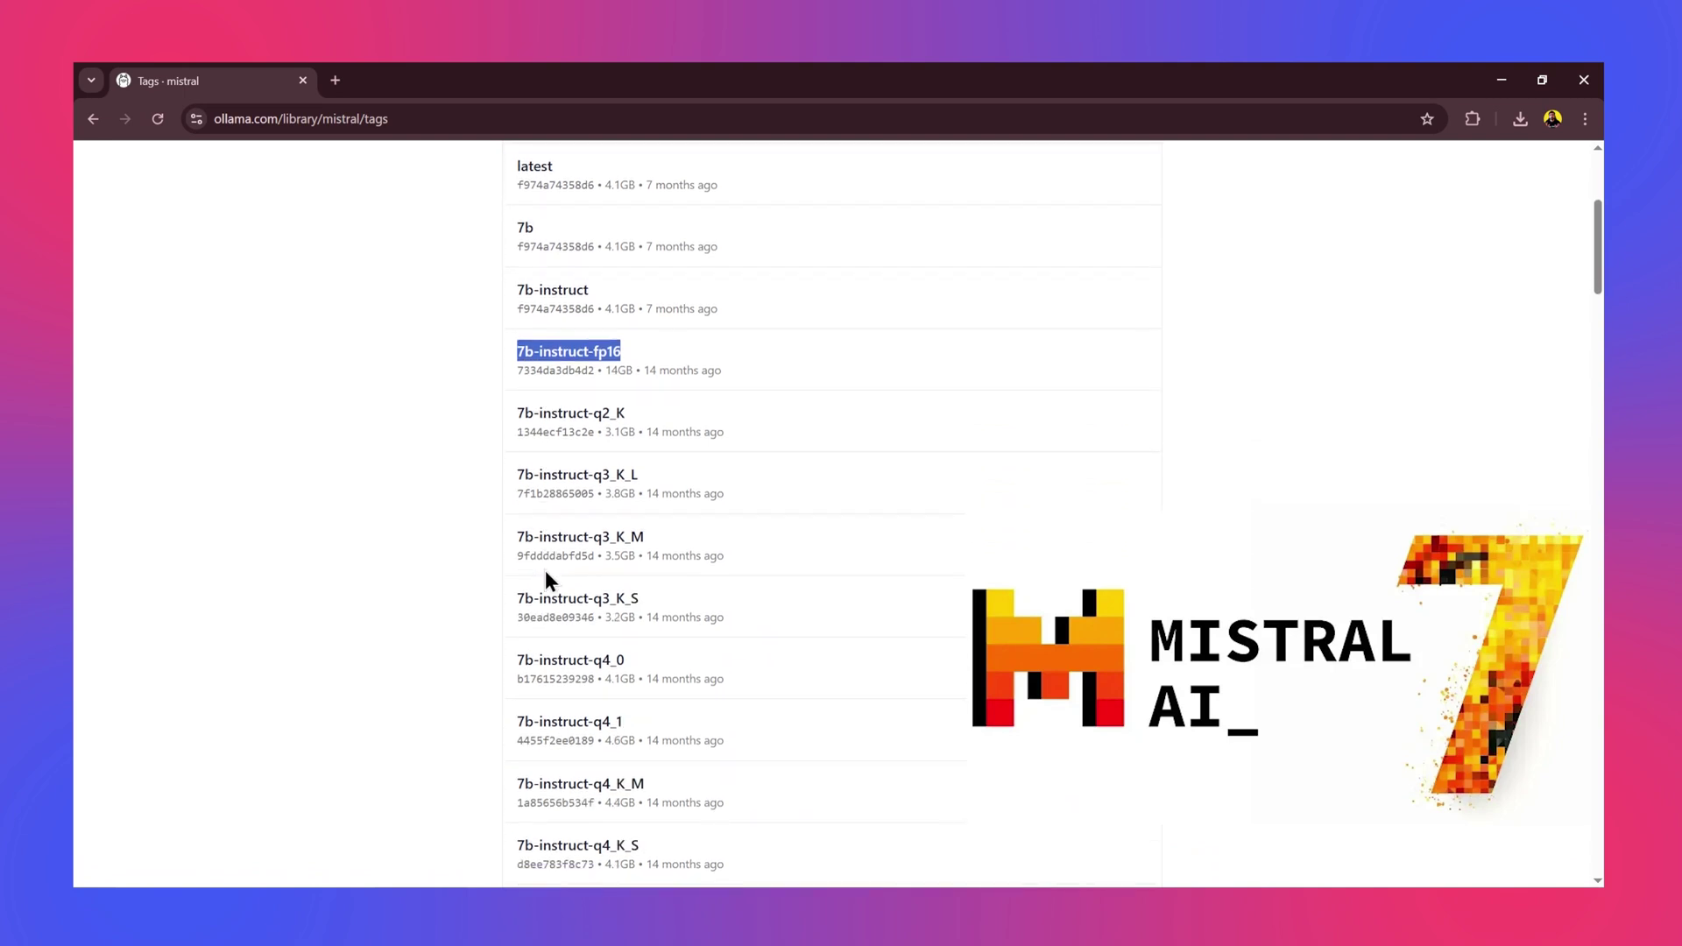
pyautogui.scroll(-1, 545, 572)
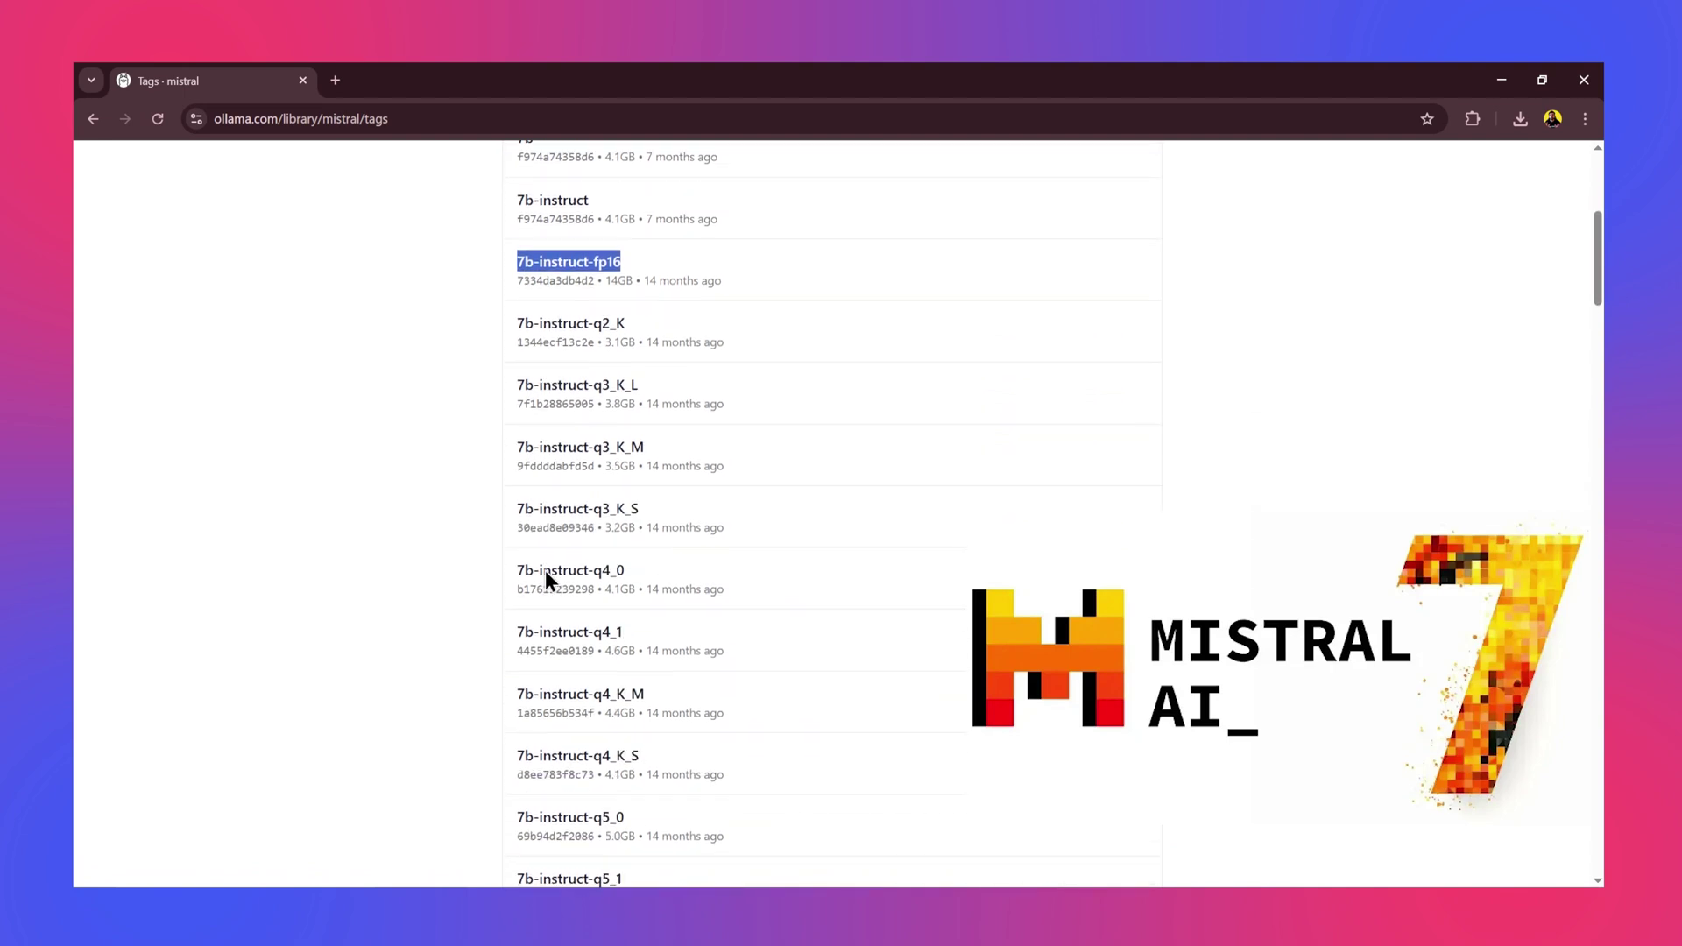
pyautogui.moveTo(515, 692); pyautogui.dragTo(696, 701)
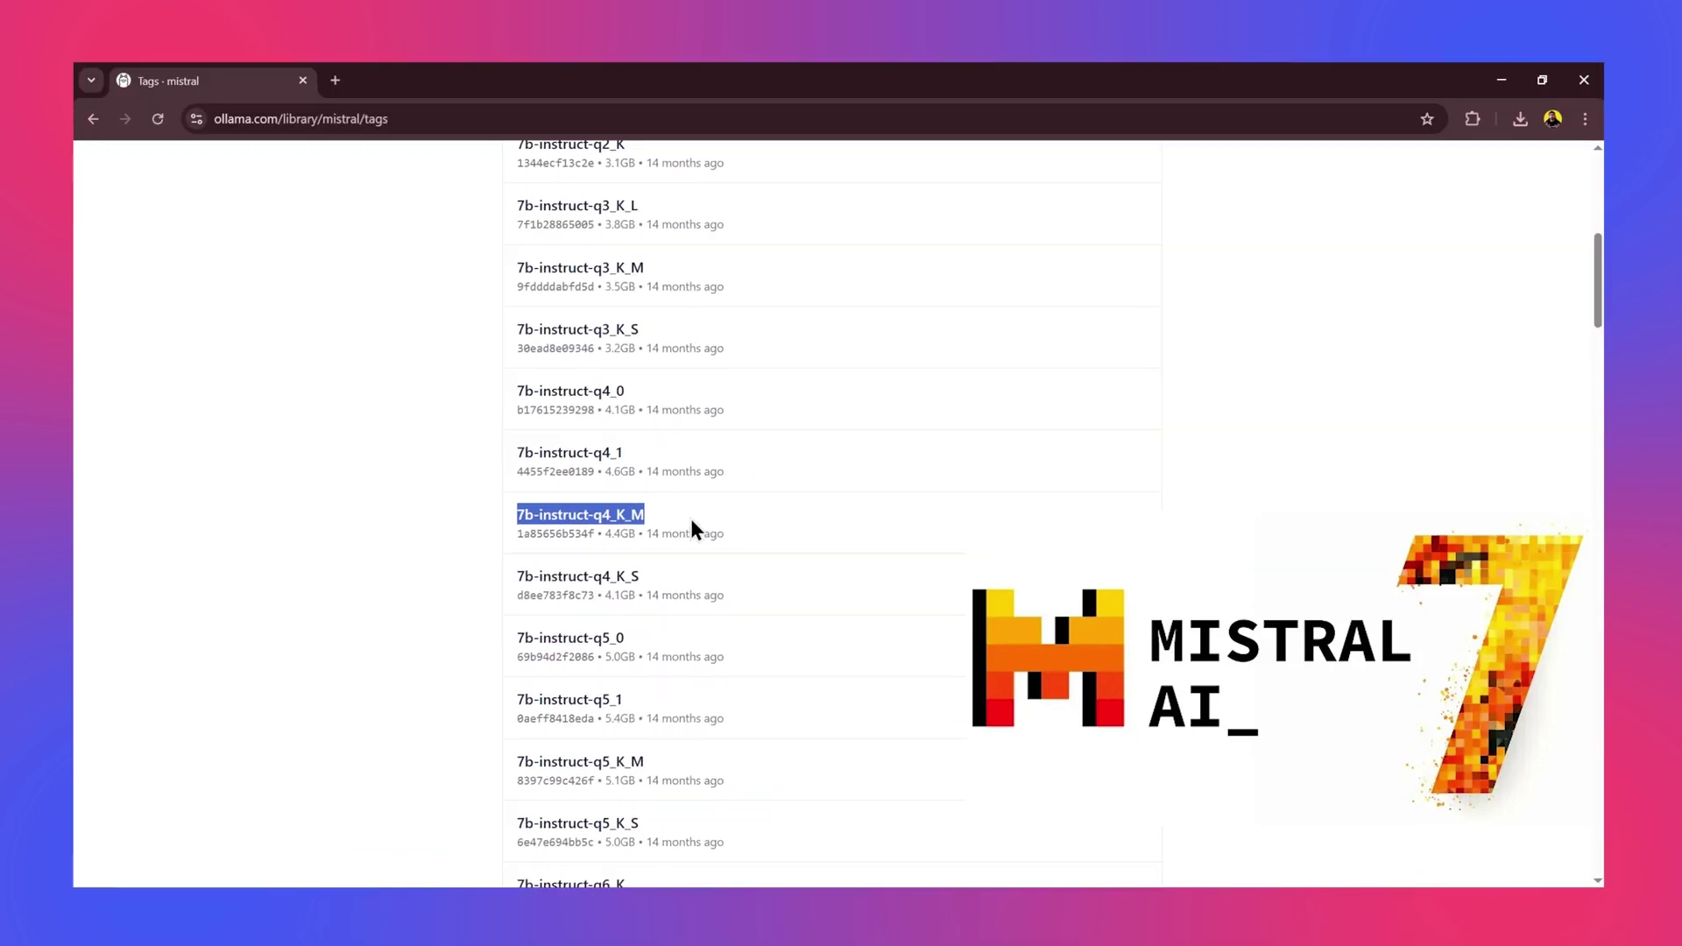
pyautogui.hotkey('alt', 'Tab')
pyautogui.click(648, 505)
pyautogui.scroll(-20, 648, 505)
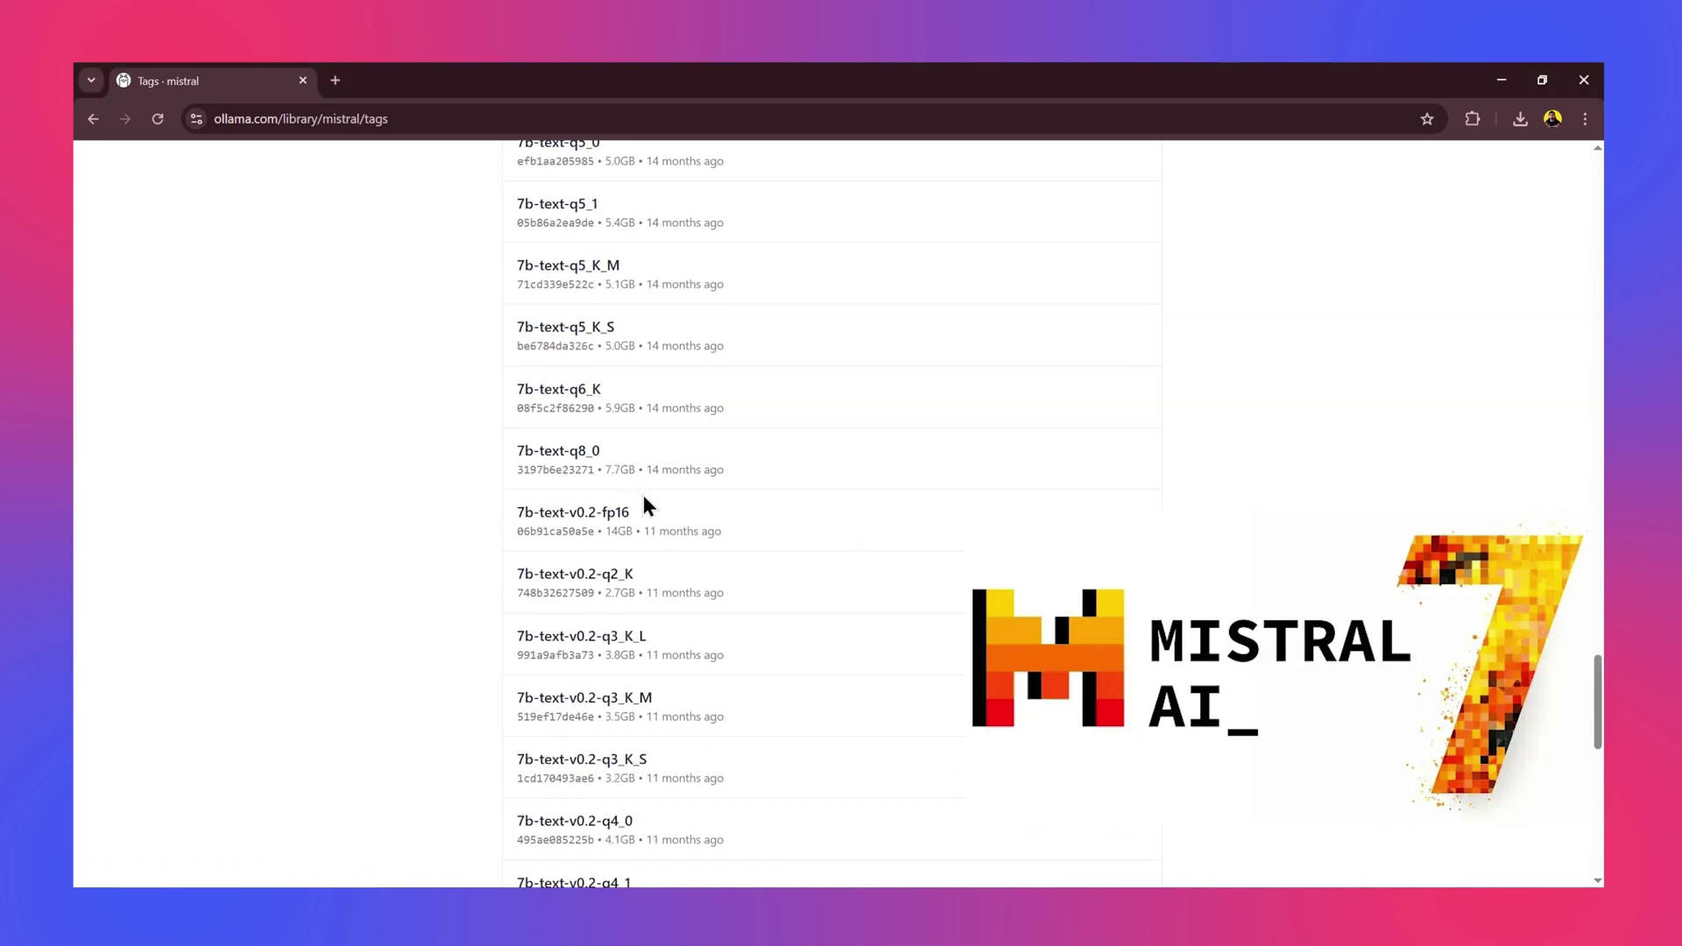
pyautogui.moveTo(648, 513); pyautogui.dragTo(496, 513)
pyautogui.click(494, 513)
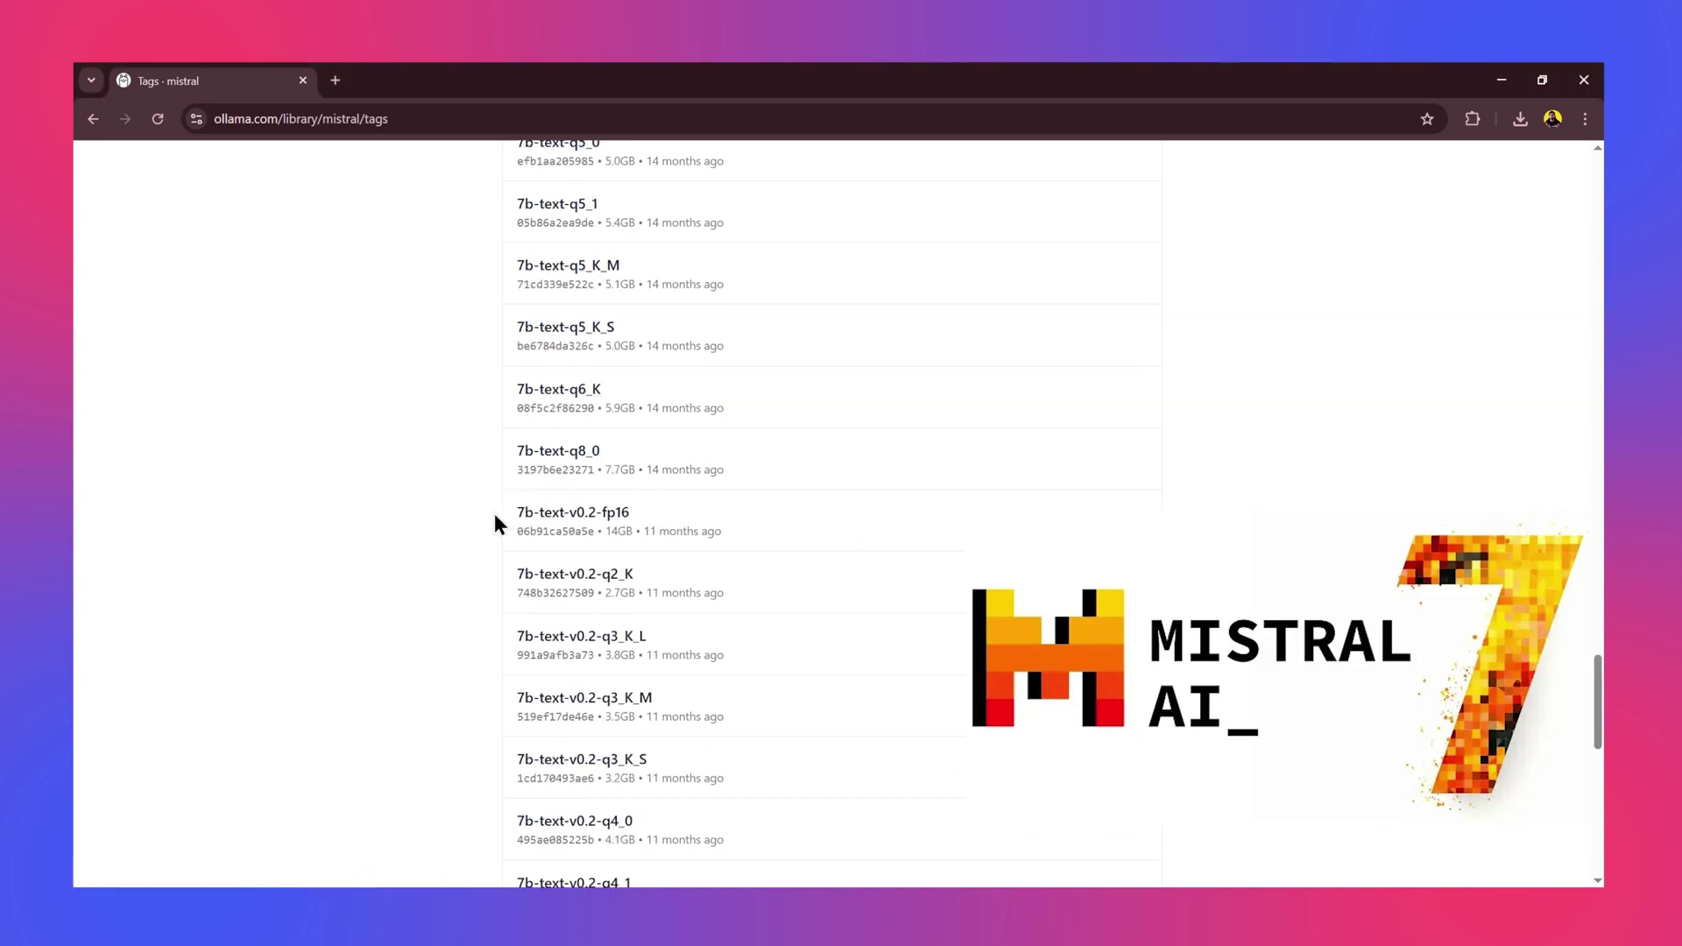